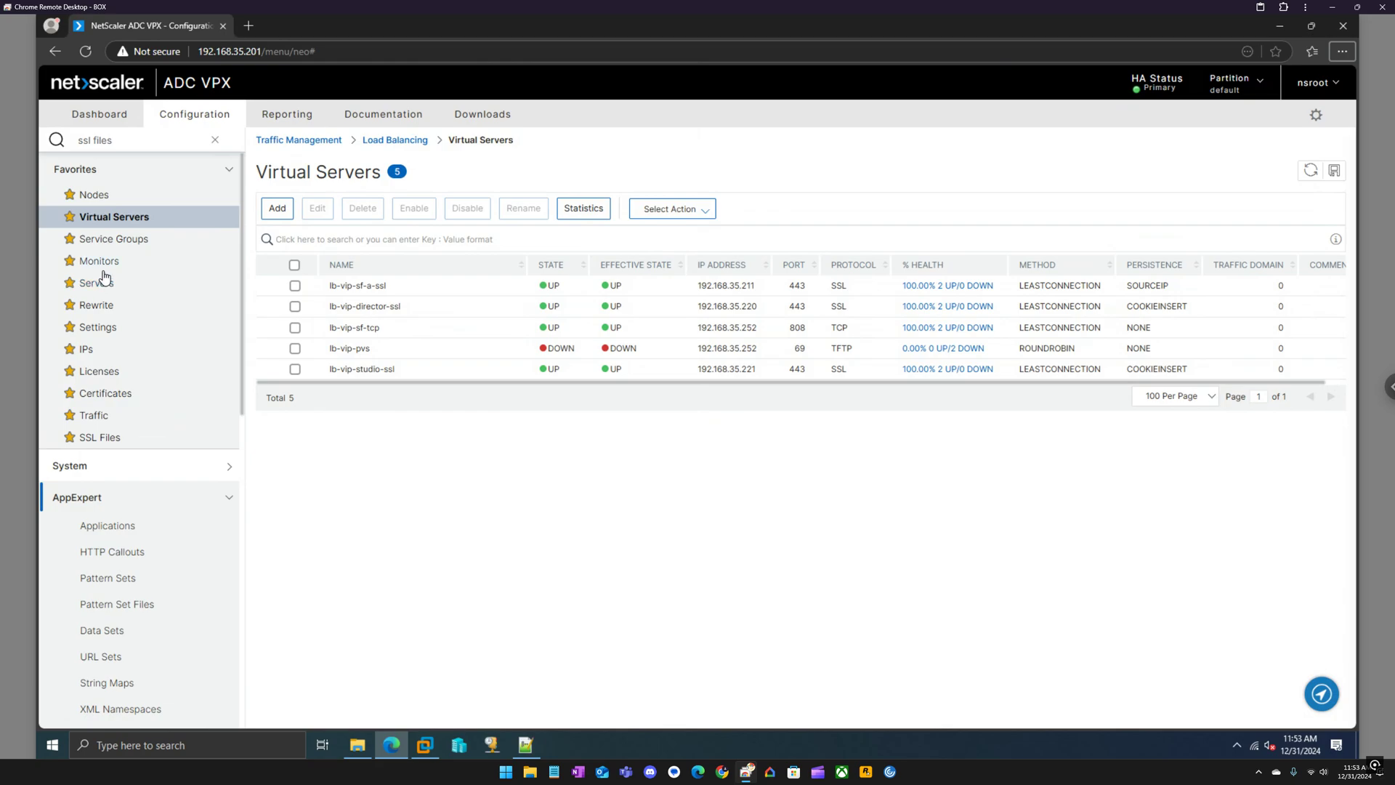
Show the Monitors list and sort its 34 monitors by name in descending order.
{"action": "left_click", "coordinate": [104, 289]}
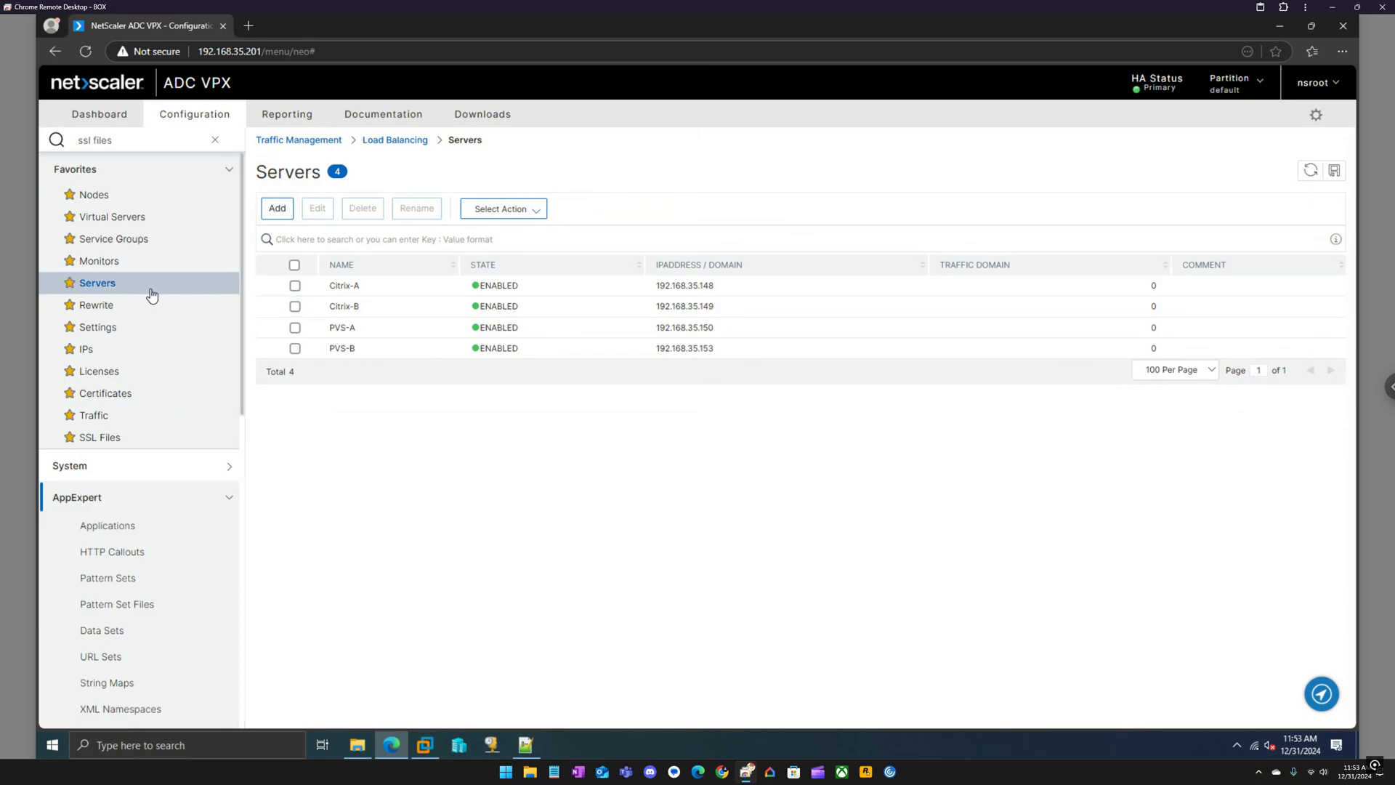
{"action": "left_click", "coordinate": [110, 266]}
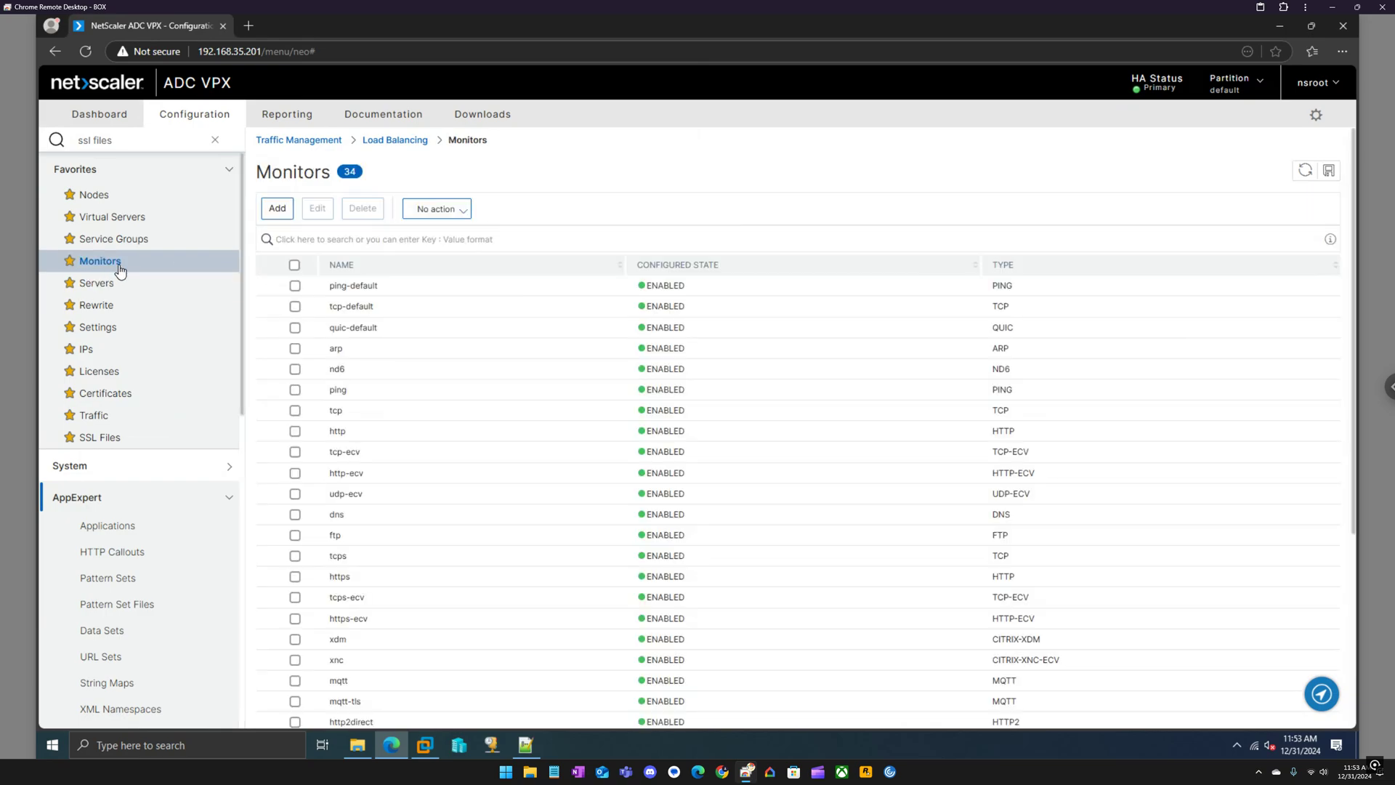
{"action": "left_click", "coordinate": [389, 268]}
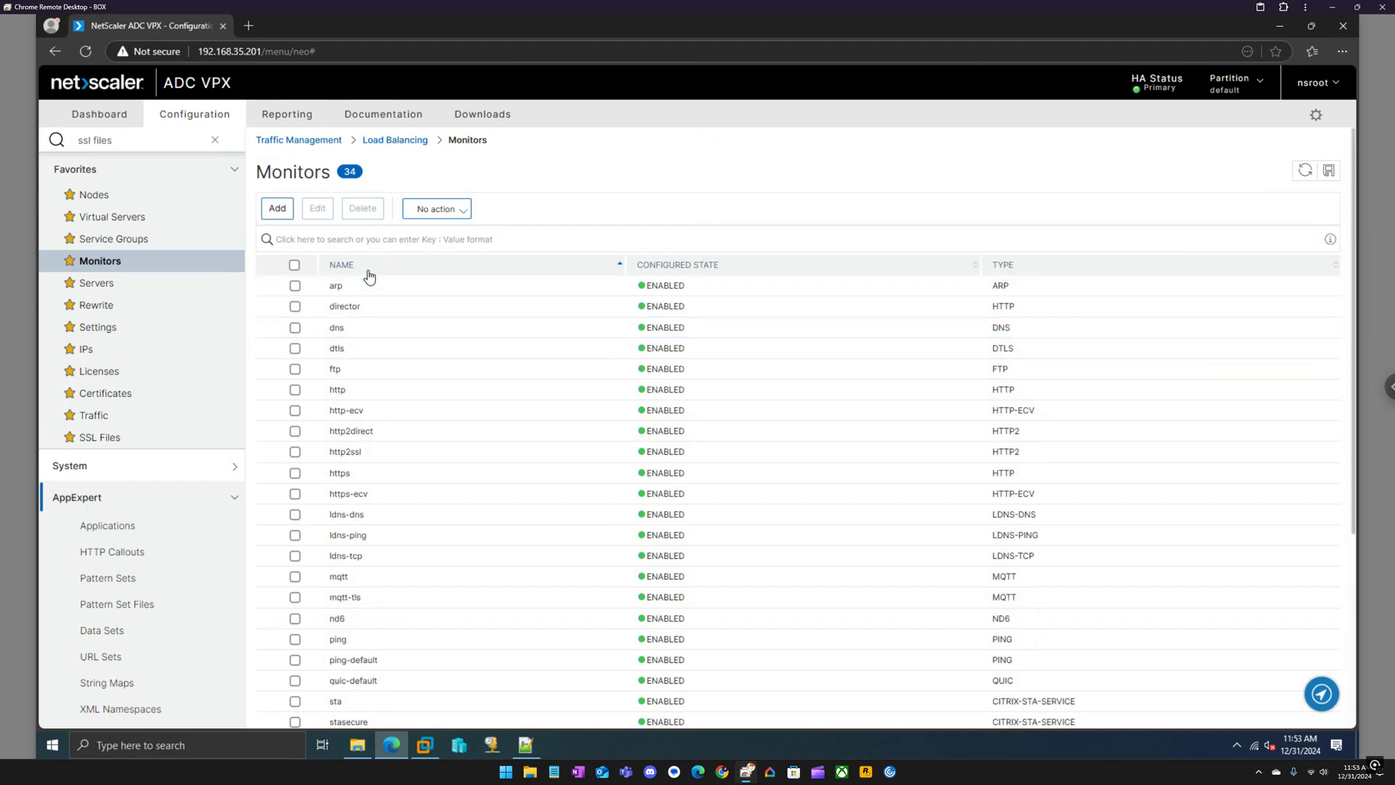
{"action": "left_click", "coordinate": [371, 269]}
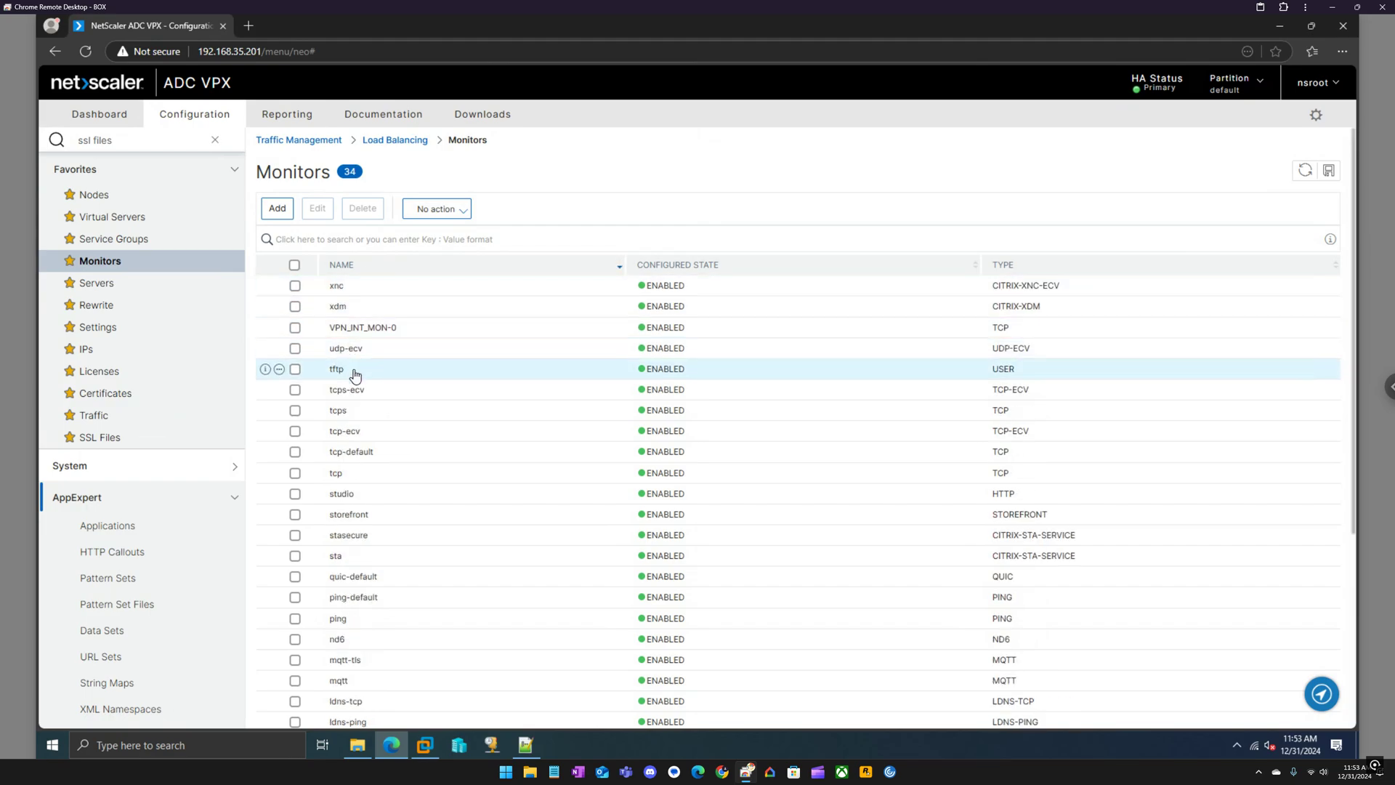
Review the studio HTTP monitor (HEAD /Citrix/Studio/, code 200, secure) and return to the list.
{"action": "double_click", "coordinate": [359, 502]}
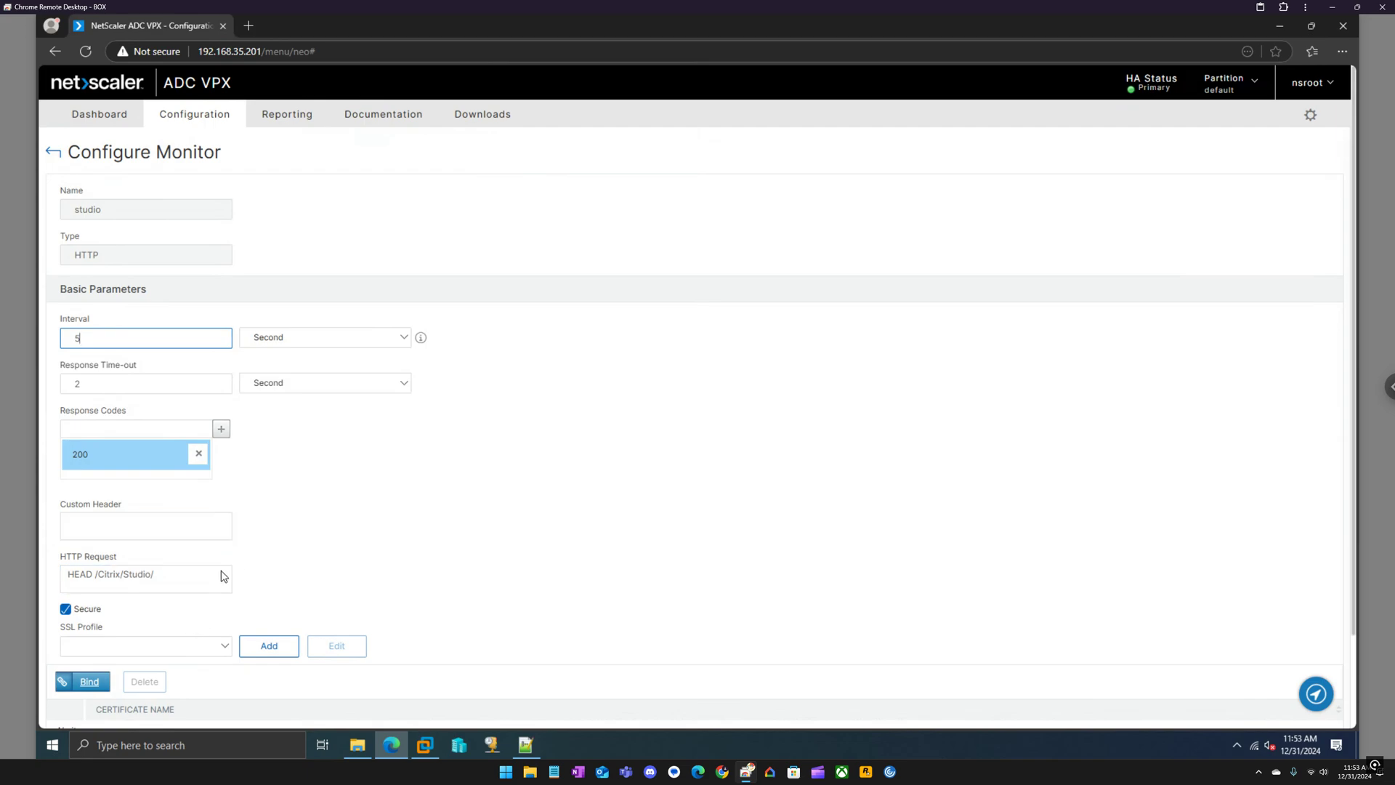
{"action": "scroll", "coordinate": [225, 571], "scroll_direction": "down", "scroll_amount": 1}
{"action": "scroll", "coordinate": [228, 567], "scroll_direction": "up", "scroll_amount": 1}
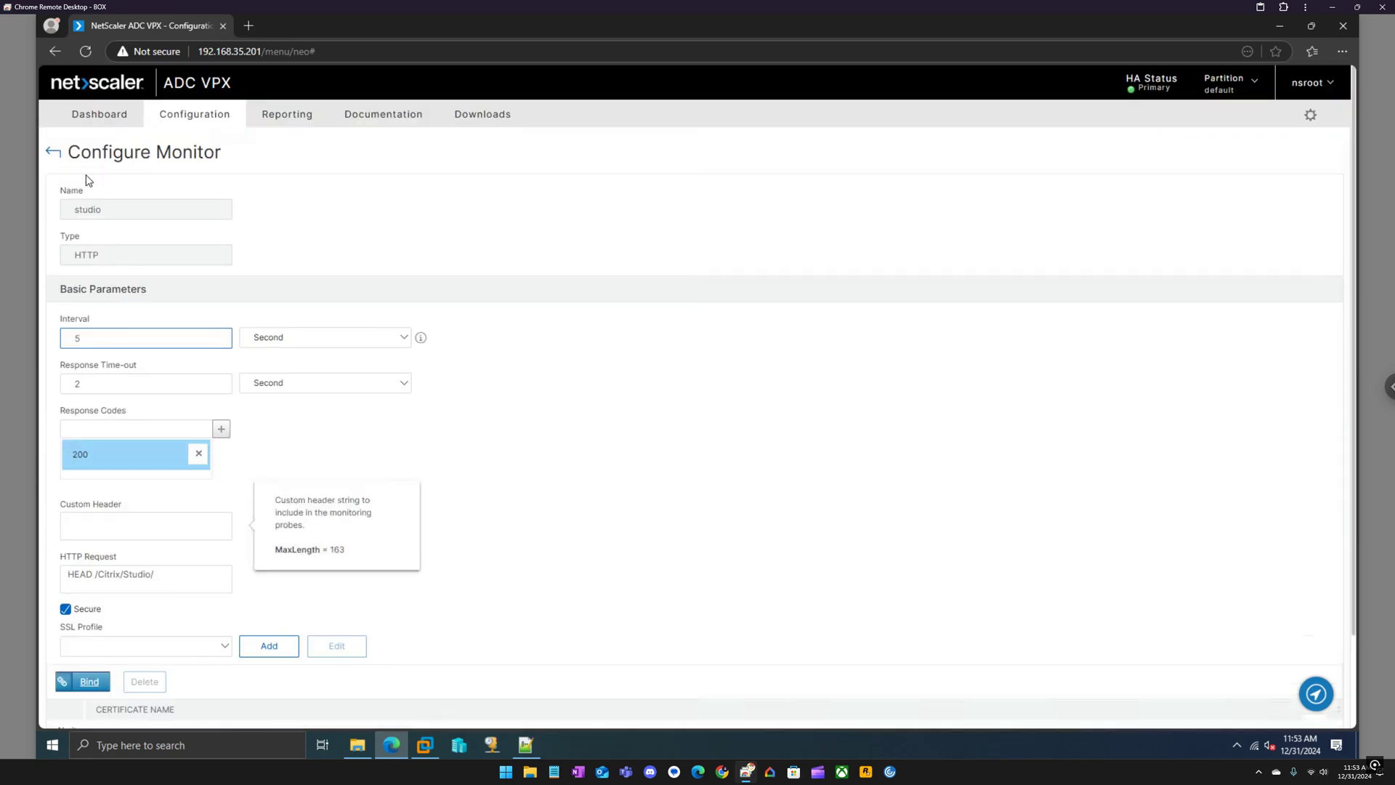
{"action": "left_click", "coordinate": [53, 151]}
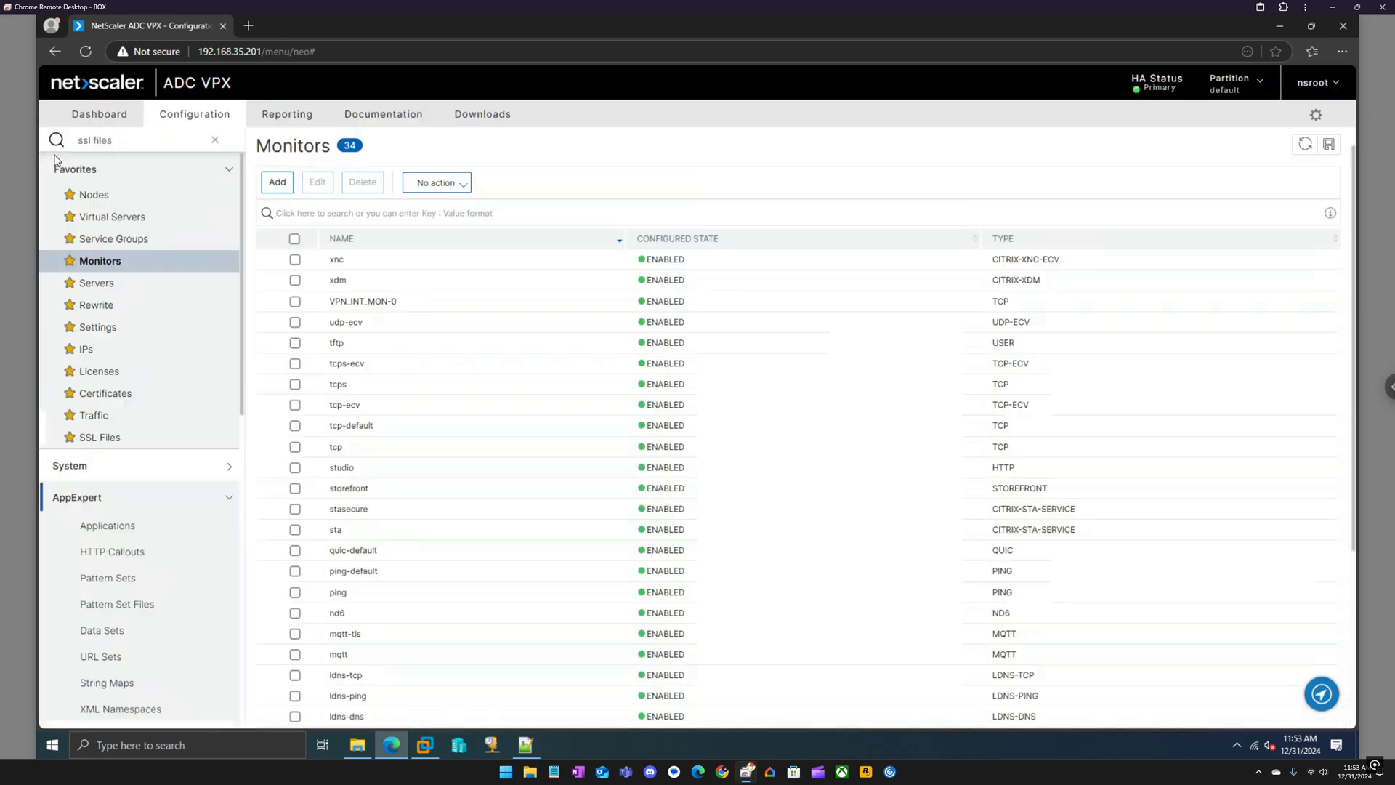
Review the sg-lb-studio service group's settings (SSL, UP, 2 members, TLSv12 only), then return.
{"action": "left_click", "coordinate": [111, 244]}
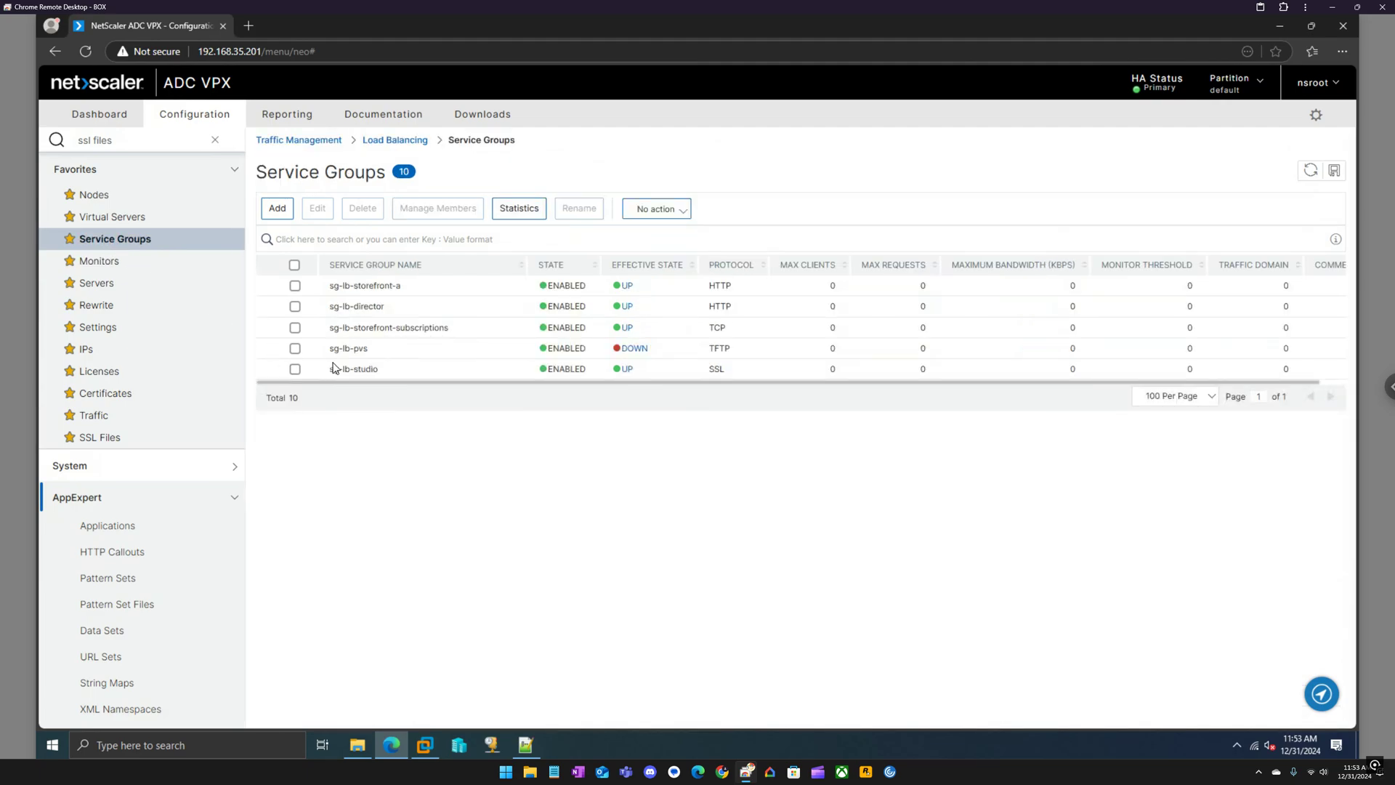
{"action": "left_click", "coordinate": [357, 371]}
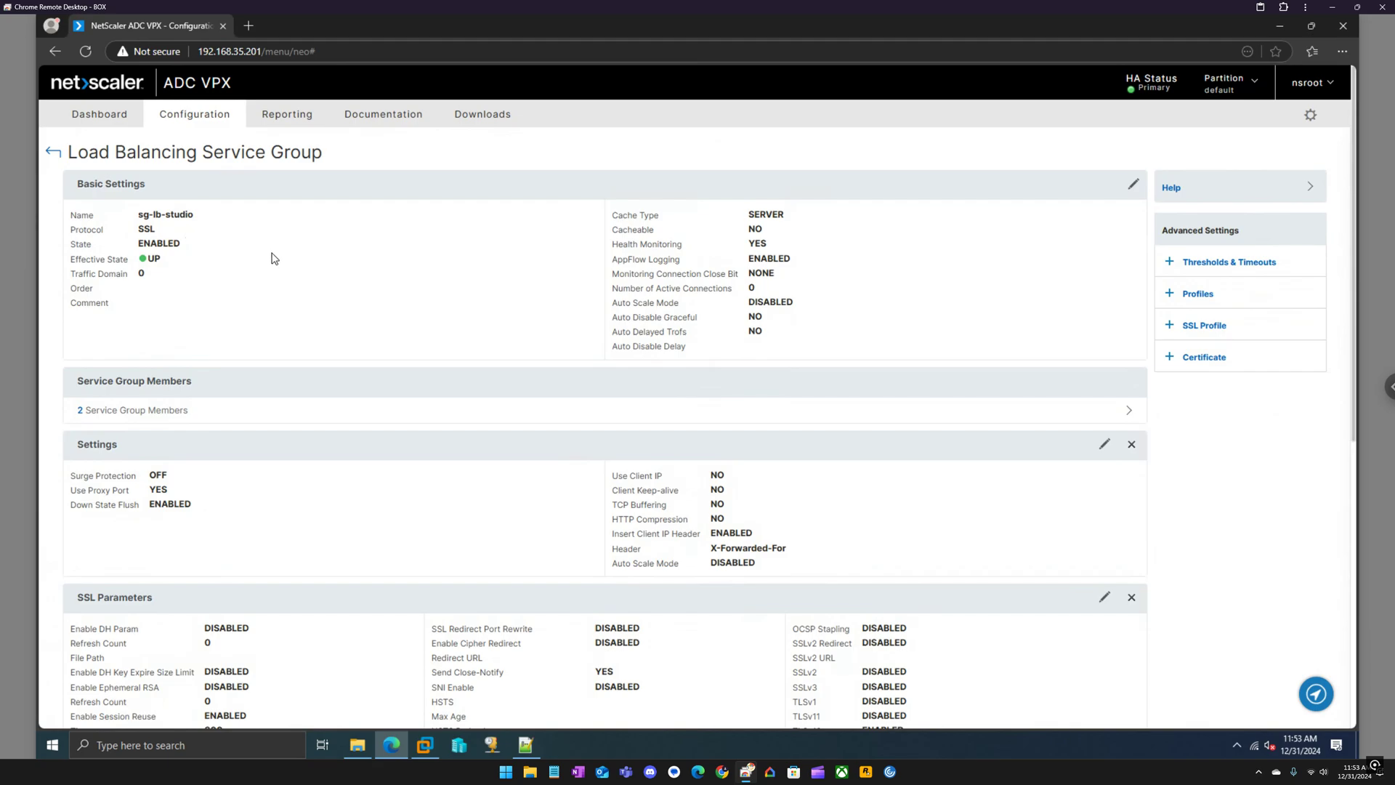
{"action": "scroll", "coordinate": [405, 429], "scroll_direction": "down", "scroll_amount": 1}
{"action": "left_click_drag", "start_coordinate": [799, 491], "coordinate": [711, 475]}
{"action": "left_click", "coordinate": [855, 442]}
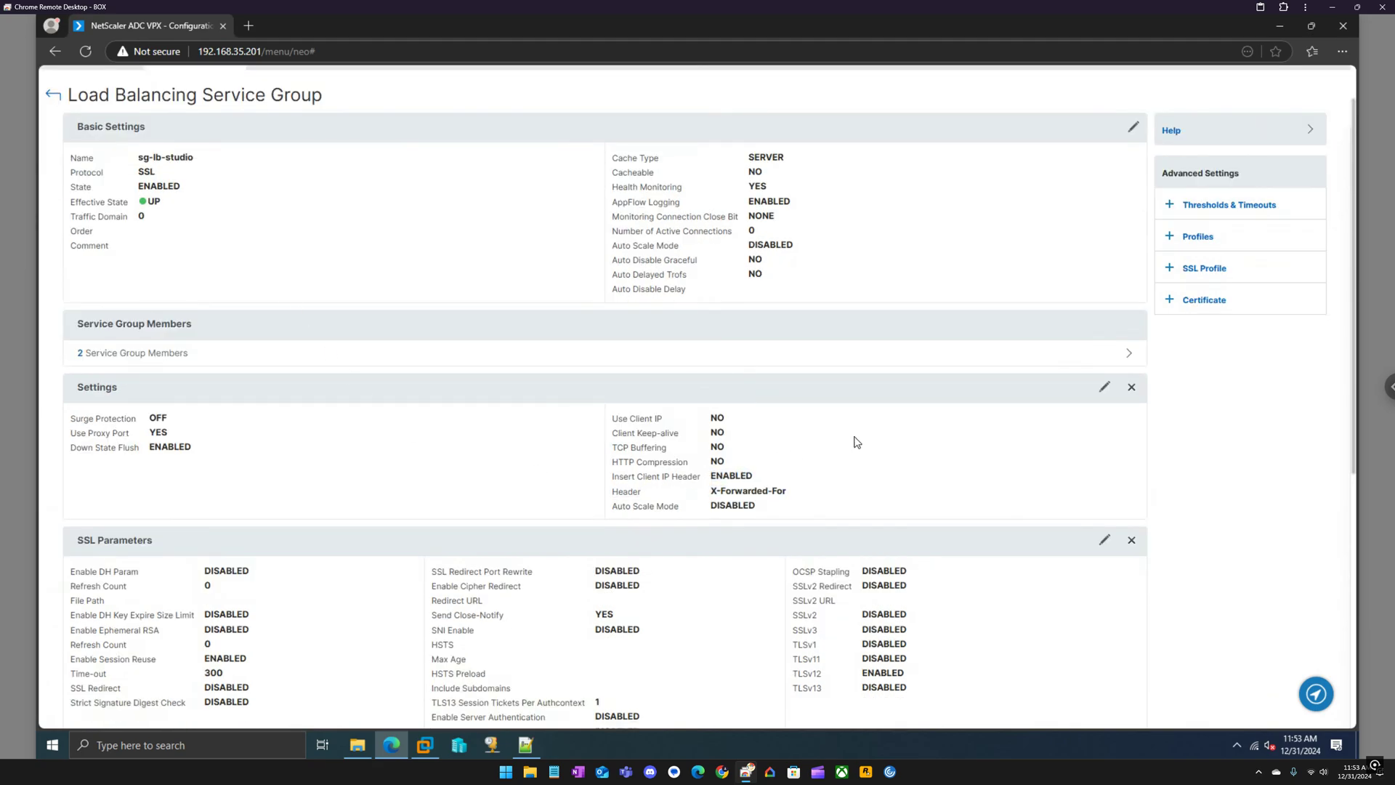
{"action": "scroll", "coordinate": [856, 442], "scroll_direction": "down", "scroll_amount": 2}
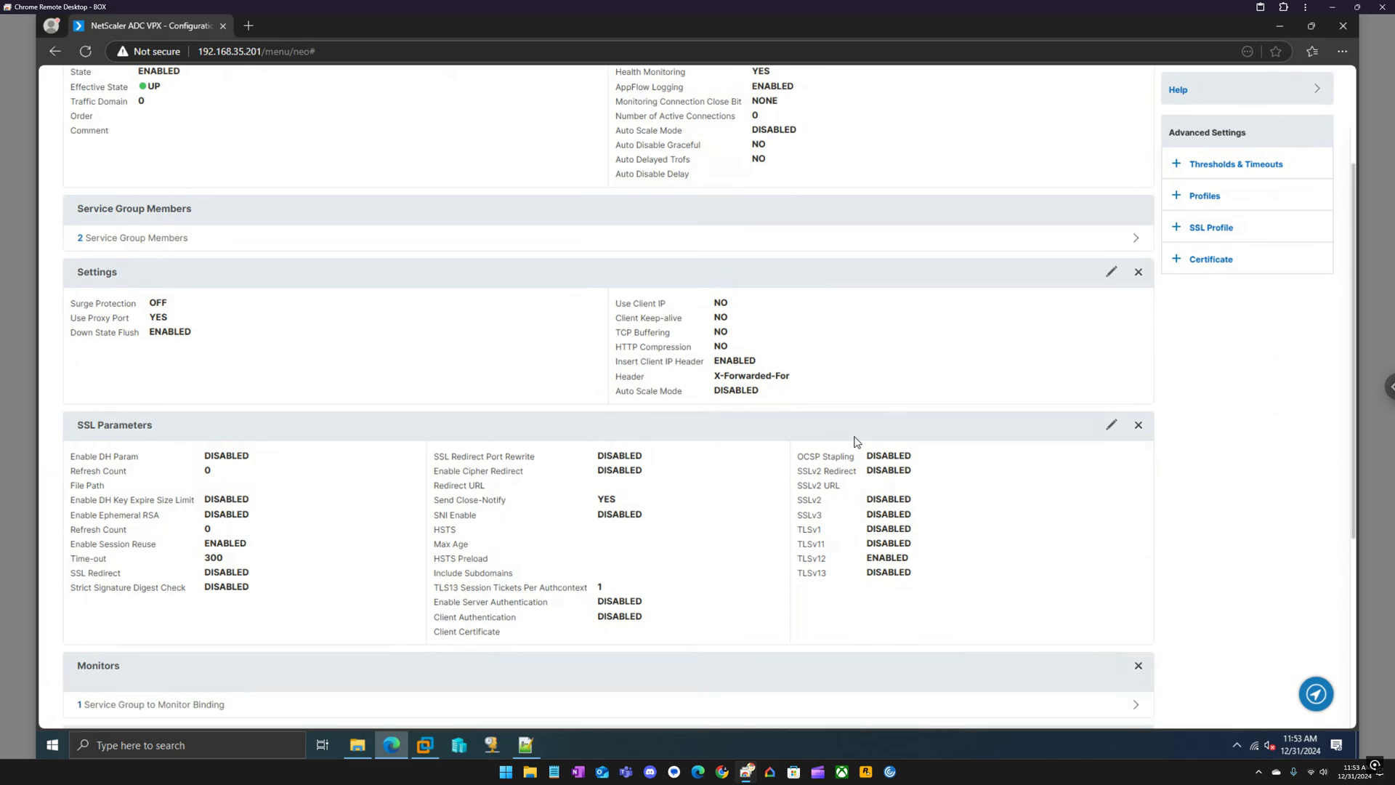
{"action": "scroll", "coordinate": [855, 441], "scroll_direction": "down", "scroll_amount": 2}
{"action": "scroll", "coordinate": [856, 439], "scroll_direction": "down", "scroll_amount": 2}
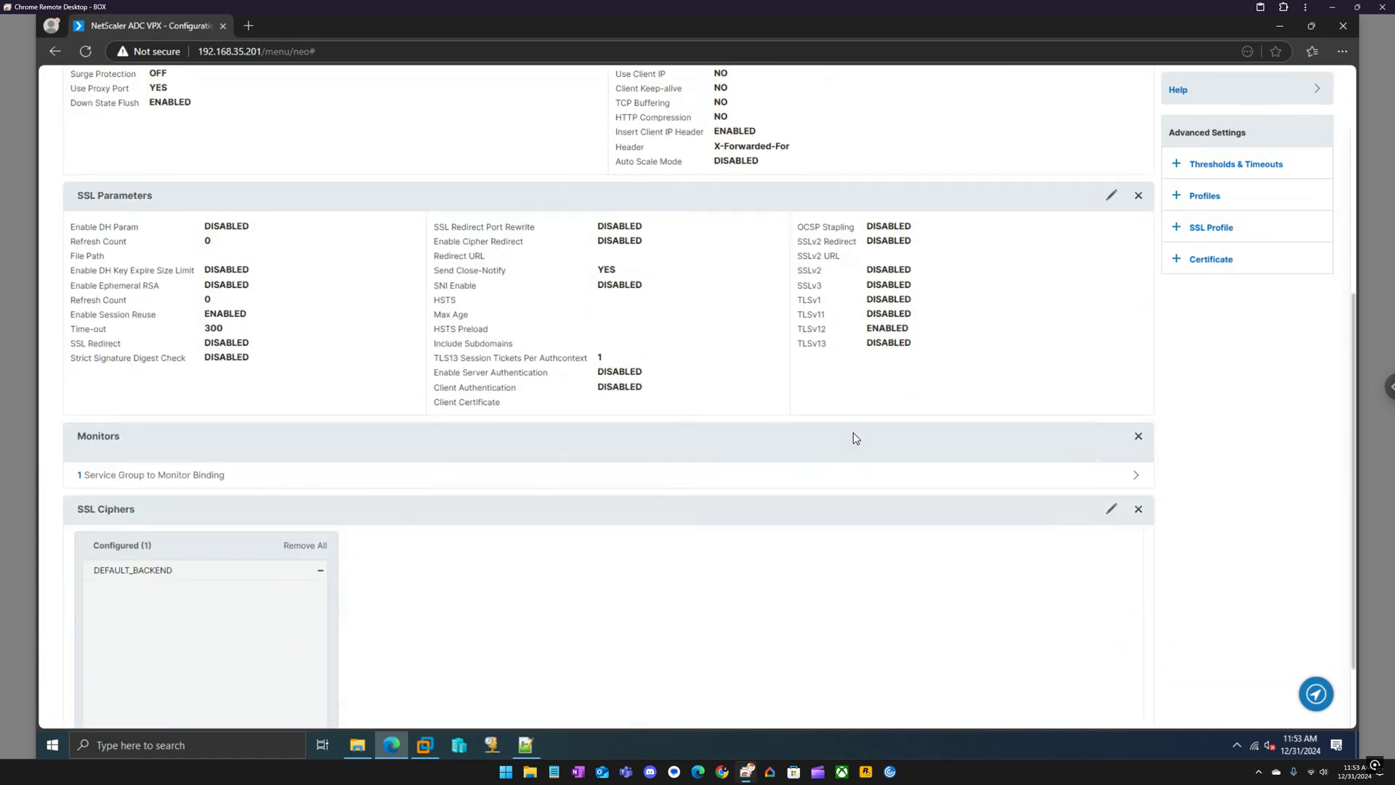
{"action": "scroll", "coordinate": [854, 433], "scroll_direction": "down", "scroll_amount": 2}
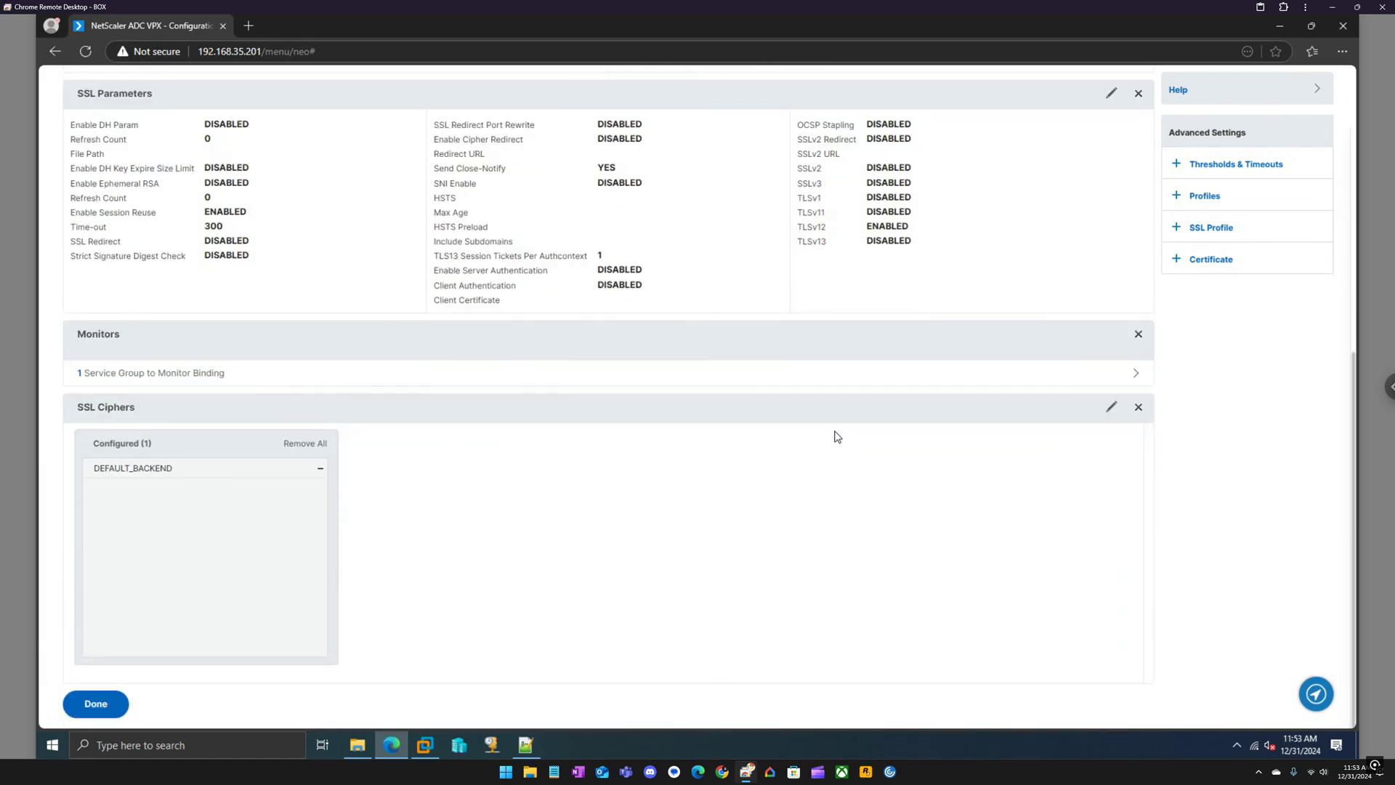
{"action": "scroll", "coordinate": [174, 298], "scroll_direction": "up", "scroll_amount": 5}
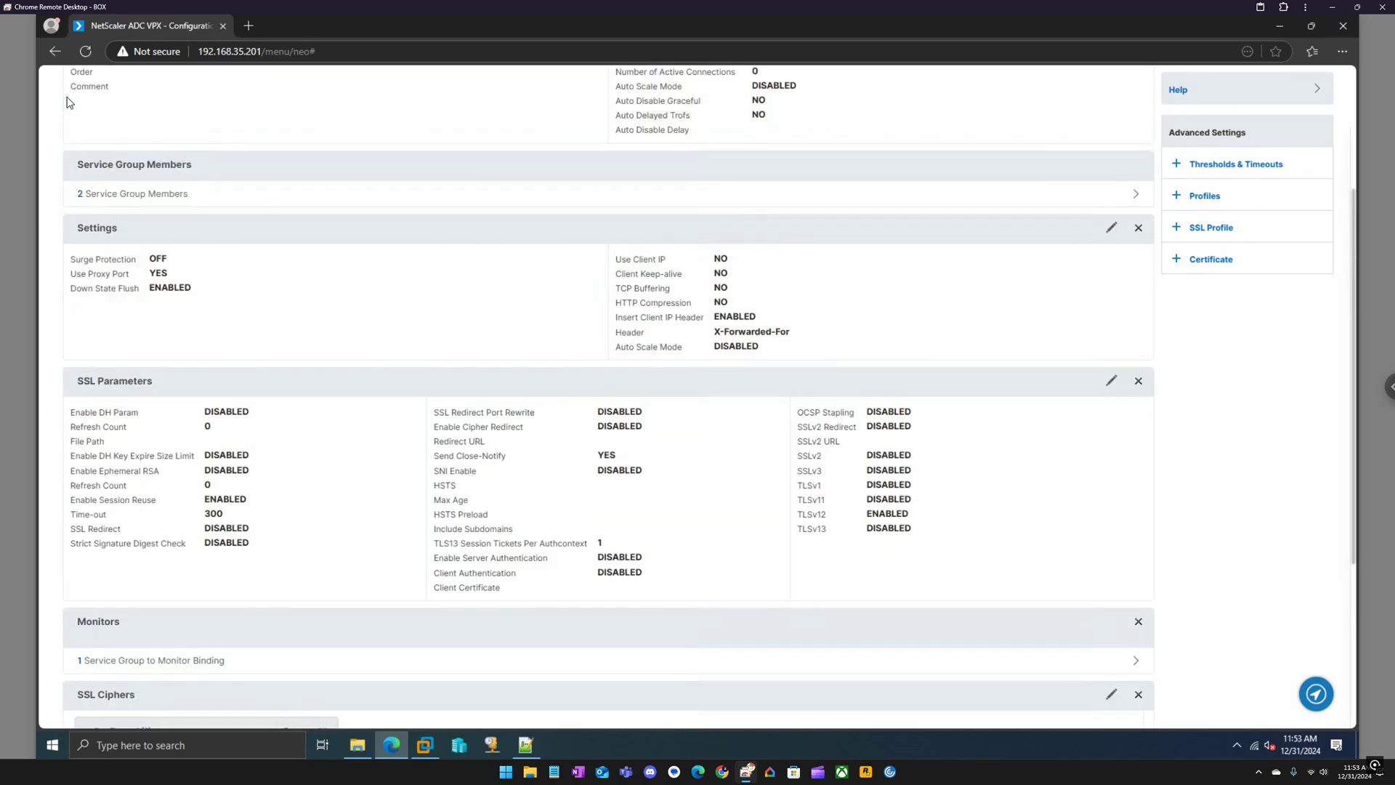
{"action": "scroll", "coordinate": [65, 106], "scroll_direction": "up", "scroll_amount": 4}
{"action": "left_click", "coordinate": [50, 150]}
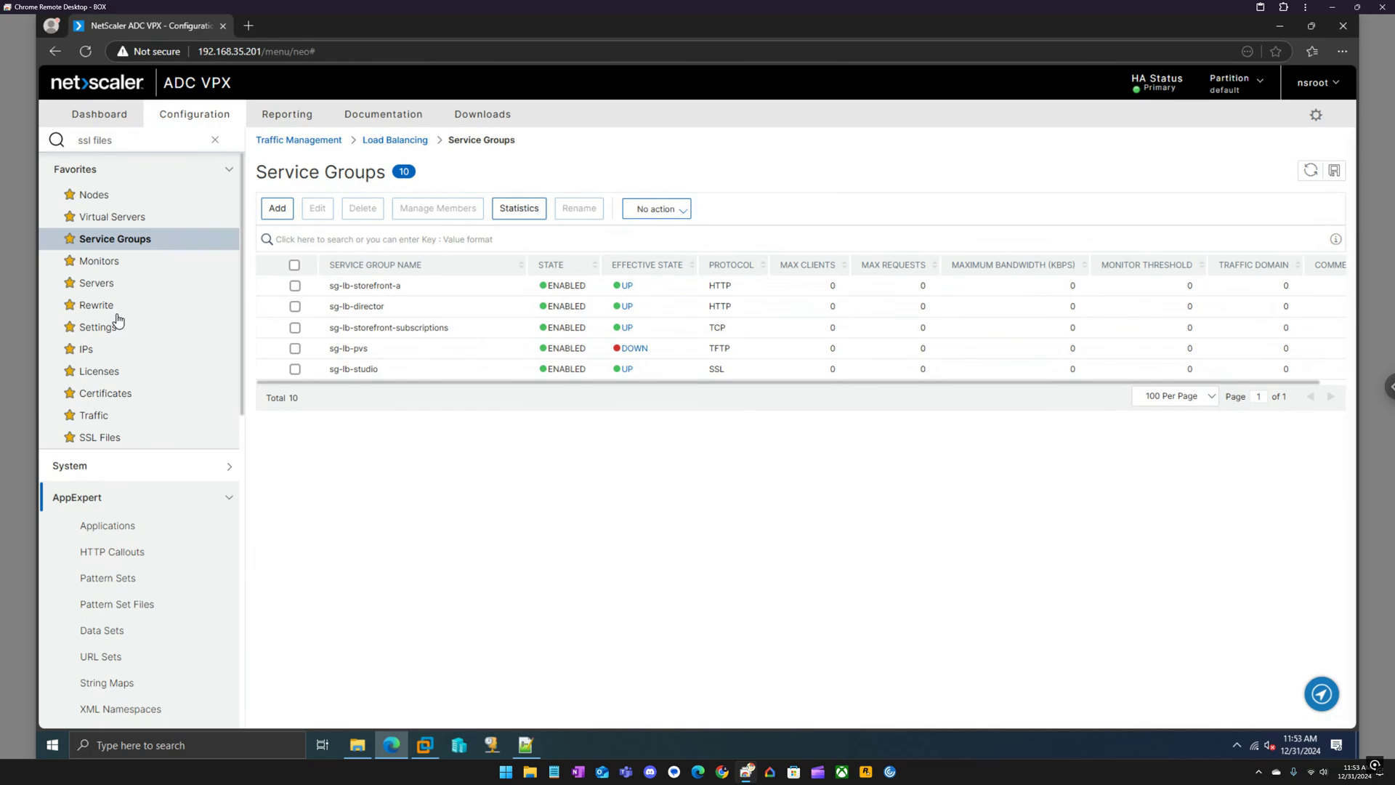
Review the lb-vip-studio-ssl virtual server's settings, then bring up the Rewrite overview.
{"action": "left_click", "coordinate": [122, 221]}
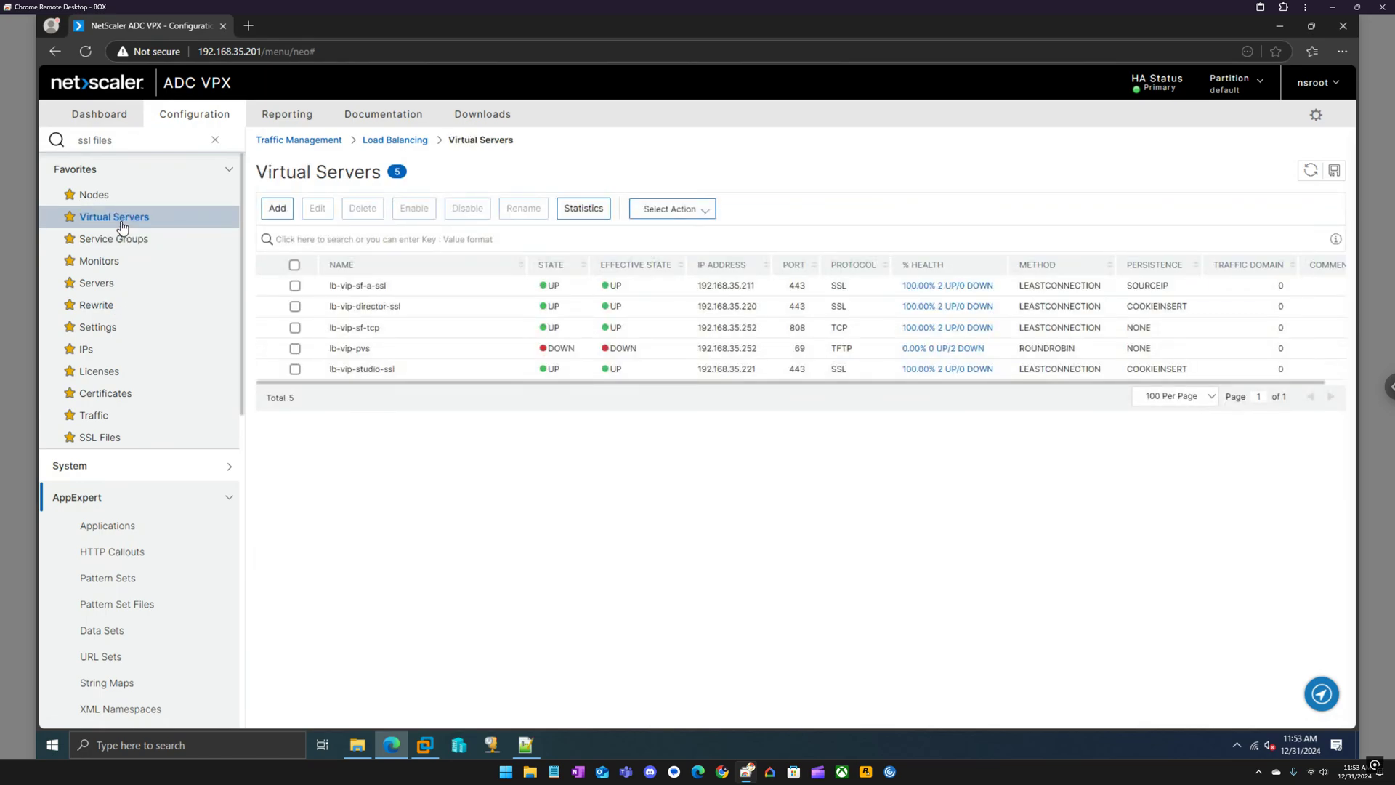
{"action": "double_click", "coordinate": [362, 375]}
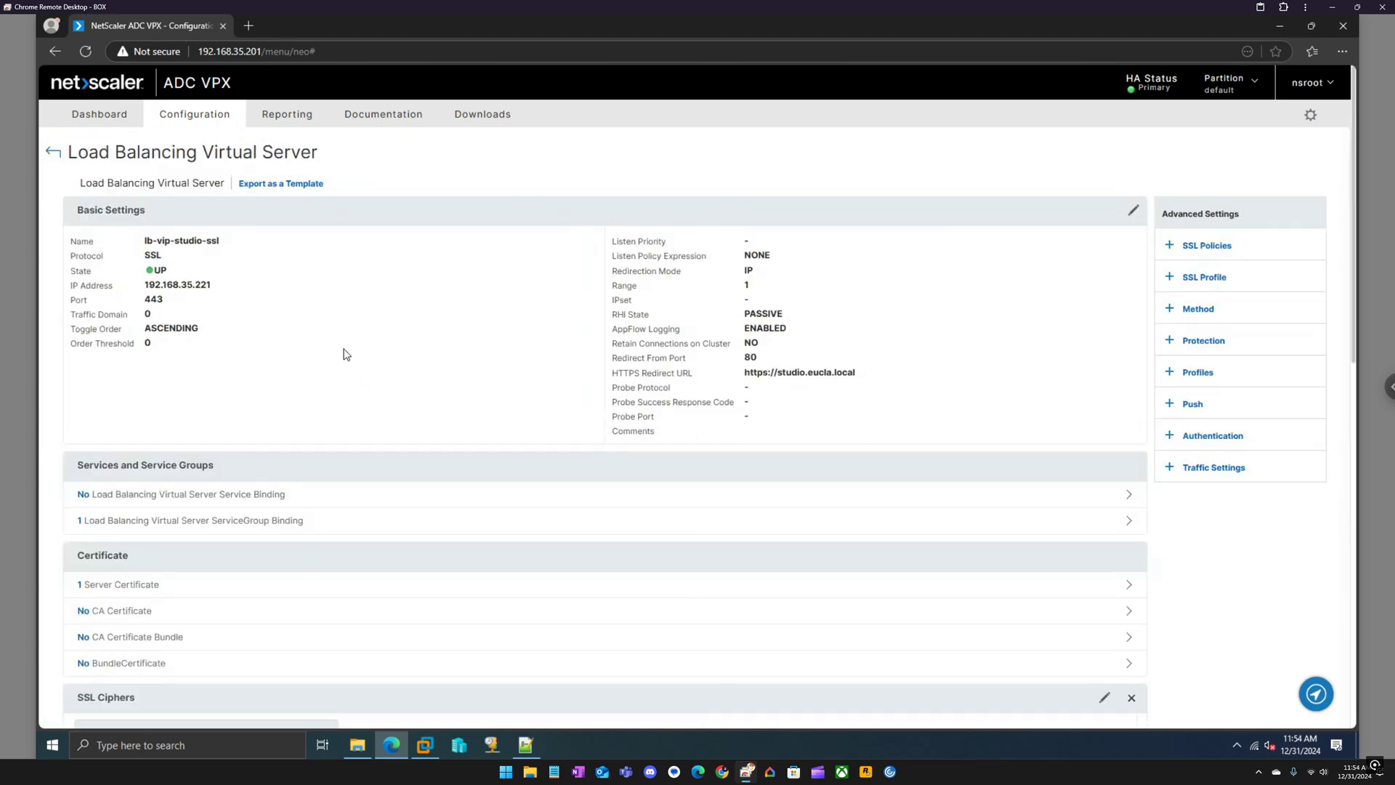
{"action": "scroll", "coordinate": [345, 363], "scroll_direction": "down", "scroll_amount": 2}
{"action": "scroll", "coordinate": [218, 465], "scroll_direction": "down", "scroll_amount": 2}
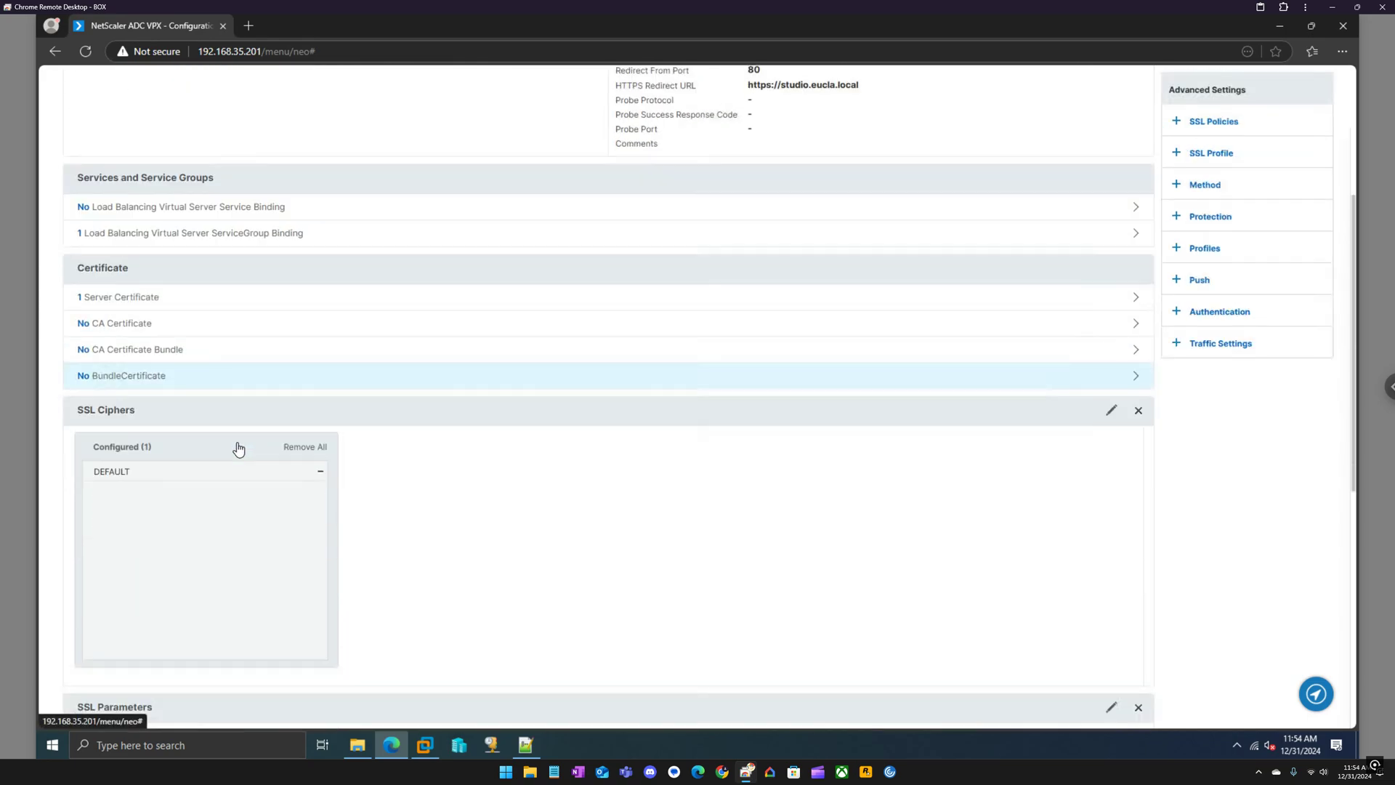
{"action": "scroll", "coordinate": [240, 445], "scroll_direction": "down", "scroll_amount": 5}
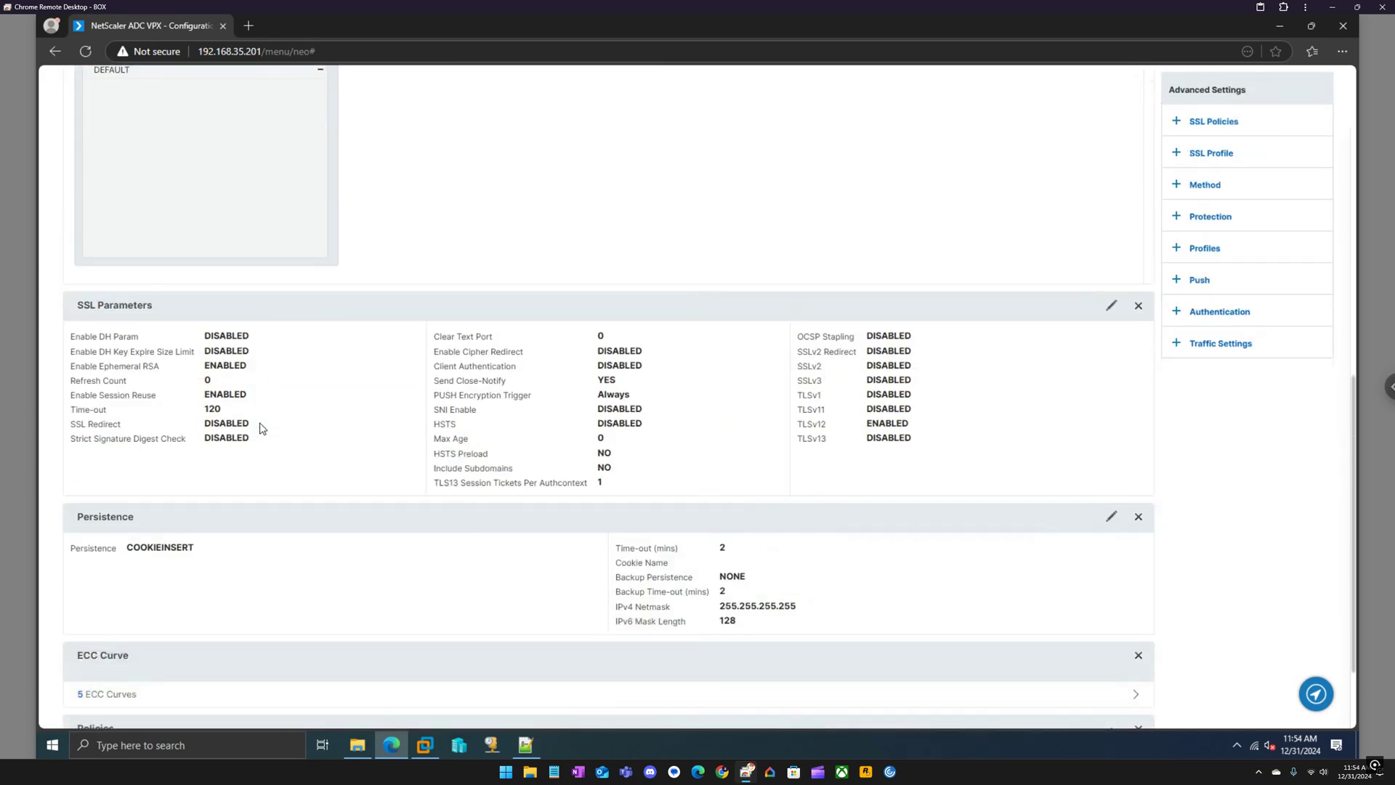
{"action": "scroll", "coordinate": [262, 428], "scroll_direction": "down", "scroll_amount": 2}
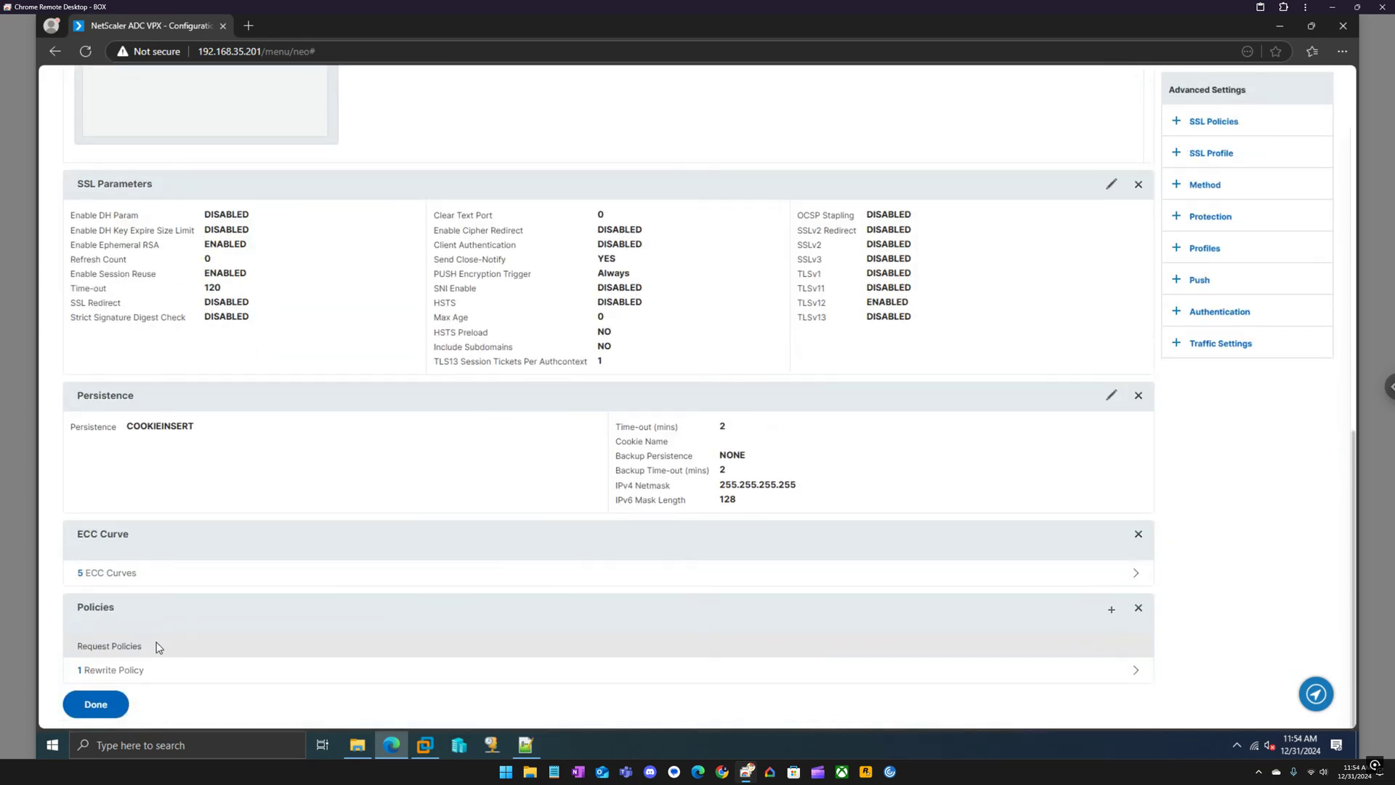
{"action": "scroll", "coordinate": [196, 447], "scroll_direction": "up", "scroll_amount": 8}
{"action": "scroll", "coordinate": [188, 209], "scroll_direction": "up", "scroll_amount": 2}
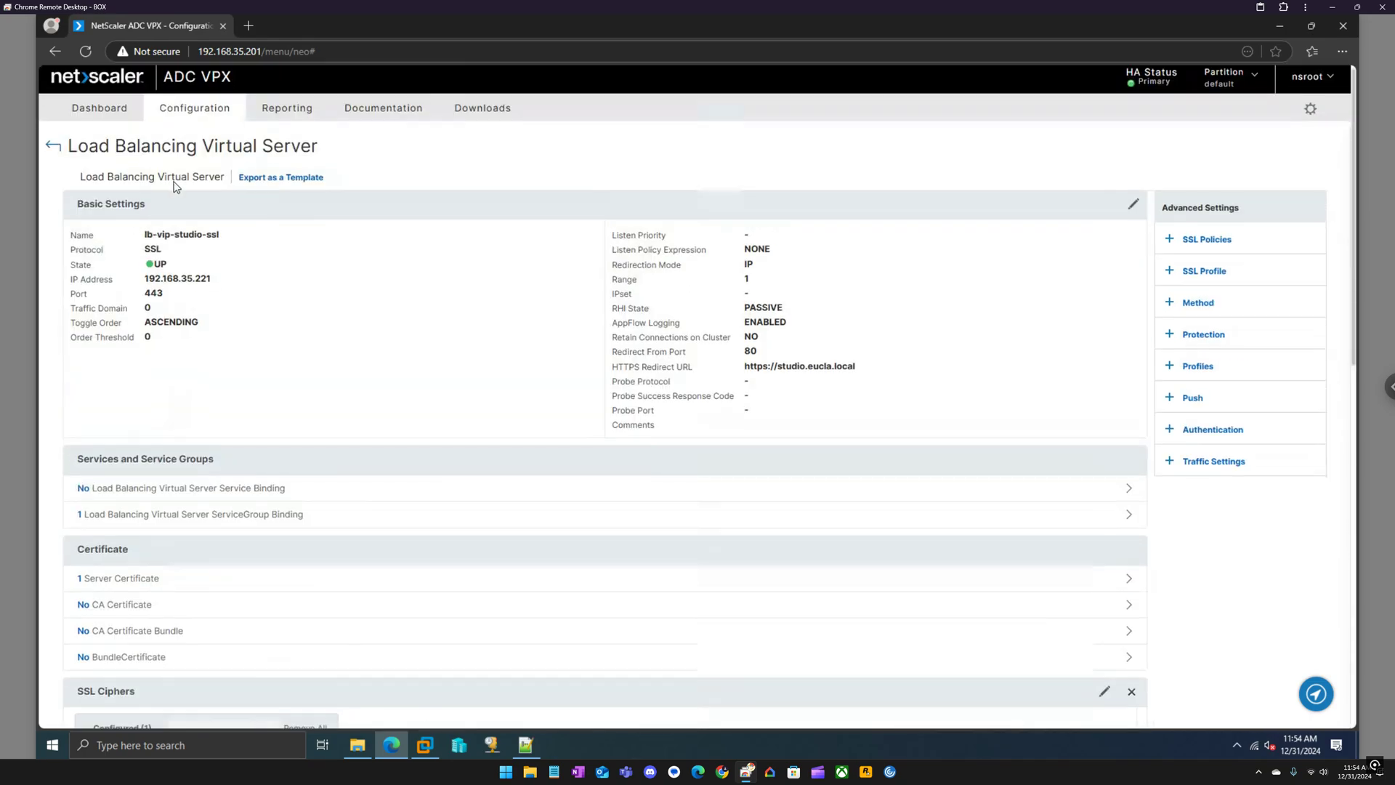
{"action": "left_click", "coordinate": [51, 151]}
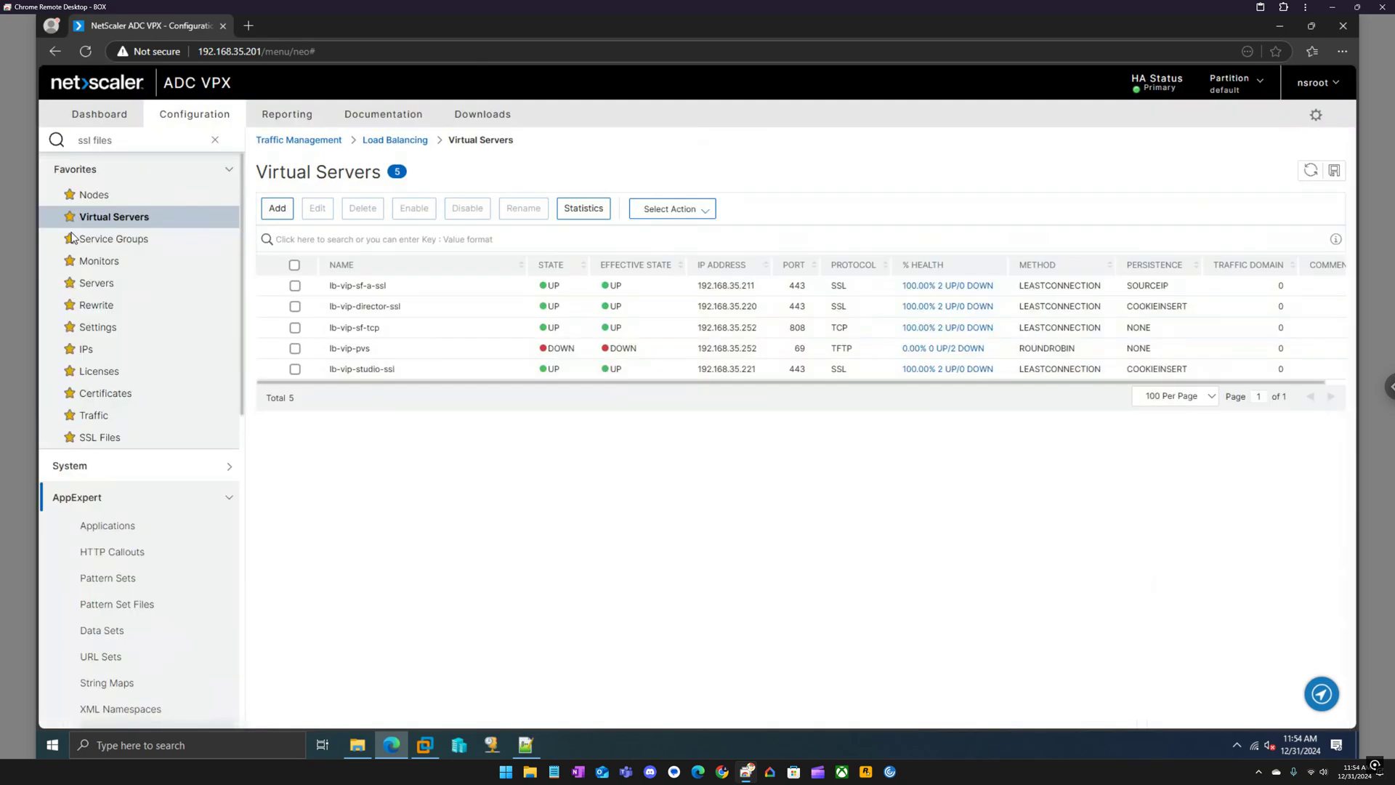
{"action": "left_click", "coordinate": [106, 305]}
Look over the rewrite policies and actions, then list the 4 installed SSL certificates.
{"action": "left_click", "coordinate": [311, 293]}
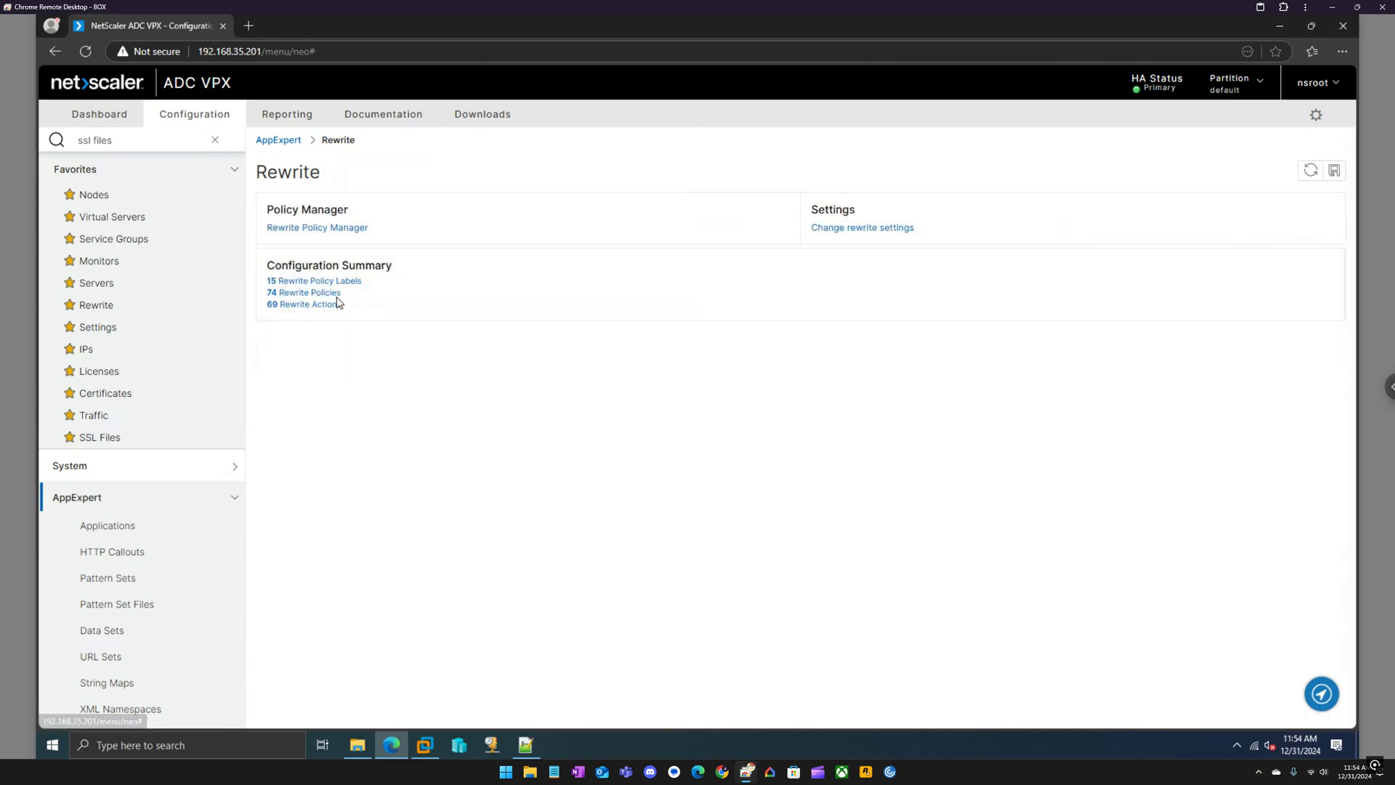
{"action": "left_click", "coordinate": [333, 308]}
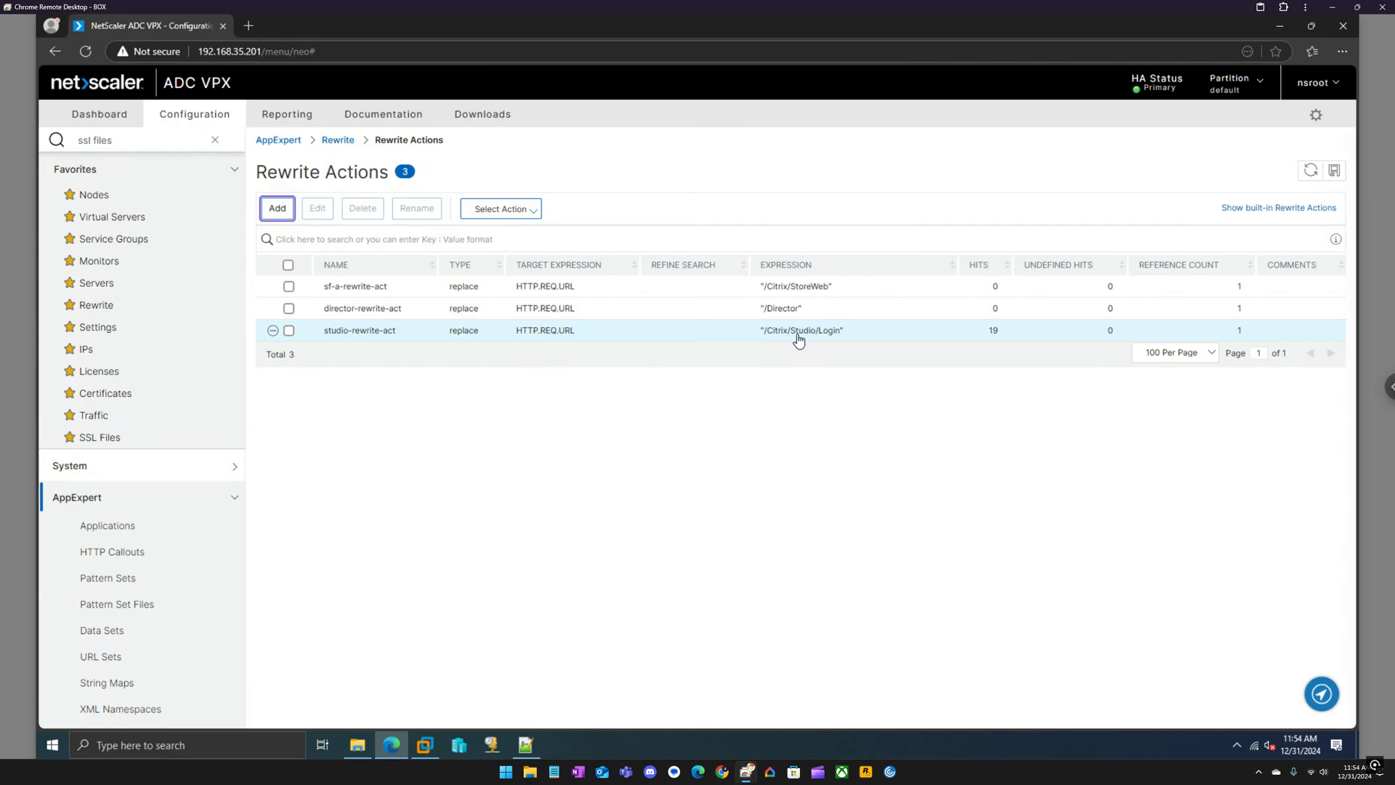
{"action": "left_click", "coordinate": [121, 399]}
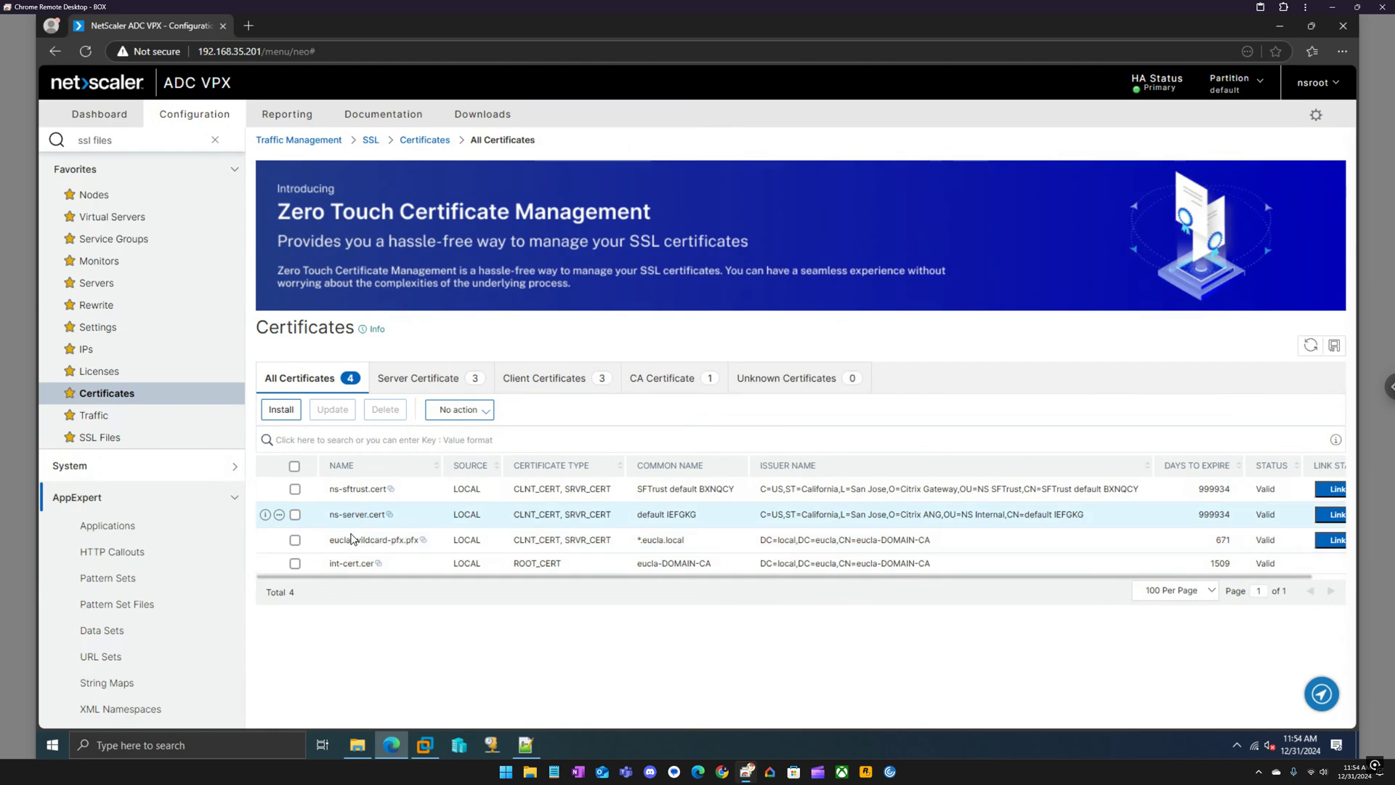
{"action": "left_click", "coordinate": [295, 540]}
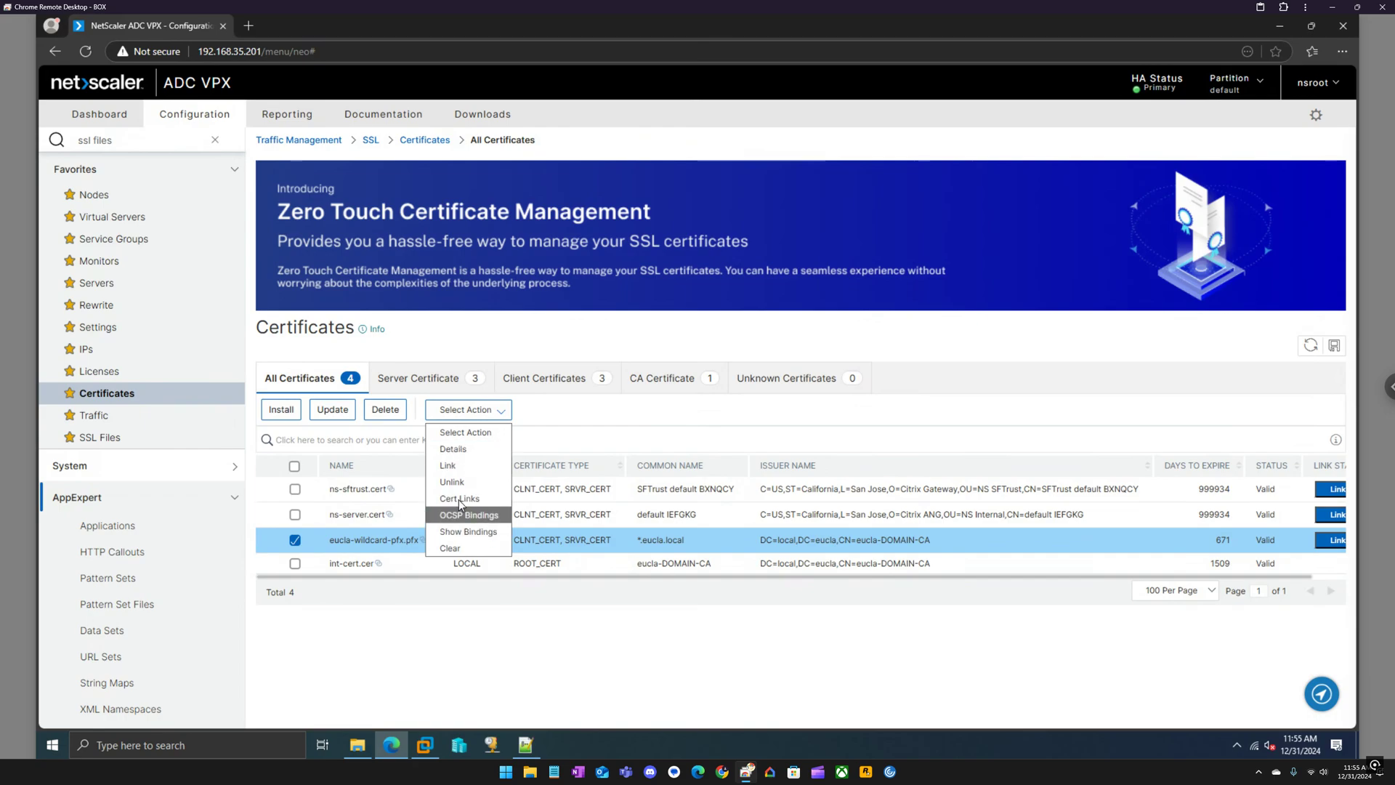
{"action": "left_click", "coordinate": [457, 499]}
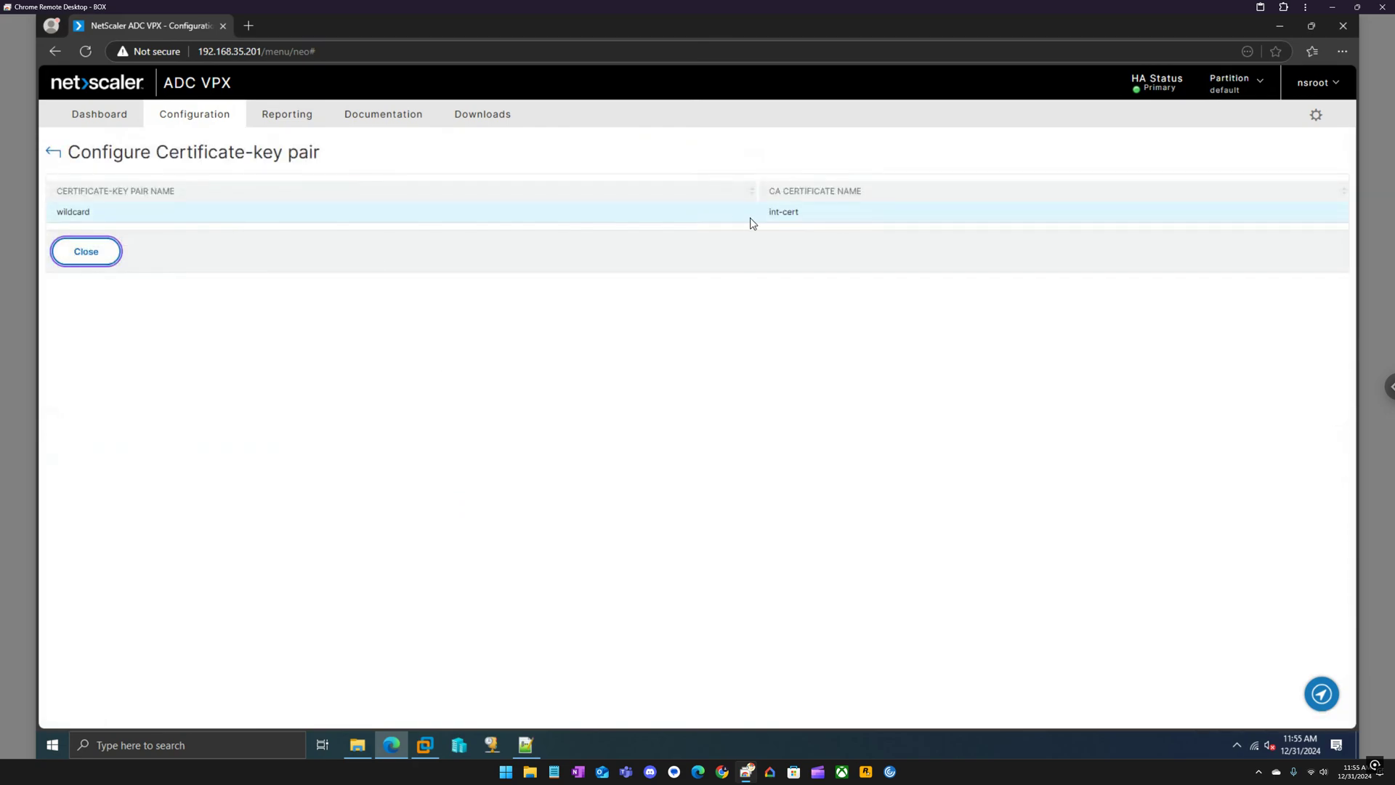
{"action": "left_click", "coordinate": [53, 152]}
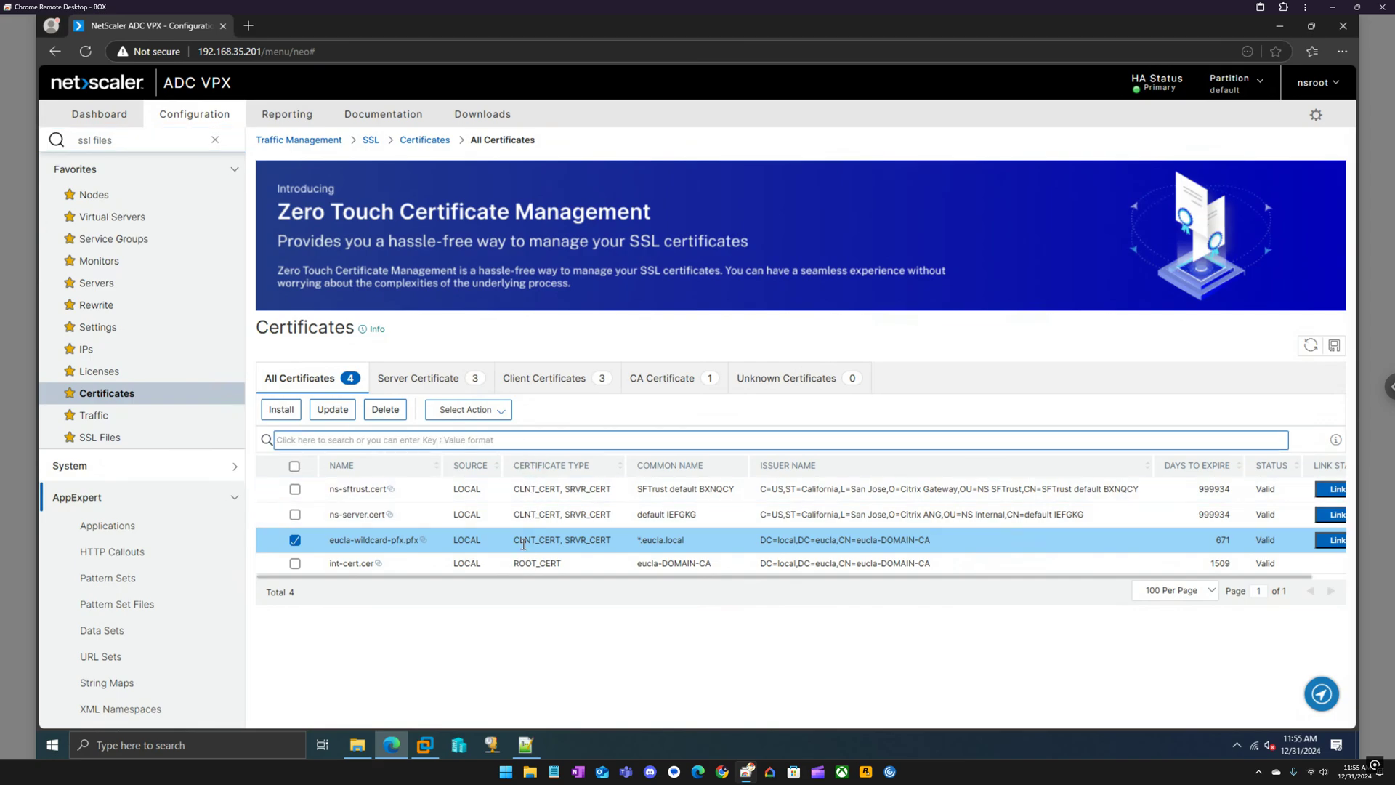
Check the first manifest.json's controller list and its studio.eucla.local proxy value.
{"action": "left_click", "coordinate": [530, 732]}
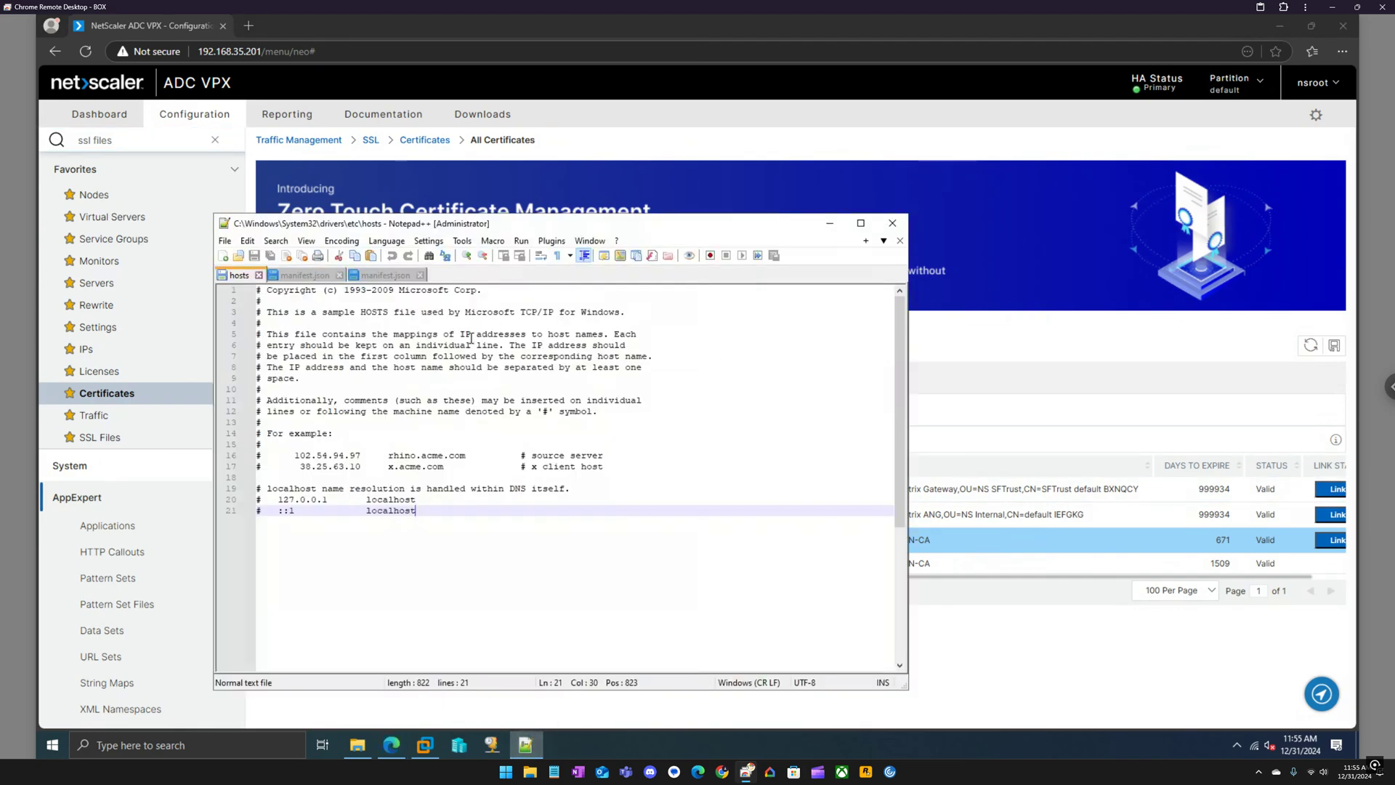
{"action": "left_click", "coordinate": [305, 276]}
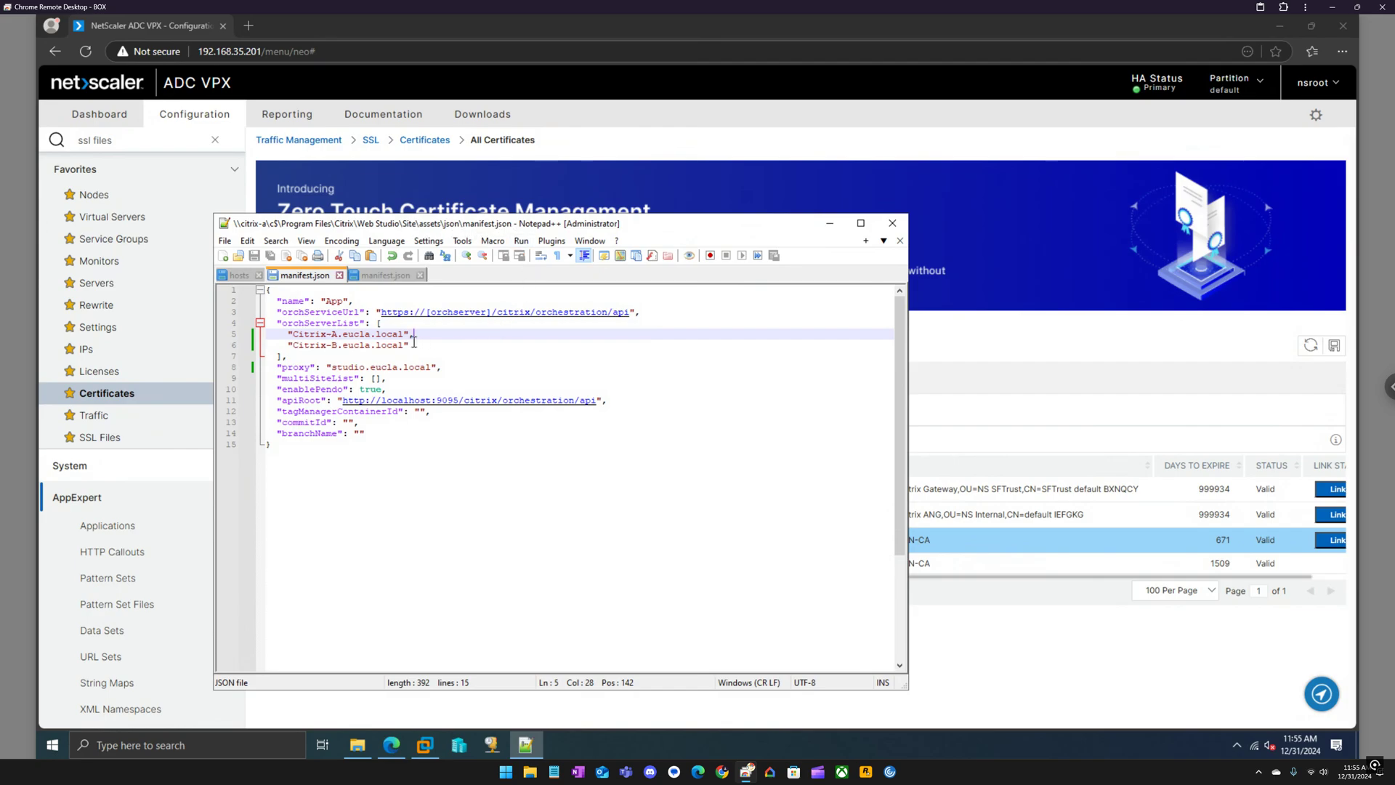
{"action": "left_click_drag", "start_coordinate": [411, 345], "coordinate": [286, 337]}
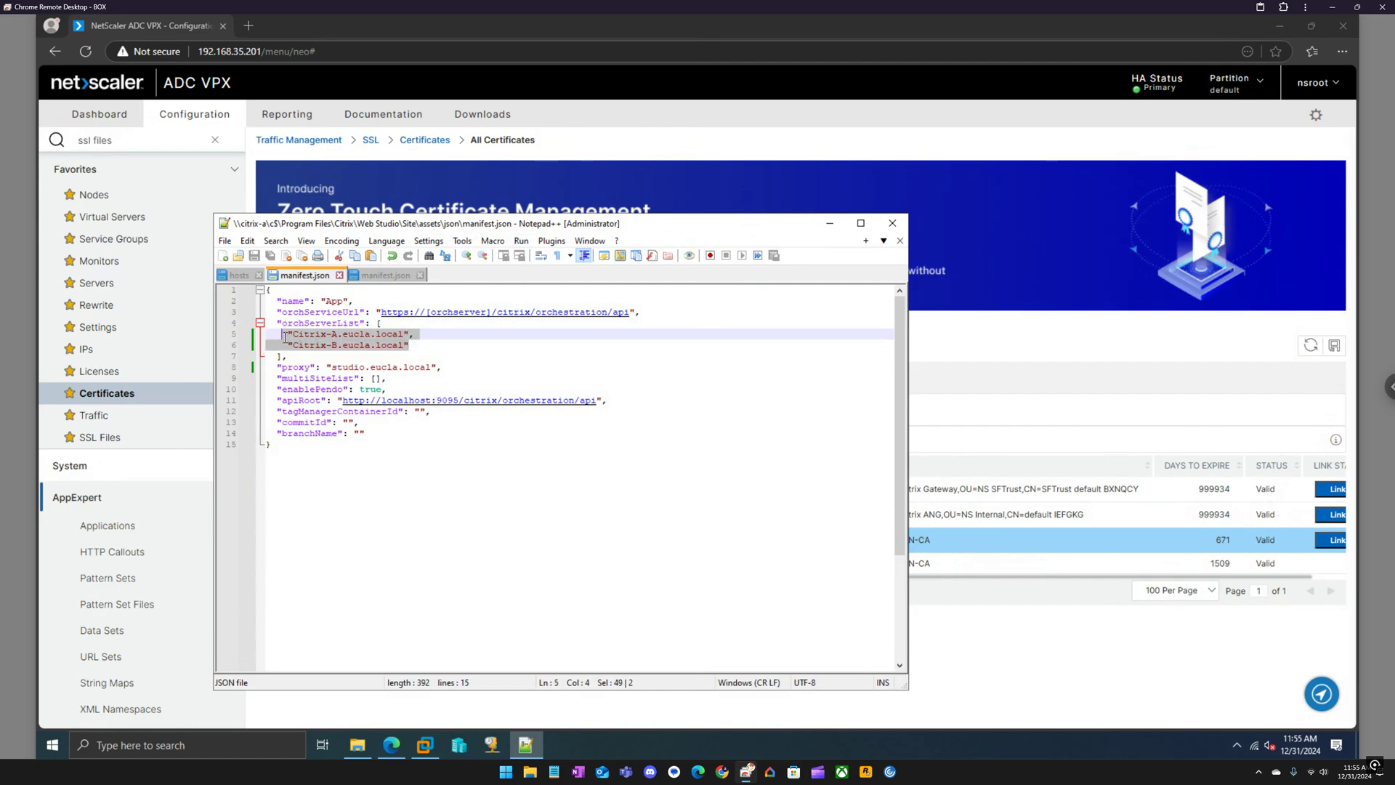
{"action": "left_click", "coordinate": [418, 335]}
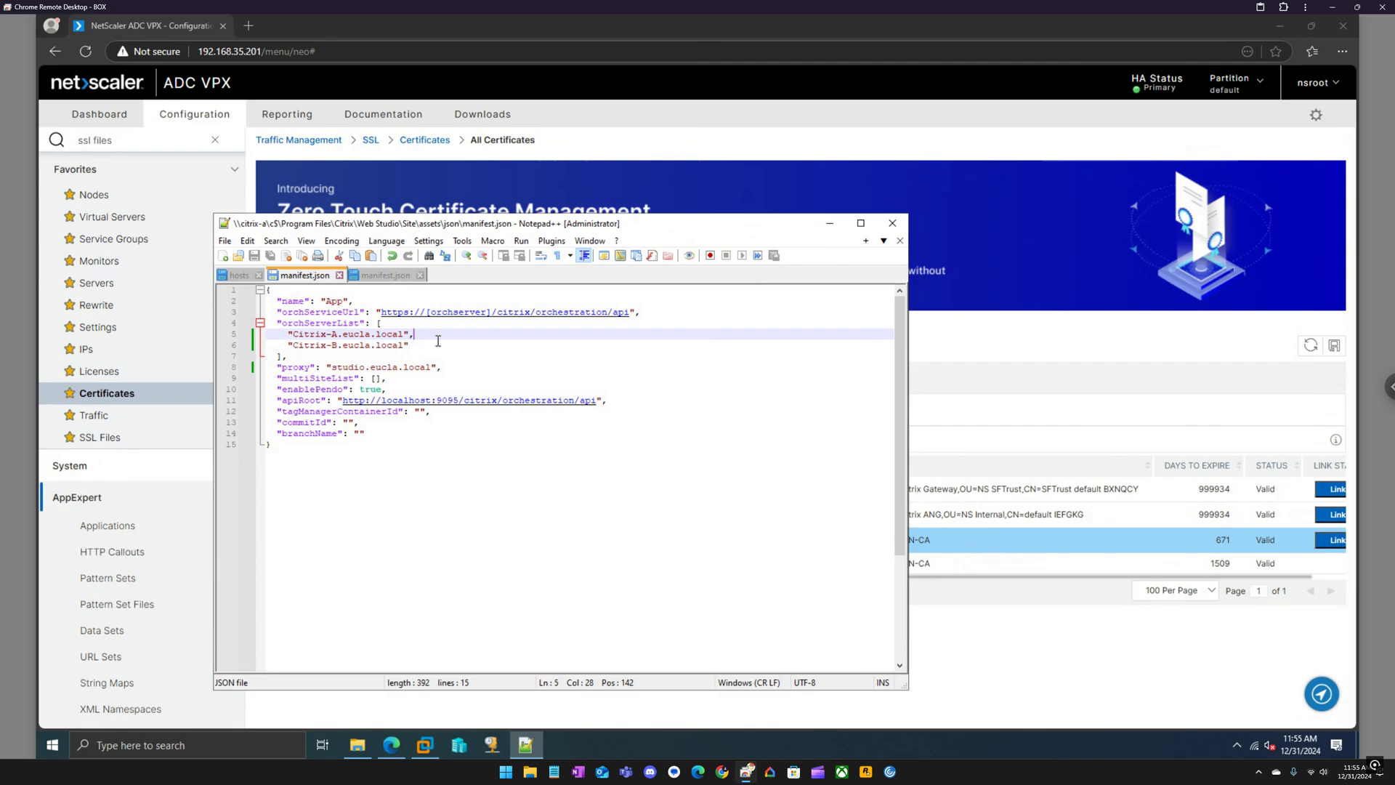
{"action": "left_click_drag", "start_coordinate": [440, 367], "coordinate": [331, 367]}
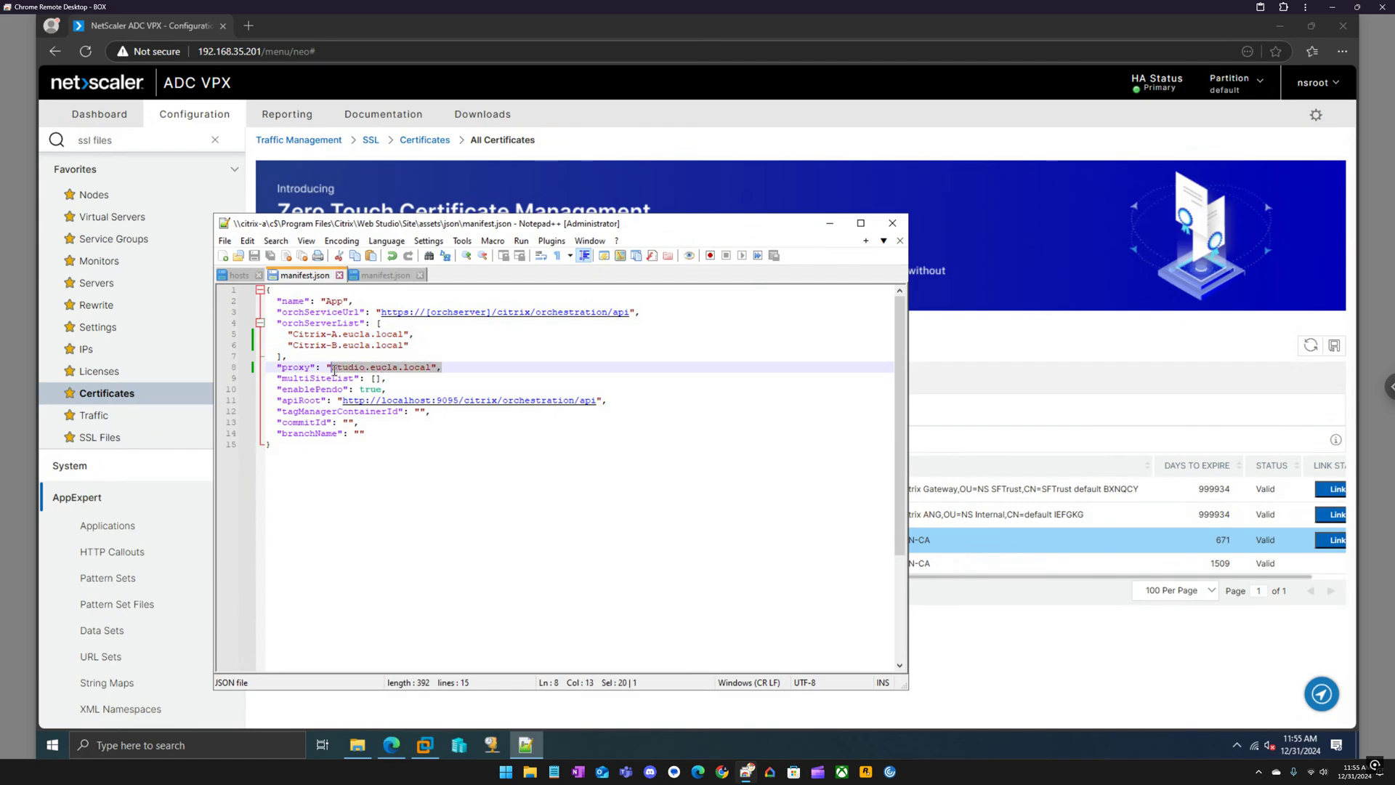
{"action": "left_click", "coordinate": [433, 367]}
{"action": "left_click_drag", "start_coordinate": [431, 367], "coordinate": [331, 367]}
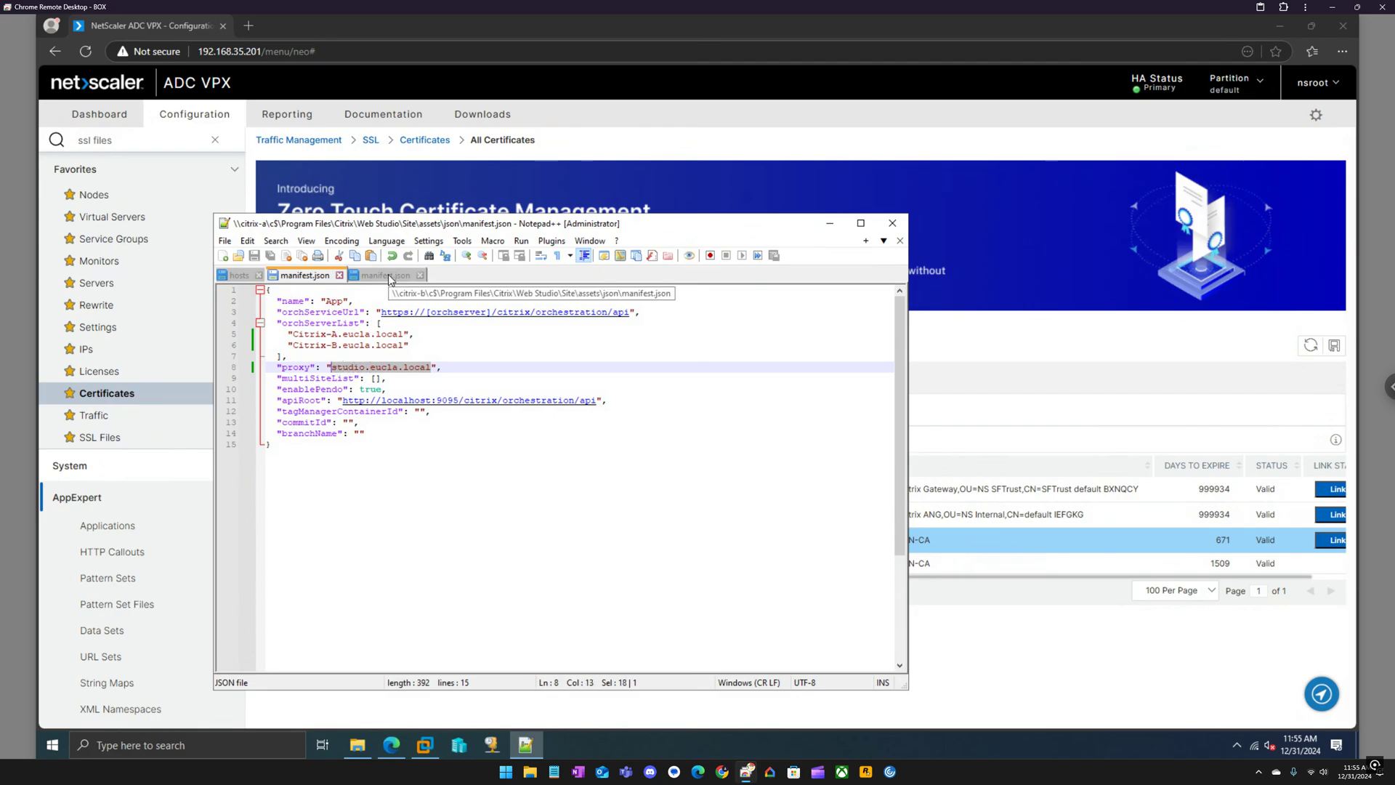
Compare the Citrix-B manifest.json's proxy and controller list, then close Notepad++.
{"action": "left_click", "coordinate": [390, 275]}
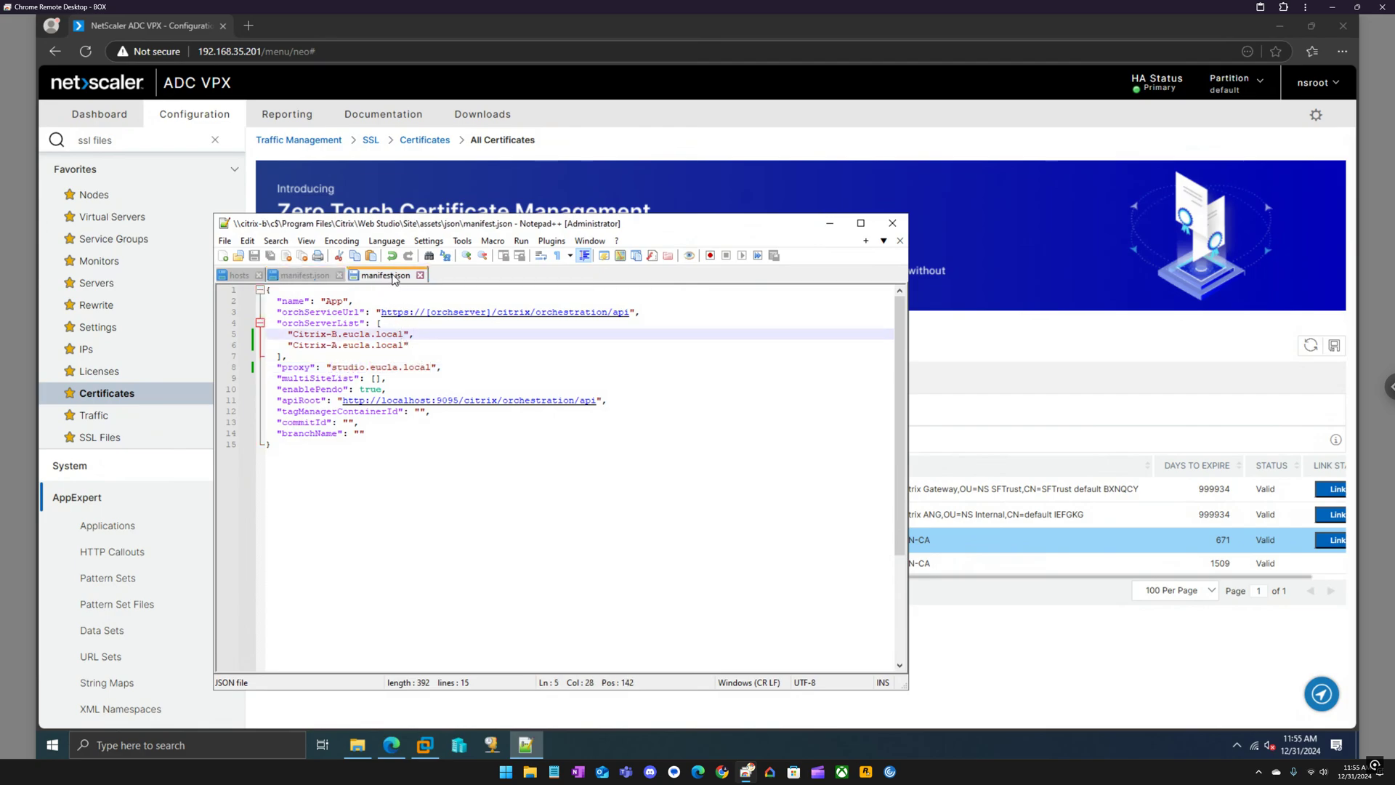
{"action": "left_click_drag", "start_coordinate": [442, 367], "coordinate": [349, 368]}
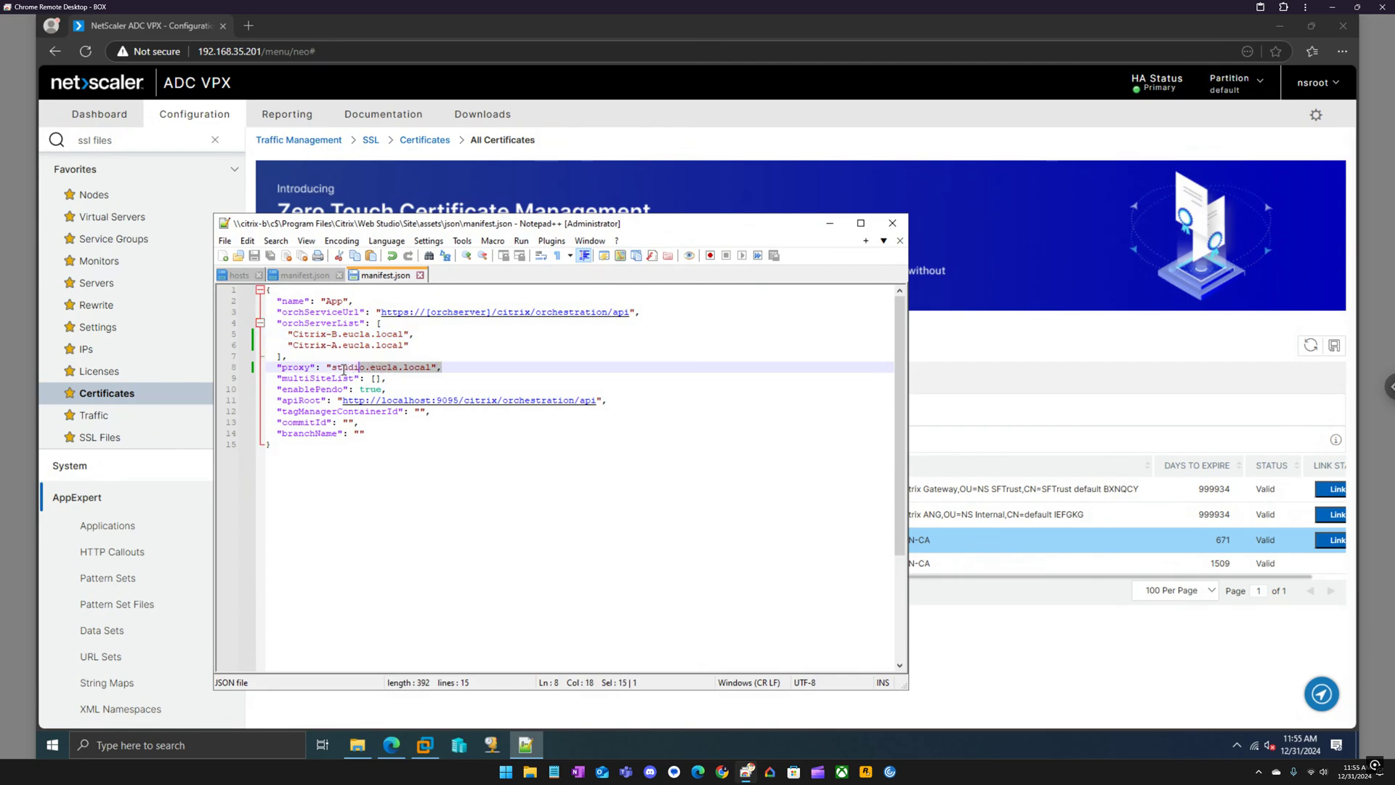
{"action": "left_click", "coordinate": [427, 345]}
{"action": "left_click", "coordinate": [421, 335]}
{"action": "double_click", "coordinate": [409, 335]}
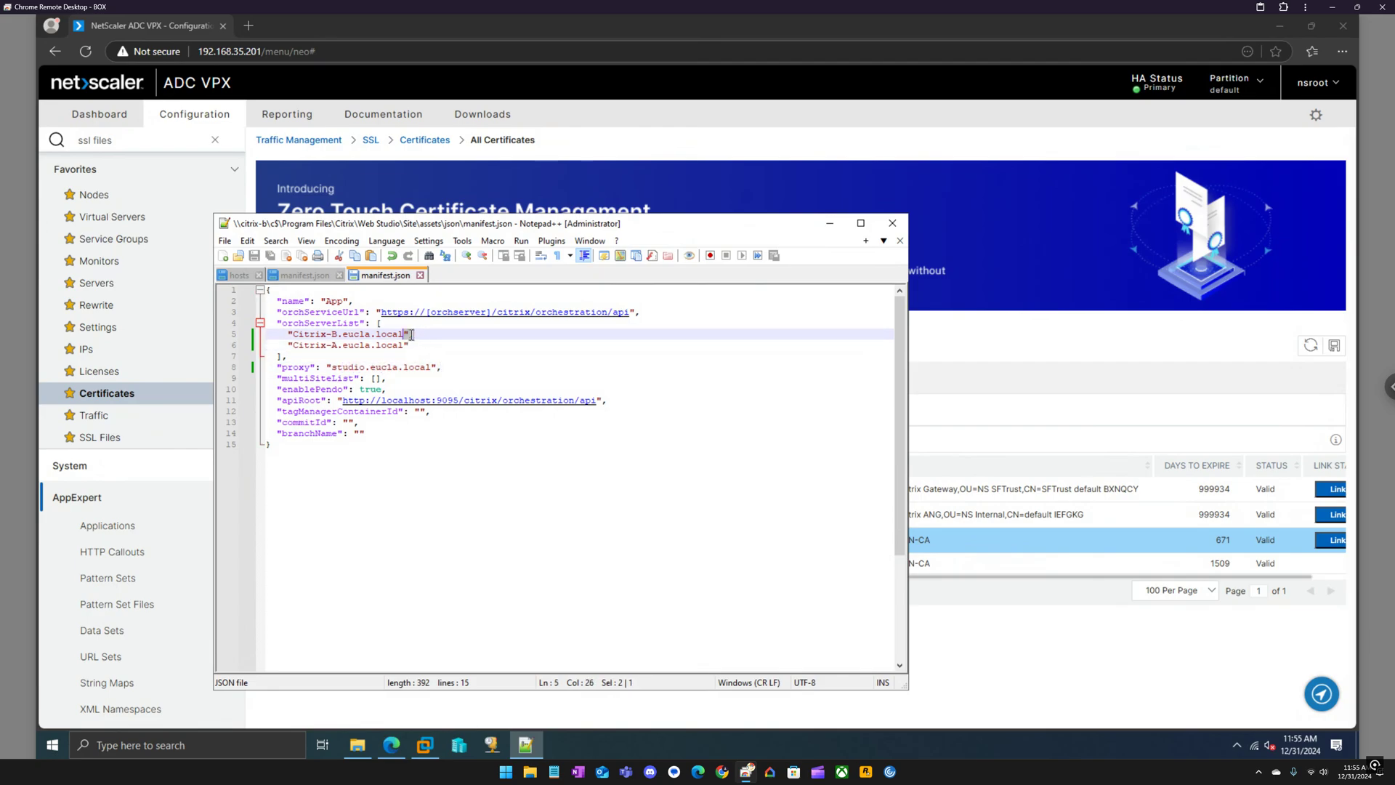
{"action": "left_click", "coordinate": [415, 334]}
{"action": "left_click", "coordinate": [893, 225]}
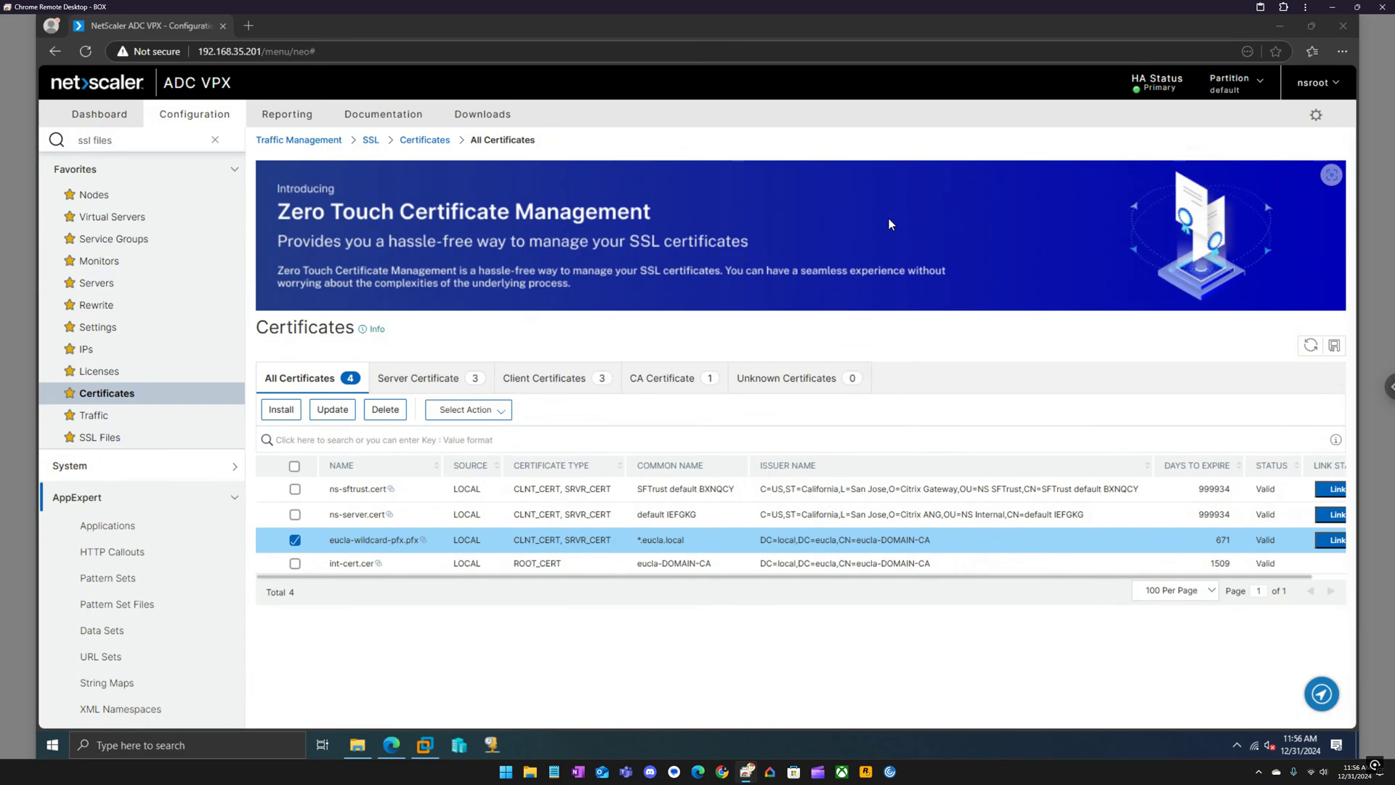
Unlock the EP-Server2025 virtual machine with the Administrator password.
{"action": "mouse_move", "coordinate": [429, 747]}
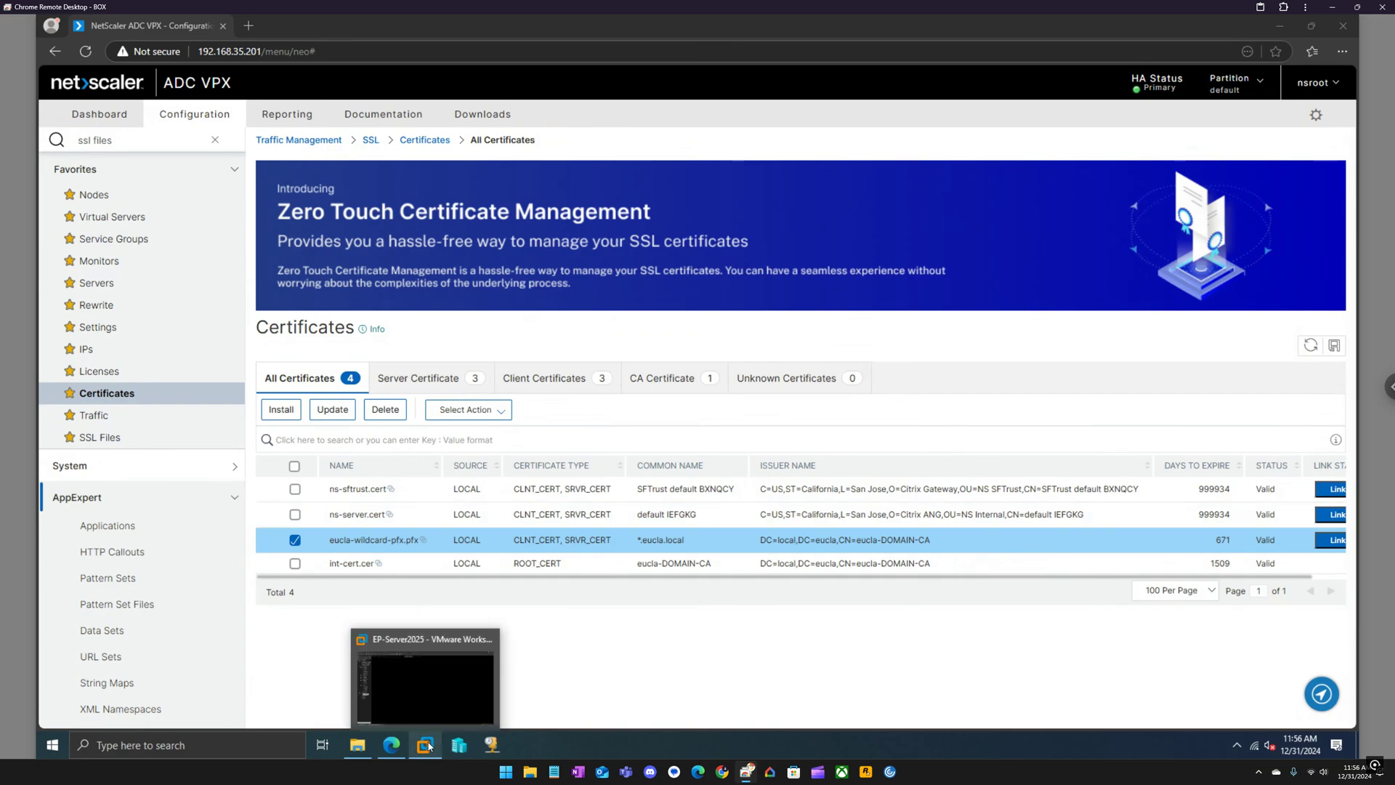
{"action": "left_click", "coordinate": [429, 672]}
{"action": "left_click", "coordinate": [501, 263]}
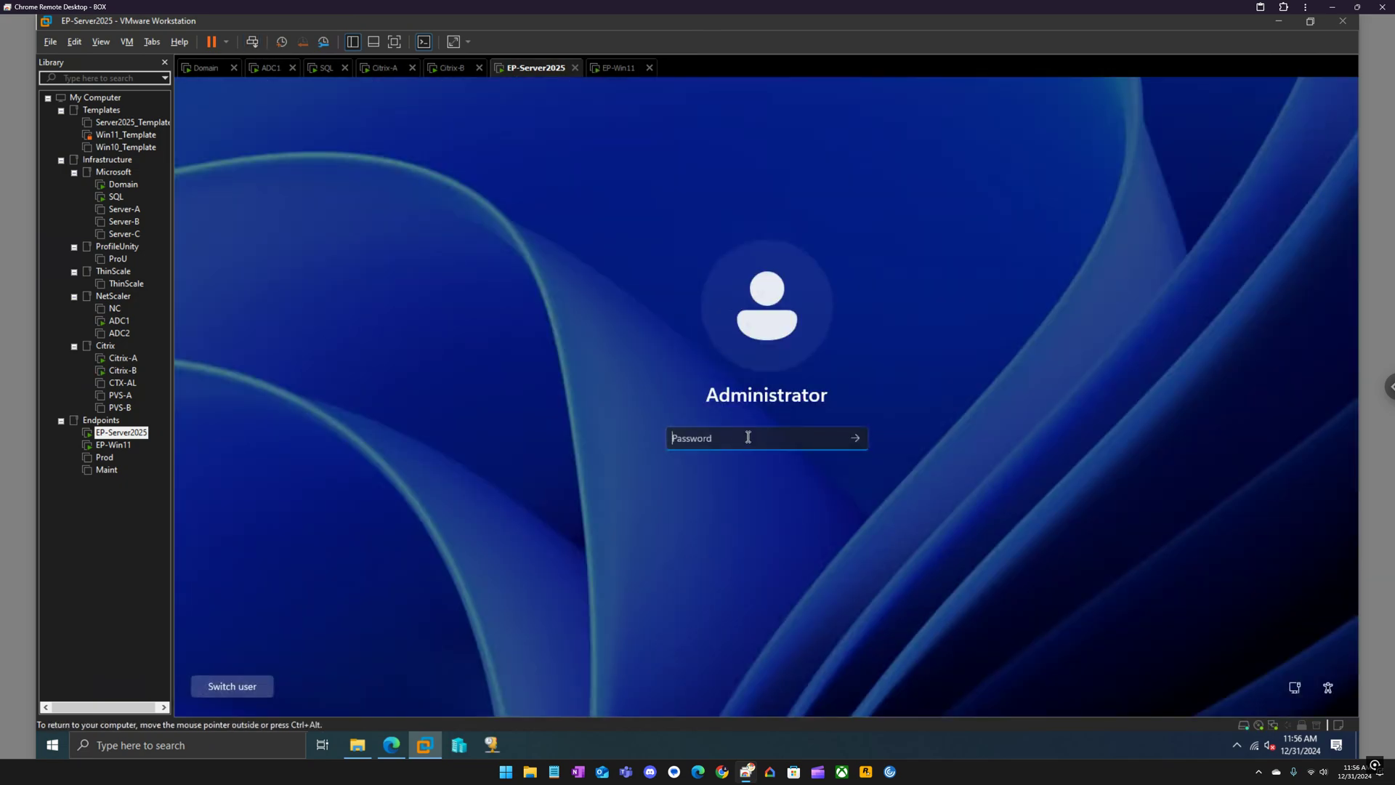
{"action": "type", "text": "•••••••••"}
{"action": "key", "text": "Return"}
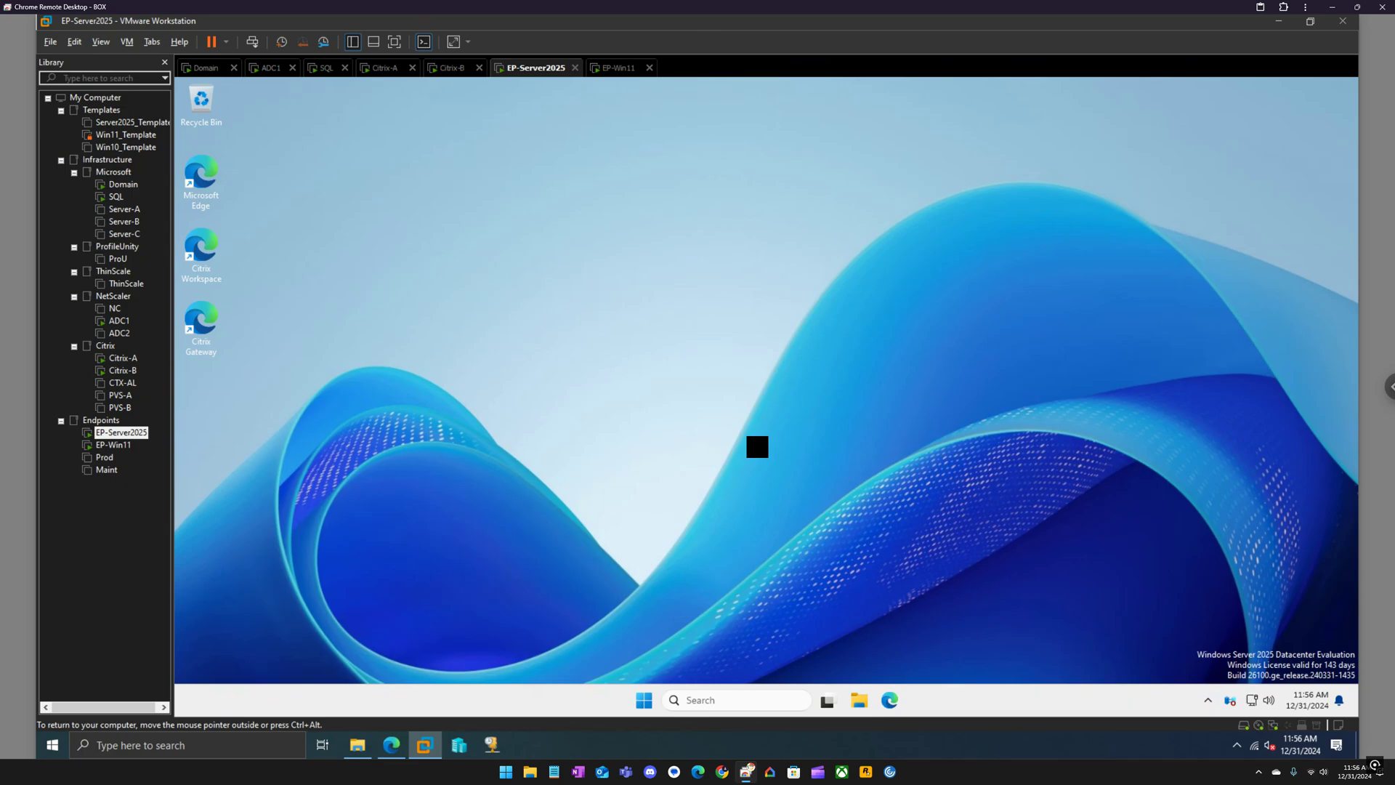
Sign in to the Citrix-A virtual machine with the admin password.
{"action": "left_click", "coordinate": [391, 69]}
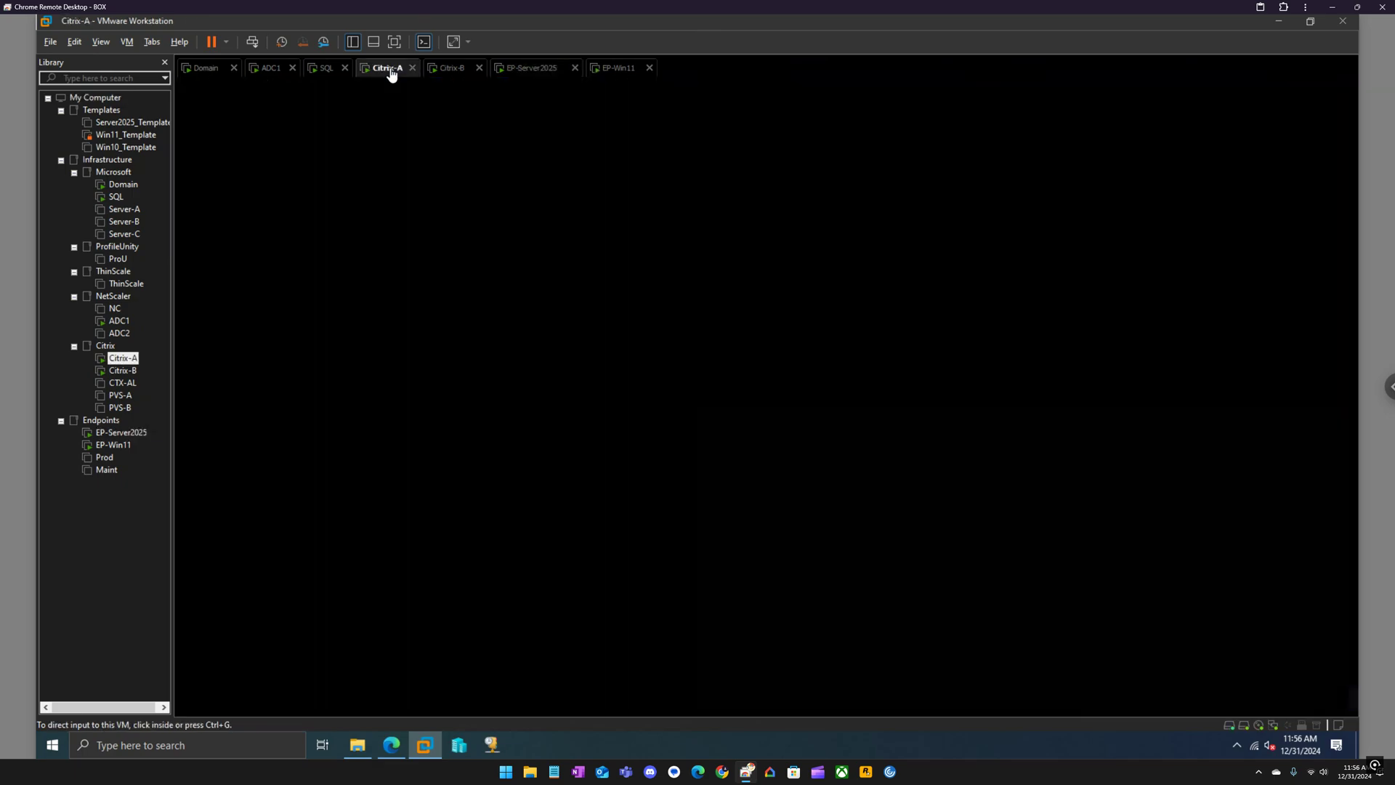
{"action": "left_click", "coordinate": [252, 41]}
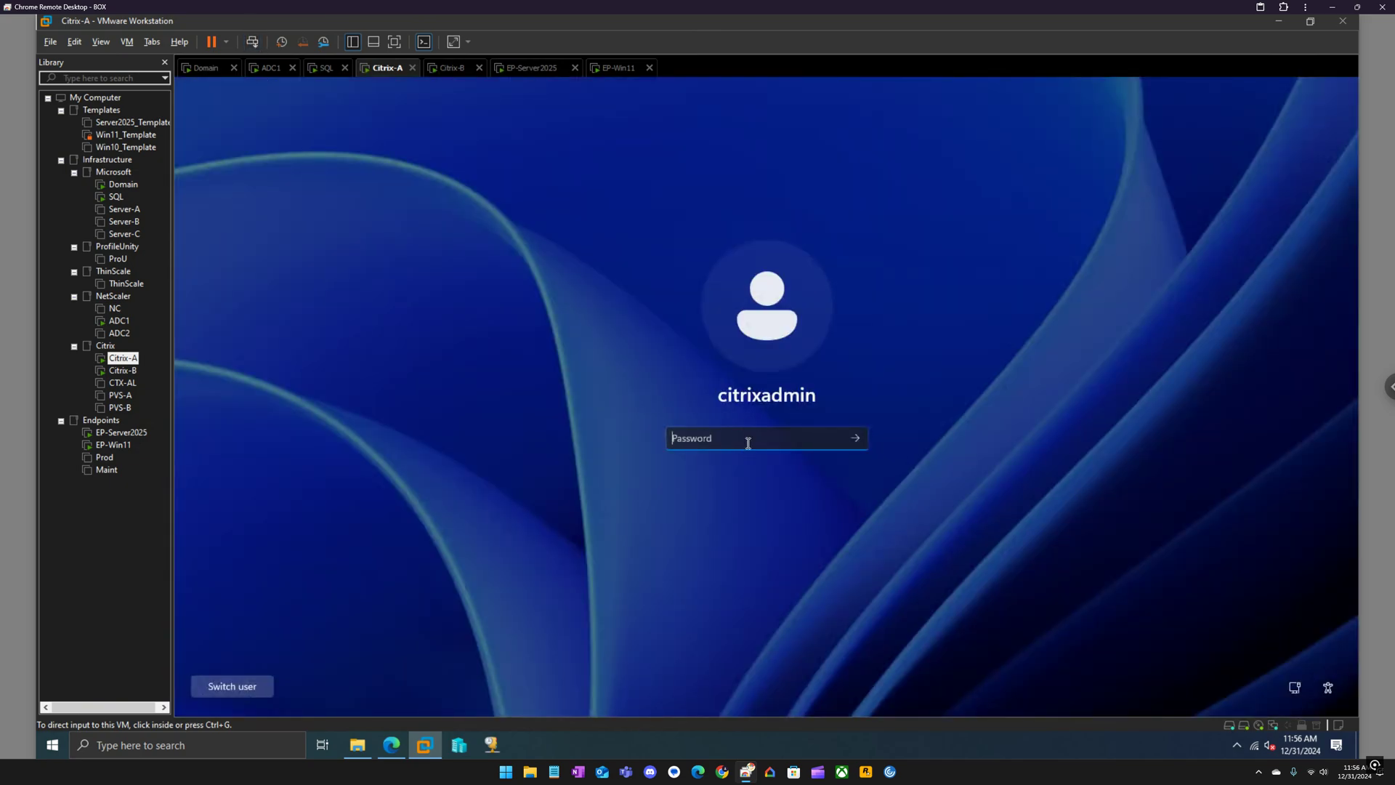
{"action": "type", "text": "••••••••••"}
{"action": "key", "text": "Return"}
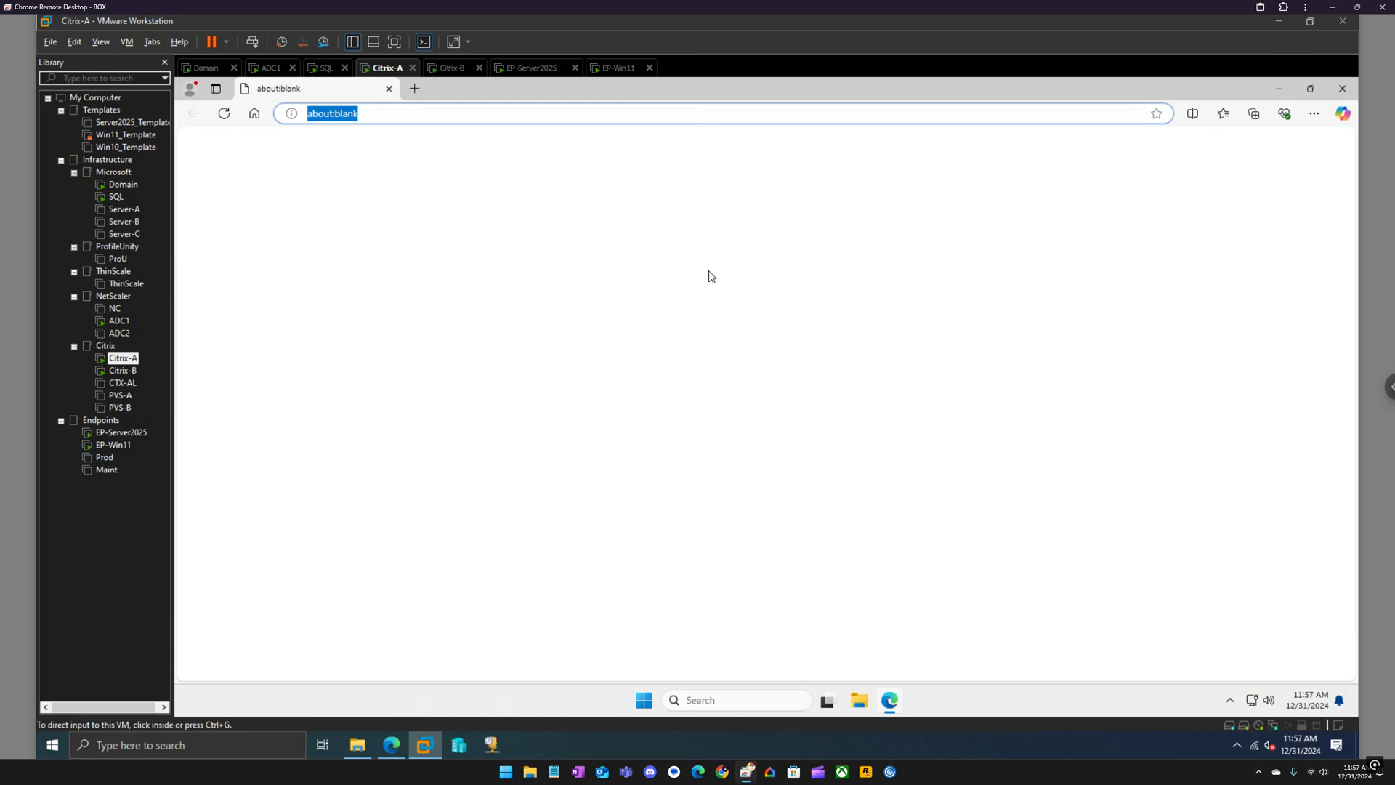
Go to studio.eucla.local and sign in with the saved eucla administrator account.
{"action": "type", "text": "studio.eucla.local"}
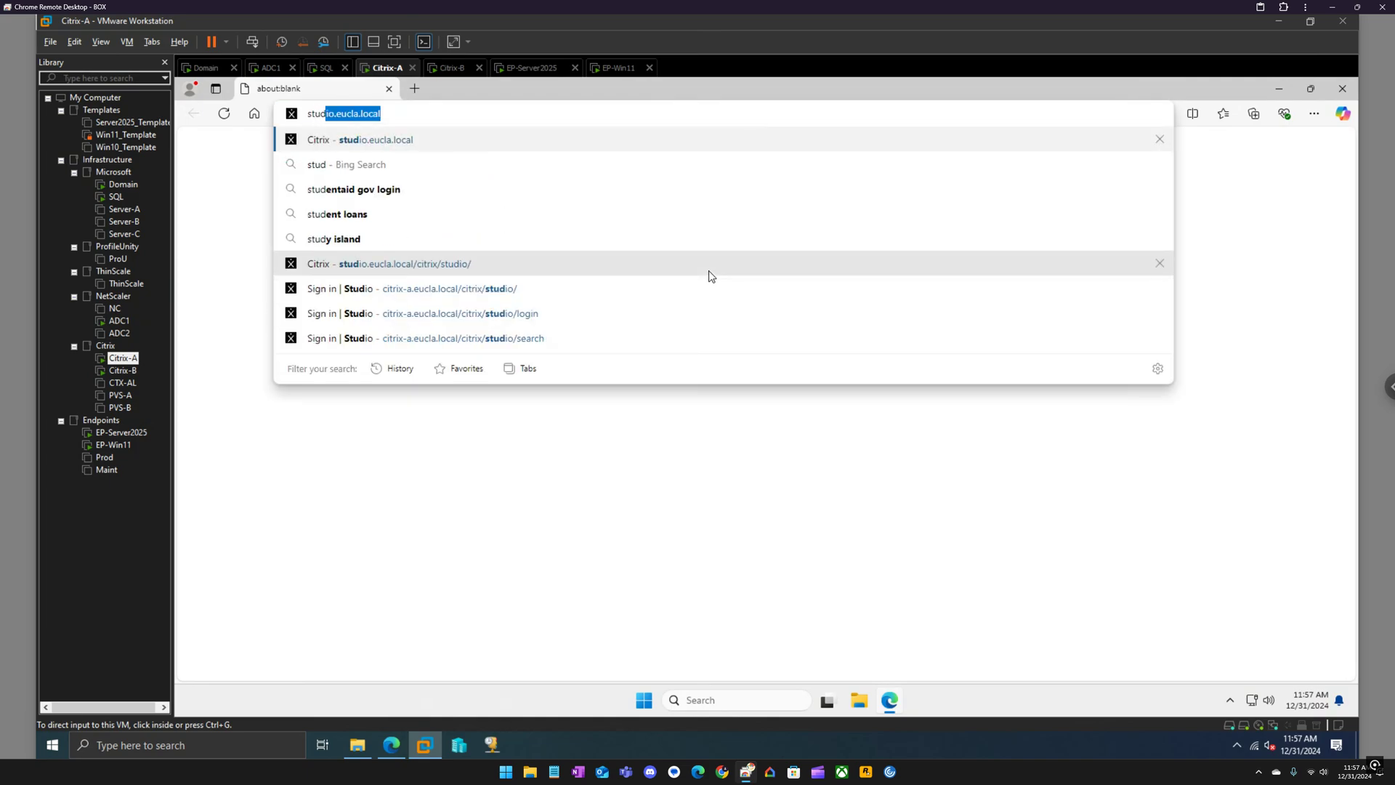
{"action": "key", "text": "Return"}
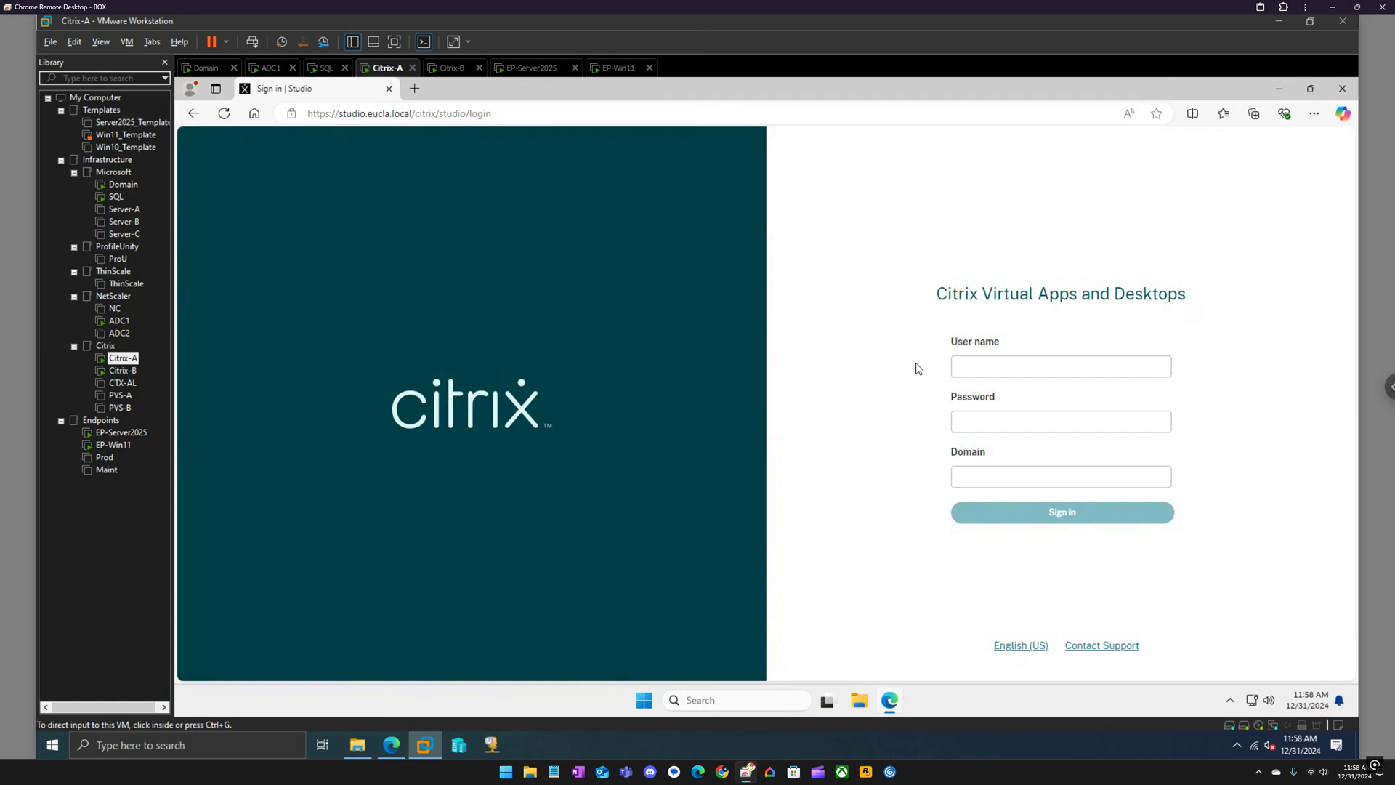
{"action": "left_click", "coordinate": [1014, 368]}
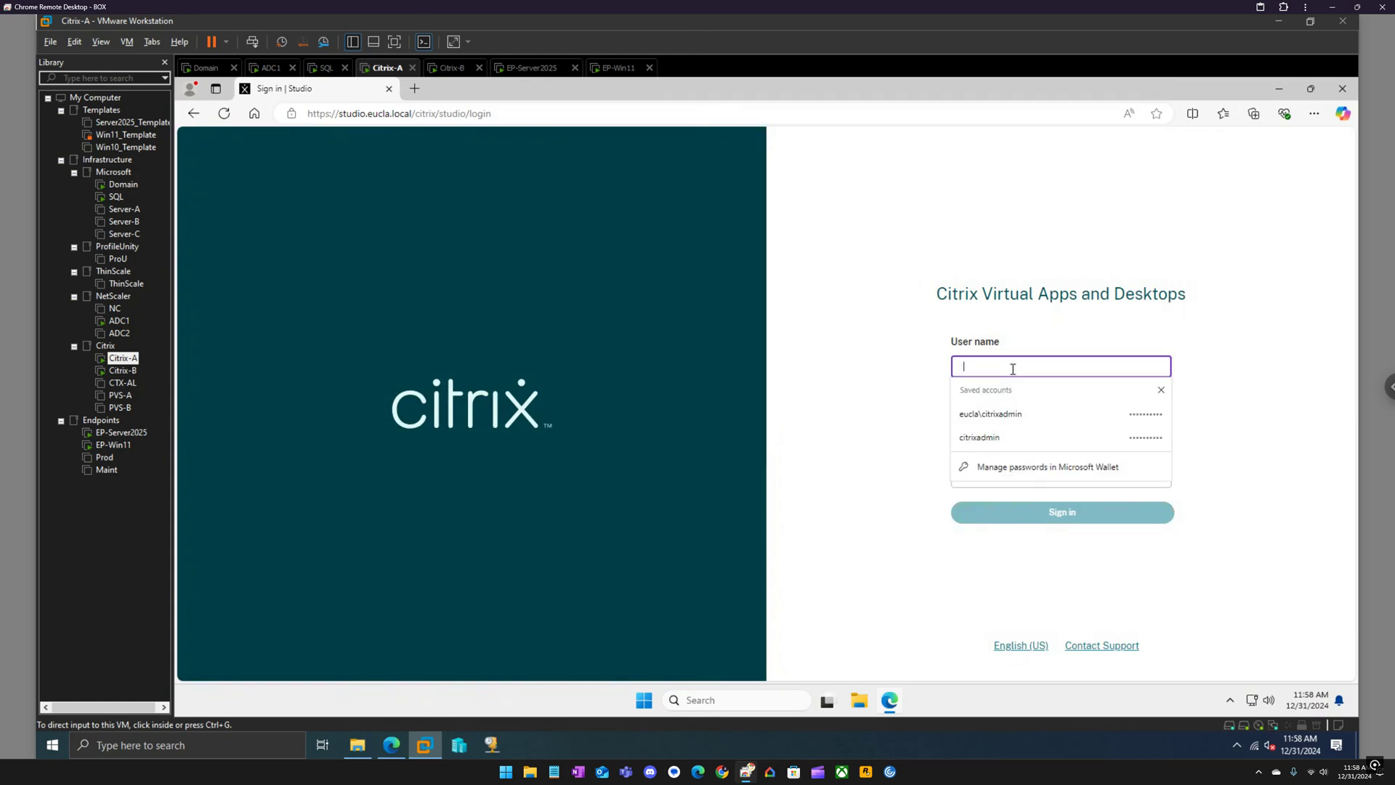
{"action": "left_click", "coordinate": [1018, 417]}
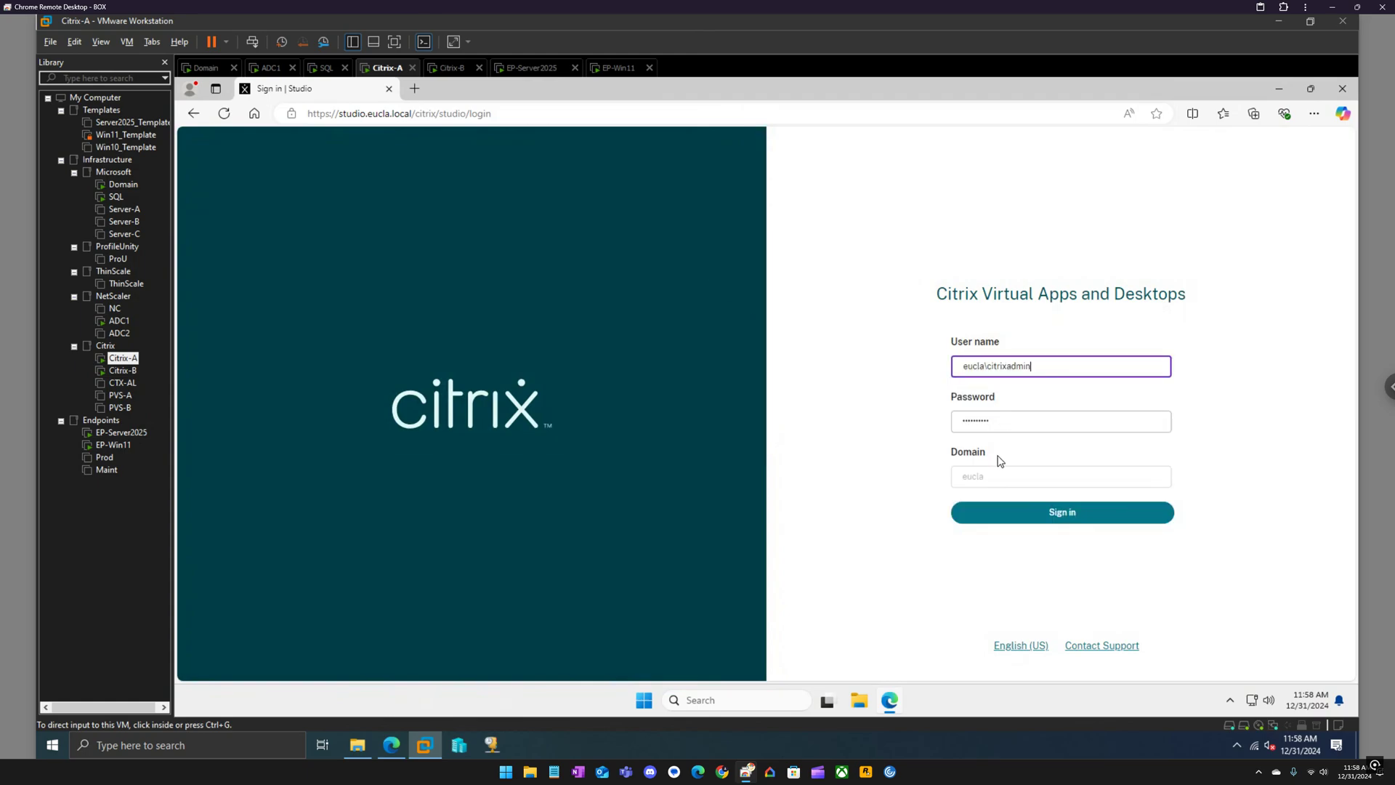
{"action": "left_click", "coordinate": [1060, 514]}
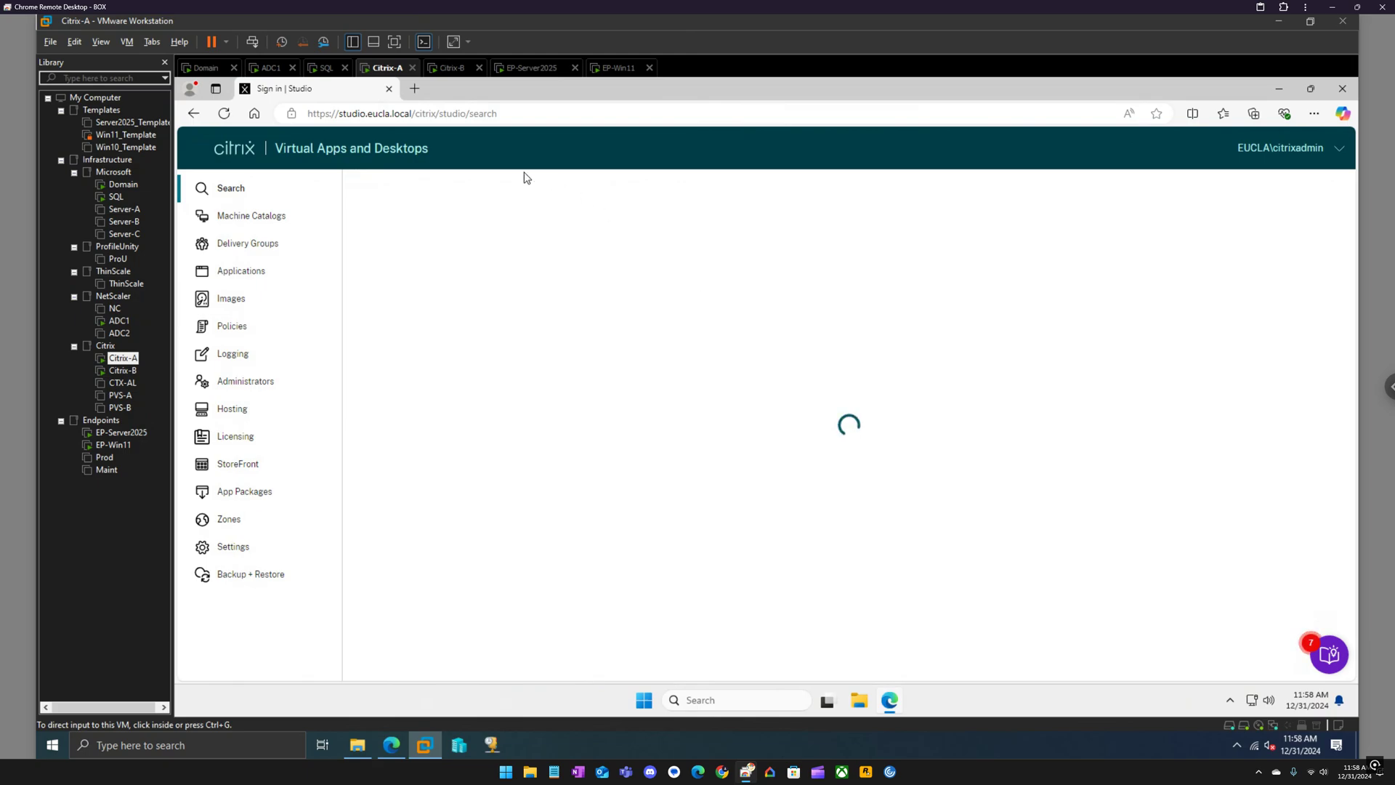
Load director.eucla.local in a new tab and log on with the saved credentials.
{"action": "left_click", "coordinate": [413, 88]}
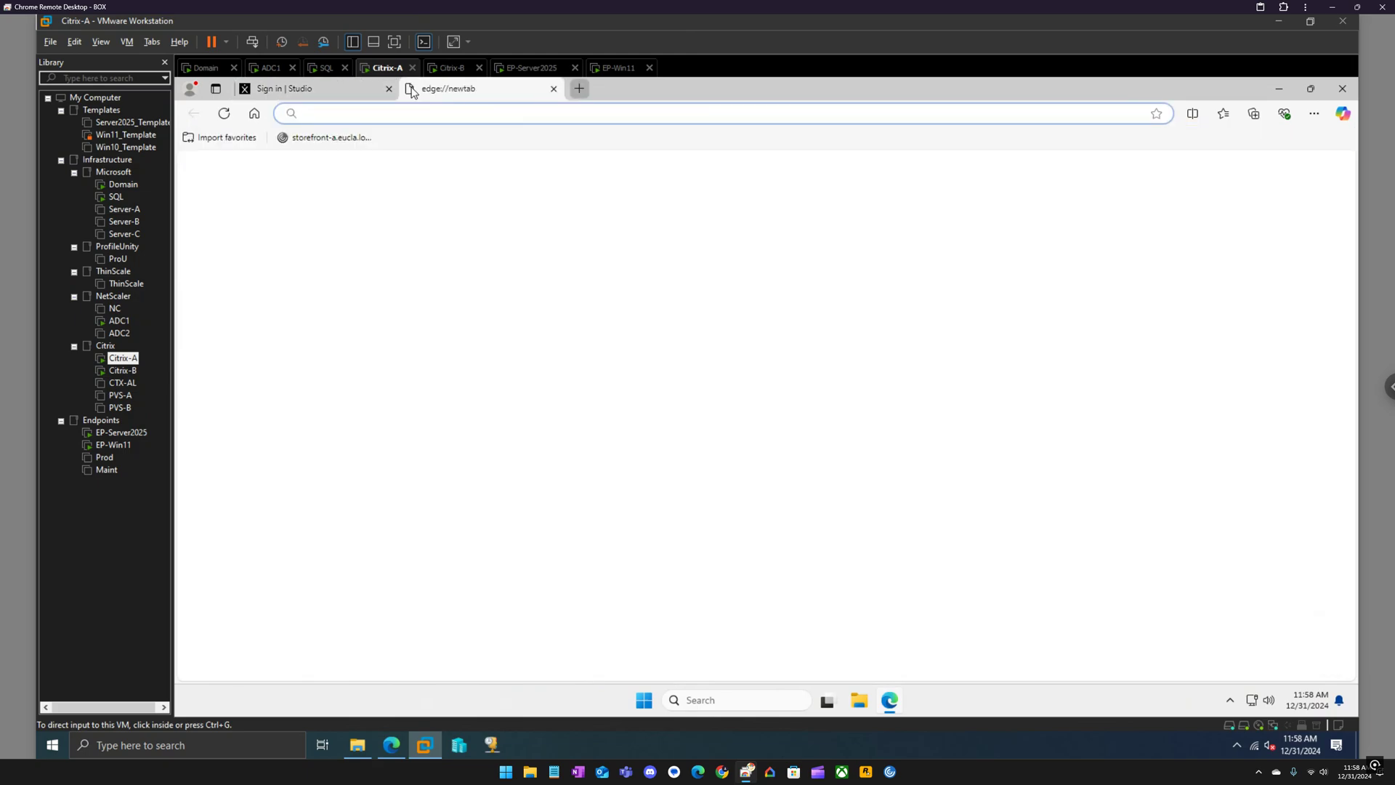
{"action": "type", "text": "director.eucla.local"}
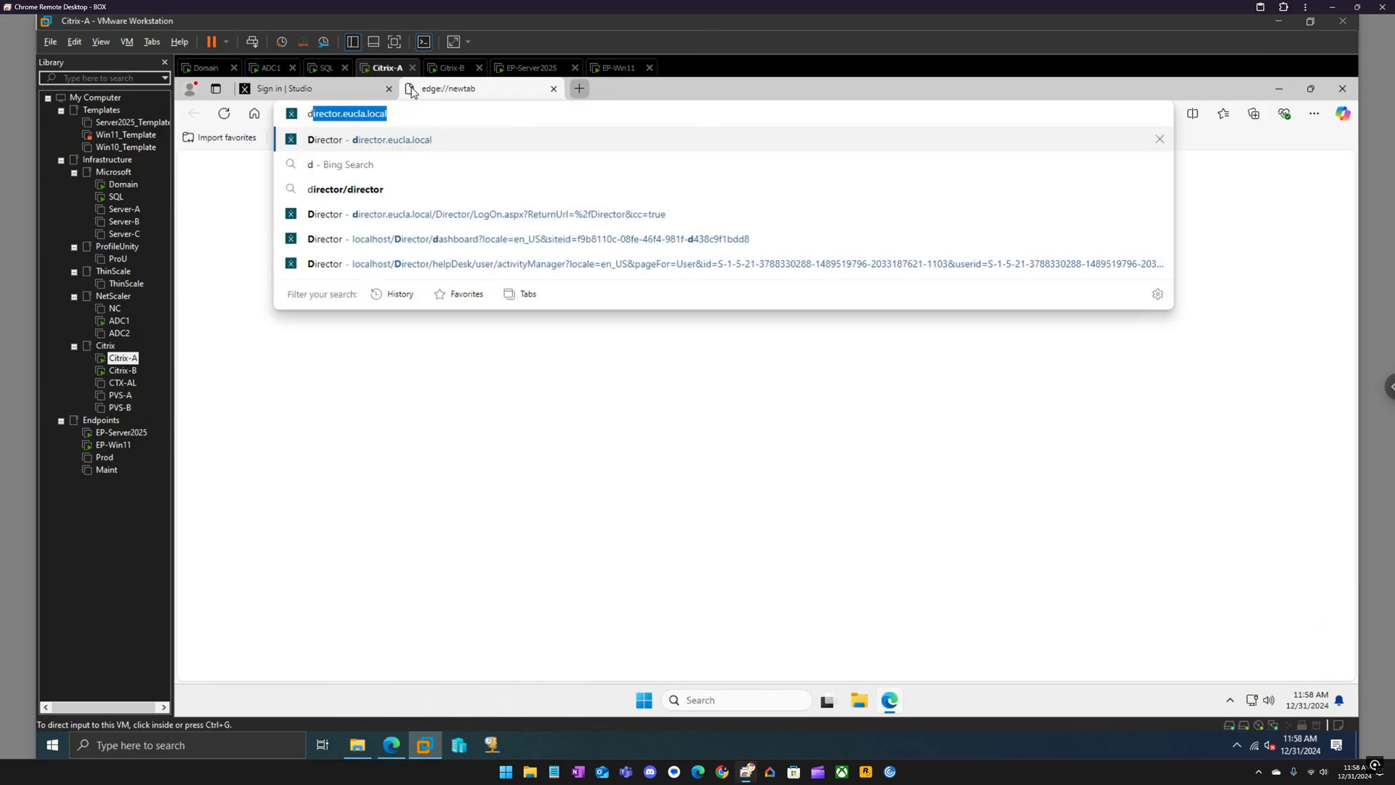
{"action": "key", "text": "Return"}
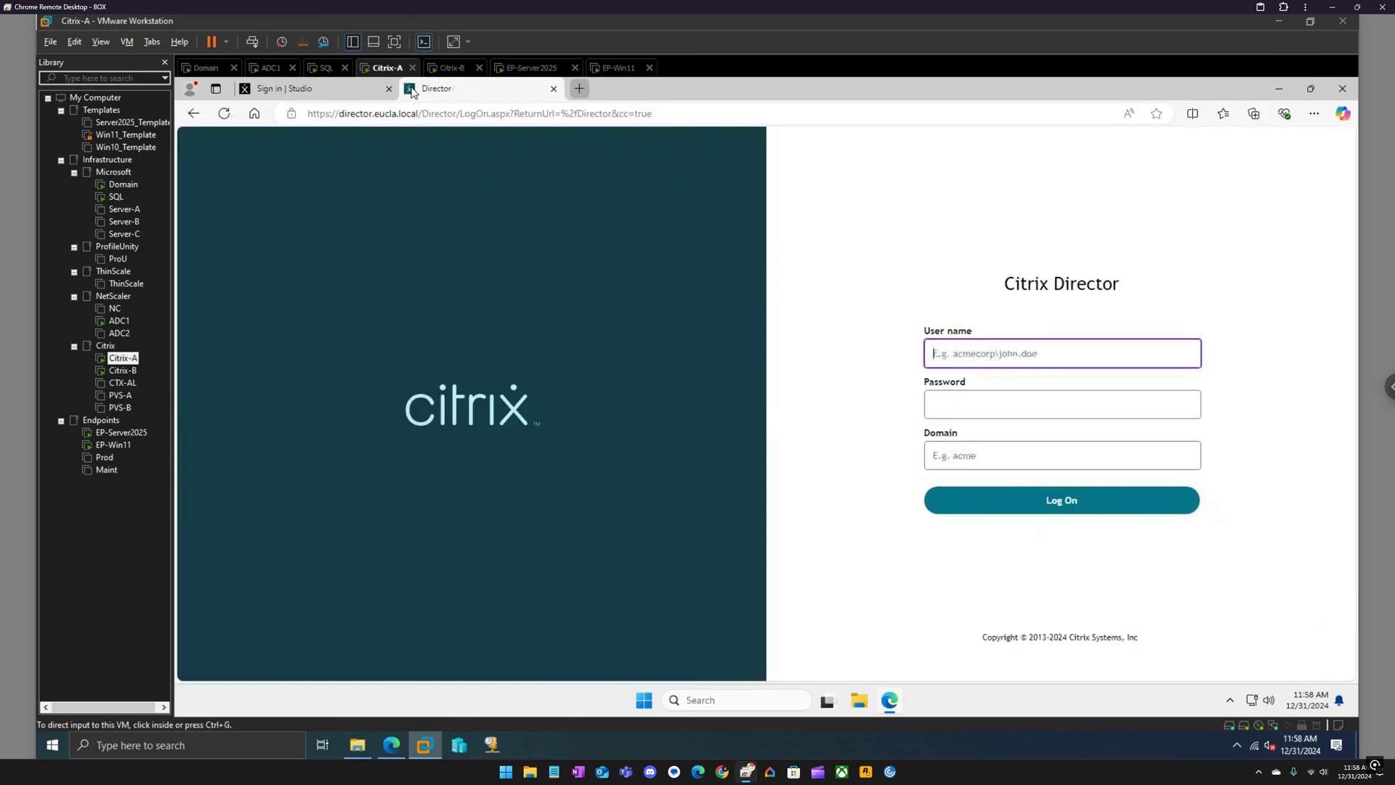
{"action": "left_click", "coordinate": [1052, 509]}
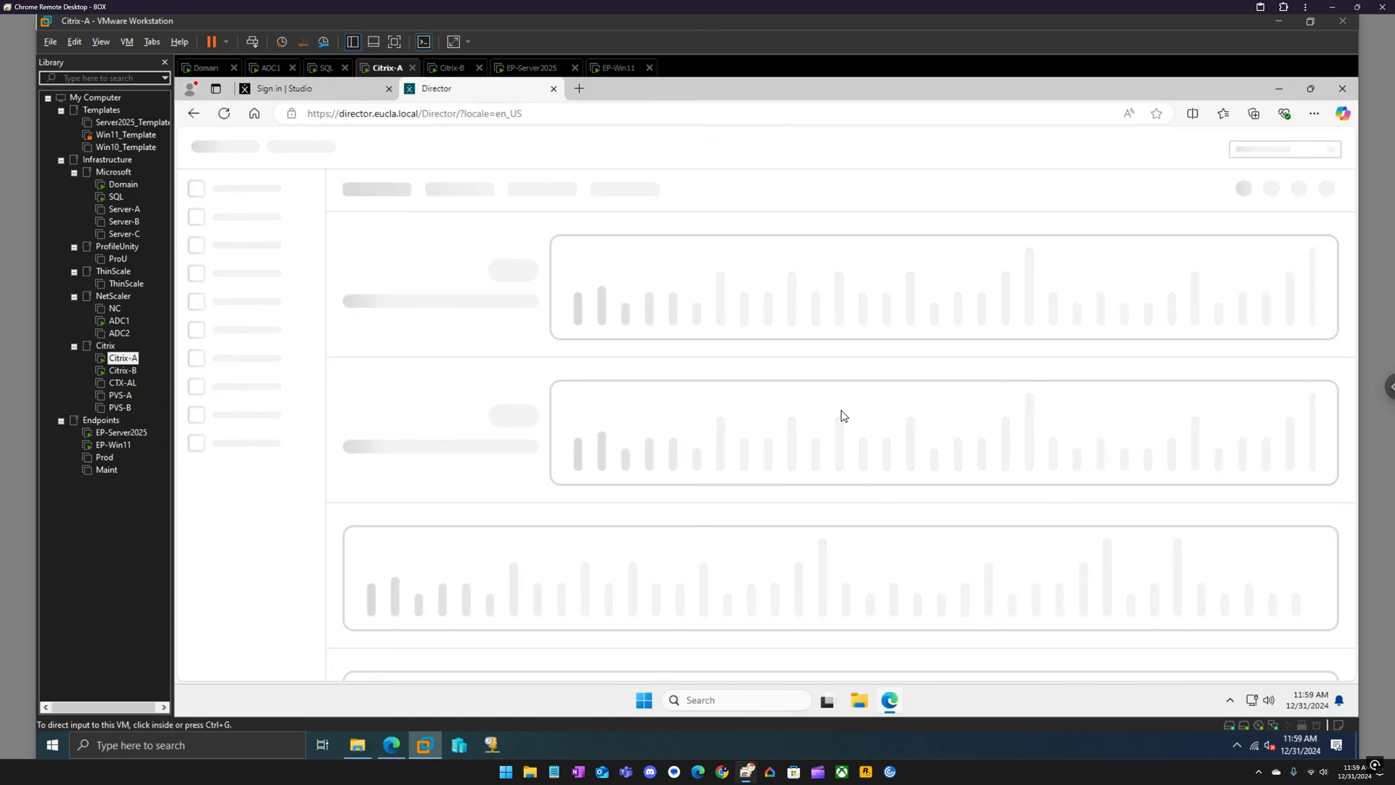
Check both delivery controllers on the Director dashboard, then select Policies in Studio.
{"action": "left_click", "coordinate": [314, 97]}
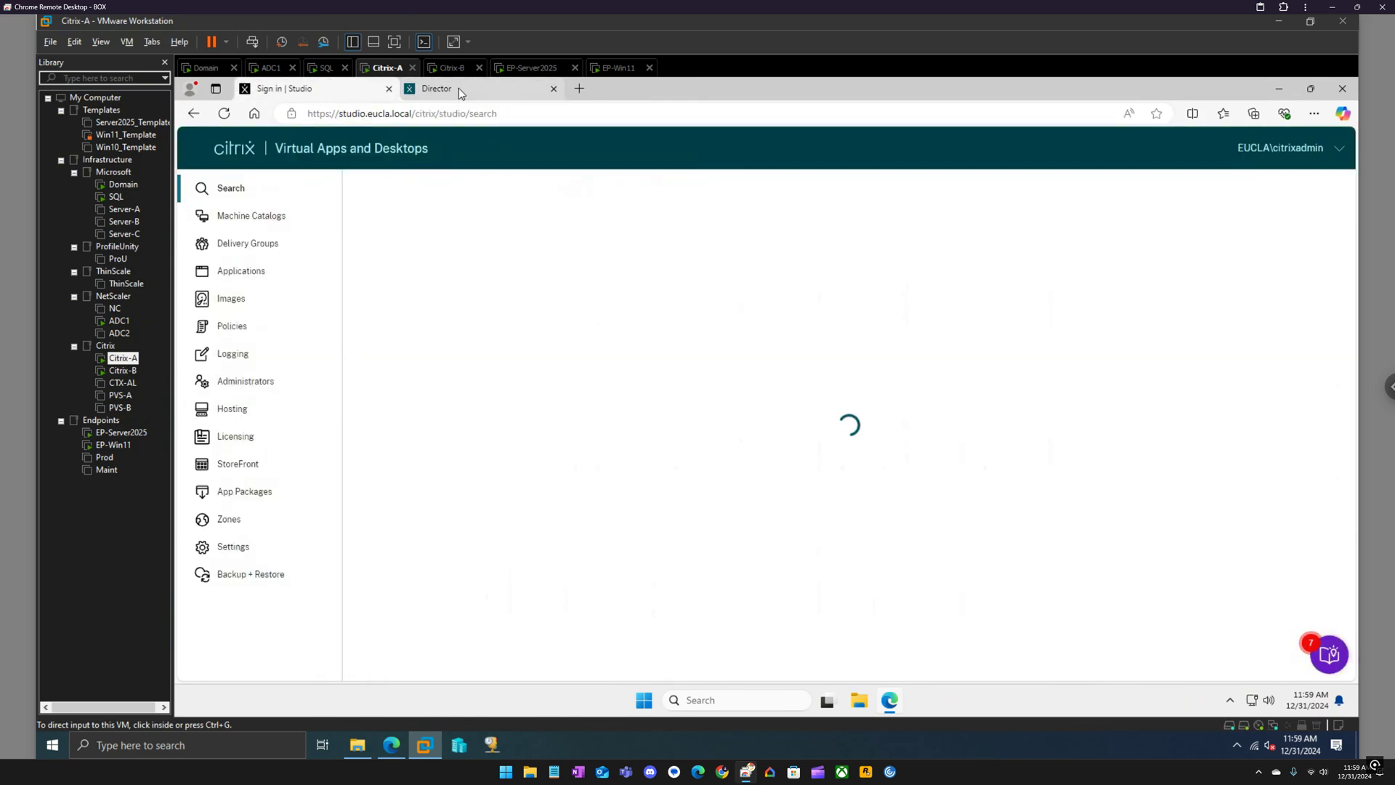
{"action": "mouse_move", "coordinate": [460, 88]}
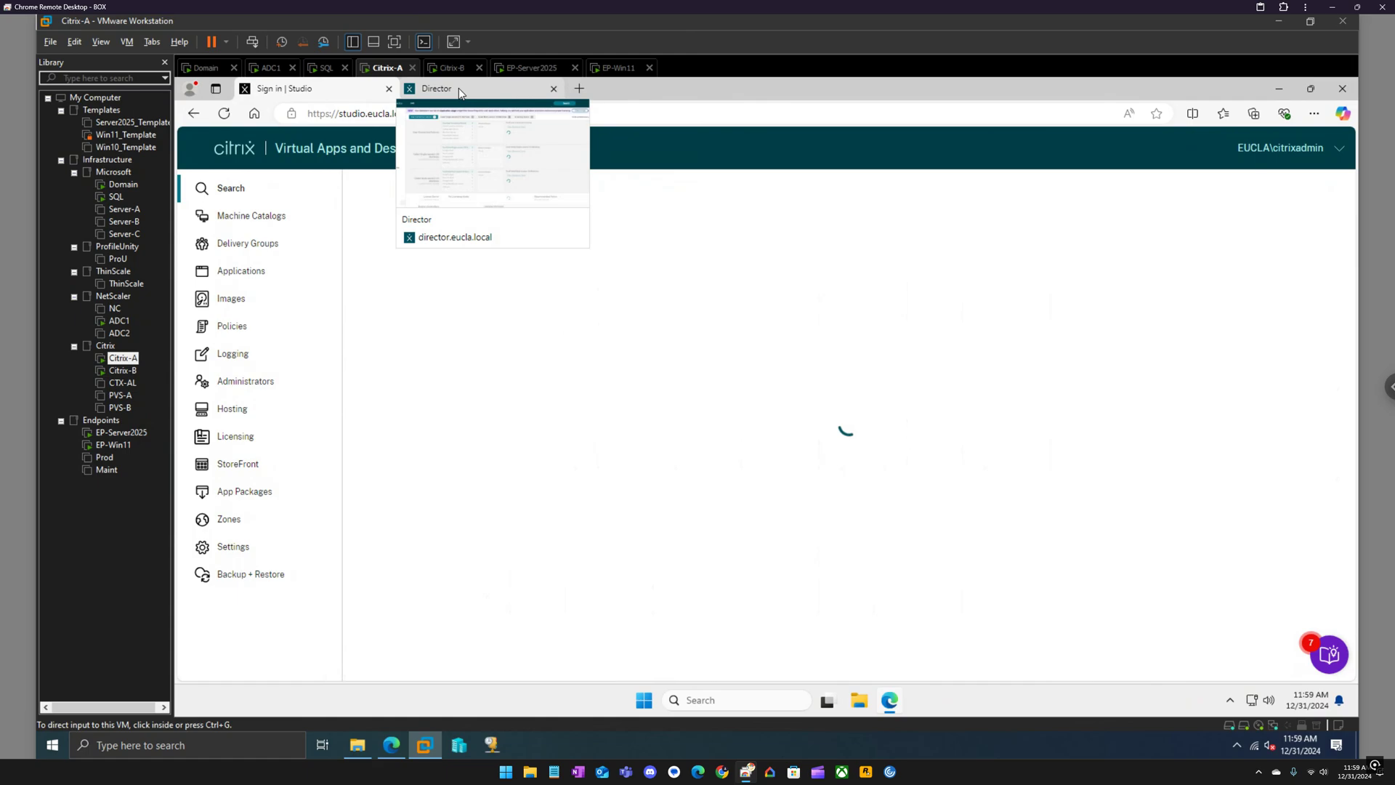
{"action": "left_click", "coordinate": [459, 89]}
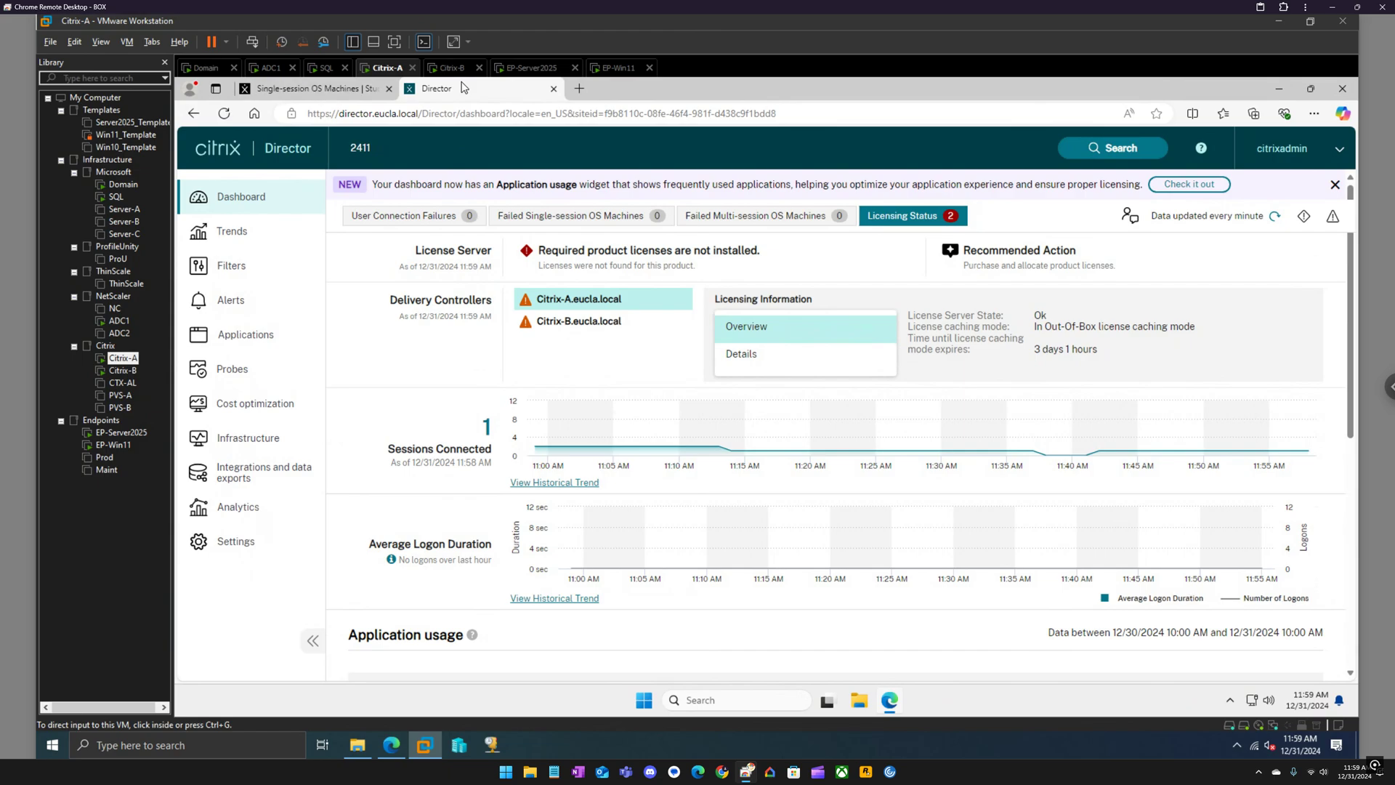
{"action": "left_click", "coordinate": [327, 95]}
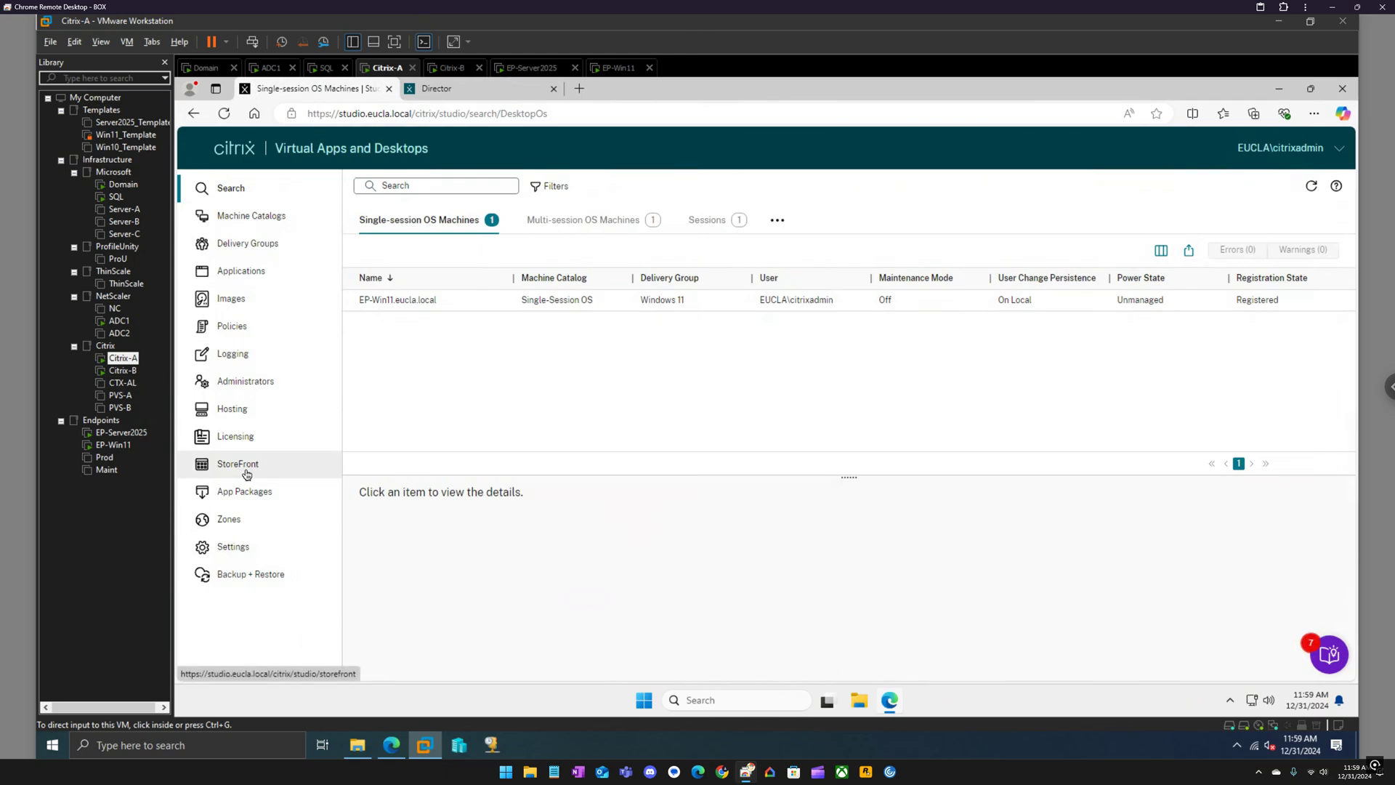
{"action": "left_click", "coordinate": [243, 336]}
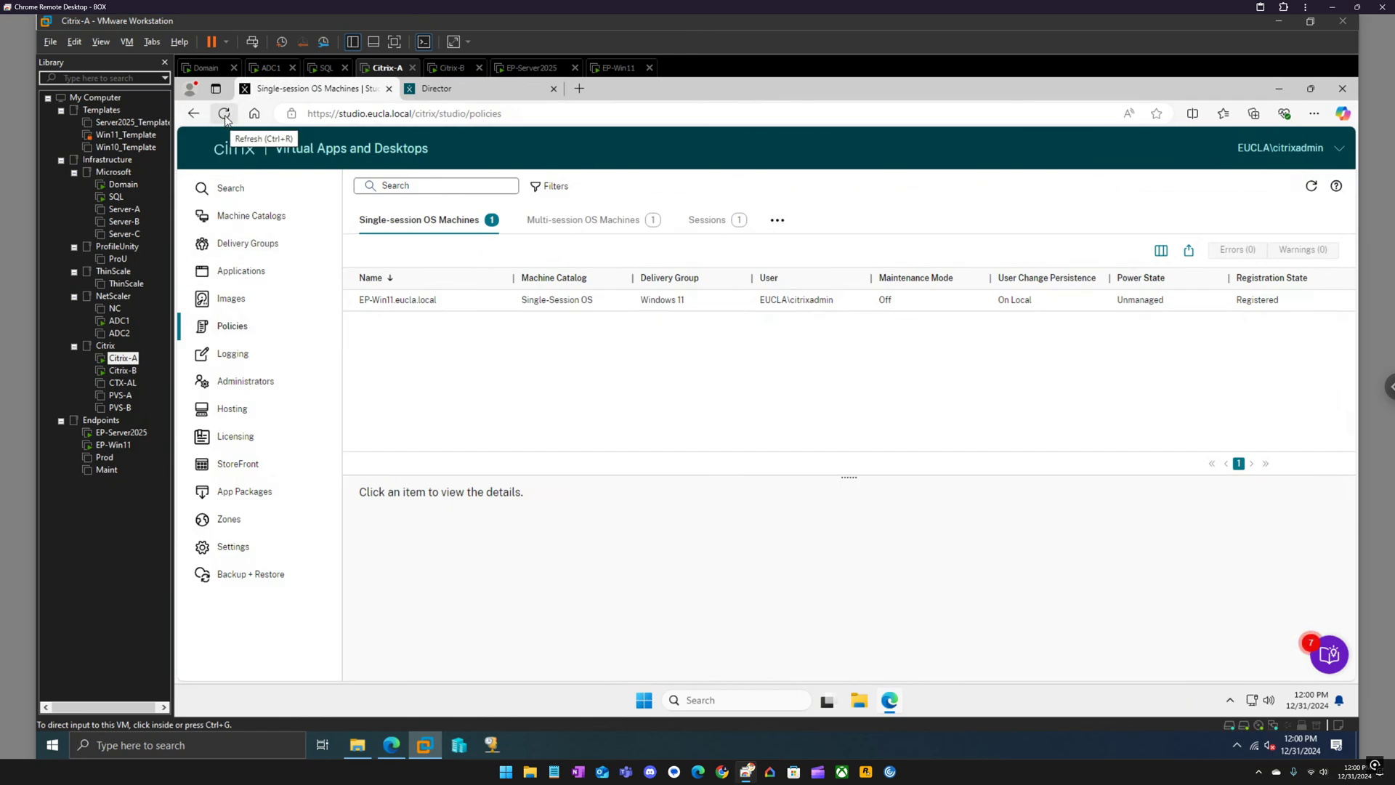
Reload Web Studio to bring up the Policies page, then close the Director tab.
{"action": "left_click", "coordinate": [225, 115]}
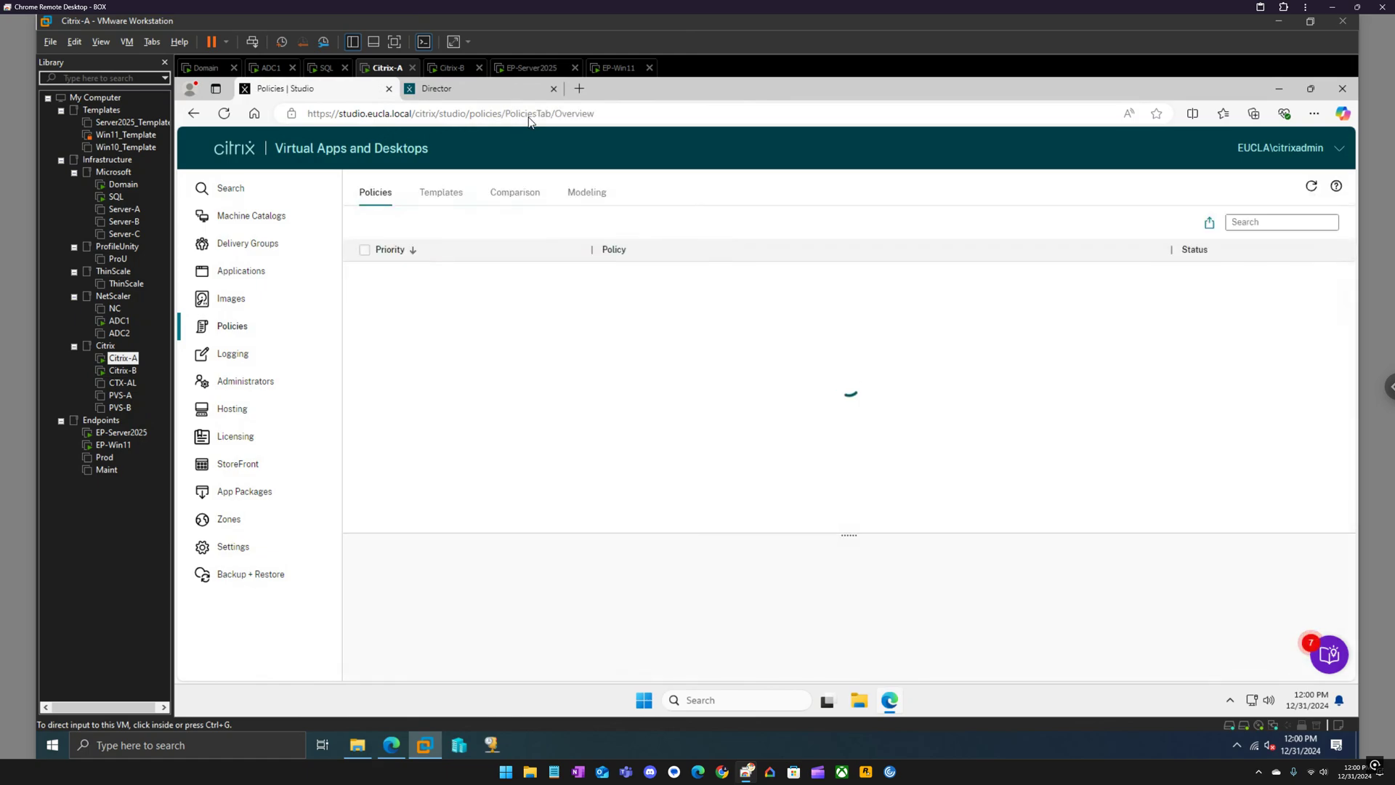
{"action": "left_click", "coordinate": [553, 90]}
Launch the Citrix StoreFront console from the Citrix apps with admin approval, then minimize it.
{"action": "left_click", "coordinate": [646, 702]}
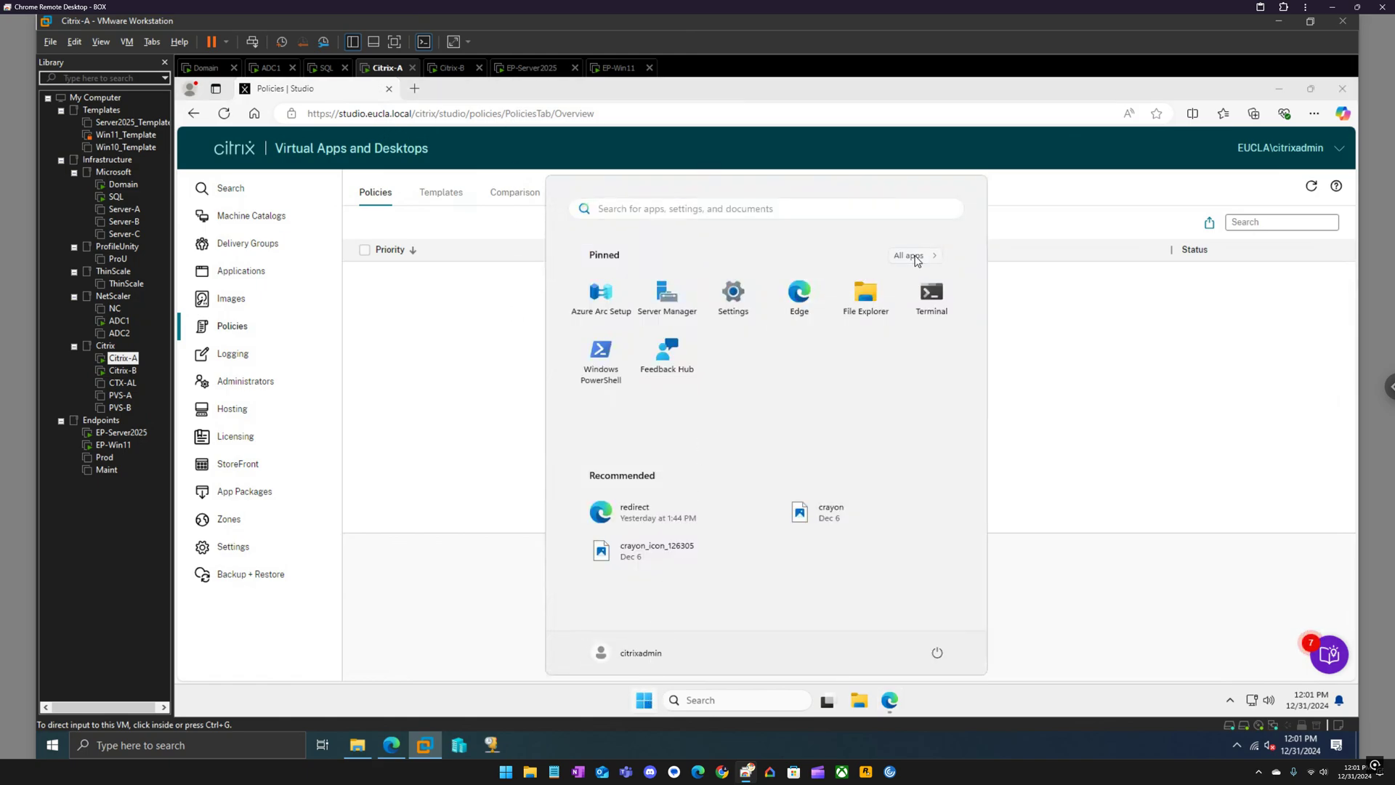
{"action": "left_click", "coordinate": [916, 258]}
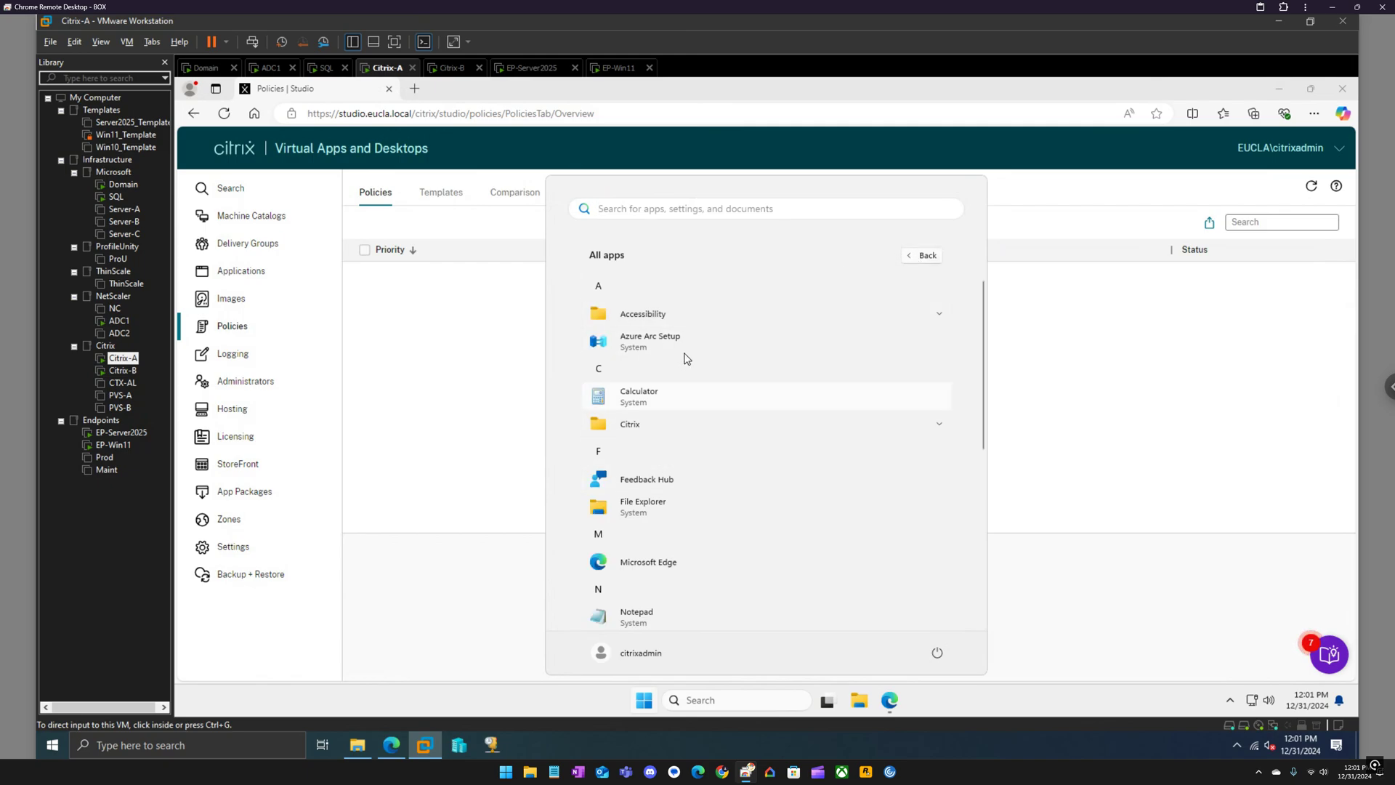
{"action": "left_click", "coordinate": [665, 426]}
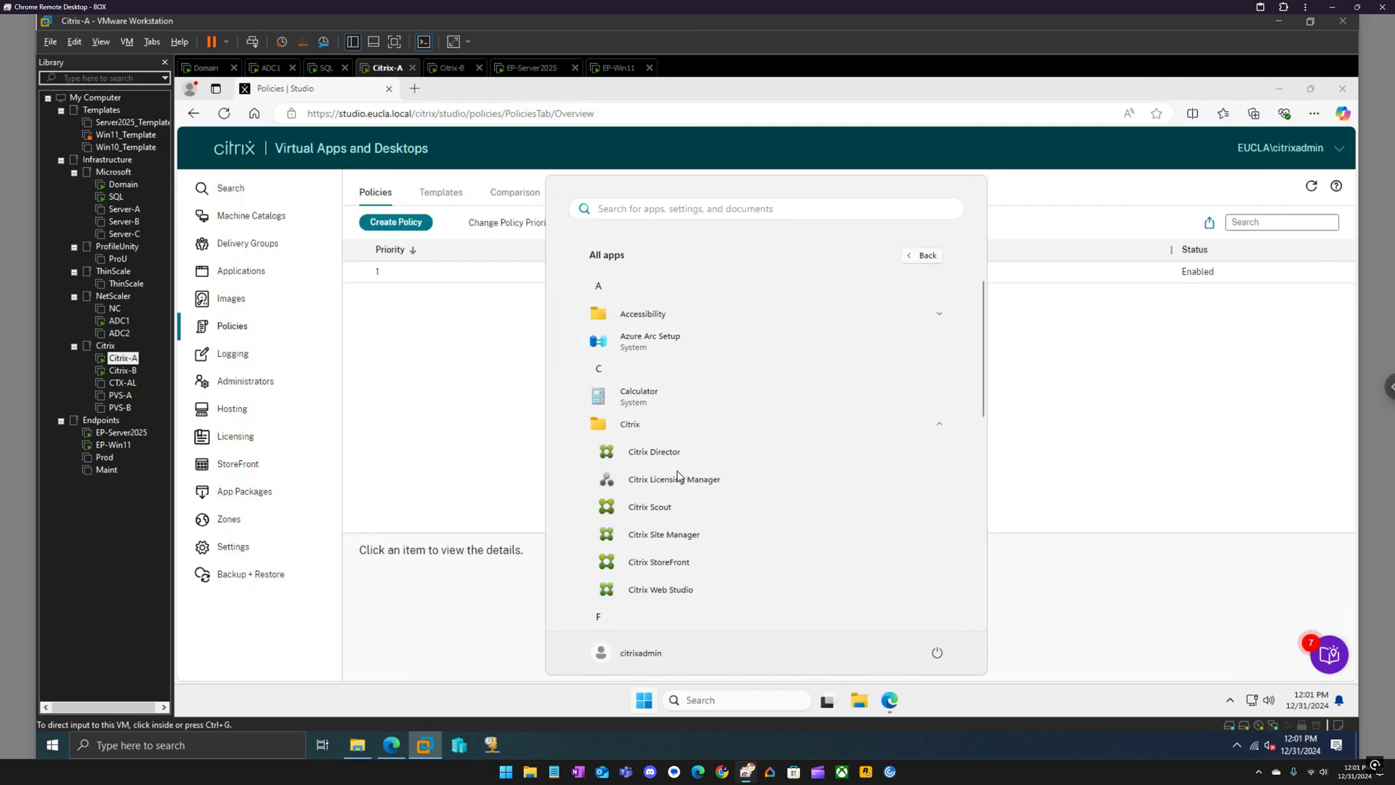
{"action": "left_click", "coordinate": [681, 564]}
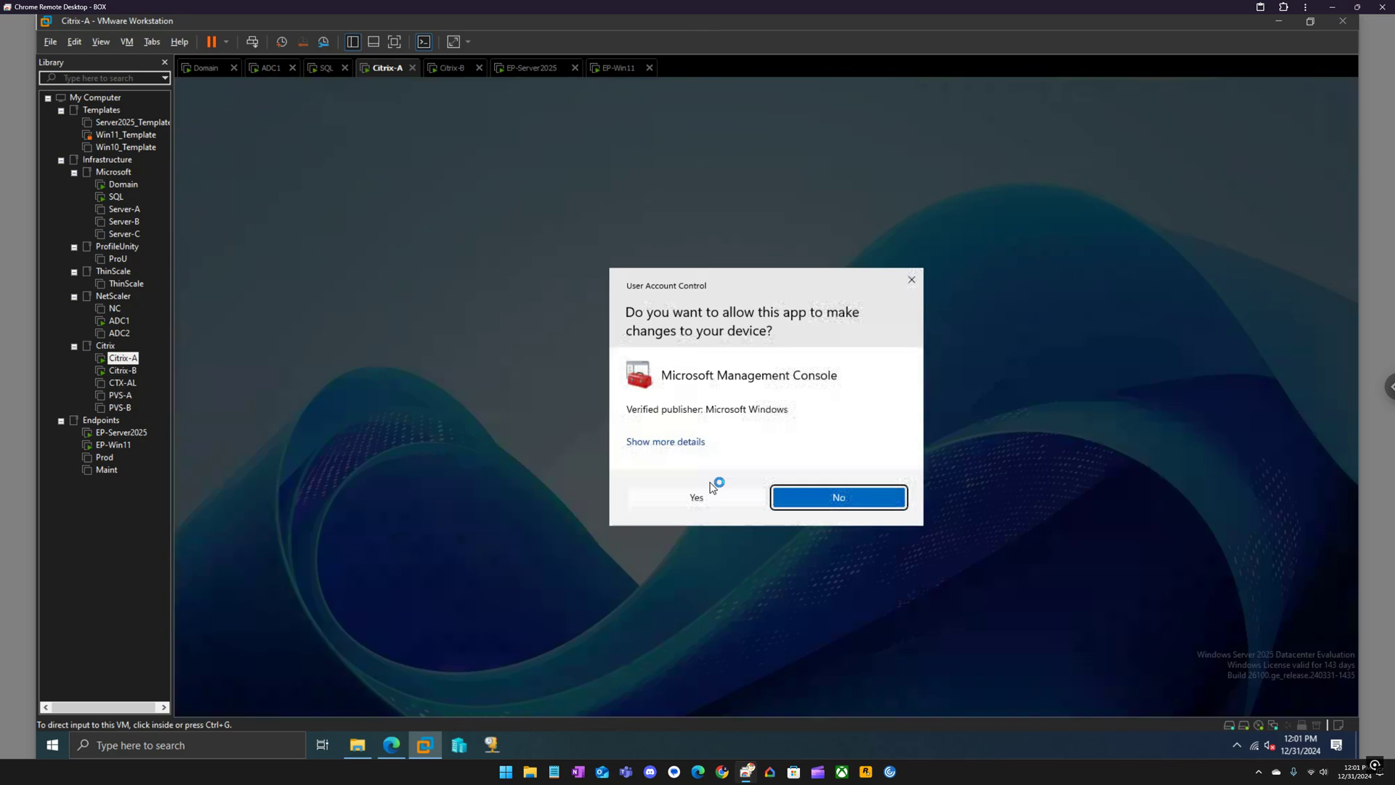
{"action": "left_click", "coordinate": [715, 502]}
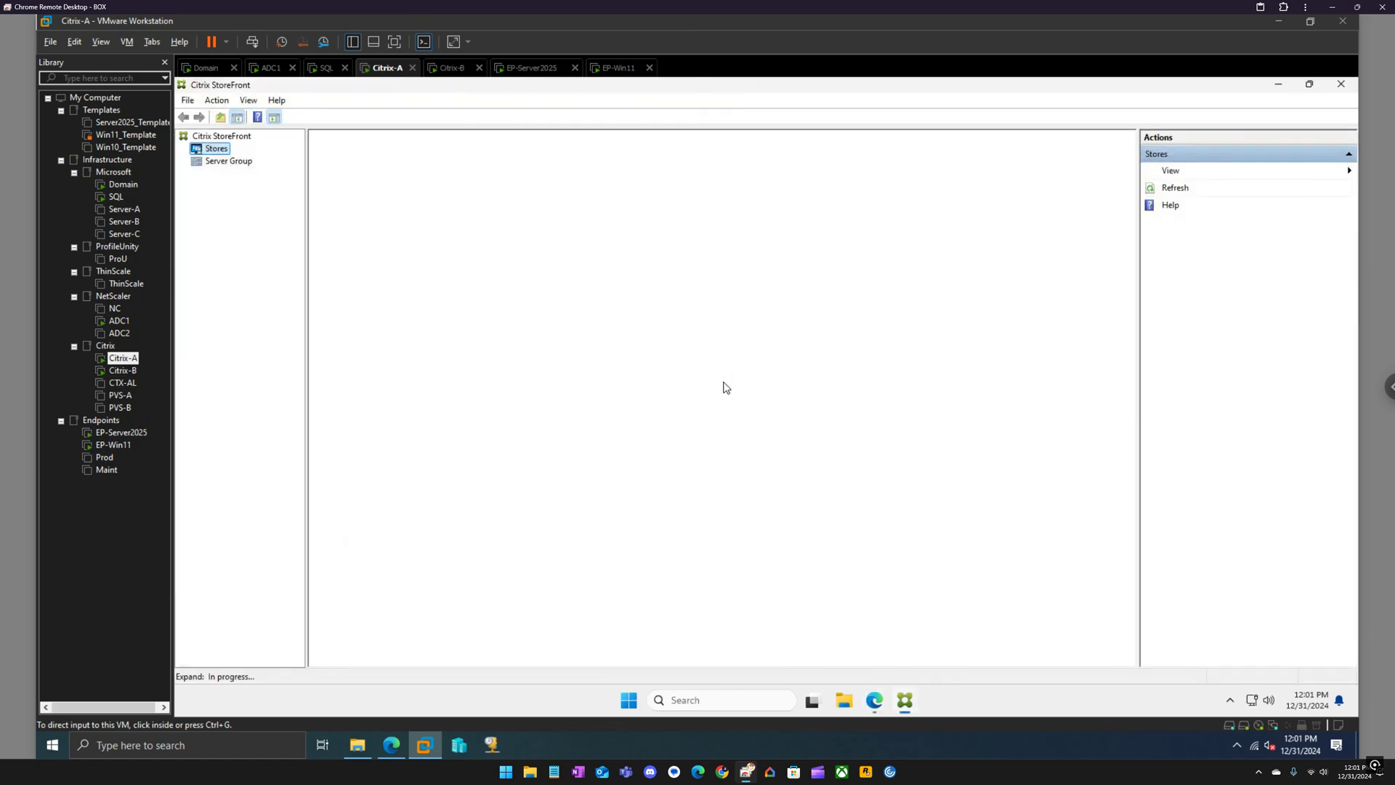
{"action": "left_click", "coordinate": [1280, 86]}
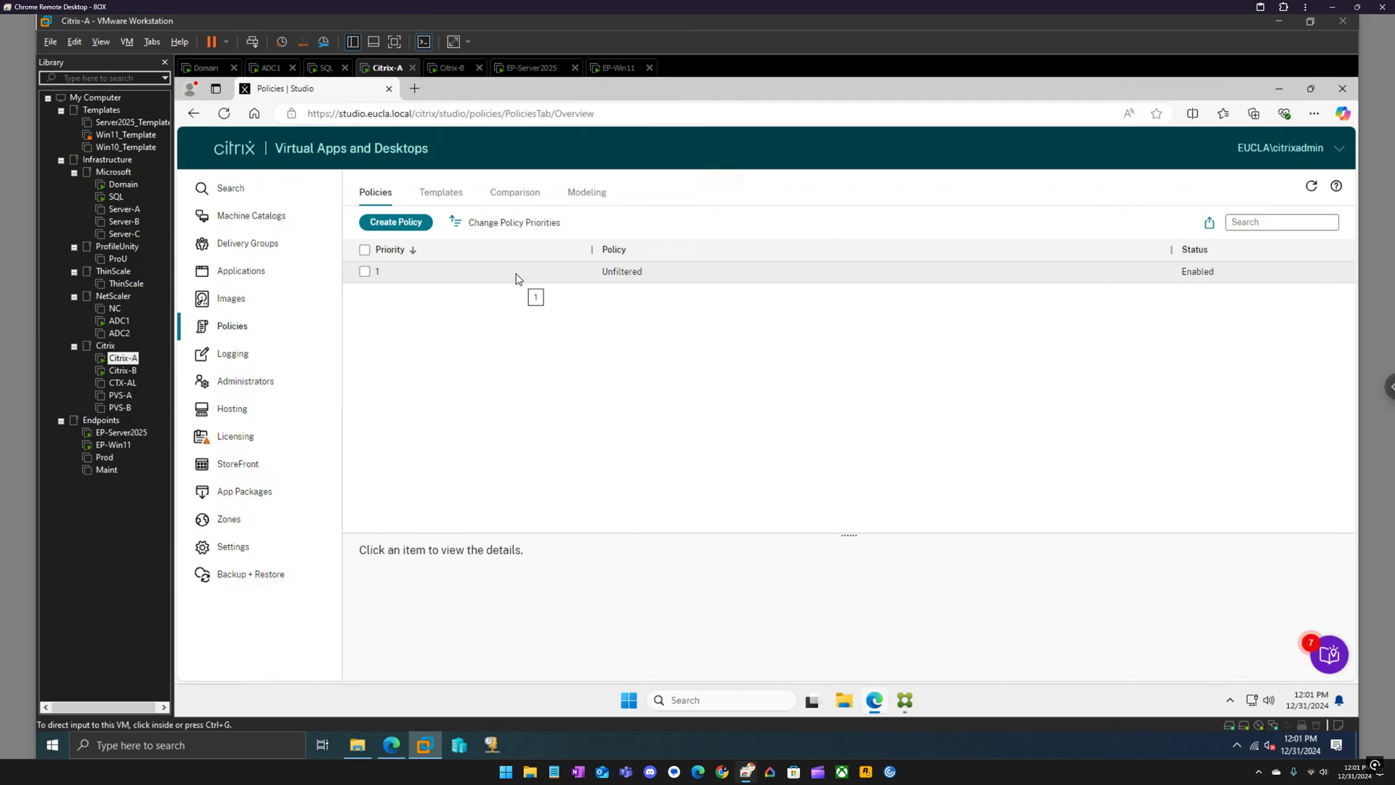
Edit the Unfiltered policy and tick Virtual channel plugin manager after searching settings for 'plug'.
{"action": "left_click", "coordinate": [411, 272]}
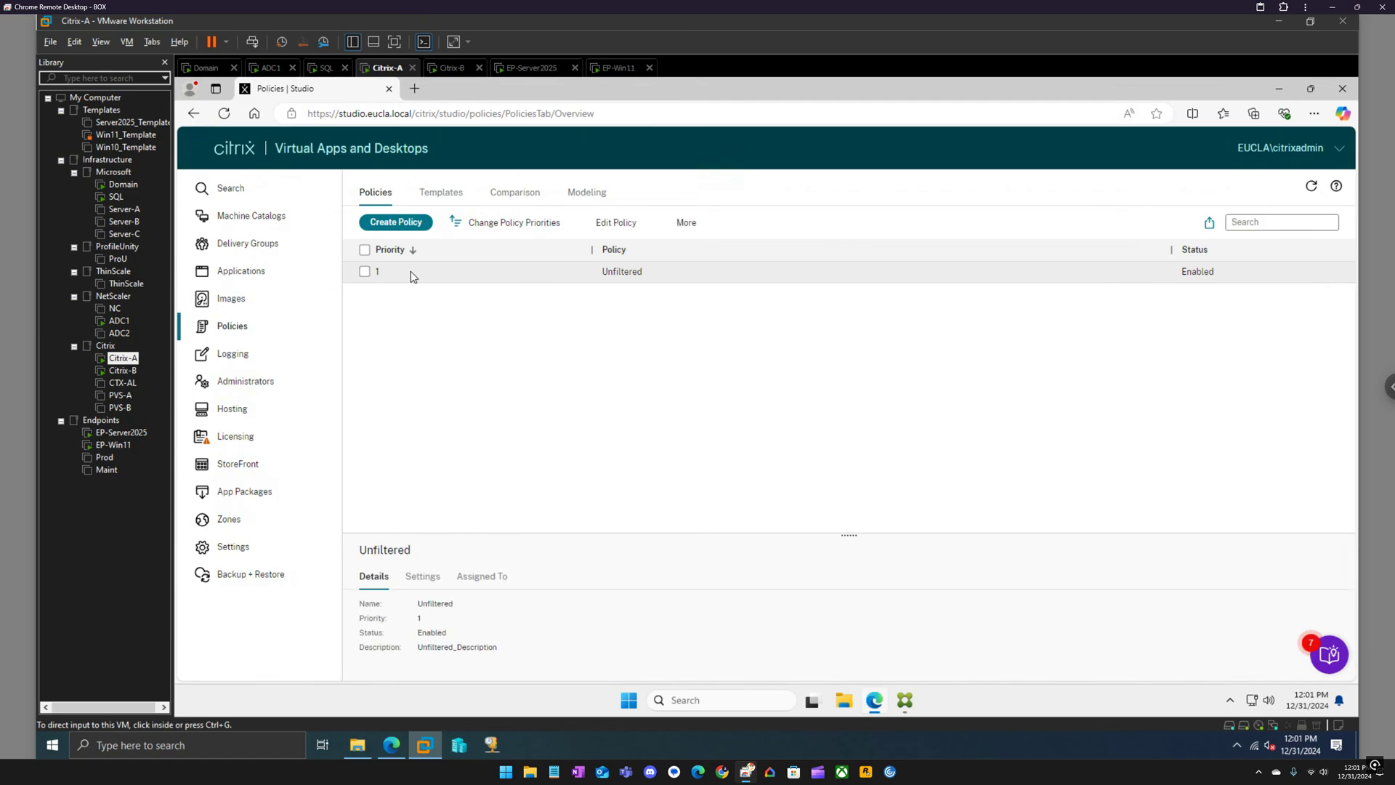
{"action": "left_click", "coordinate": [614, 223]}
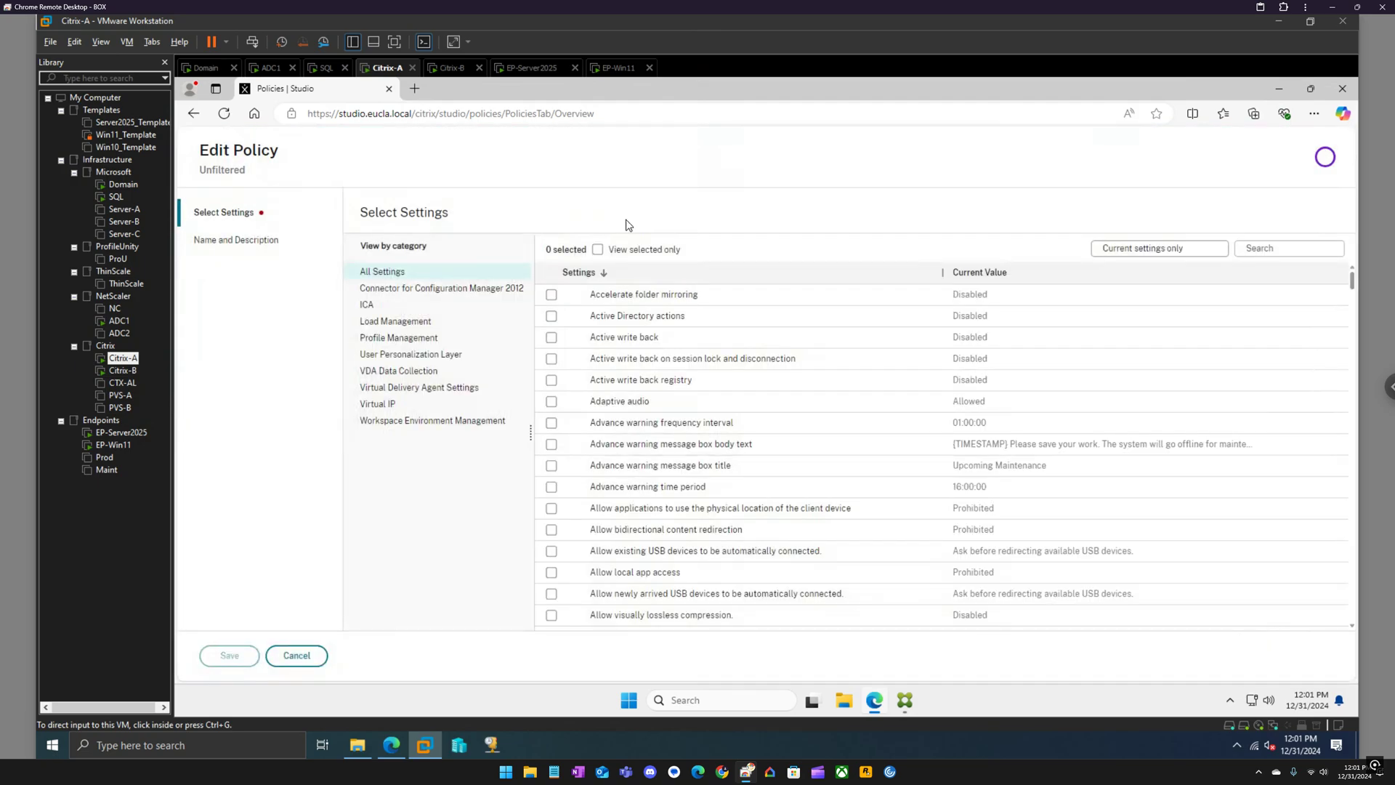
{"action": "left_click", "coordinate": [1275, 248]}
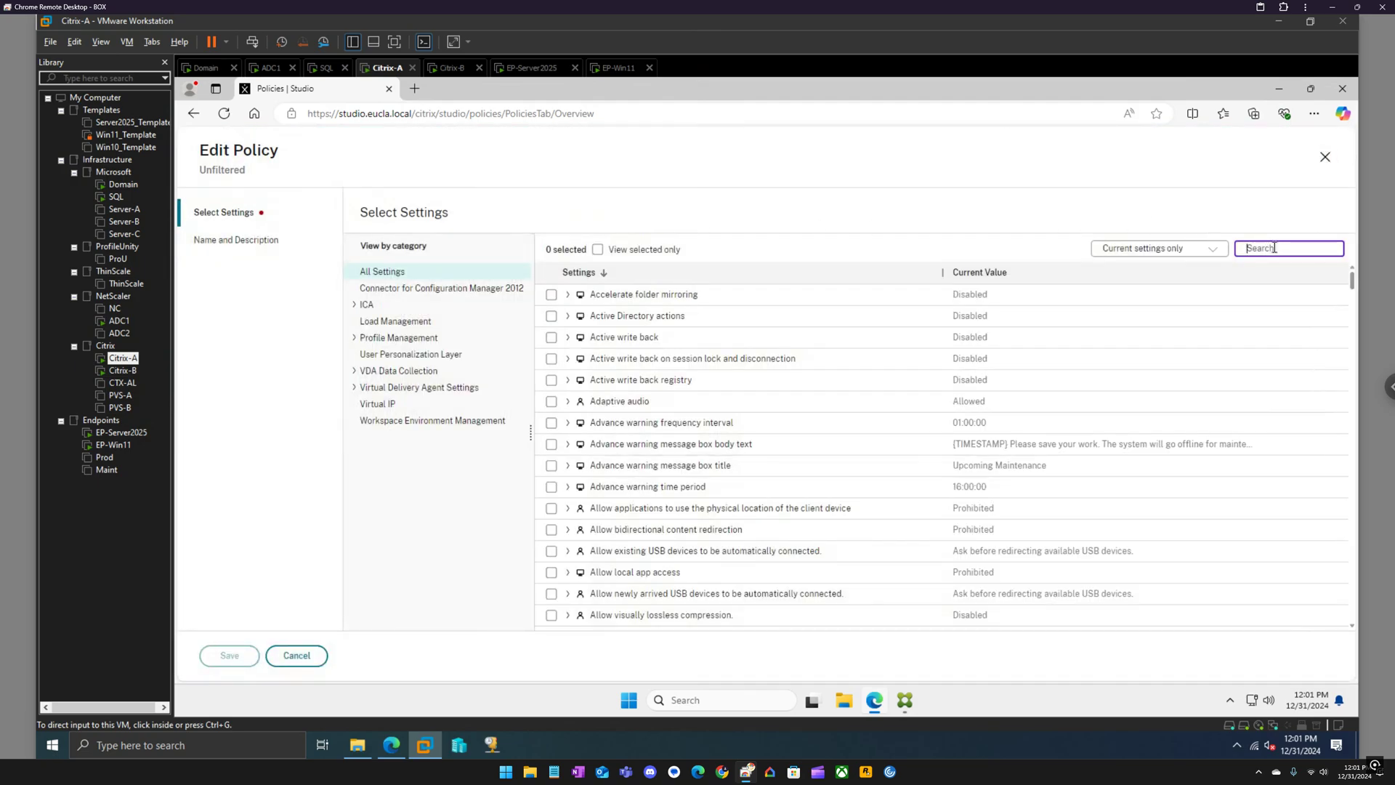
{"action": "type", "text": "plug"}
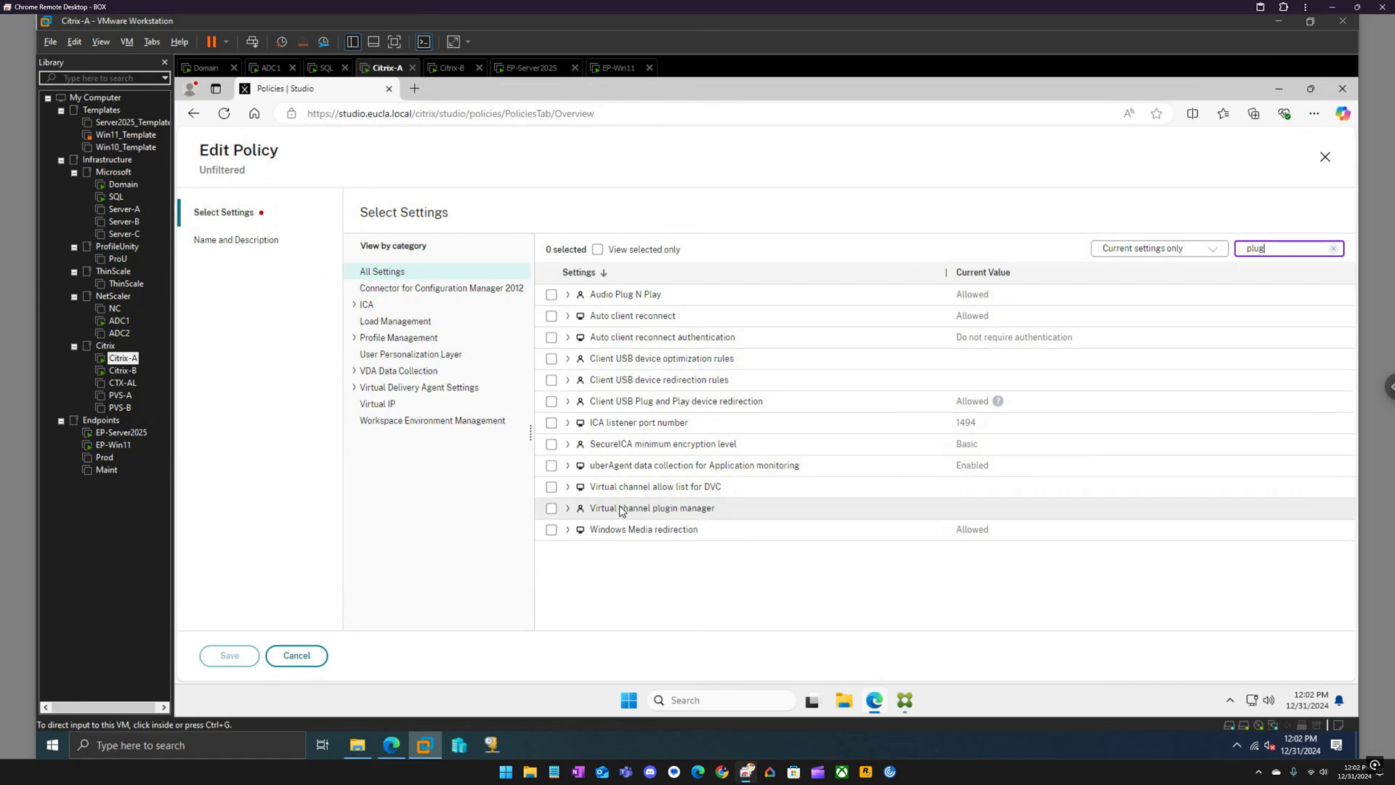
{"action": "left_click", "coordinate": [552, 509]}
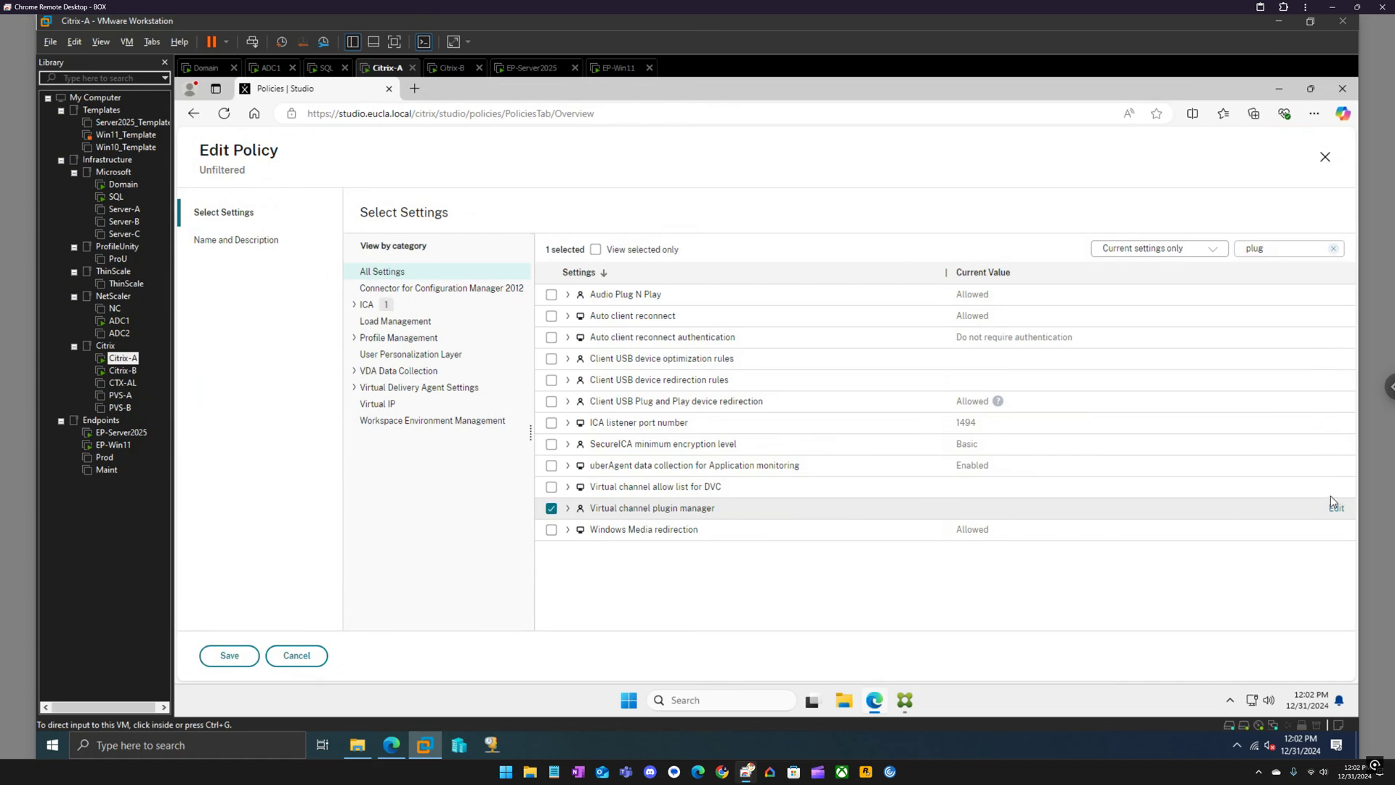
Replace the default Virtual channel plugin manager value with a 'Microsoft Teams' entry and save it.
{"action": "left_click", "coordinate": [1338, 508]}
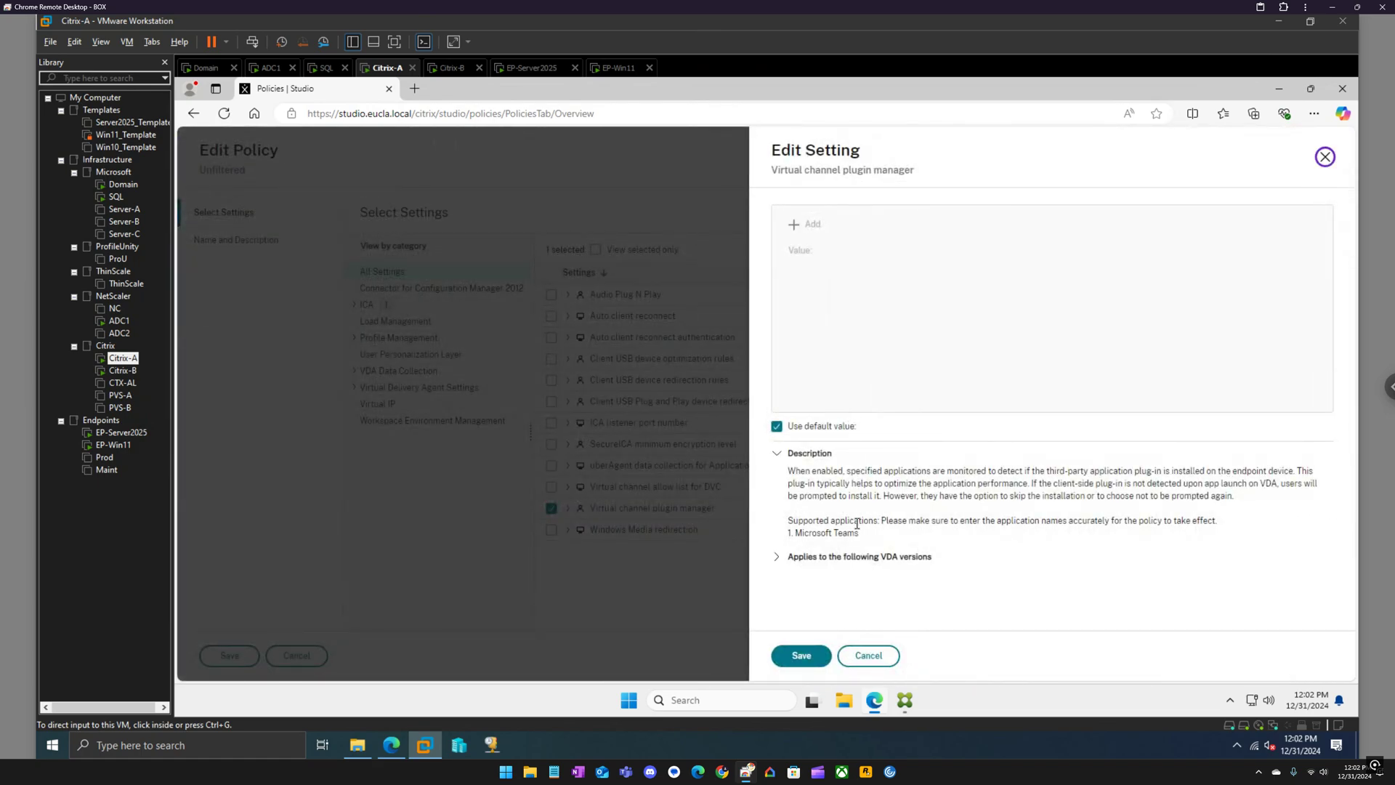
{"action": "left_click_drag", "start_coordinate": [860, 535], "coordinate": [792, 535]}
{"action": "key", "text": "ctrl+c"}
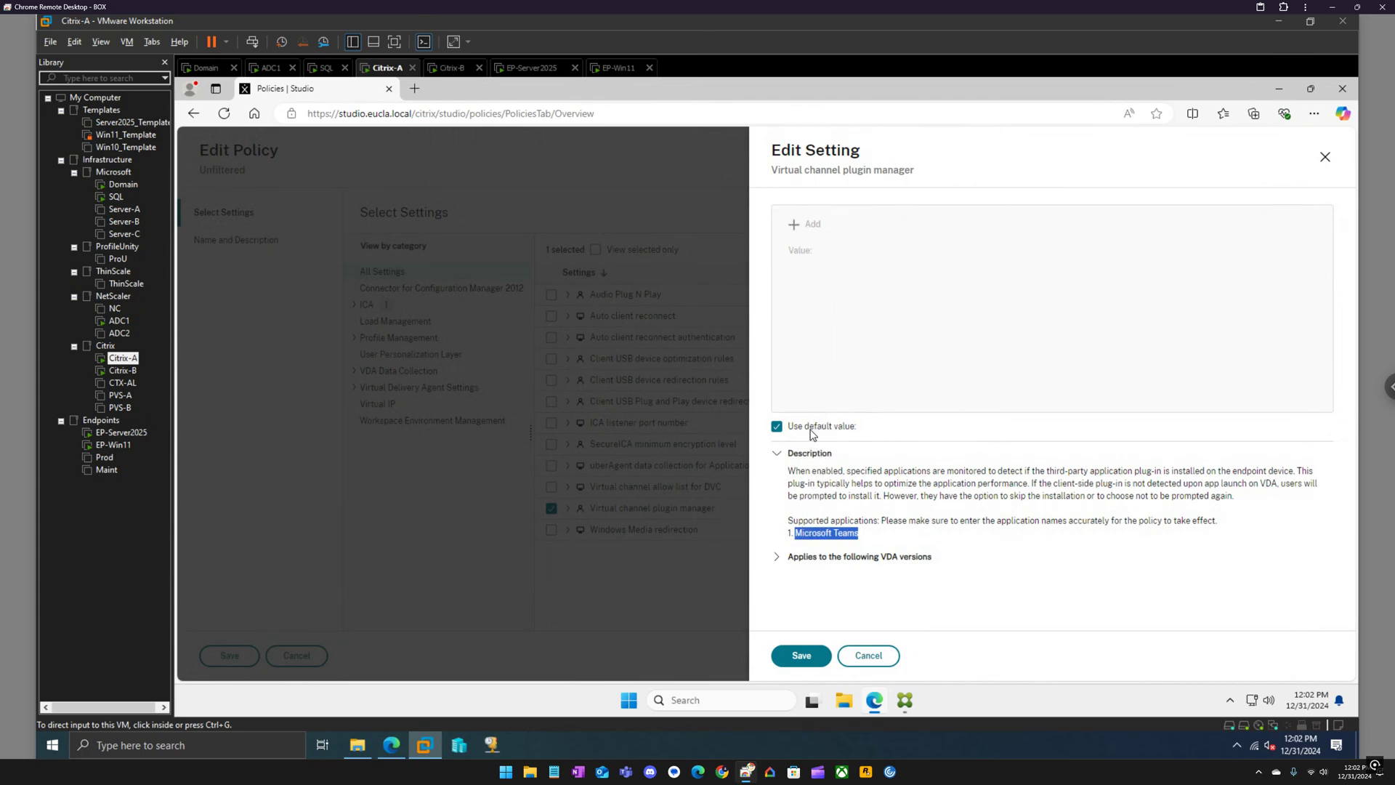
{"action": "left_click", "coordinate": [777, 426]}
{"action": "left_click", "coordinate": [836, 258]}
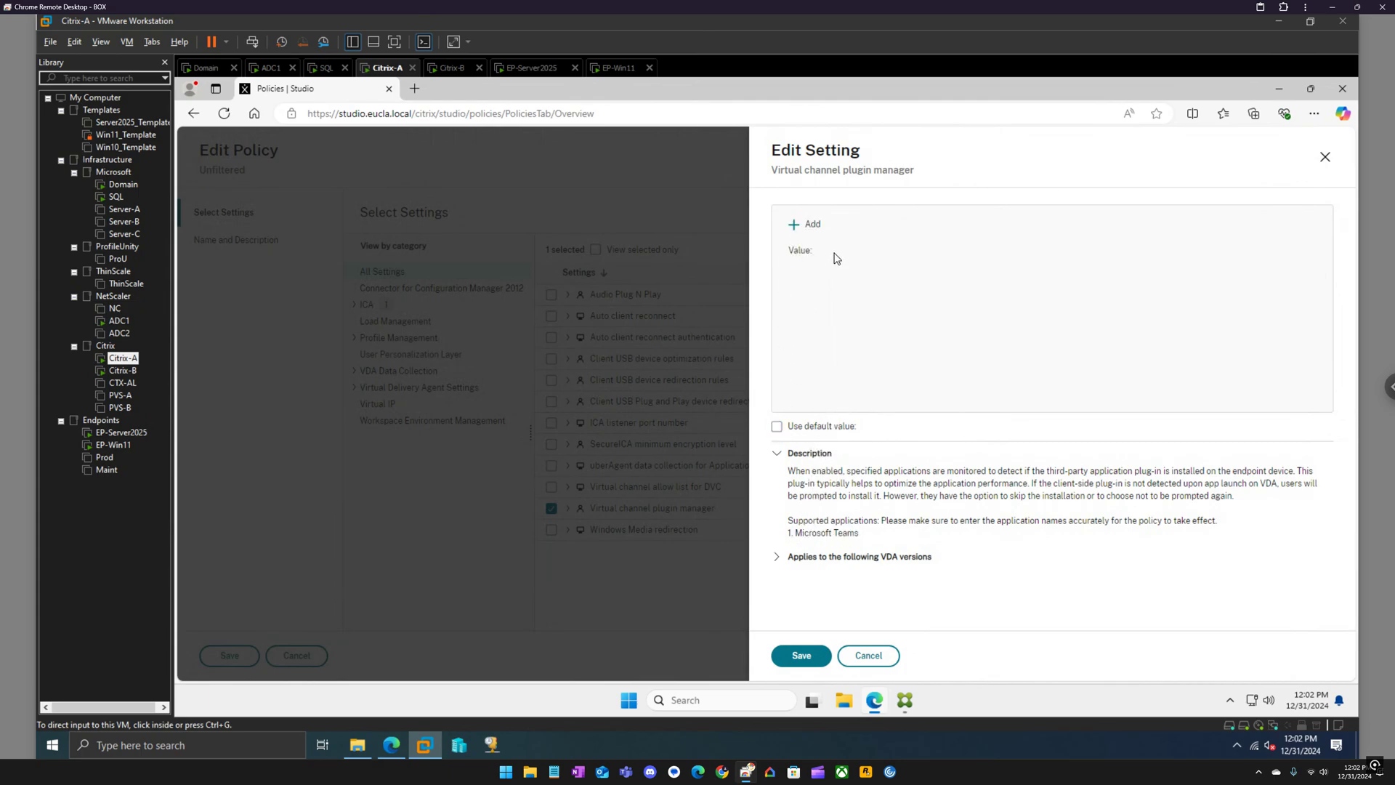
{"action": "left_click", "coordinate": [812, 225]}
{"action": "left_click", "coordinate": [872, 271]}
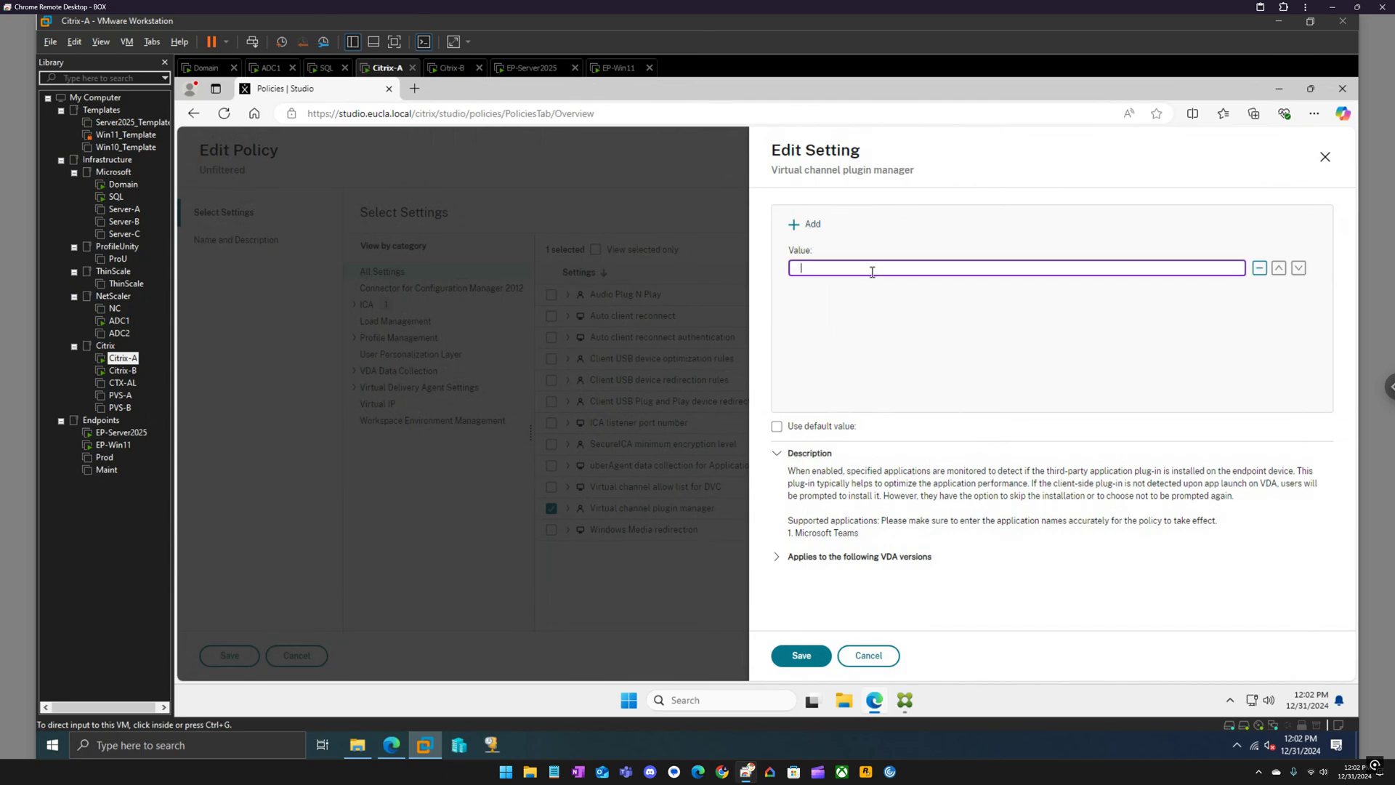
{"action": "key", "text": "ctrl+v"}
{"action": "left_click", "coordinate": [802, 656]}
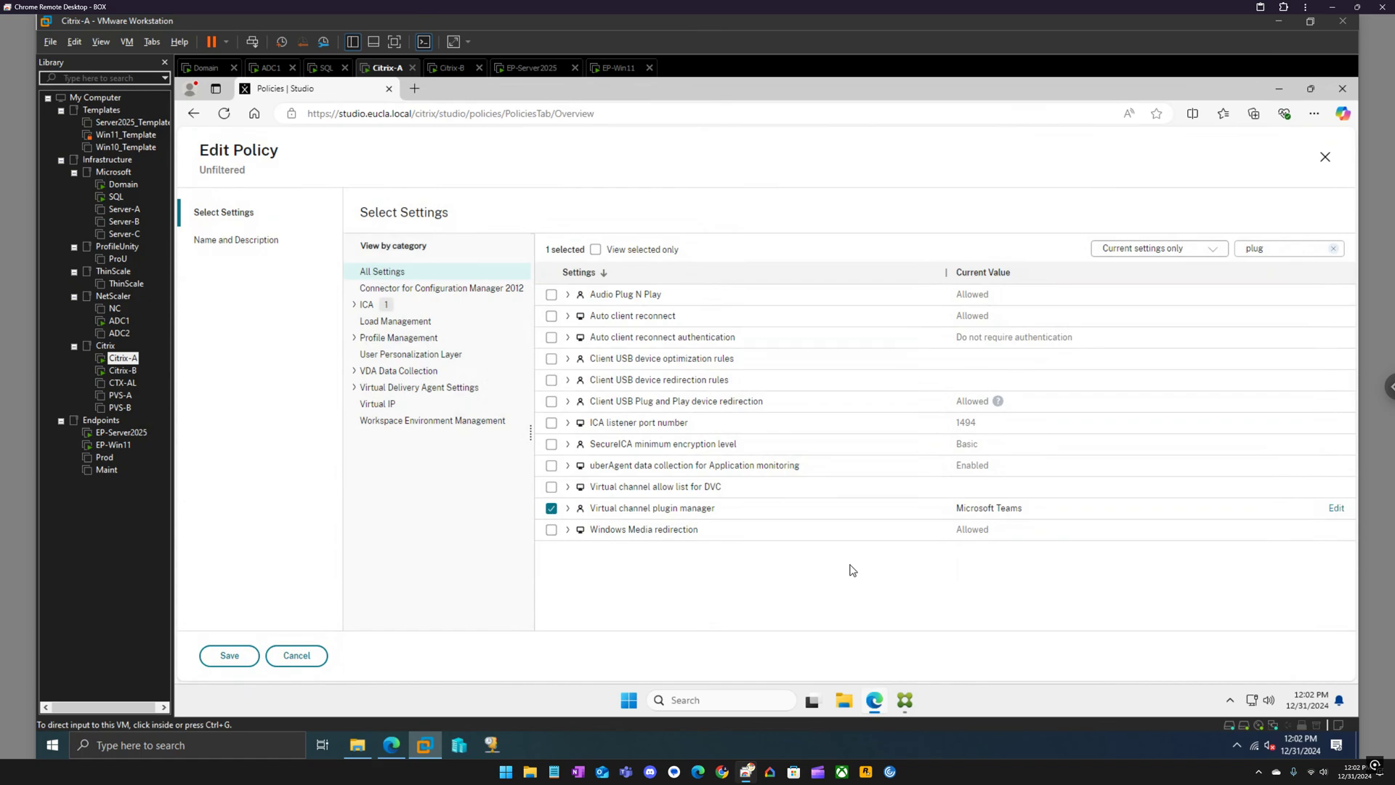
Save the Unfiltered policy, review its Settings tab, and switch to the EP-Server2025 VM.
{"action": "left_click", "coordinate": [231, 657]}
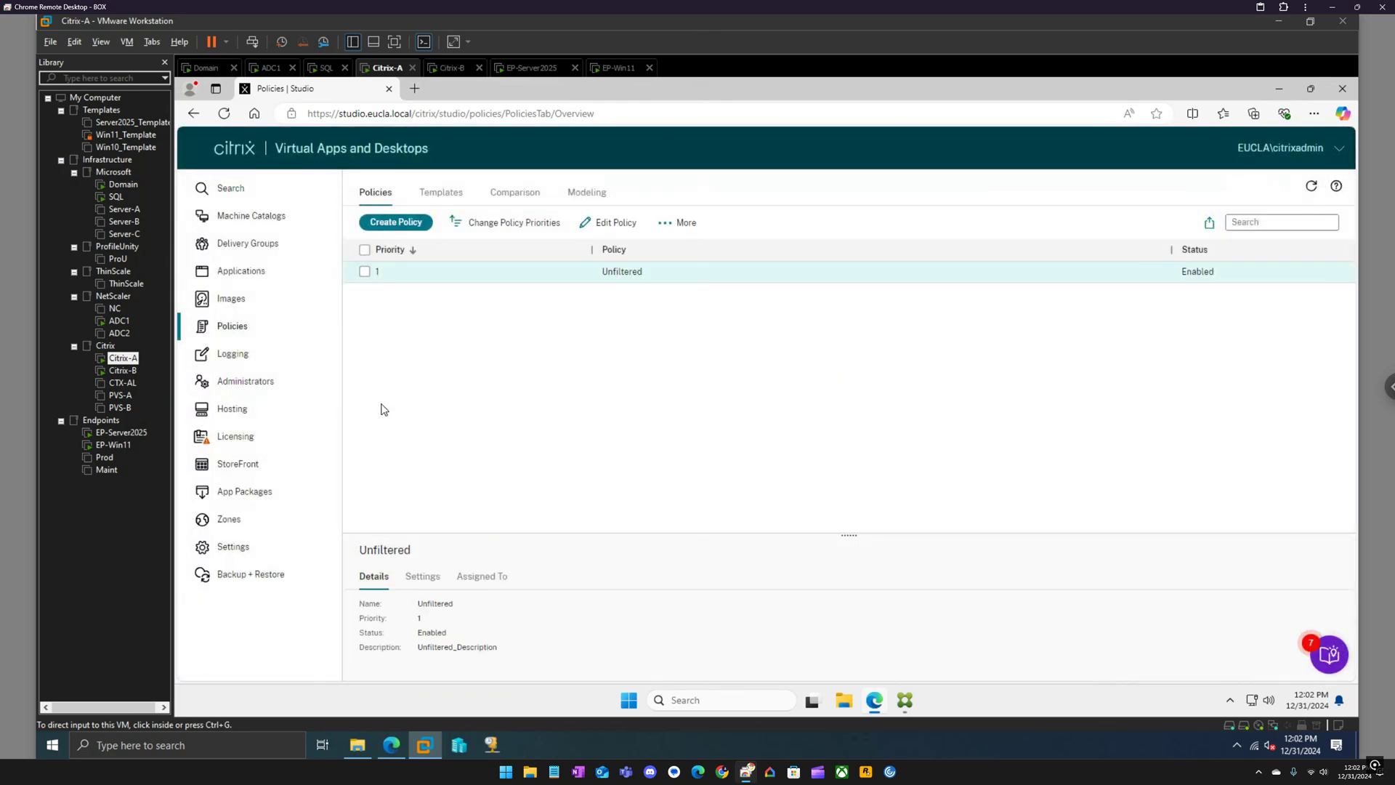
{"action": "left_click", "coordinate": [429, 575]}
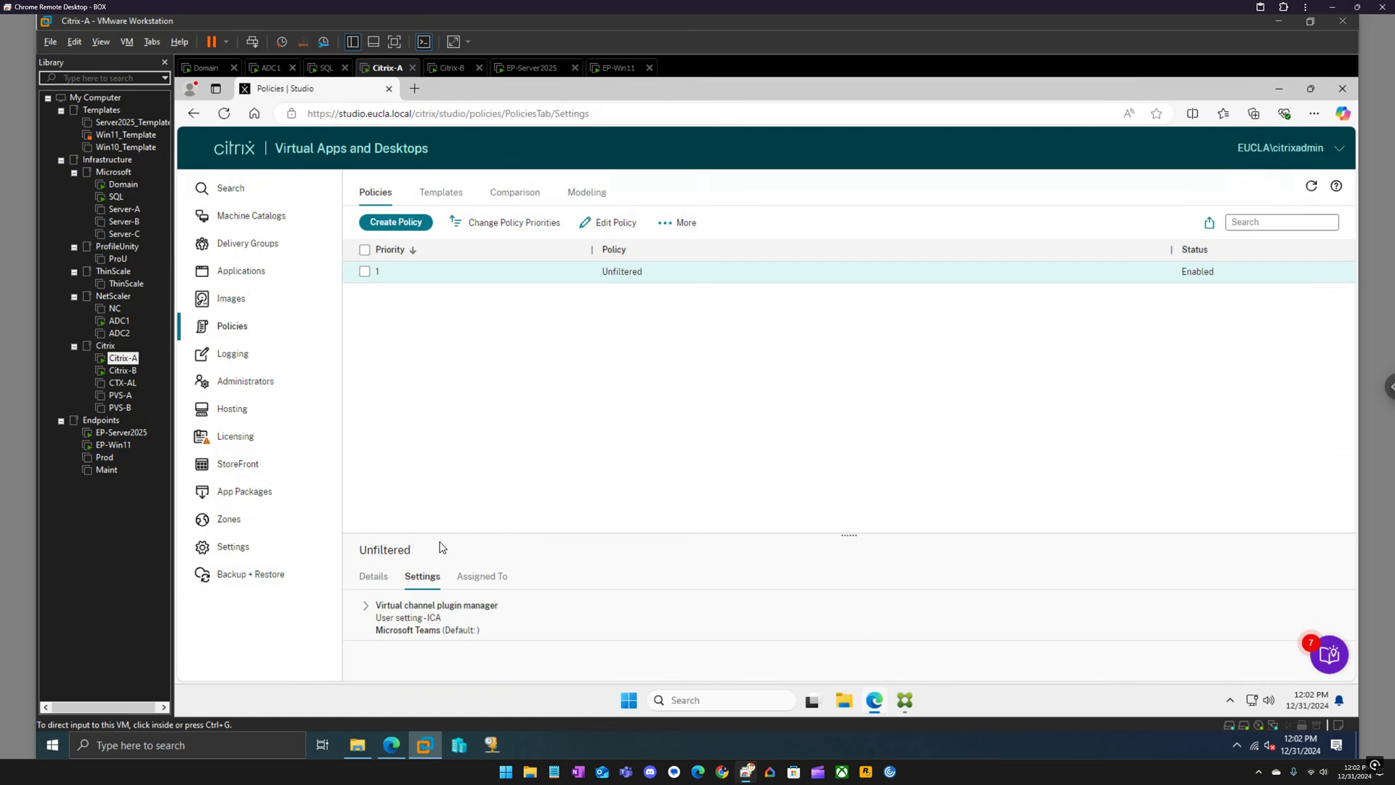
{"action": "left_click", "coordinate": [551, 68]}
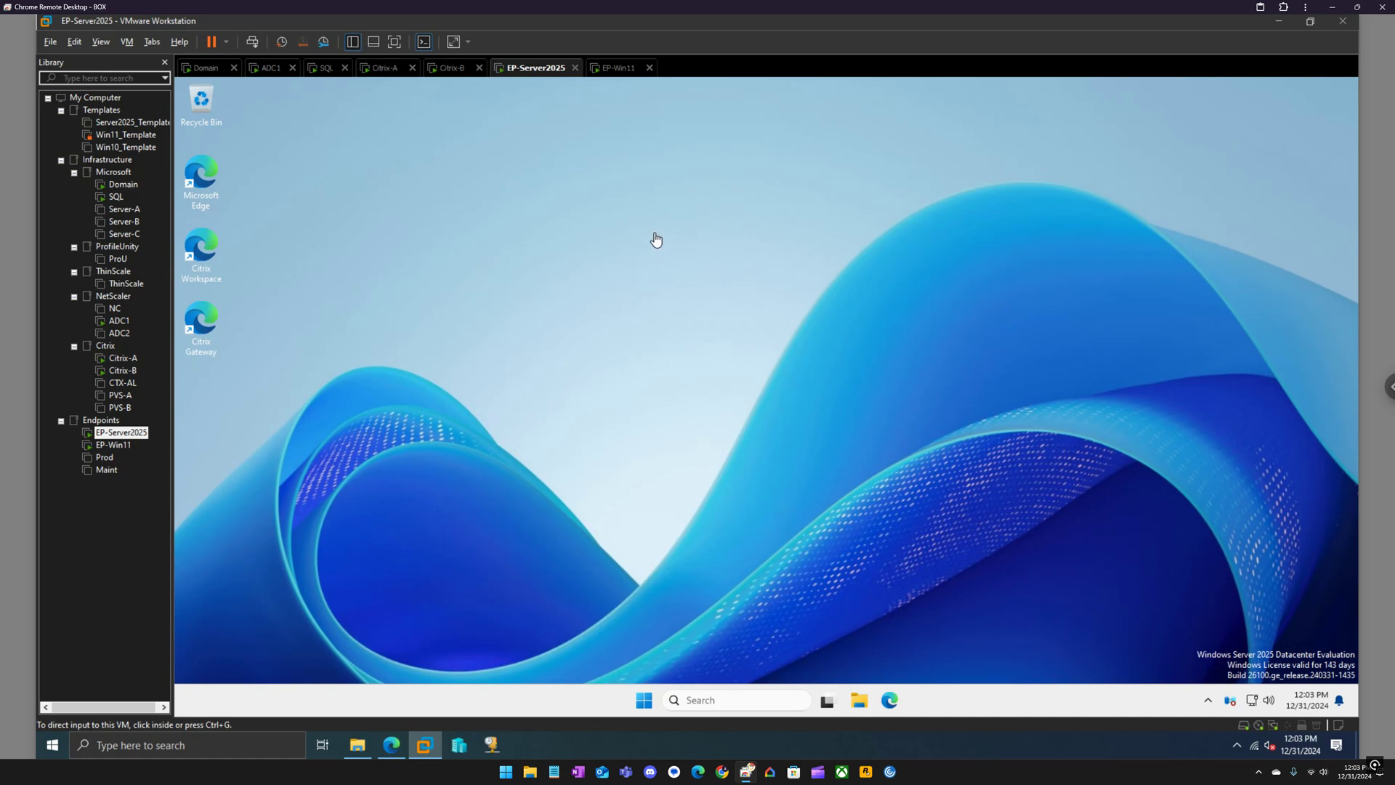
Launch Citrix Workspace on EP-Server2025 to reach the storefront-a.eucla.local logon page.
{"action": "left_click", "coordinate": [340, 253]}
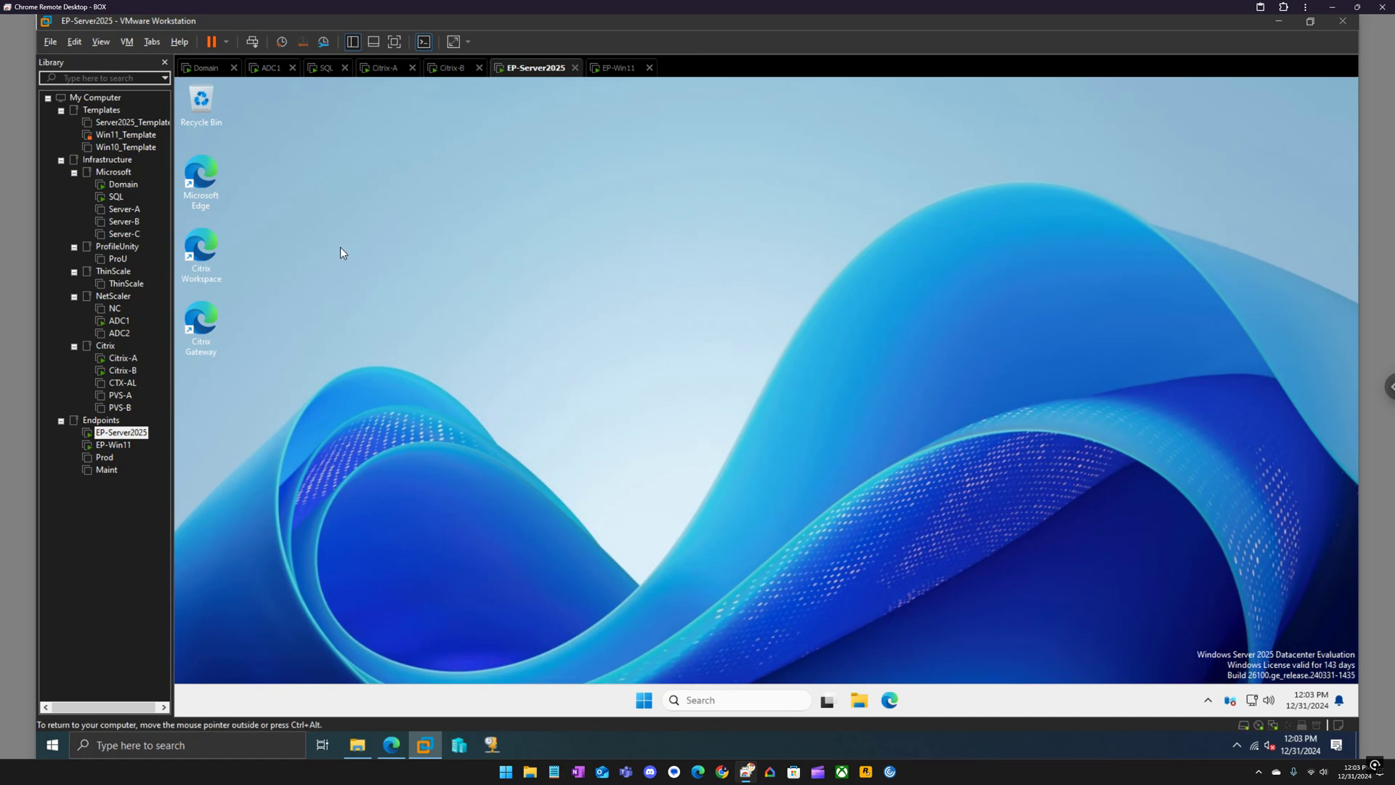
{"action": "double_click", "coordinate": [202, 251]}
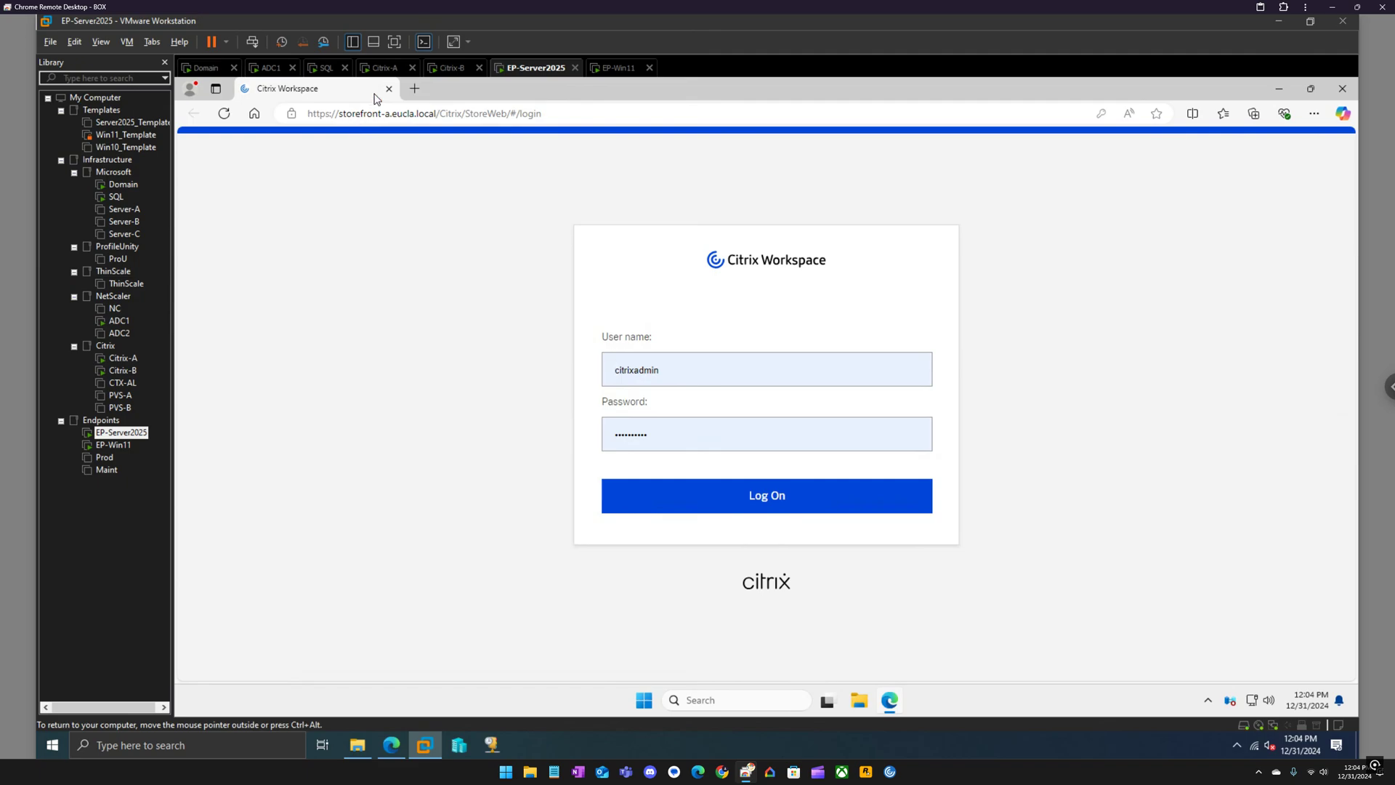
On Citrix-A, restore the StoreFront console and open the Store's authentication methods.
{"action": "left_click", "coordinate": [382, 69]}
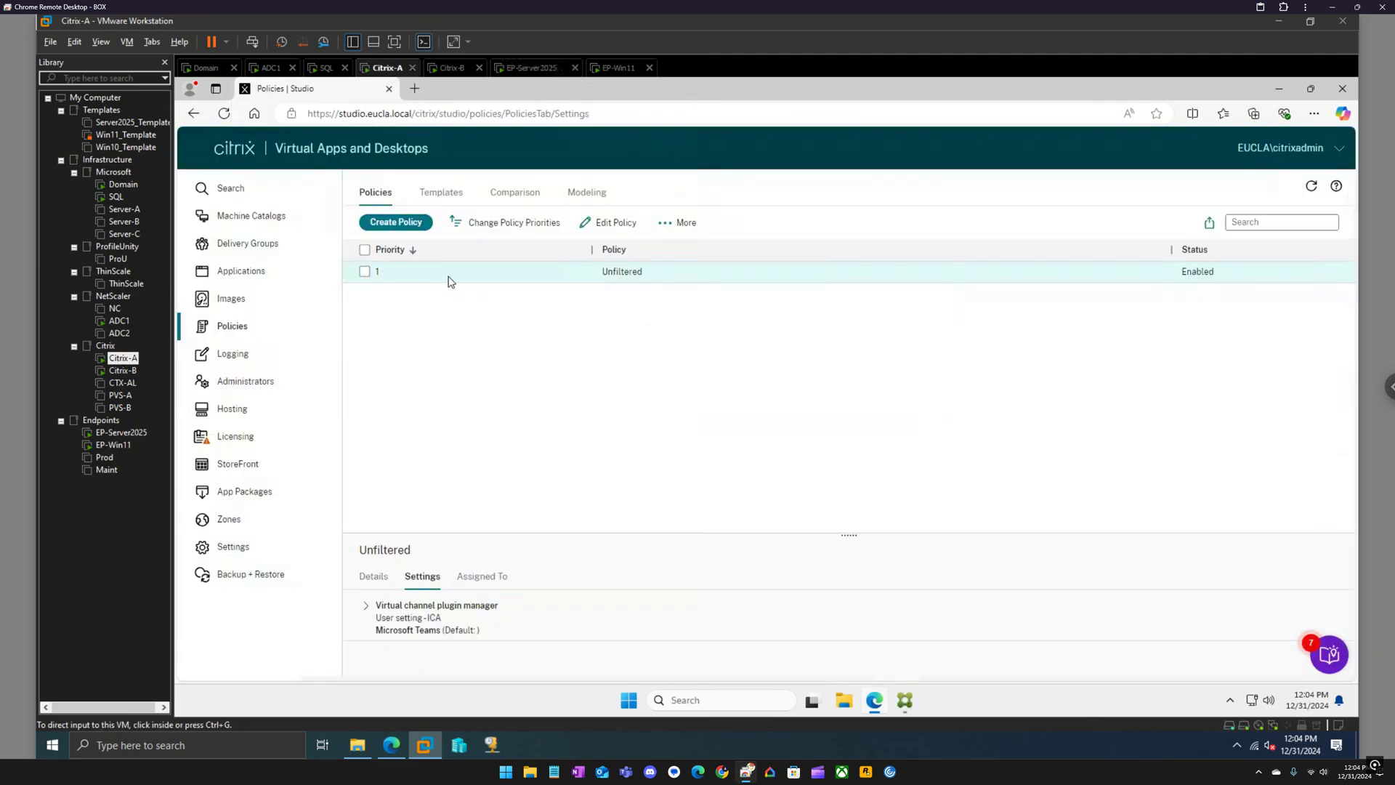
{"action": "left_click", "coordinate": [907, 701]}
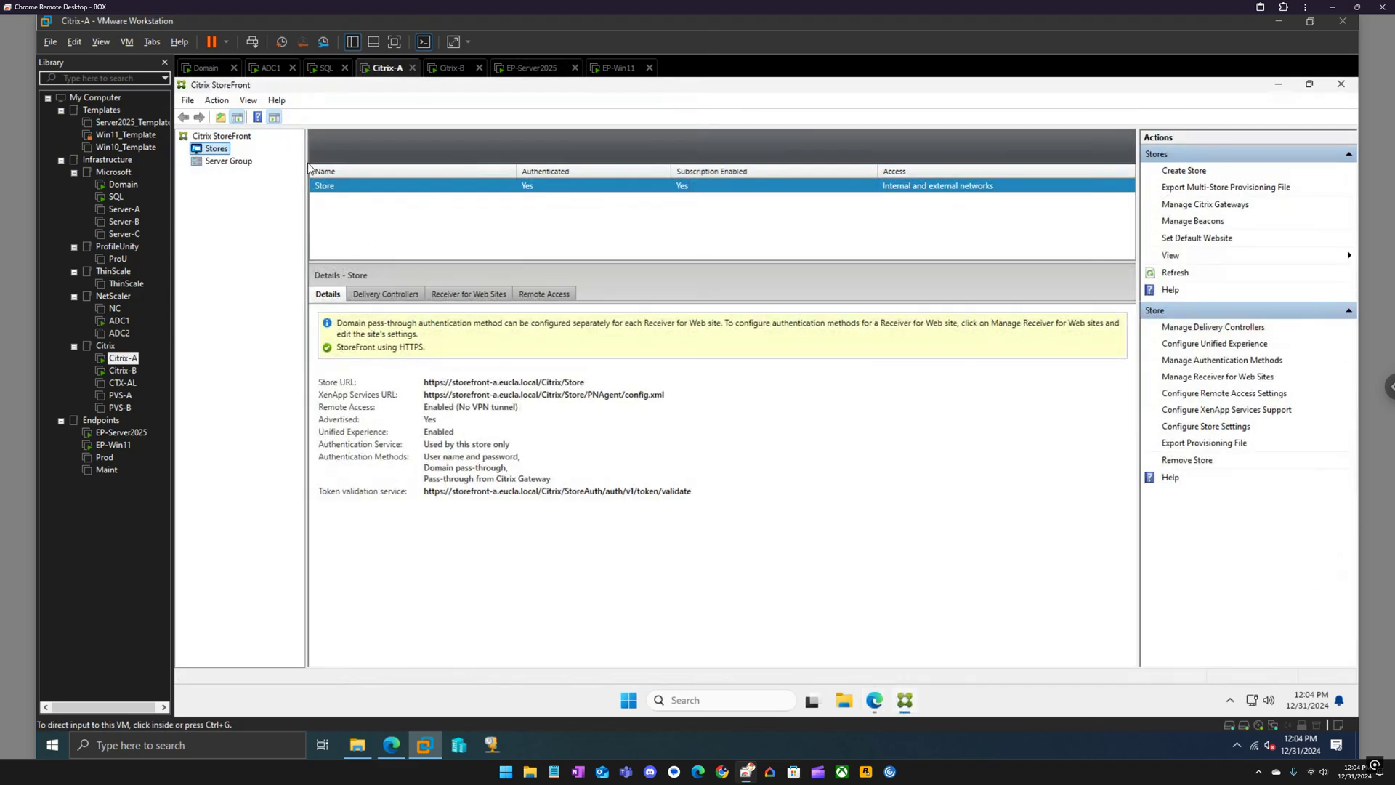
{"action": "right_click", "coordinate": [334, 188]}
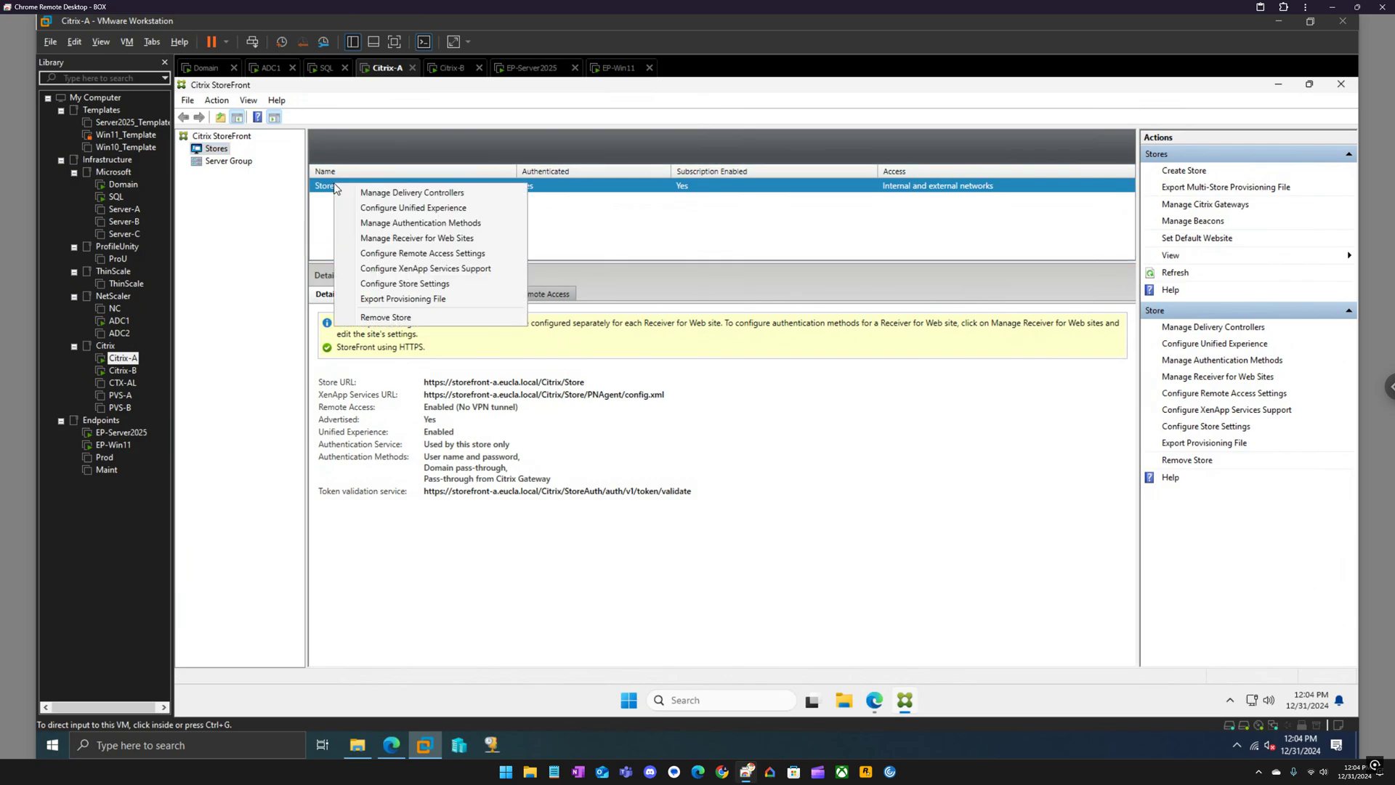
{"action": "left_click", "coordinate": [409, 231]}
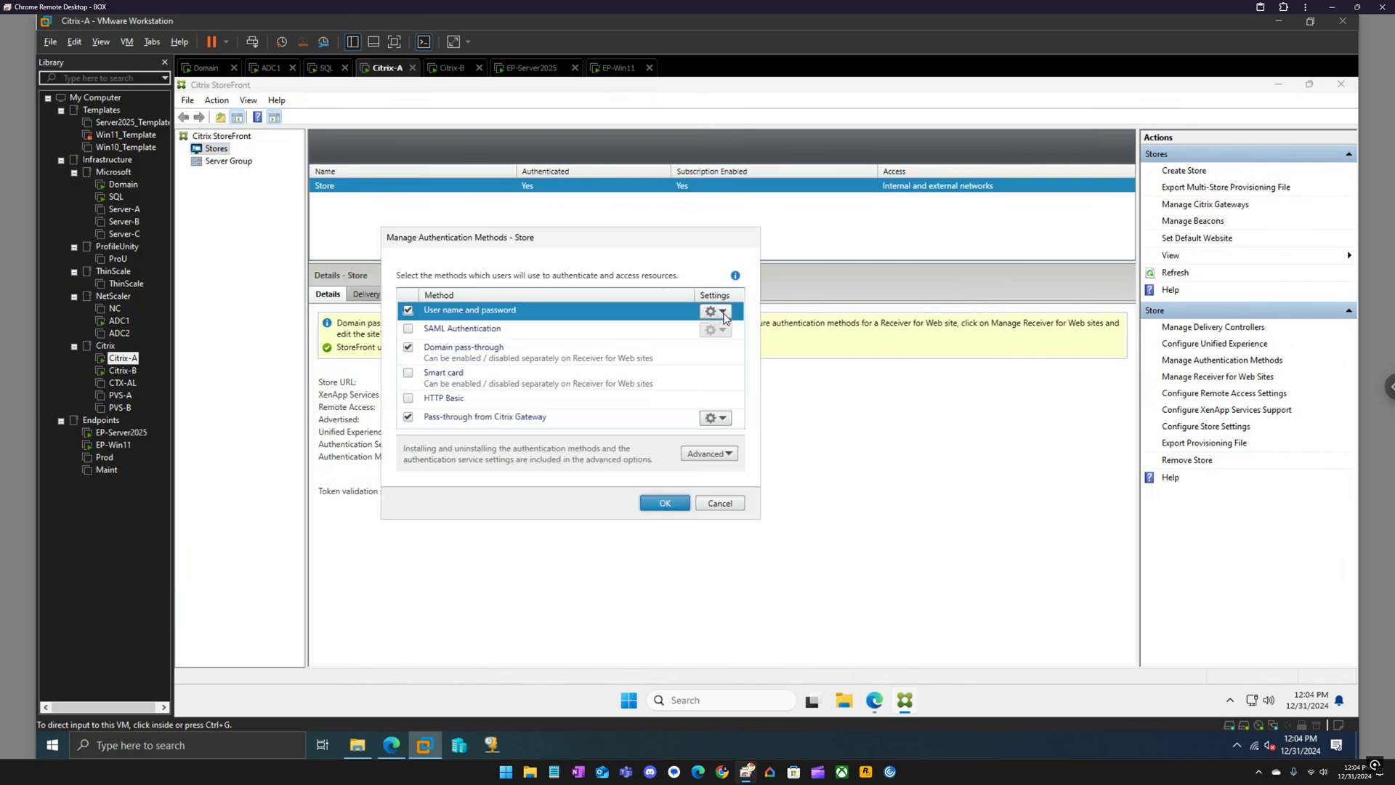
Check the user name and password trusted domains show only eucla.local, then cancel both dialogs.
{"action": "left_click", "coordinate": [722, 313]}
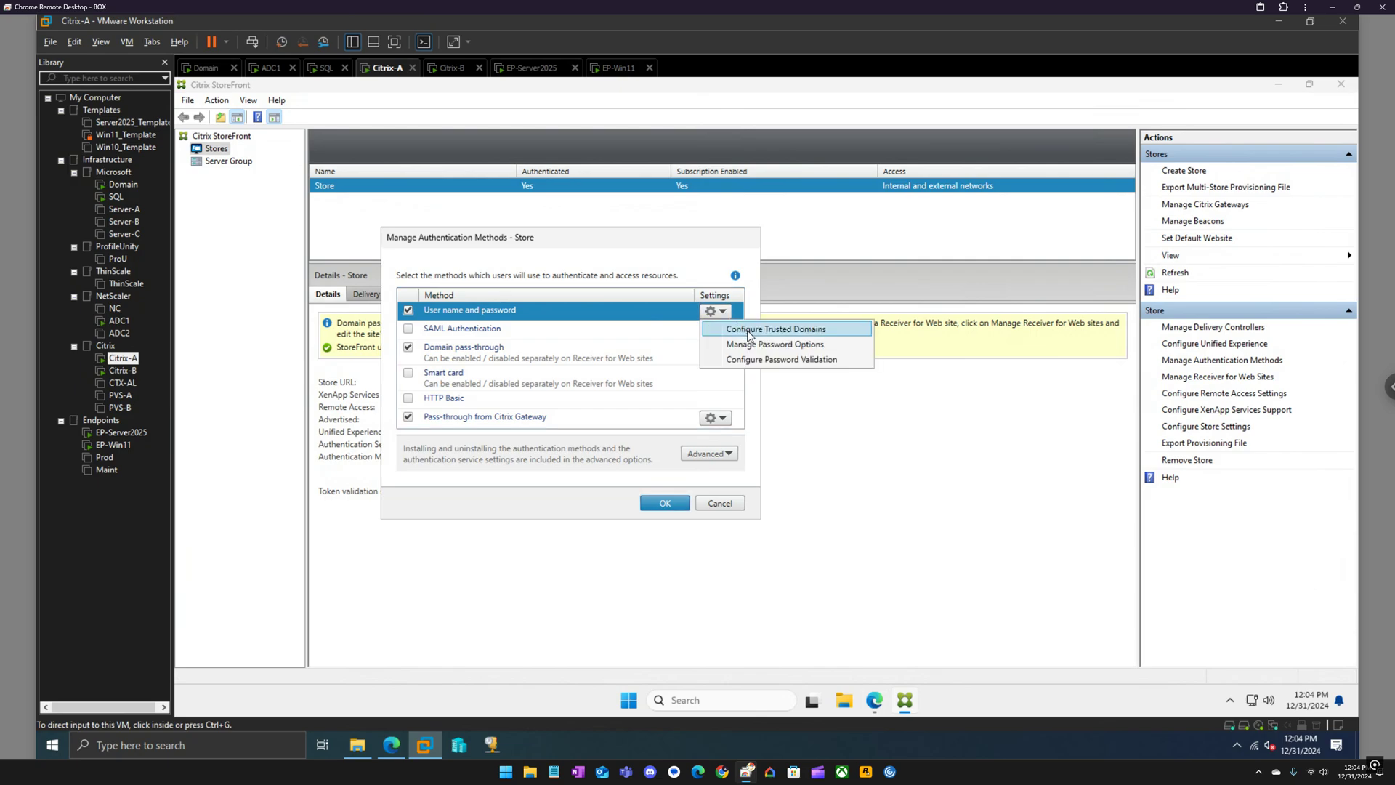
{"action": "left_click", "coordinate": [745, 330]}
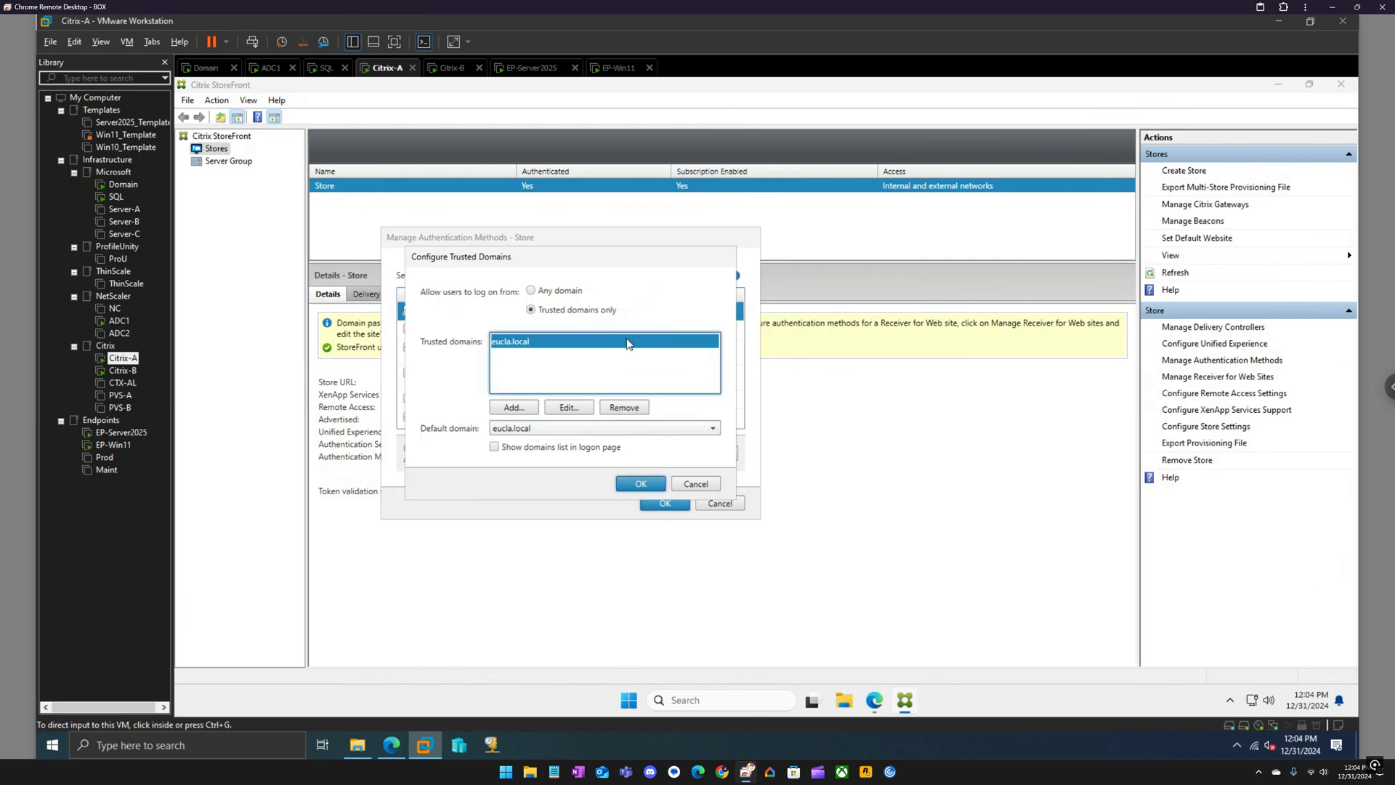
{"action": "left_click", "coordinate": [693, 485]}
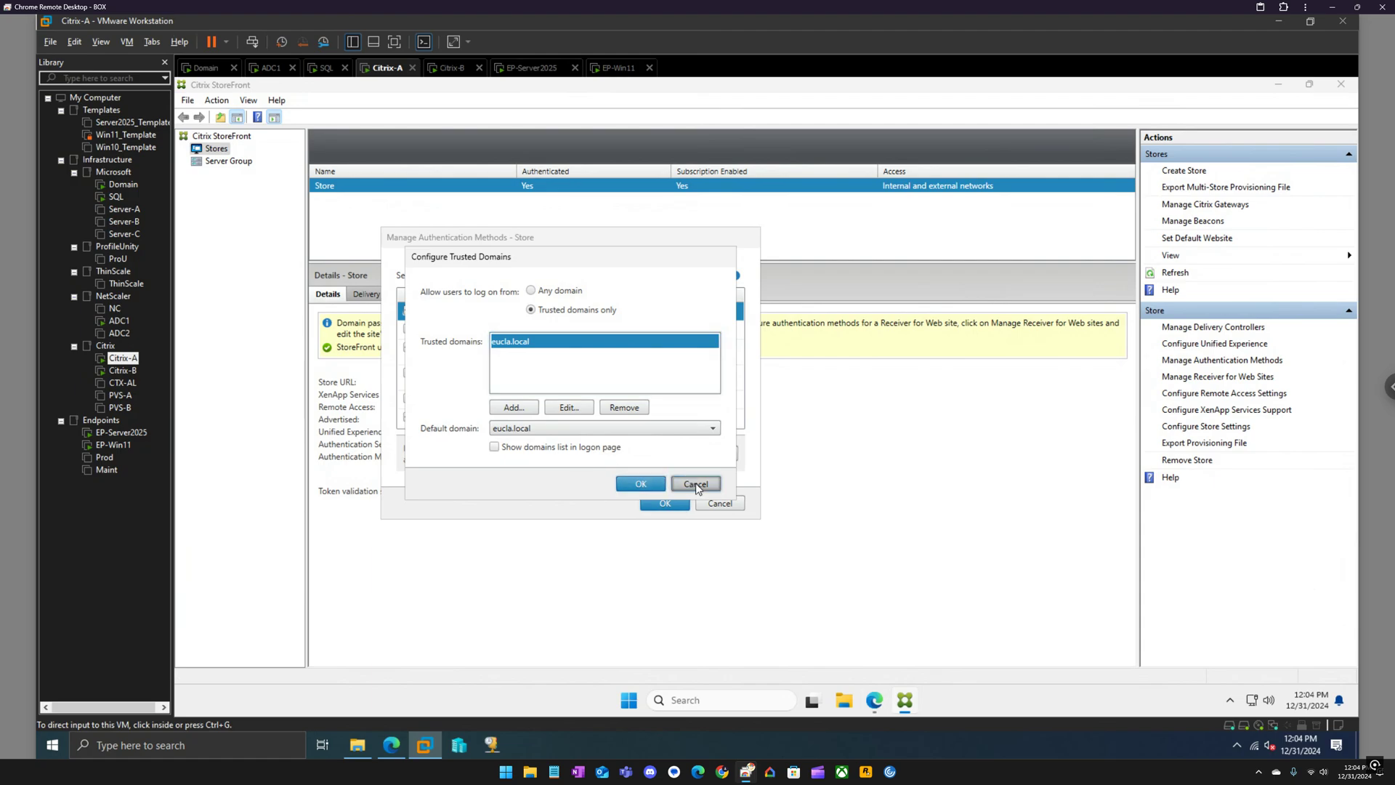
{"action": "left_click", "coordinate": [720, 503]}
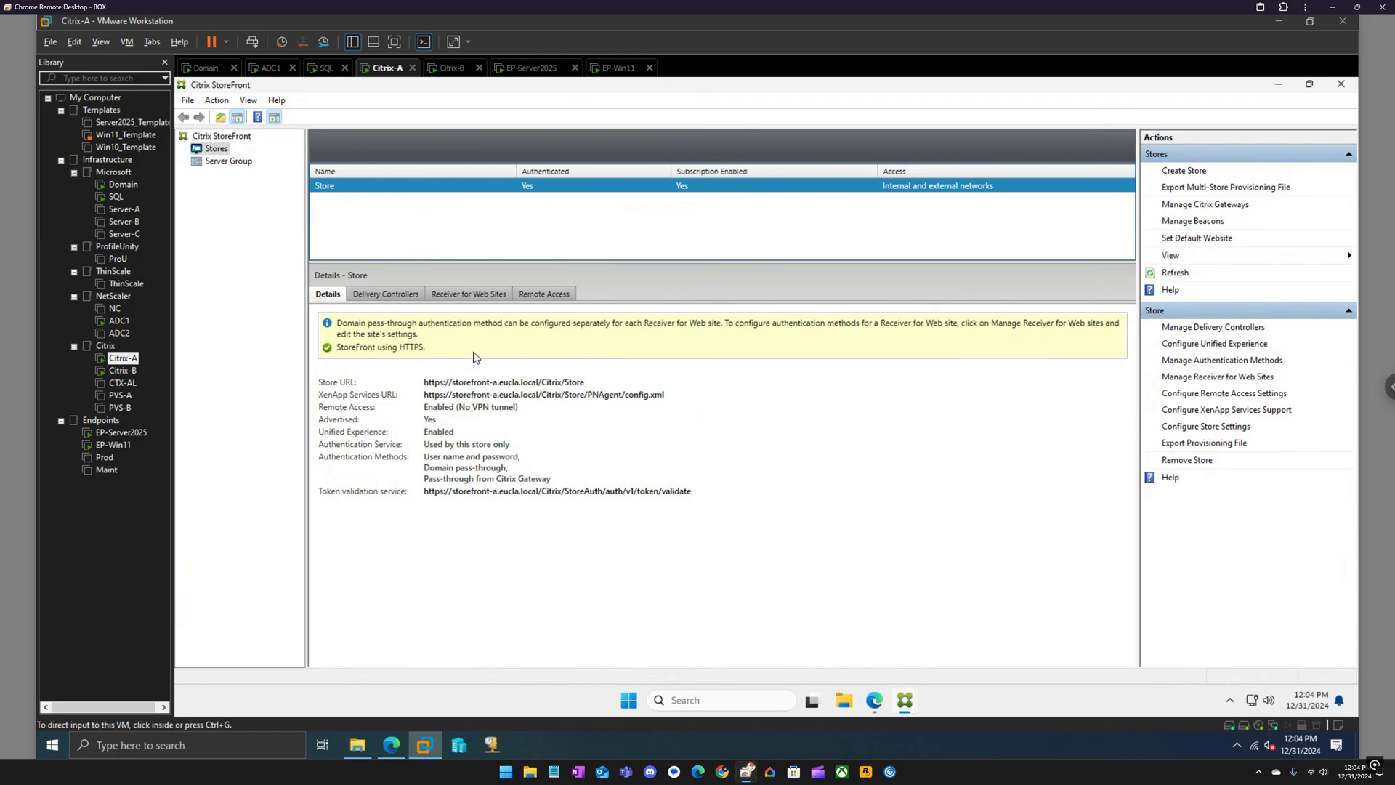
On EP-Server2025, sign in to the Workspace store, start a desktop, and close its launch tab.
{"action": "left_click", "coordinate": [542, 70]}
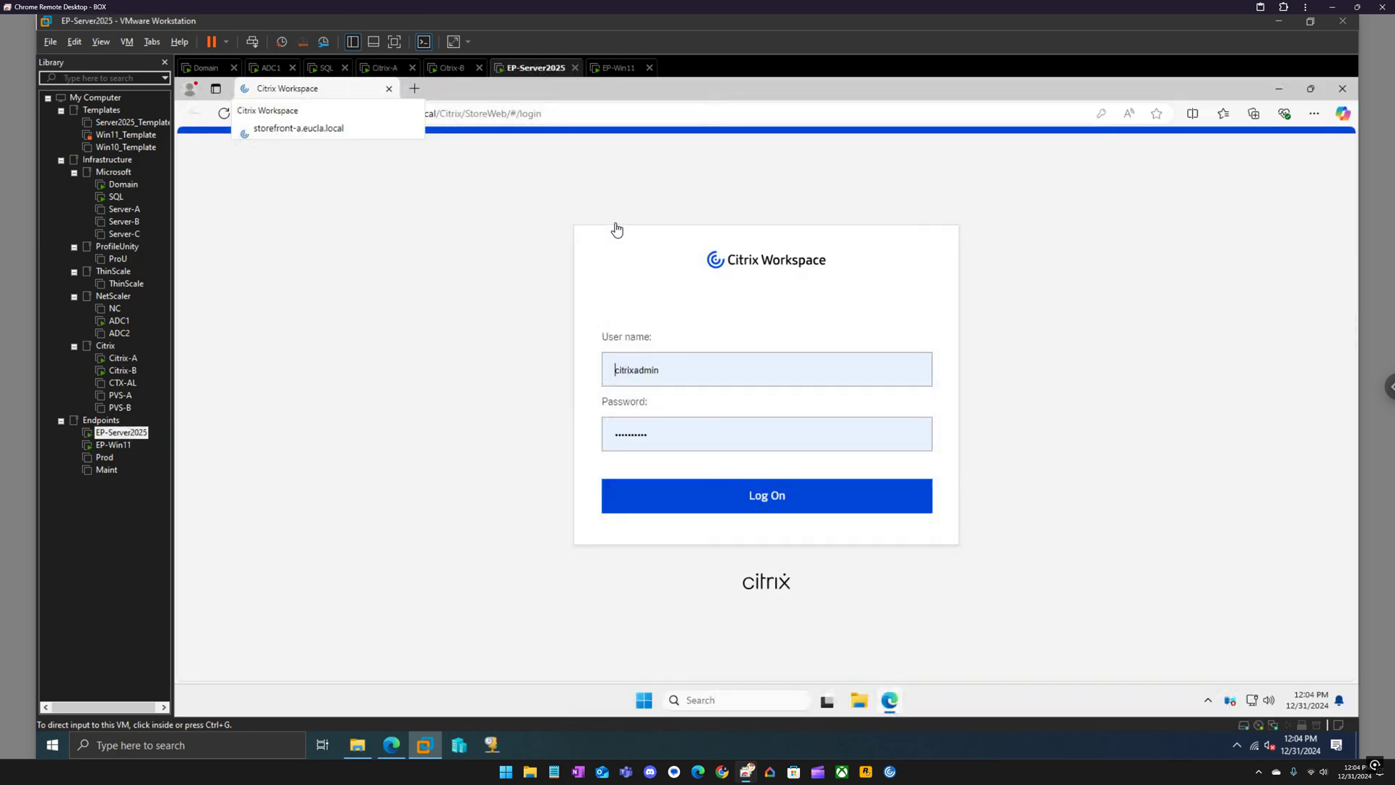
{"action": "left_click", "coordinate": [751, 499]}
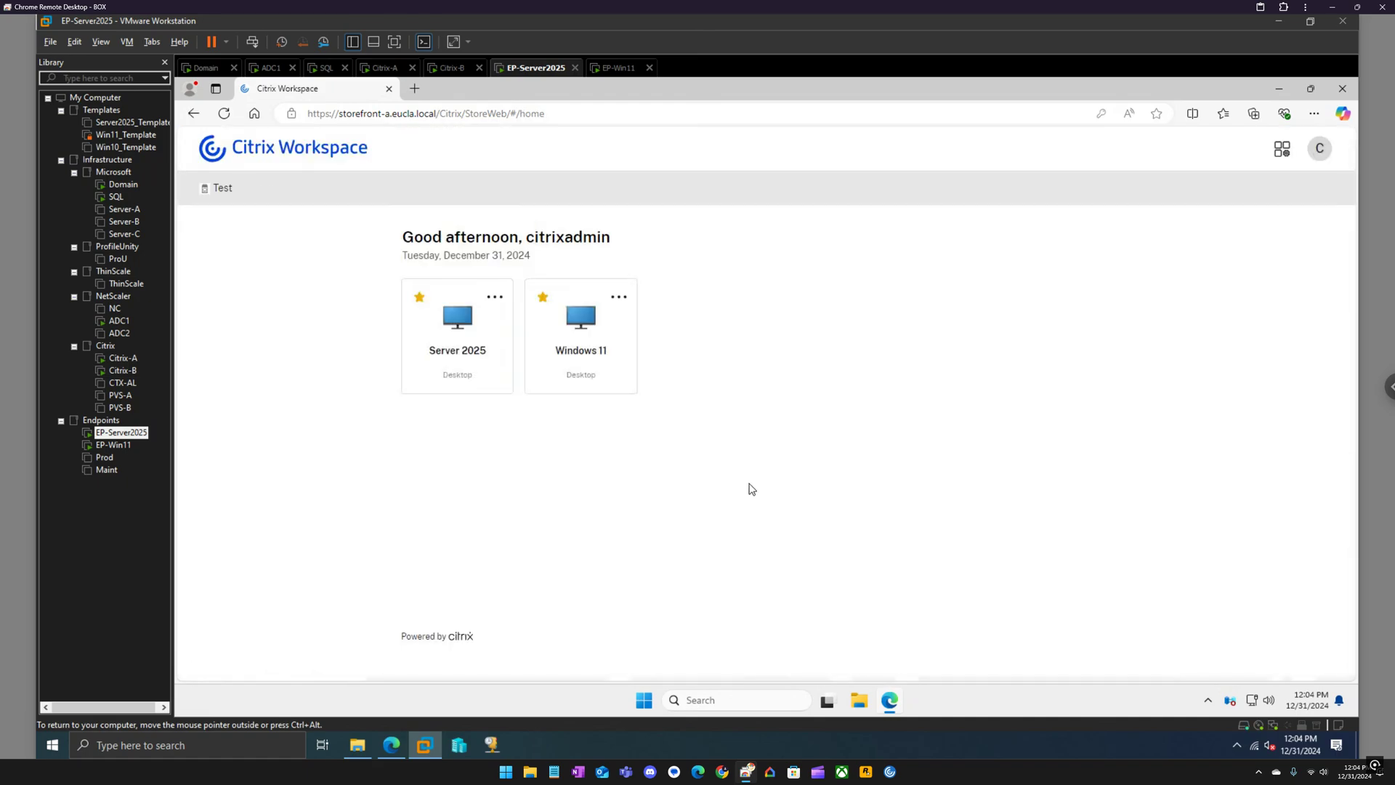
{"action": "left_click", "coordinate": [582, 318]}
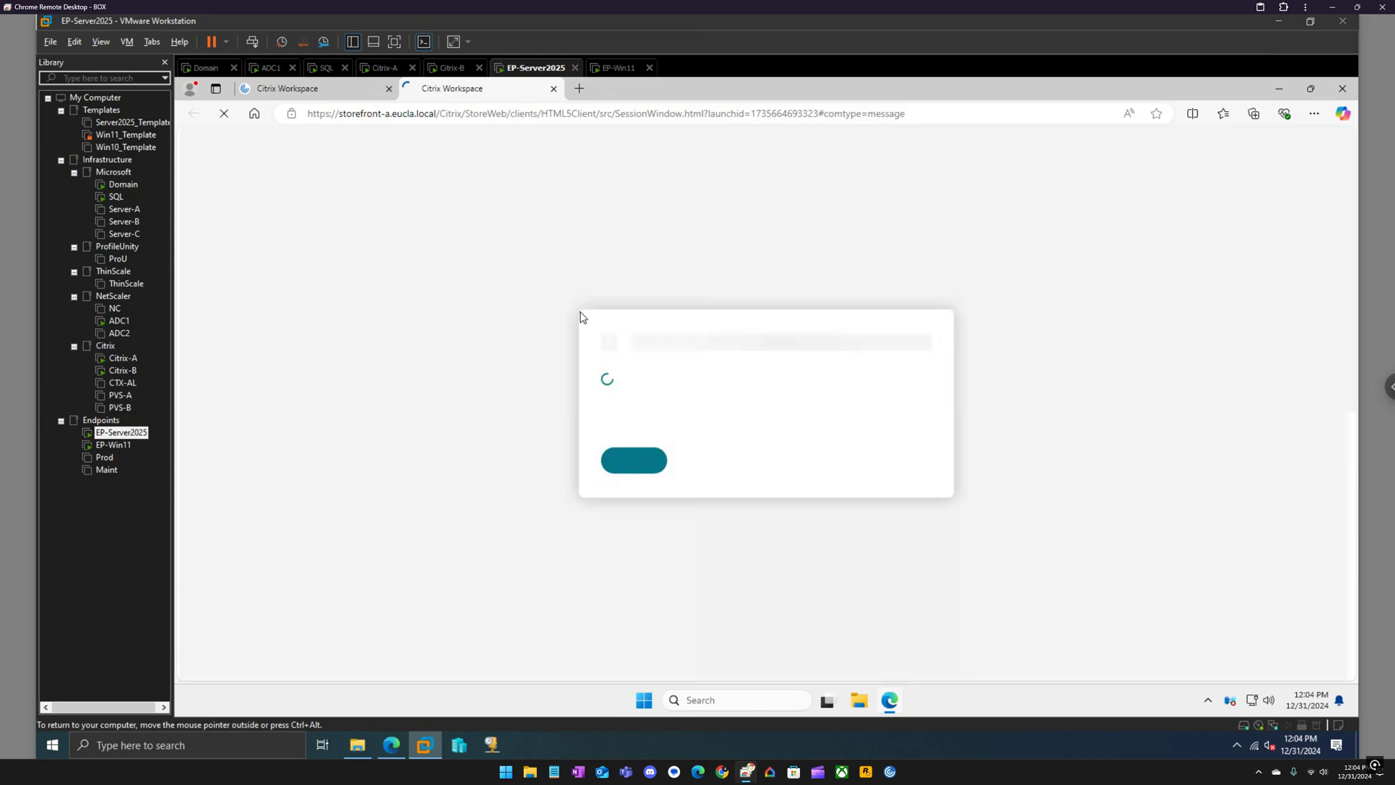
{"action": "left_click", "coordinate": [646, 457]}
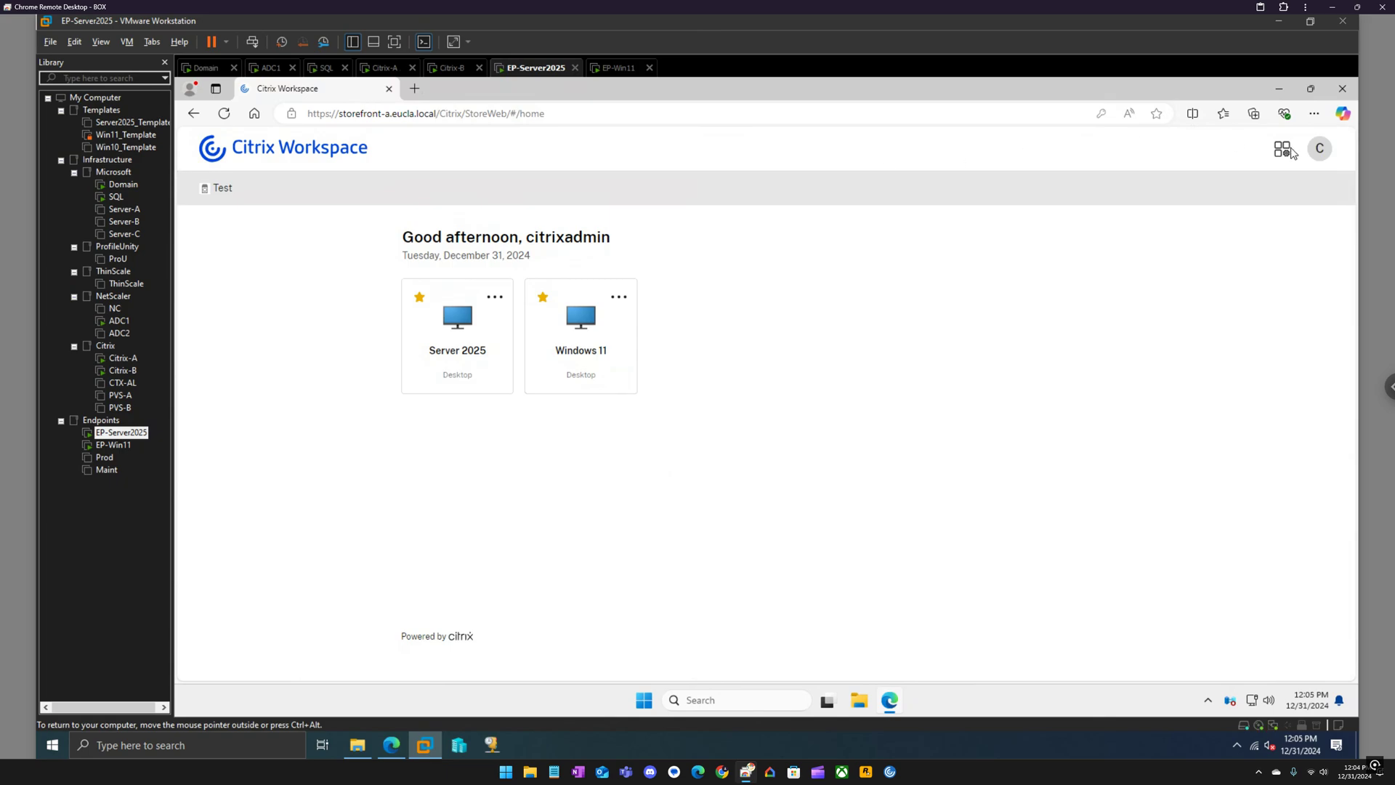
In Account Settings, choose Use Citrix Workspace App for launching, then return to Home.
{"action": "left_click", "coordinate": [1315, 159]}
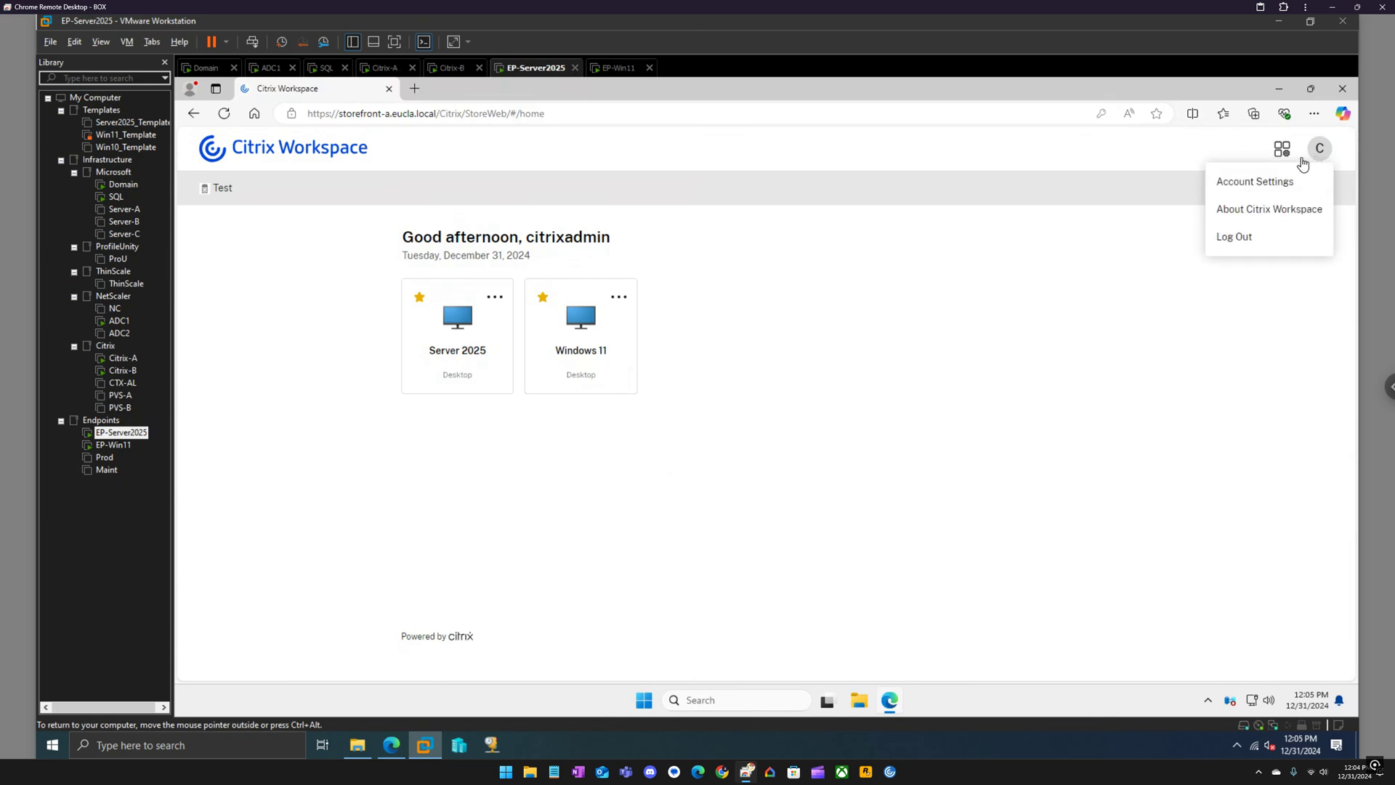
{"action": "left_click", "coordinate": [1243, 187]}
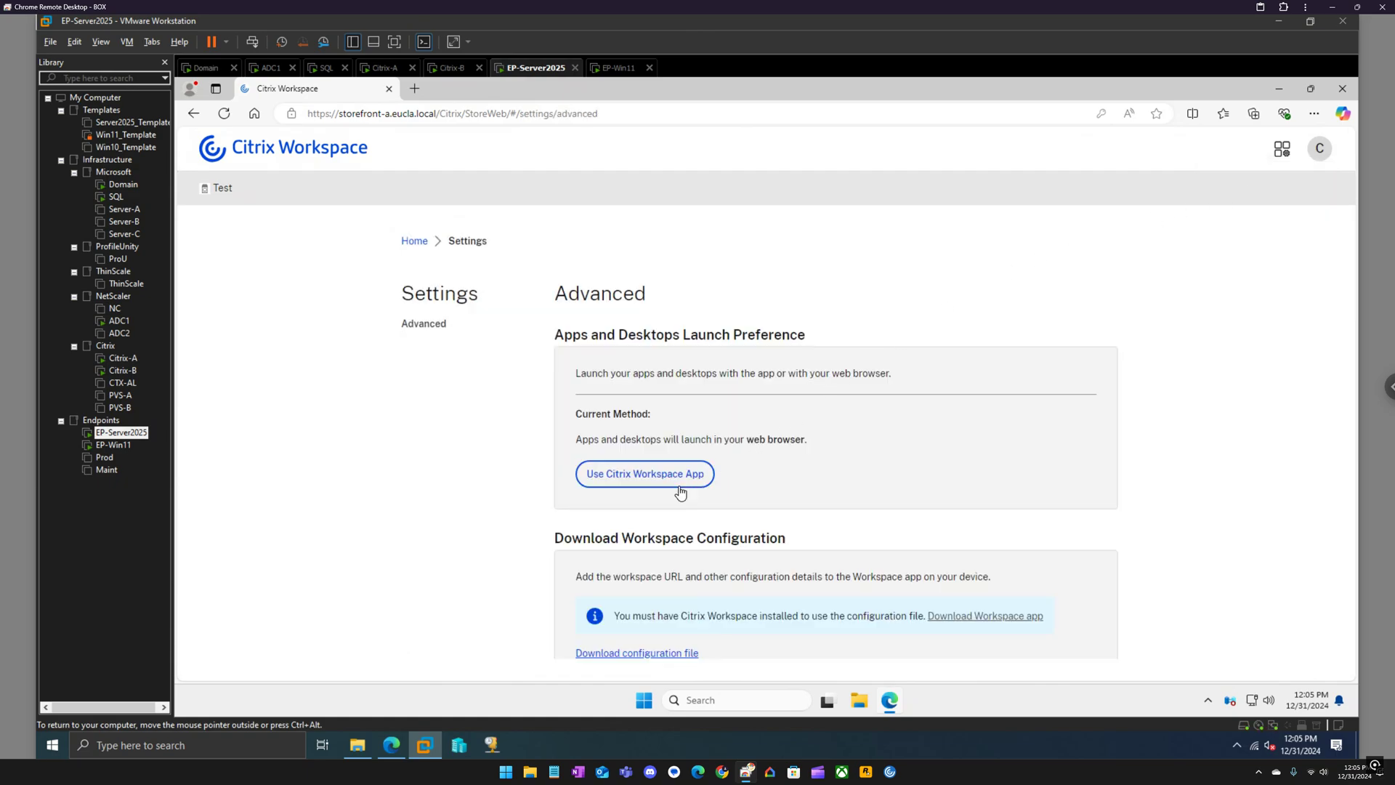
{"action": "left_click", "coordinate": [675, 480]}
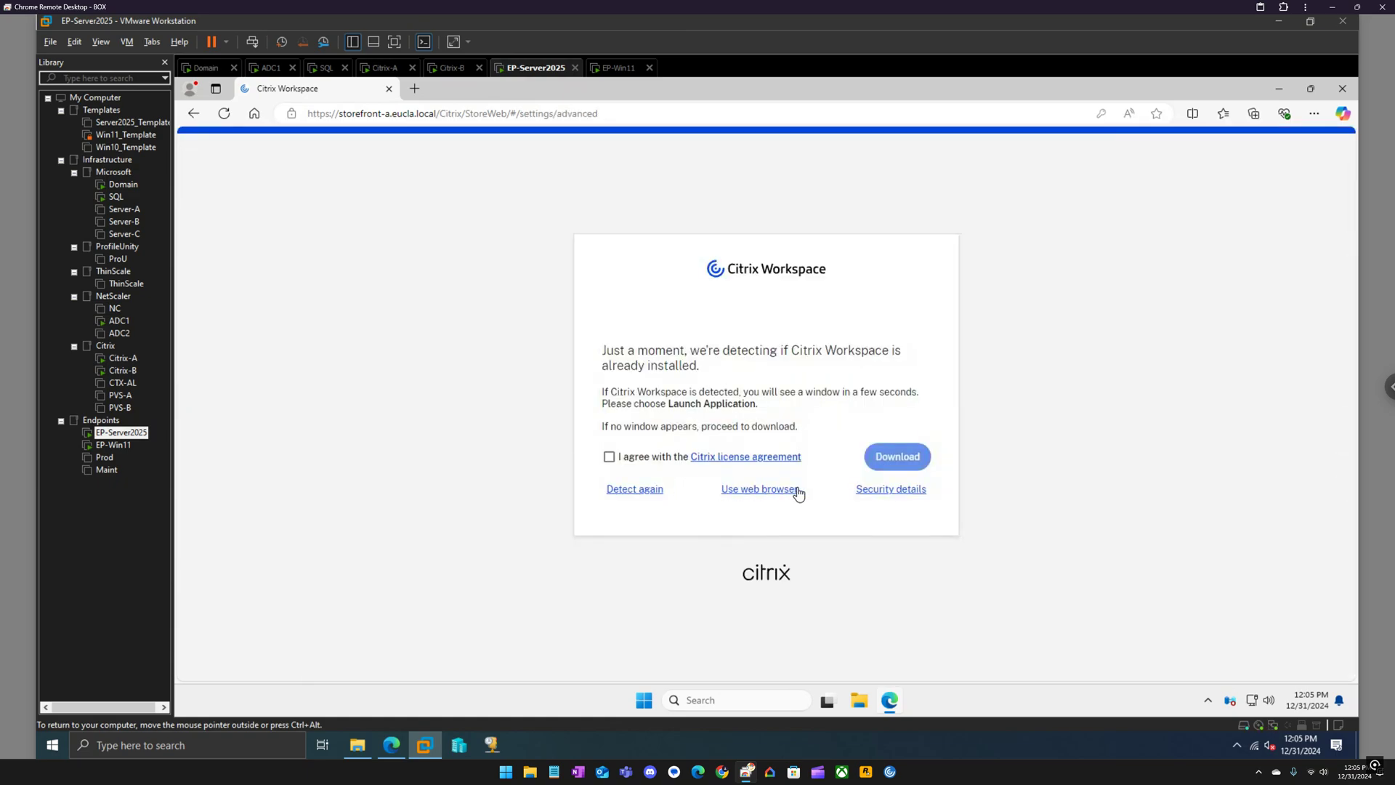
{"action": "left_click", "coordinate": [755, 486]}
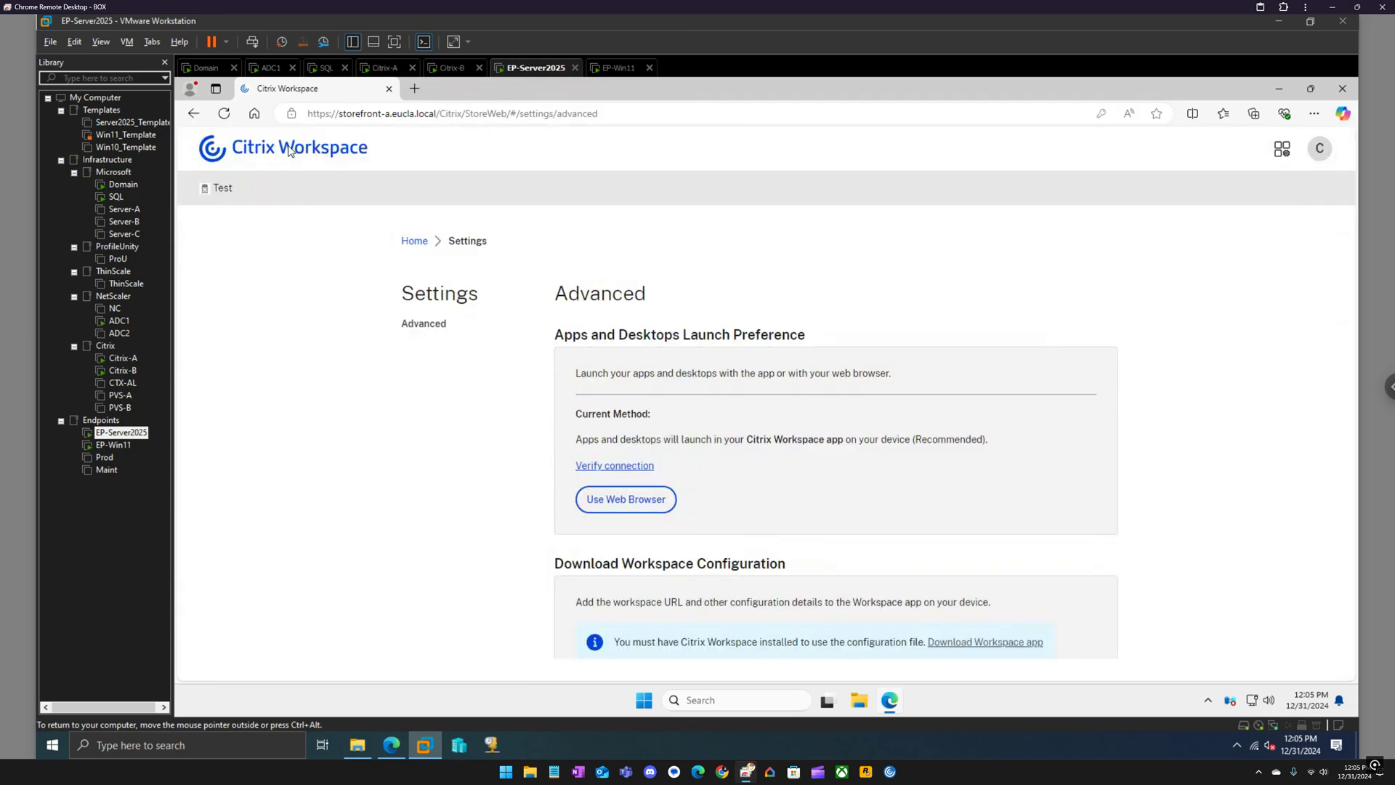
{"action": "left_click", "coordinate": [414, 242]}
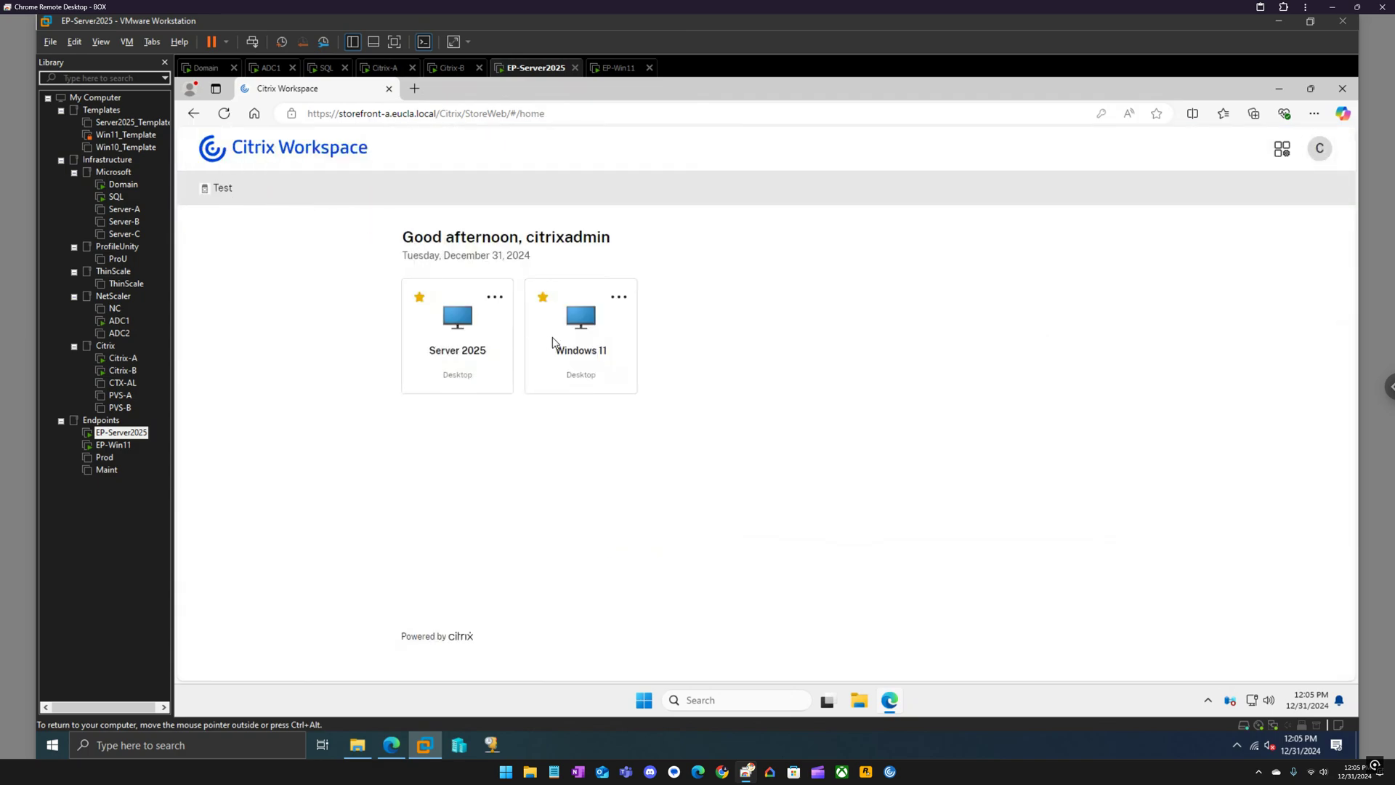
Start the Windows 11 desktop from its Workspace home tile into Desktop Viewer.
{"action": "left_click", "coordinate": [582, 328]}
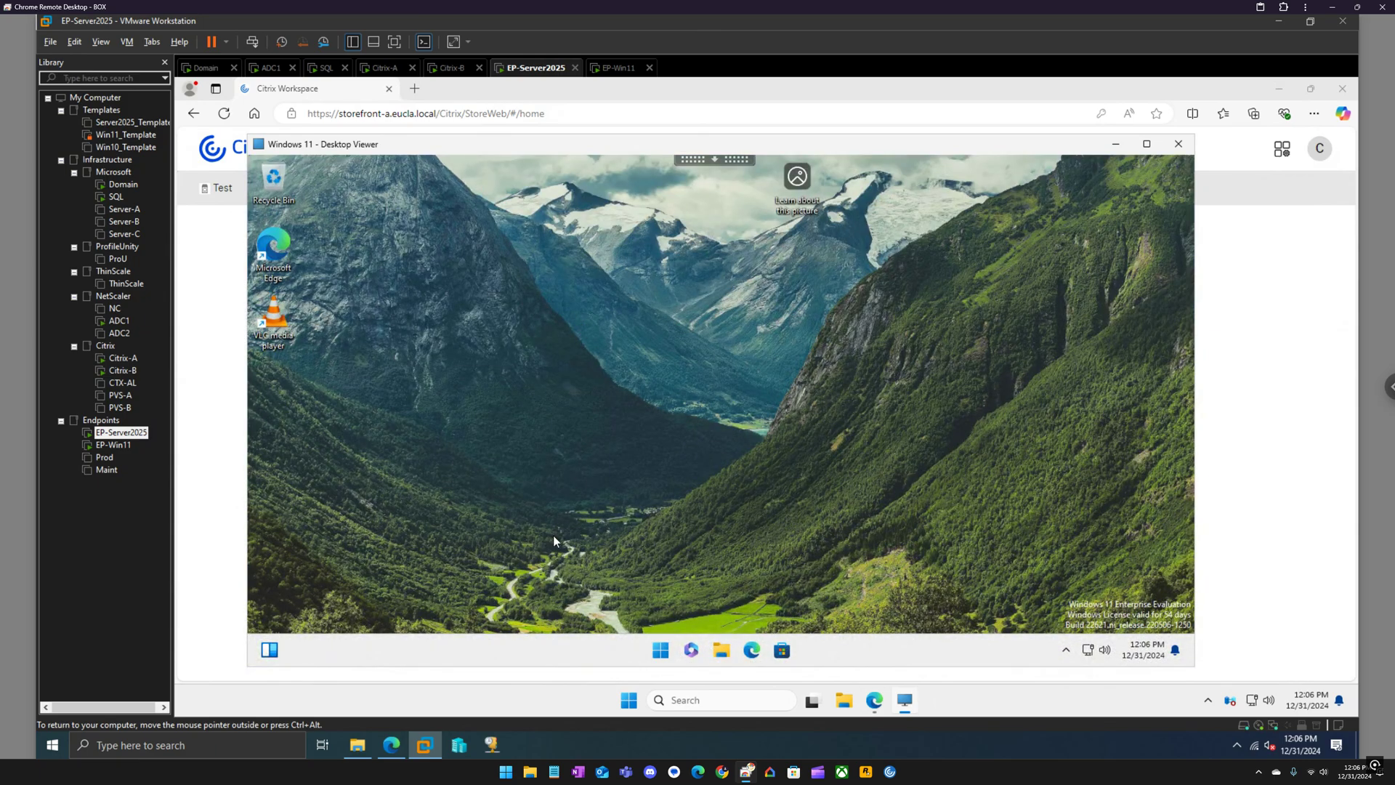
Switch the Widgets taskbar toggle to Off in Windows 11 Taskbar settings and close Settings.
{"action": "right_click", "coordinate": [574, 654]}
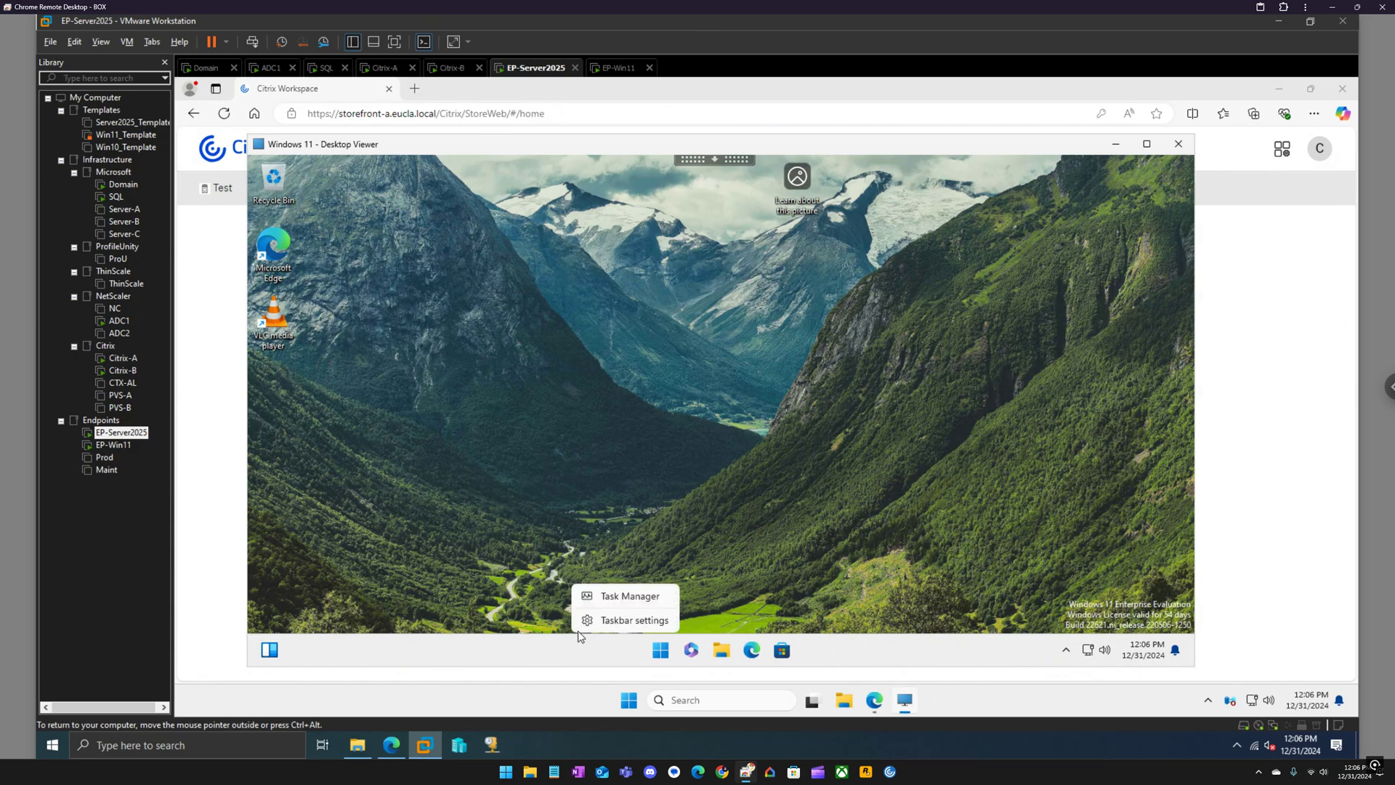
{"action": "left_click", "coordinate": [619, 622]}
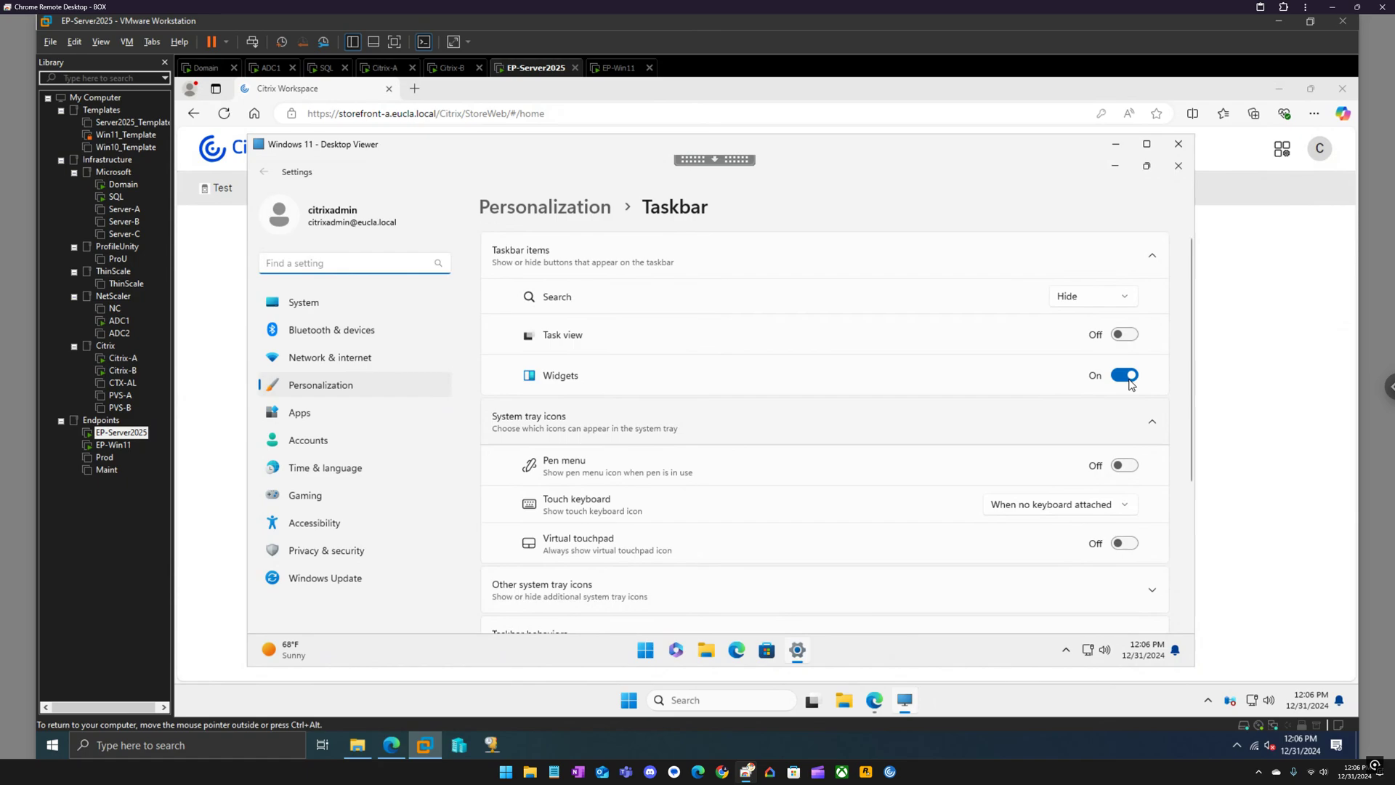
{"action": "left_click", "coordinate": [1130, 381]}
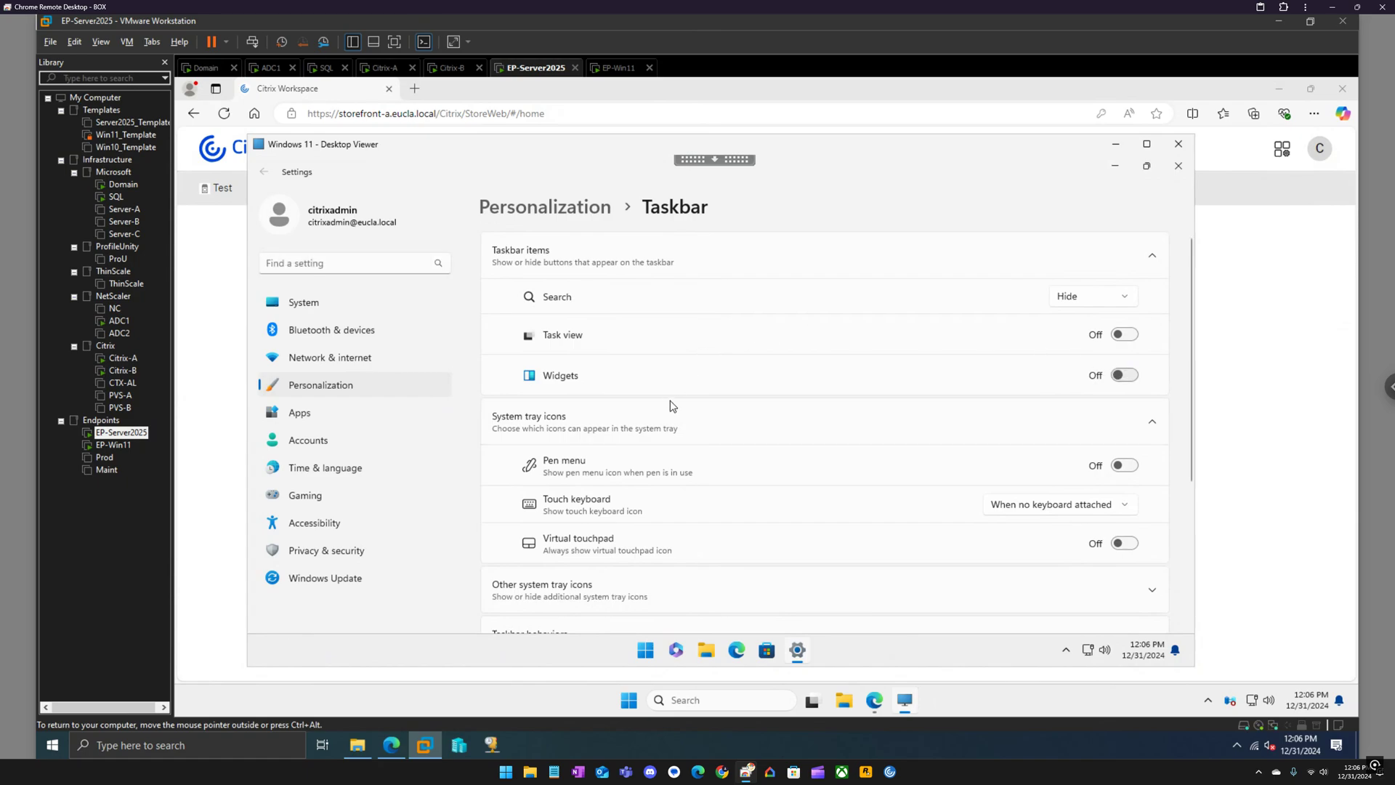
{"action": "left_click", "coordinate": [1179, 172]}
{"action": "left_click", "coordinate": [1180, 169]}
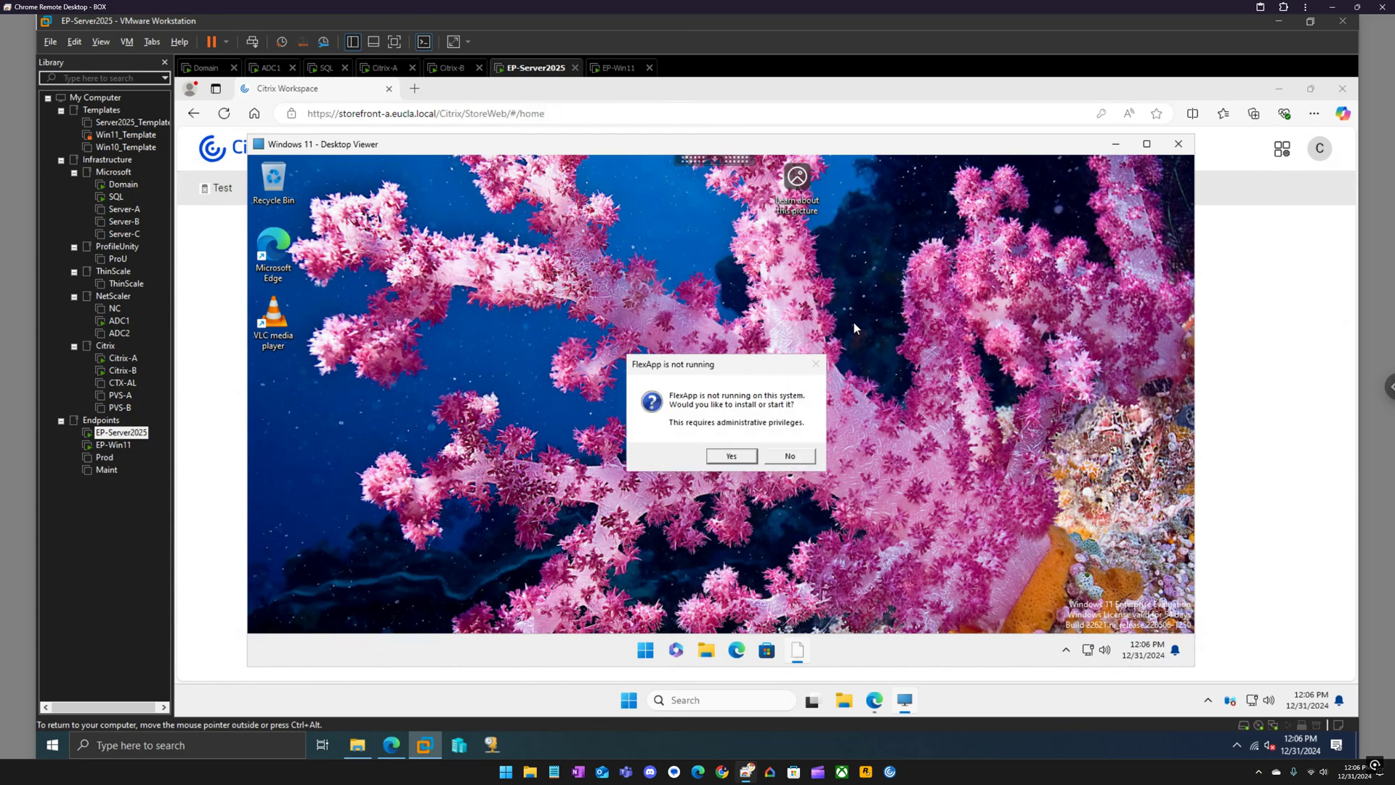
Approve the VLC FlexApp install and its VLC.exe UAC prompt, acknowledge success, and close Microsoft 365.
{"action": "left_click", "coordinate": [739, 457]}
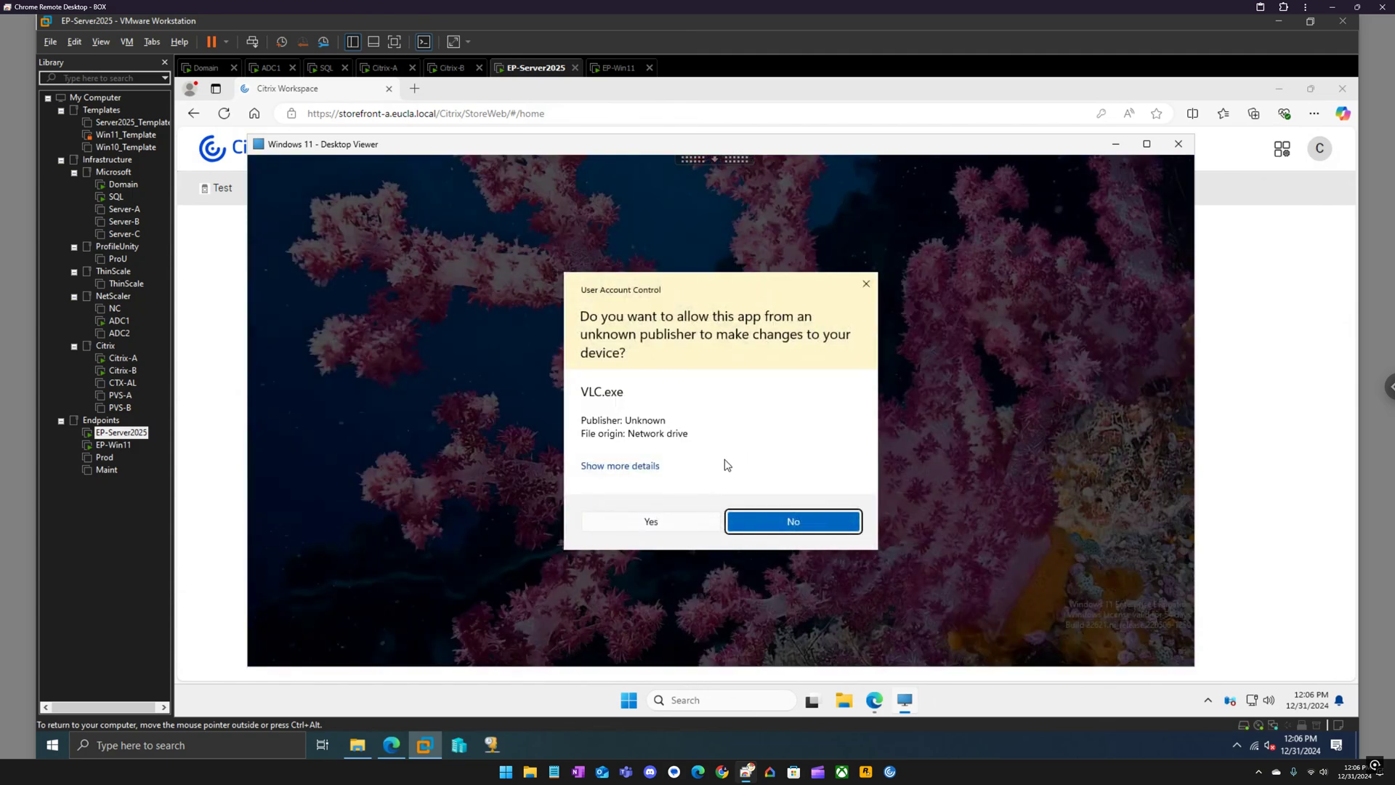
{"action": "left_click", "coordinate": [657, 522]}
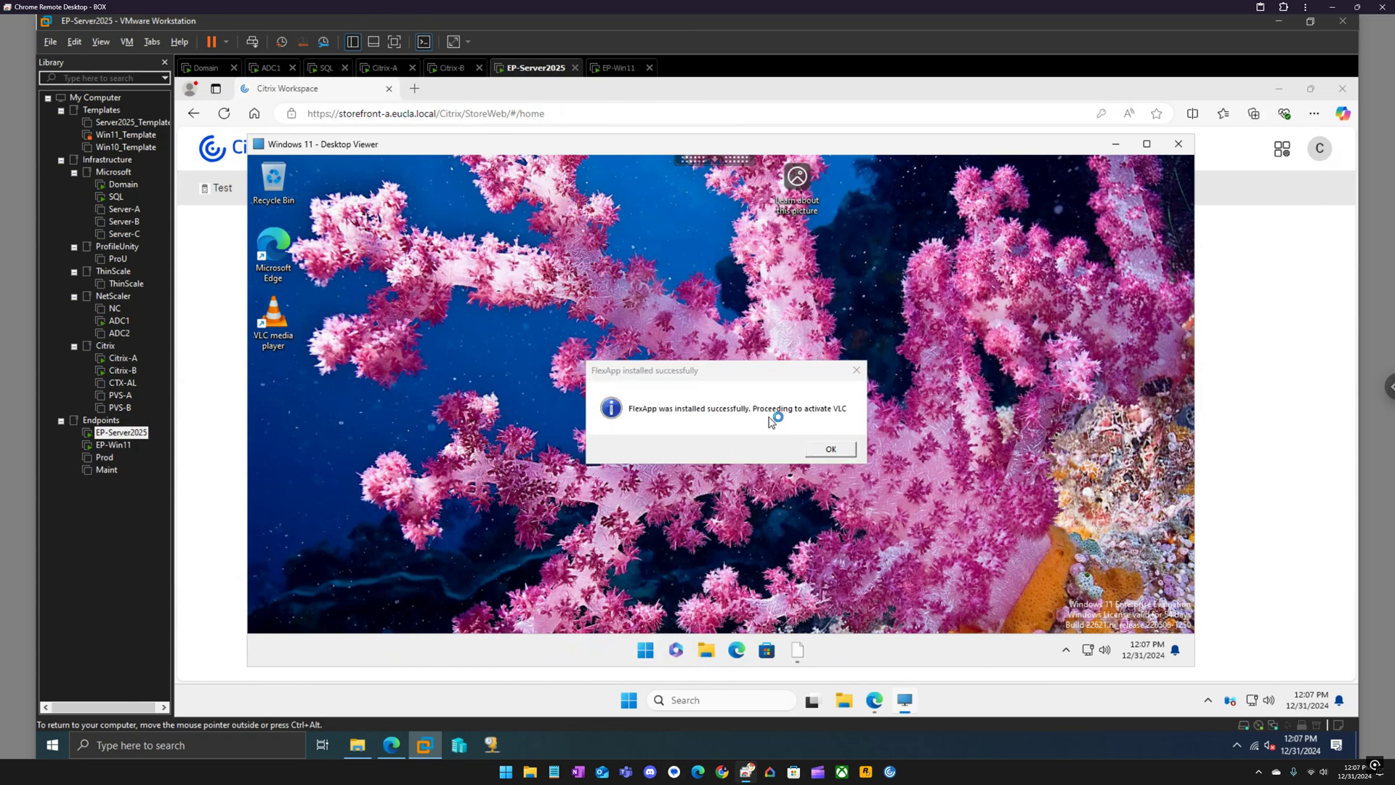
{"action": "left_click", "coordinate": [843, 450]}
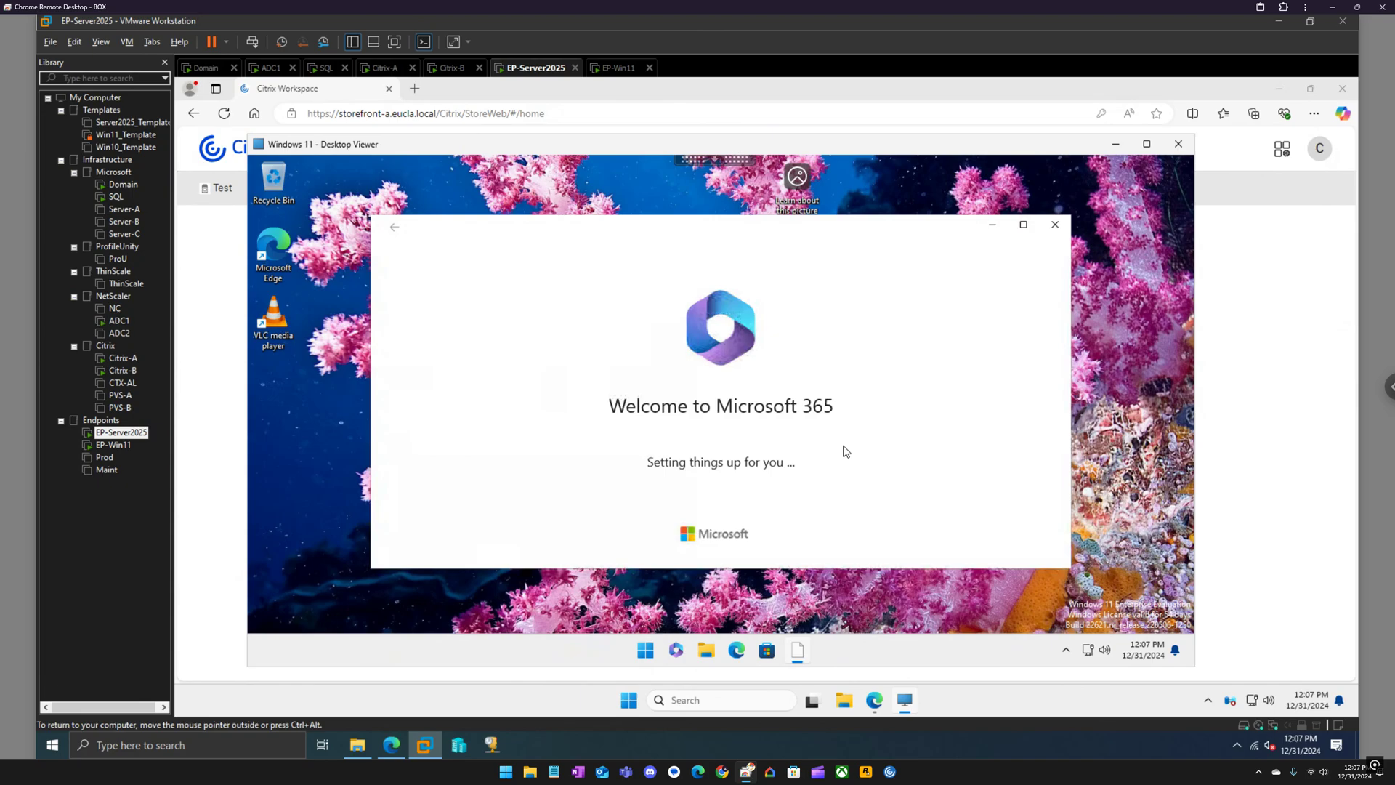
{"action": "left_click", "coordinate": [1056, 226]}
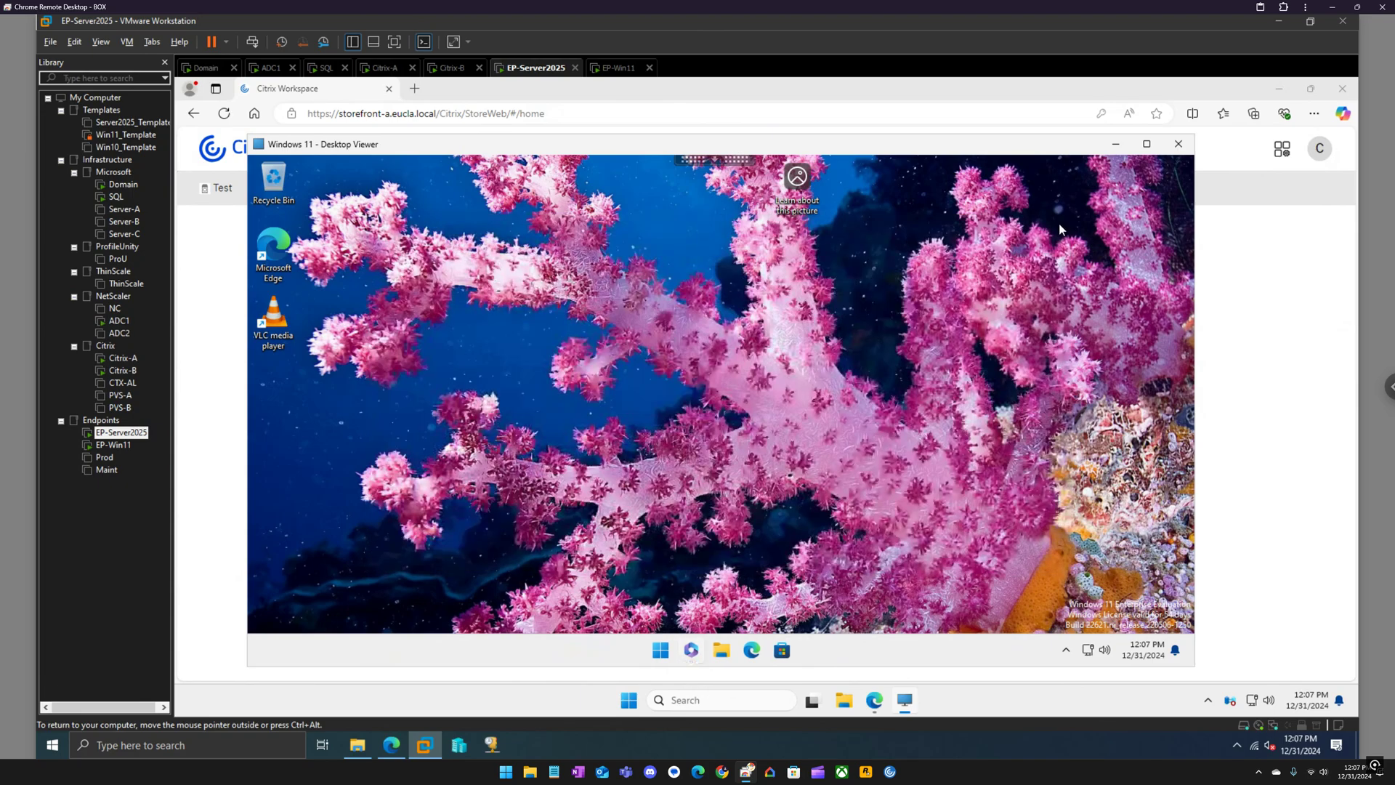
Start Microsoft Teams from the M section of the Start menu's All apps list.
{"action": "left_click", "coordinate": [661, 651]}
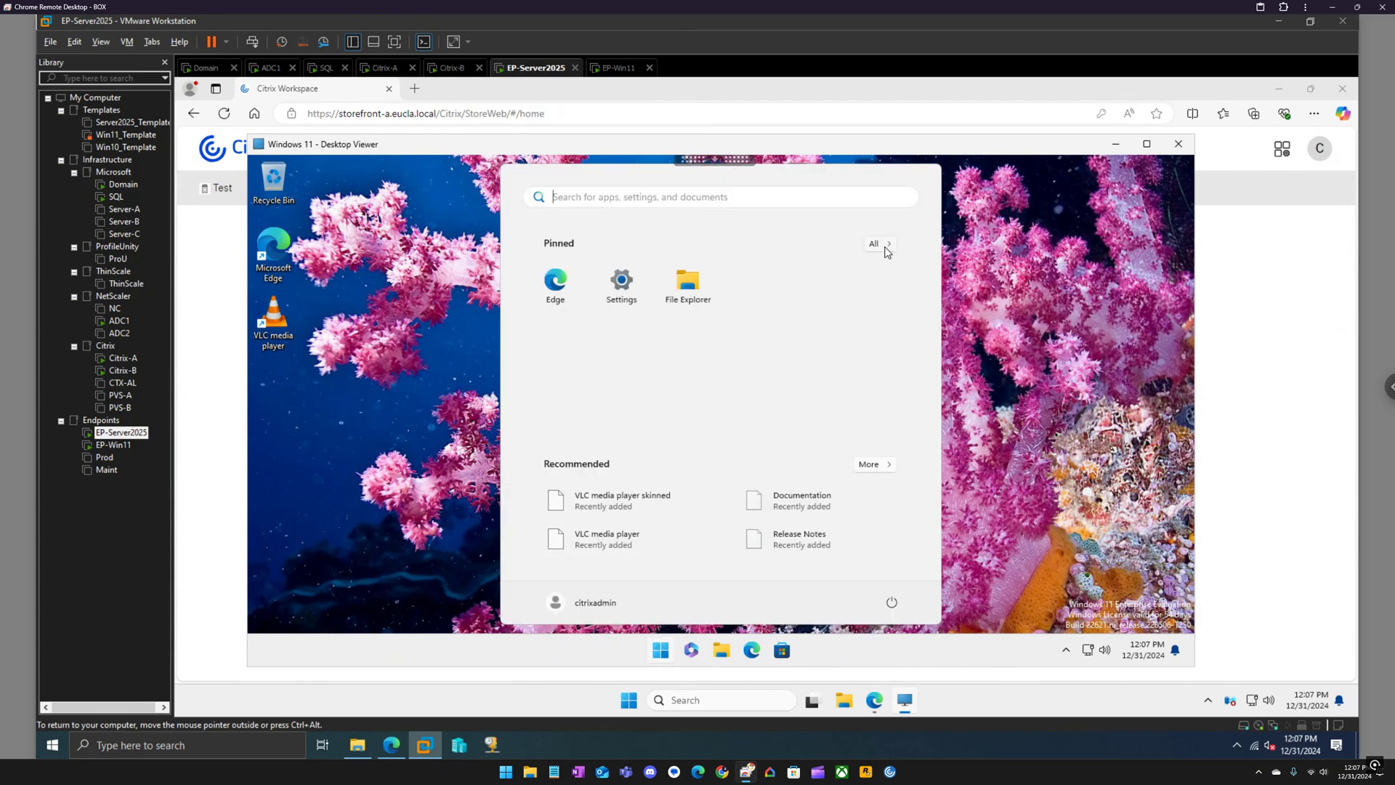
{"action": "left_click", "coordinate": [885, 247]}
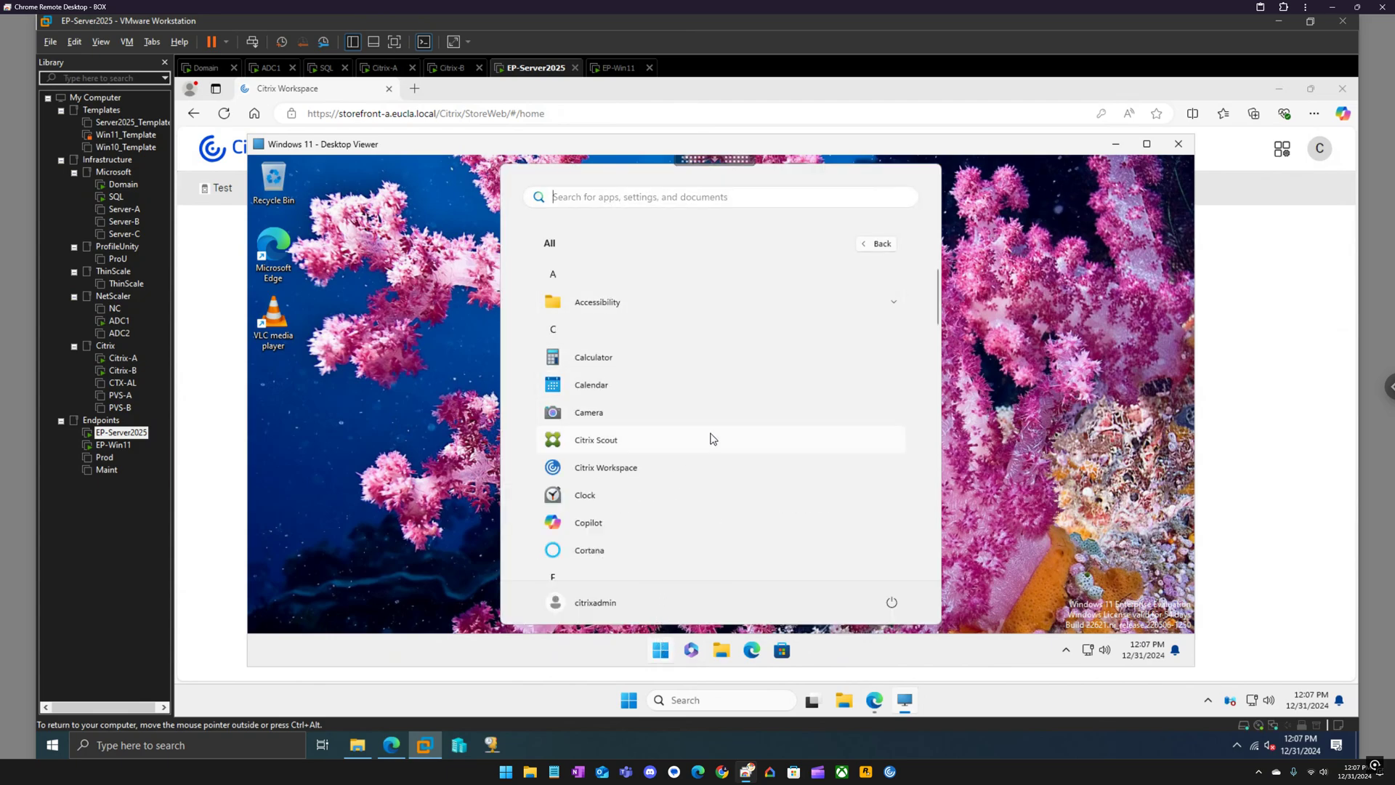
{"action": "scroll", "coordinate": [712, 440], "scroll_direction": "down", "scroll_amount": 5}
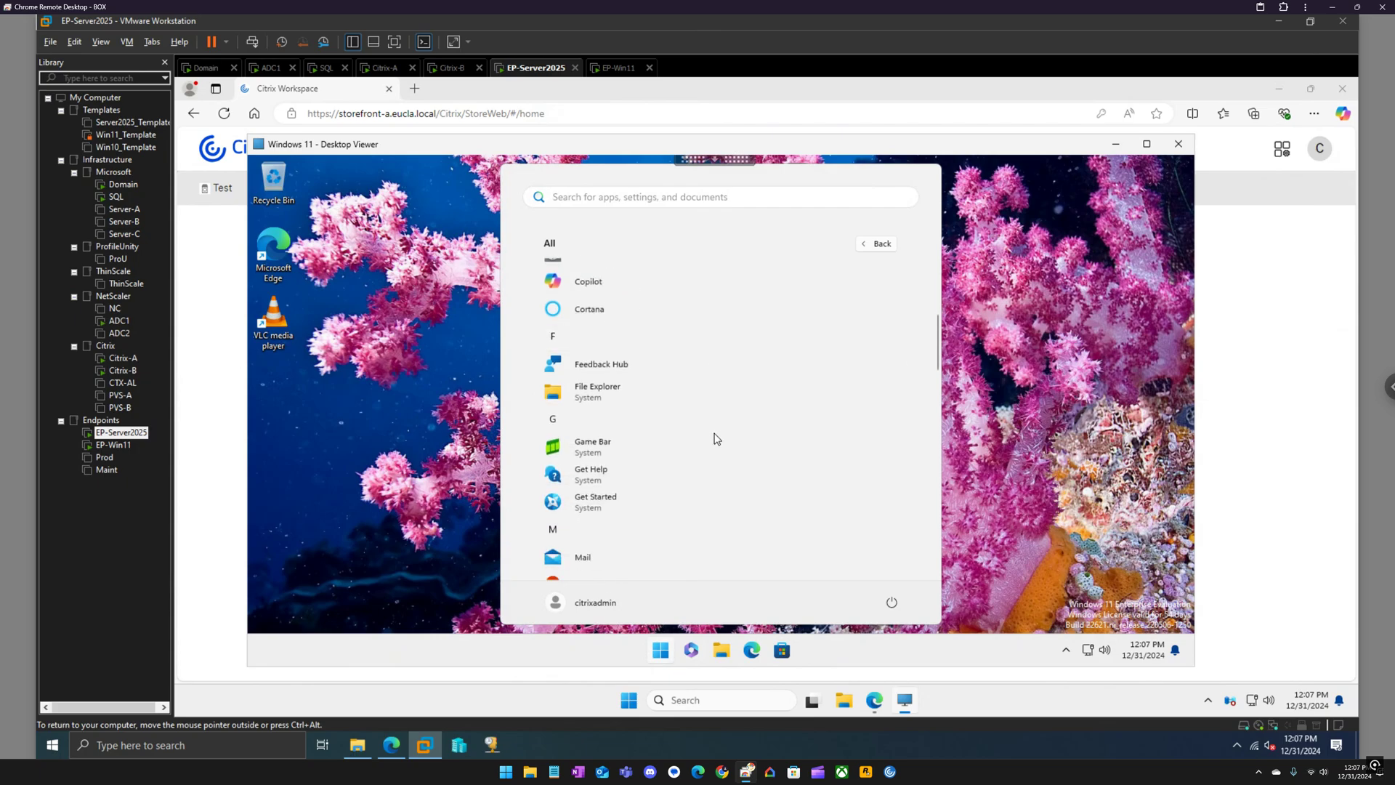
{"action": "scroll", "coordinate": [718, 444], "scroll_direction": "down", "scroll_amount": 4}
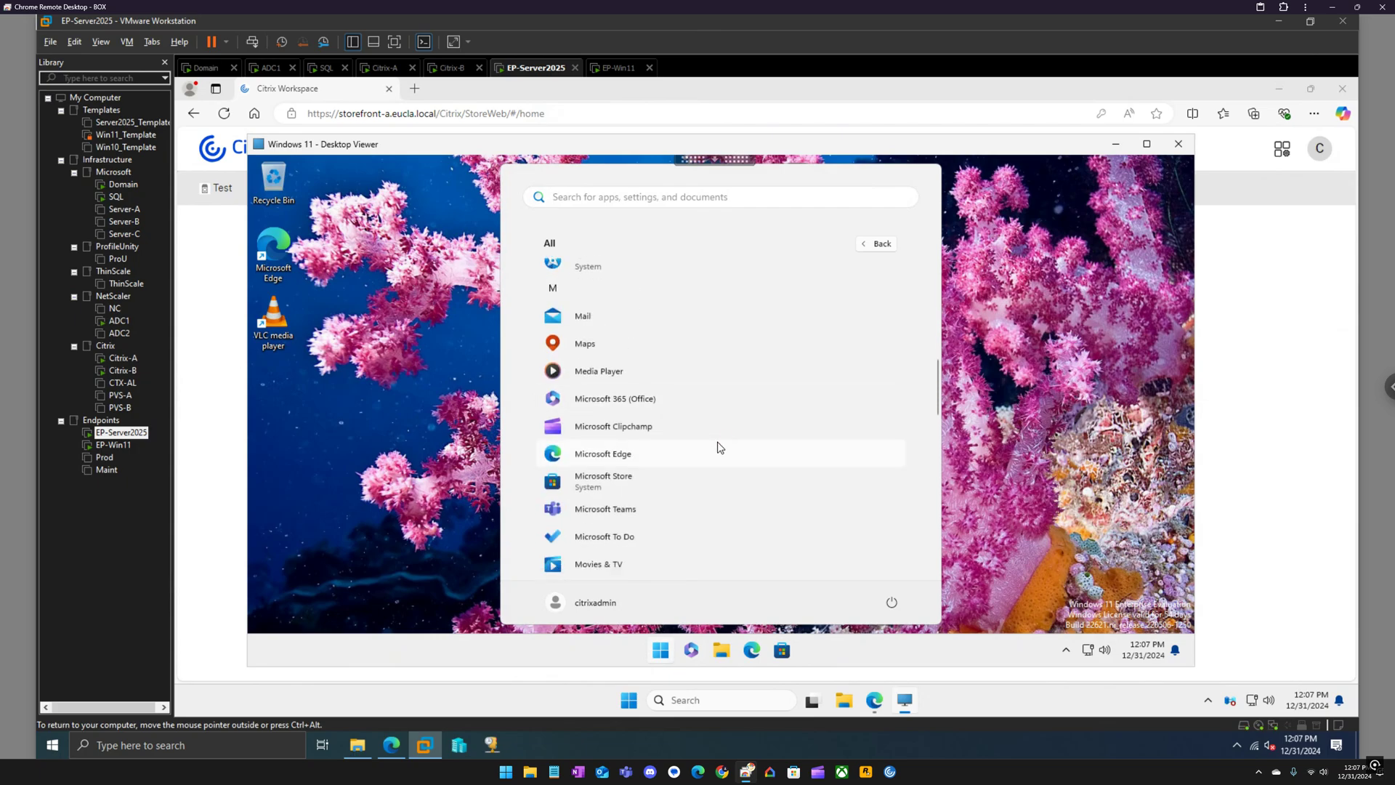
{"action": "left_click", "coordinate": [606, 510]}
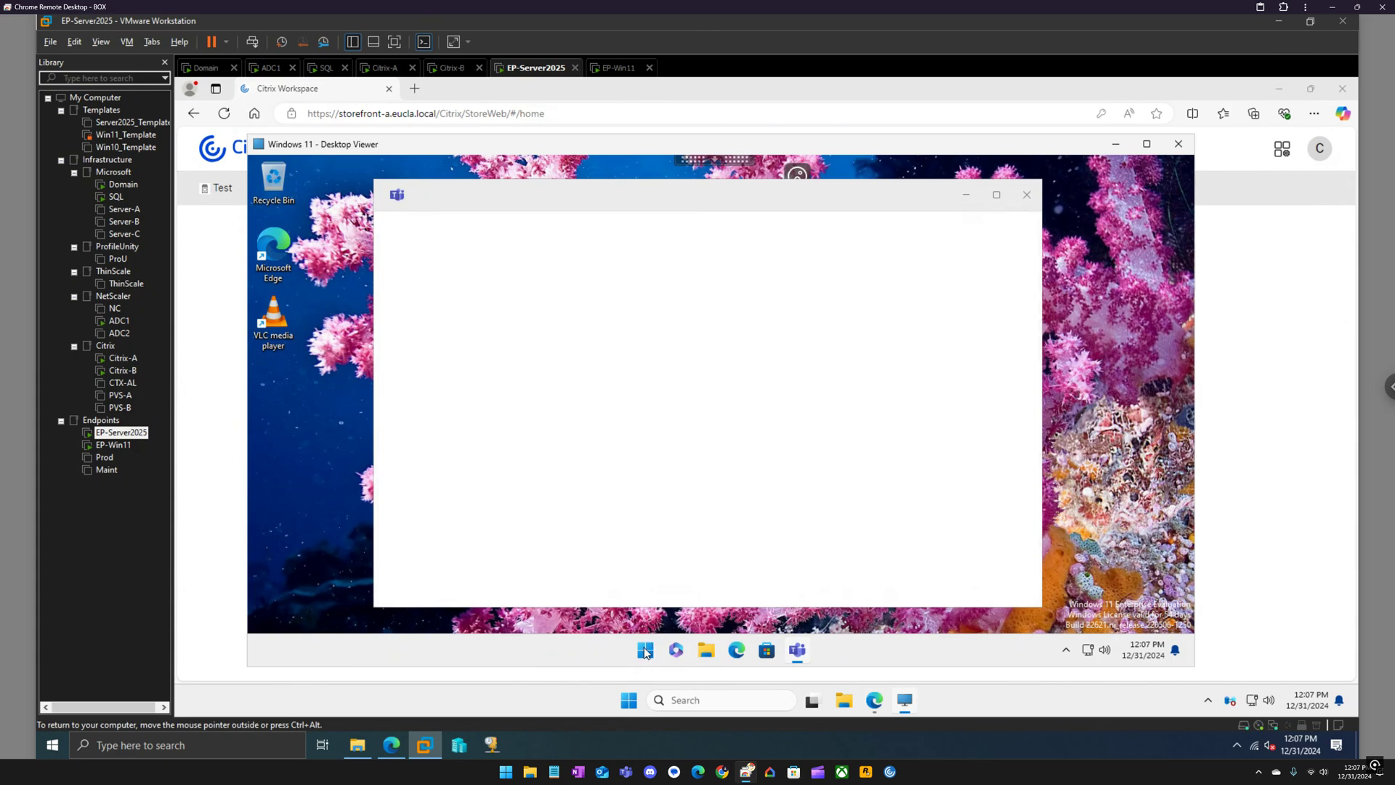
Check the 49.98 GB profile volume in Disk Management via Win+X, then close Disk Management.
{"action": "key", "text": "super+x"}
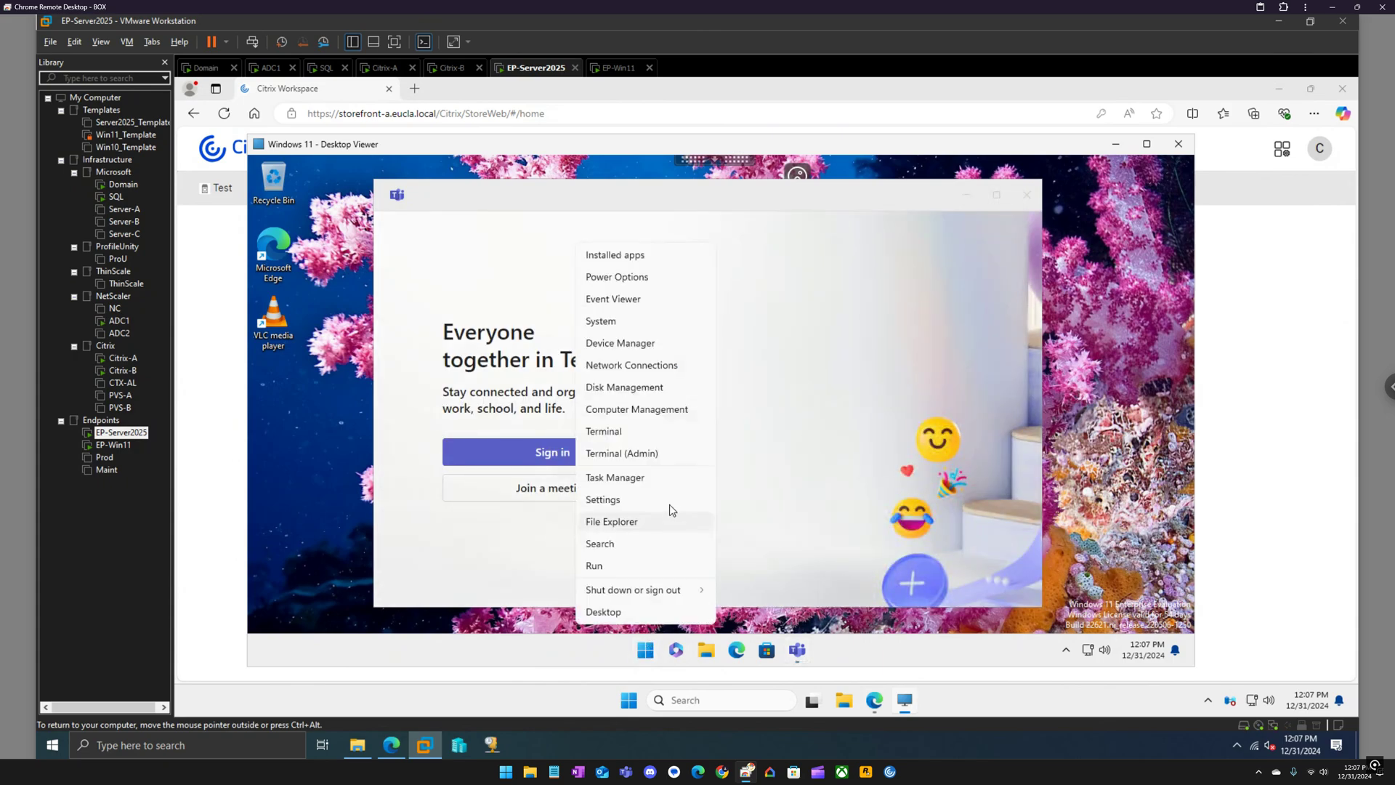
{"action": "left_click", "coordinate": [633, 388]}
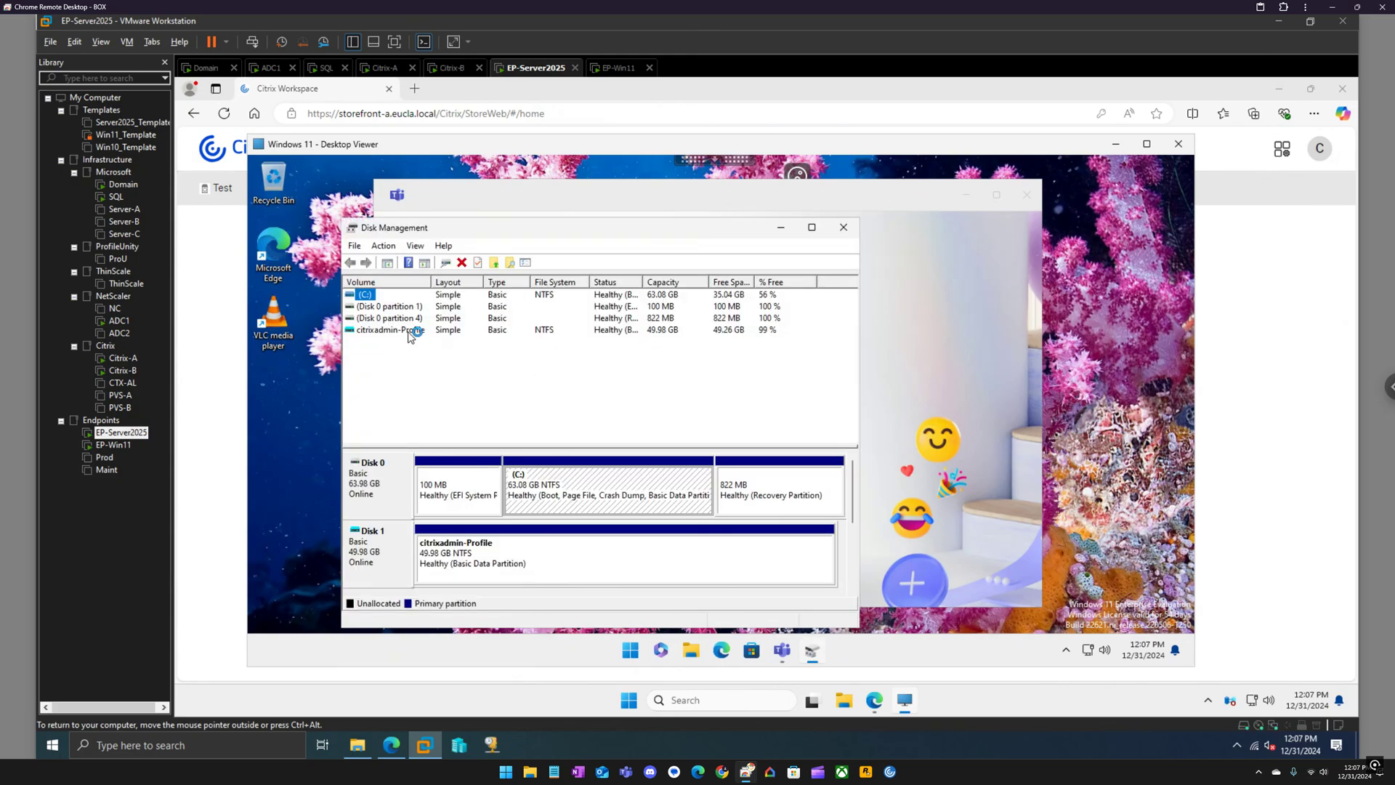
{"action": "left_click", "coordinate": [420, 330]}
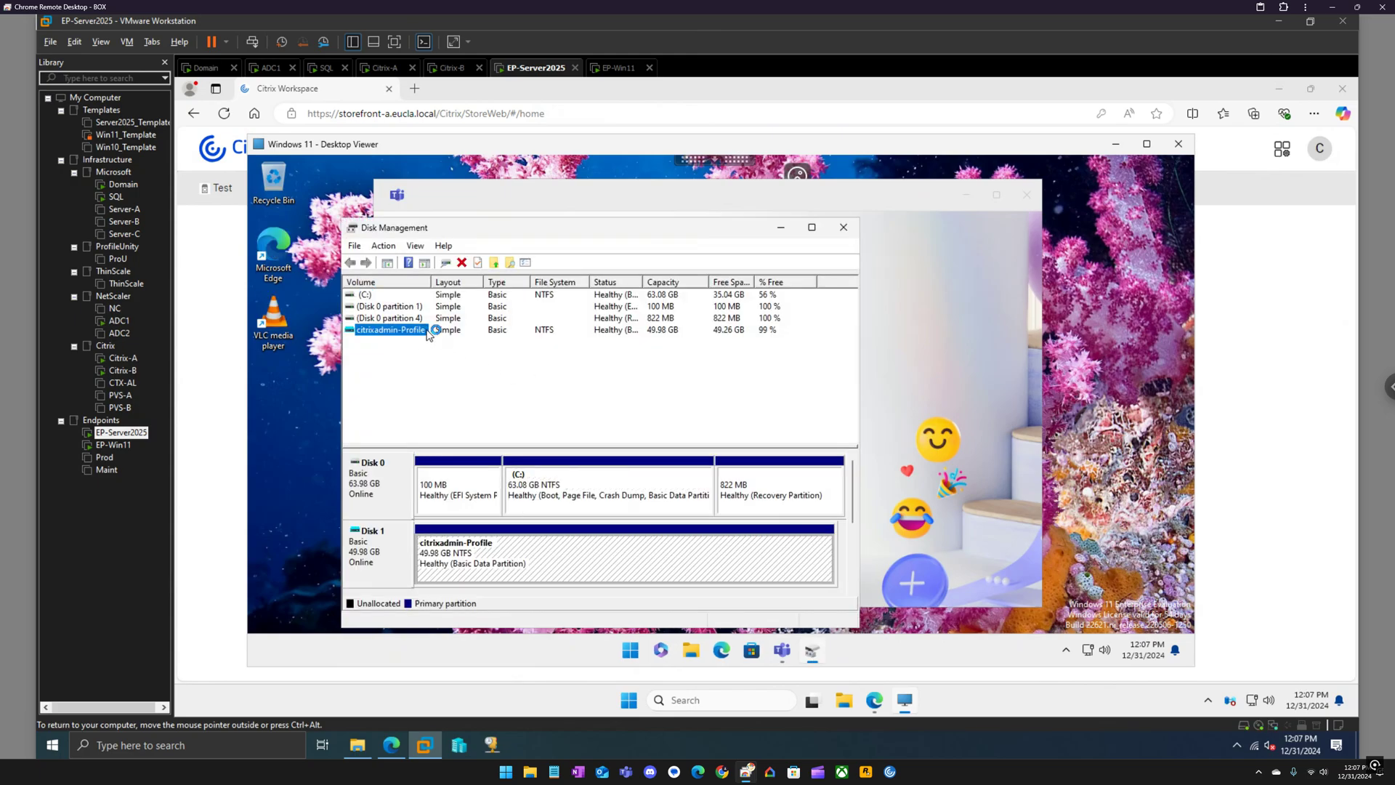
{"action": "left_click", "coordinate": [843, 227]}
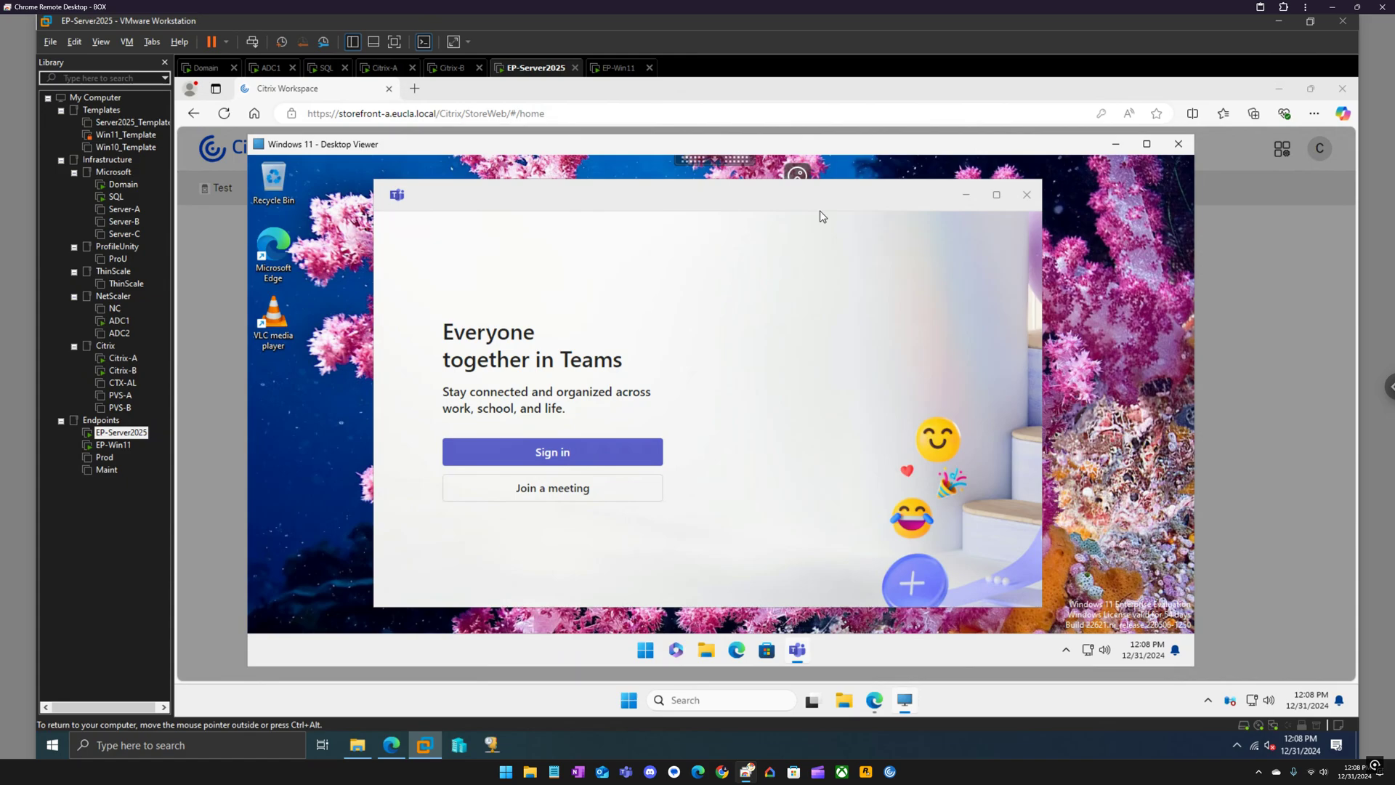
{"action": "left_click", "coordinate": [1025, 196]}
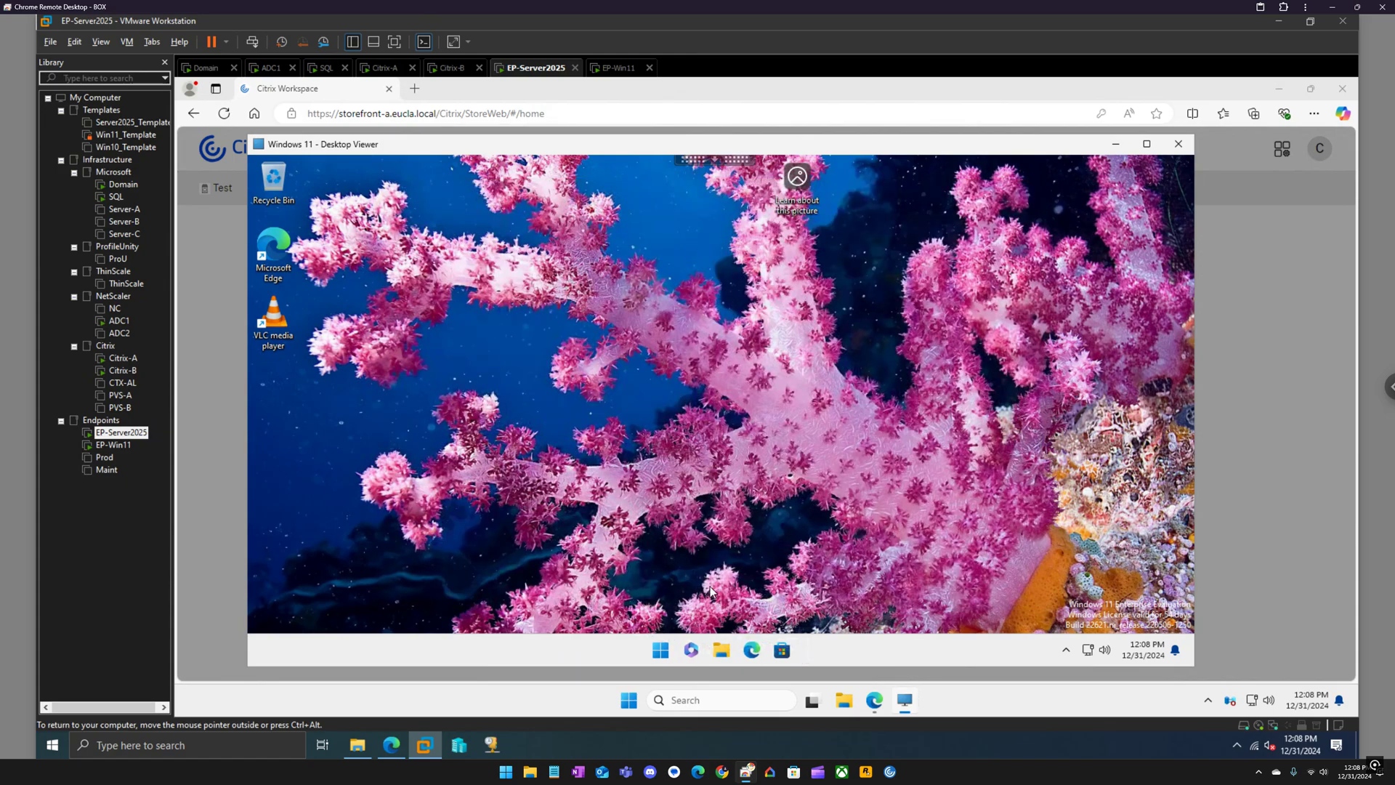
{"action": "left_click", "coordinate": [662, 649]}
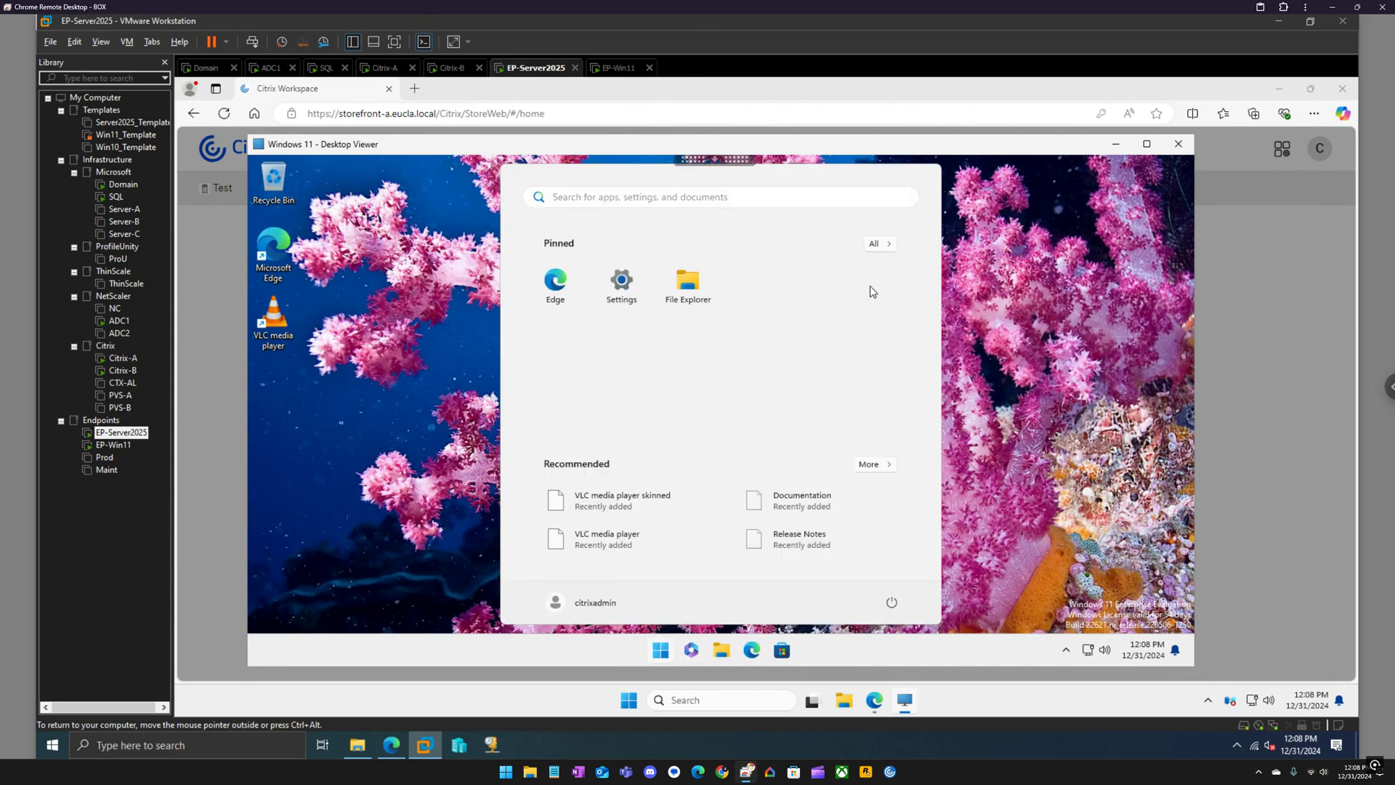
{"action": "left_click", "coordinate": [892, 243]}
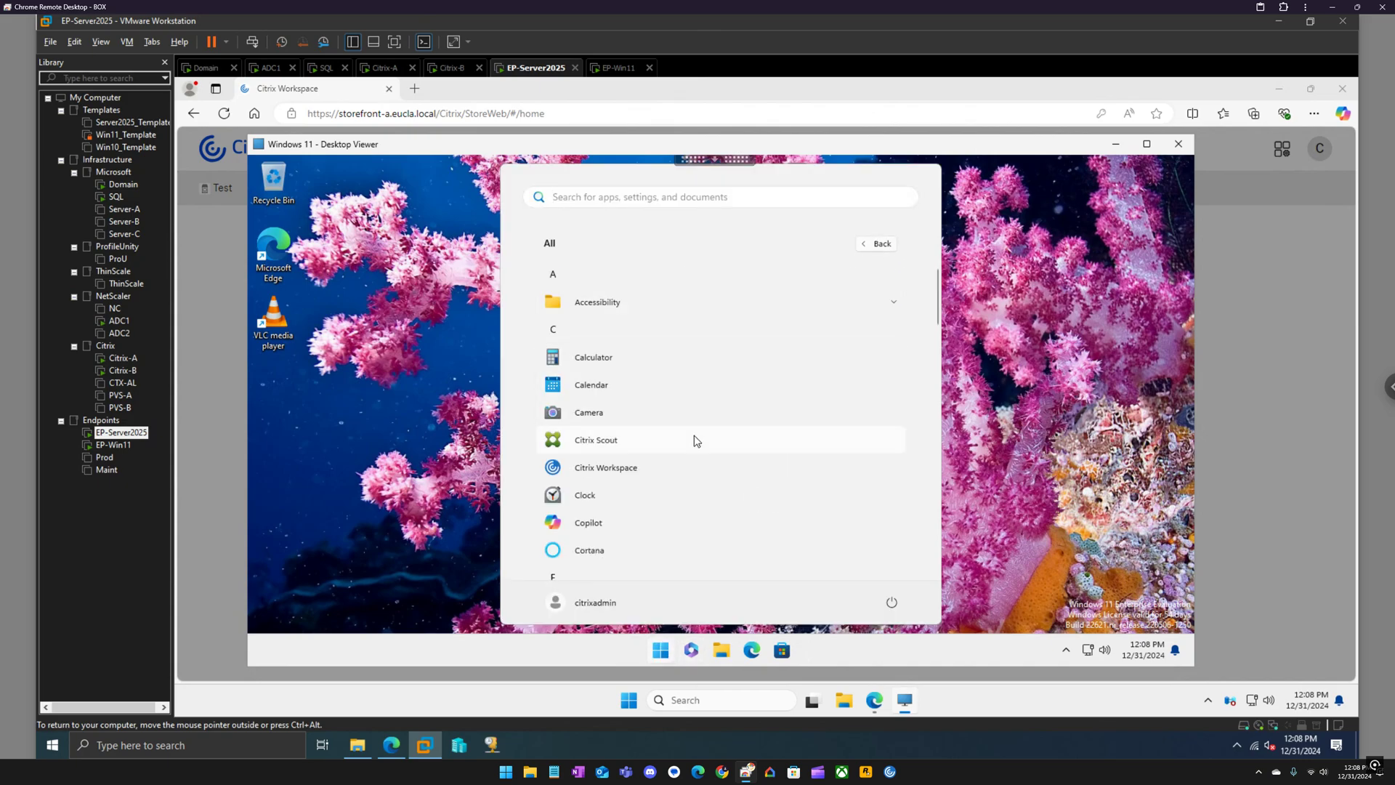
{"action": "scroll", "coordinate": [698, 439], "scroll_direction": "down", "scroll_amount": 5}
{"action": "scroll", "coordinate": [702, 440], "scroll_direction": "down", "scroll_amount": 3}
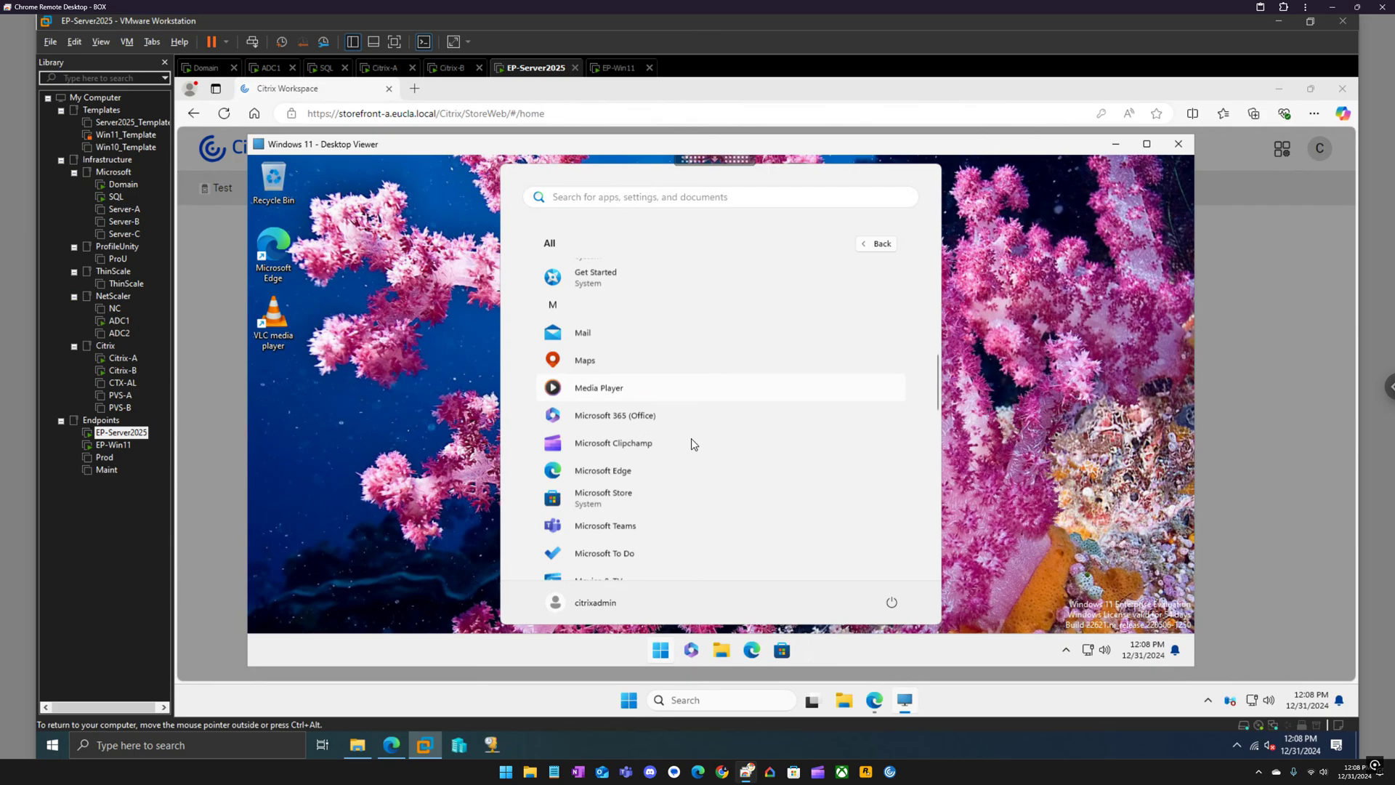
{"action": "left_click", "coordinate": [603, 510]}
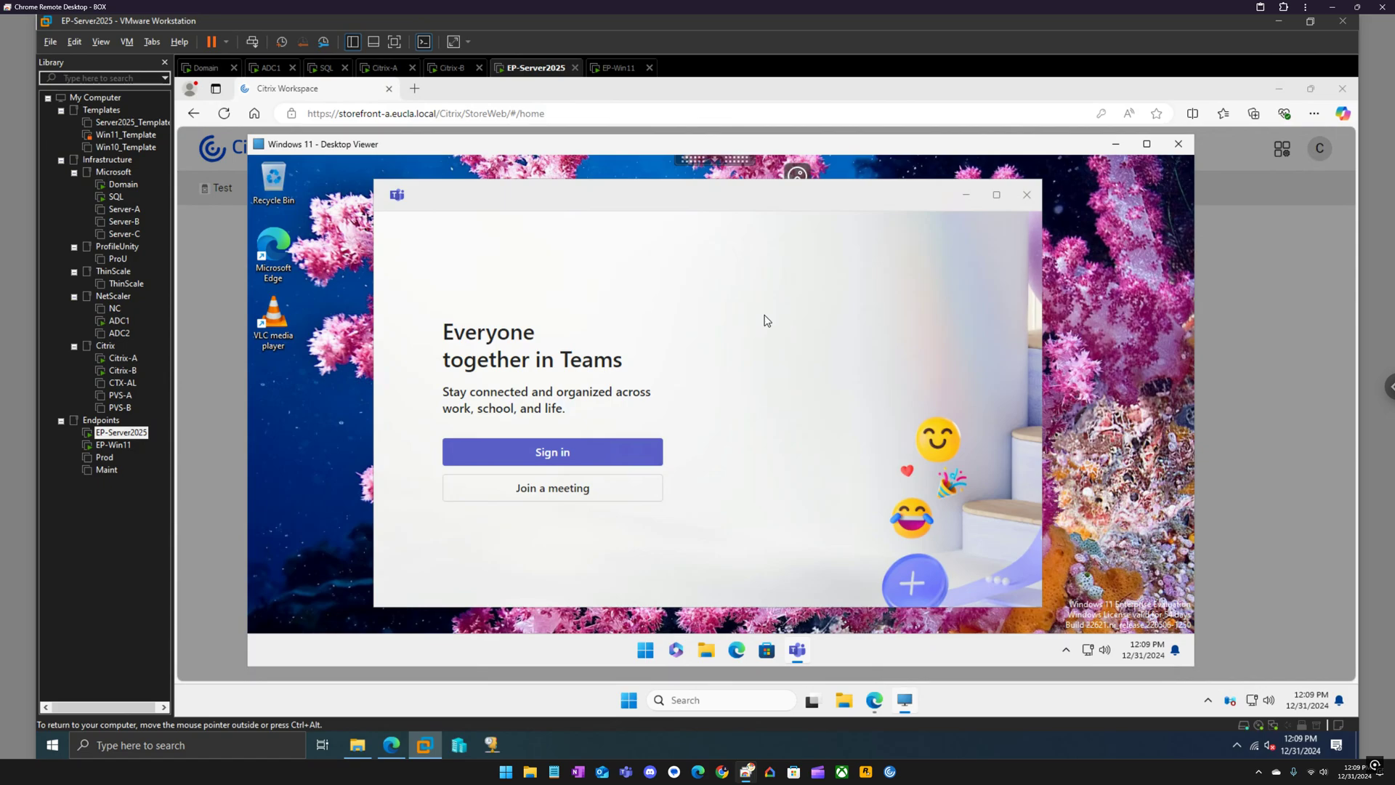
Close the Teams welcome window and quit Teams from the system tray.
{"action": "left_click", "coordinate": [1026, 195]}
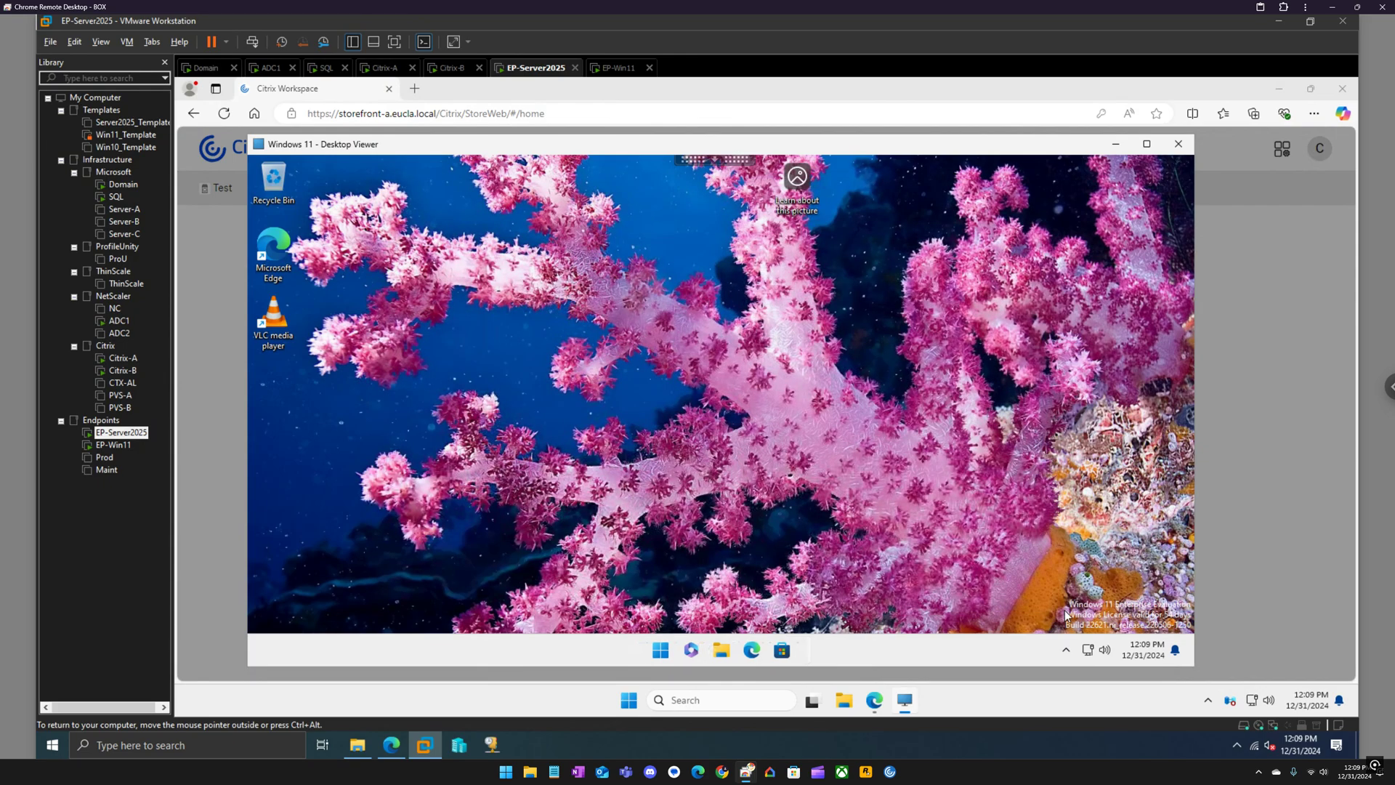
{"action": "left_click", "coordinate": [1066, 653]}
{"action": "right_click", "coordinate": [1025, 608]}
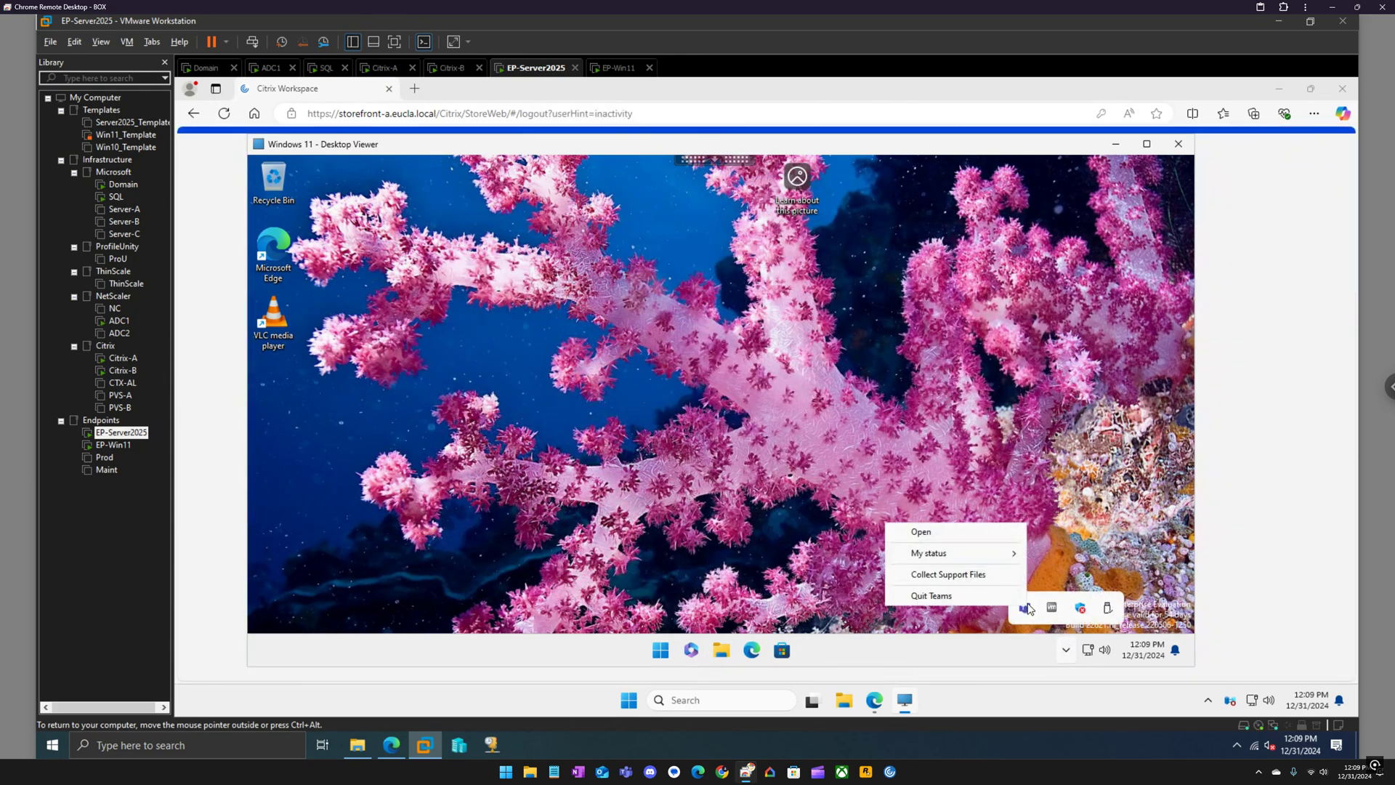
{"action": "left_click", "coordinate": [997, 597]}
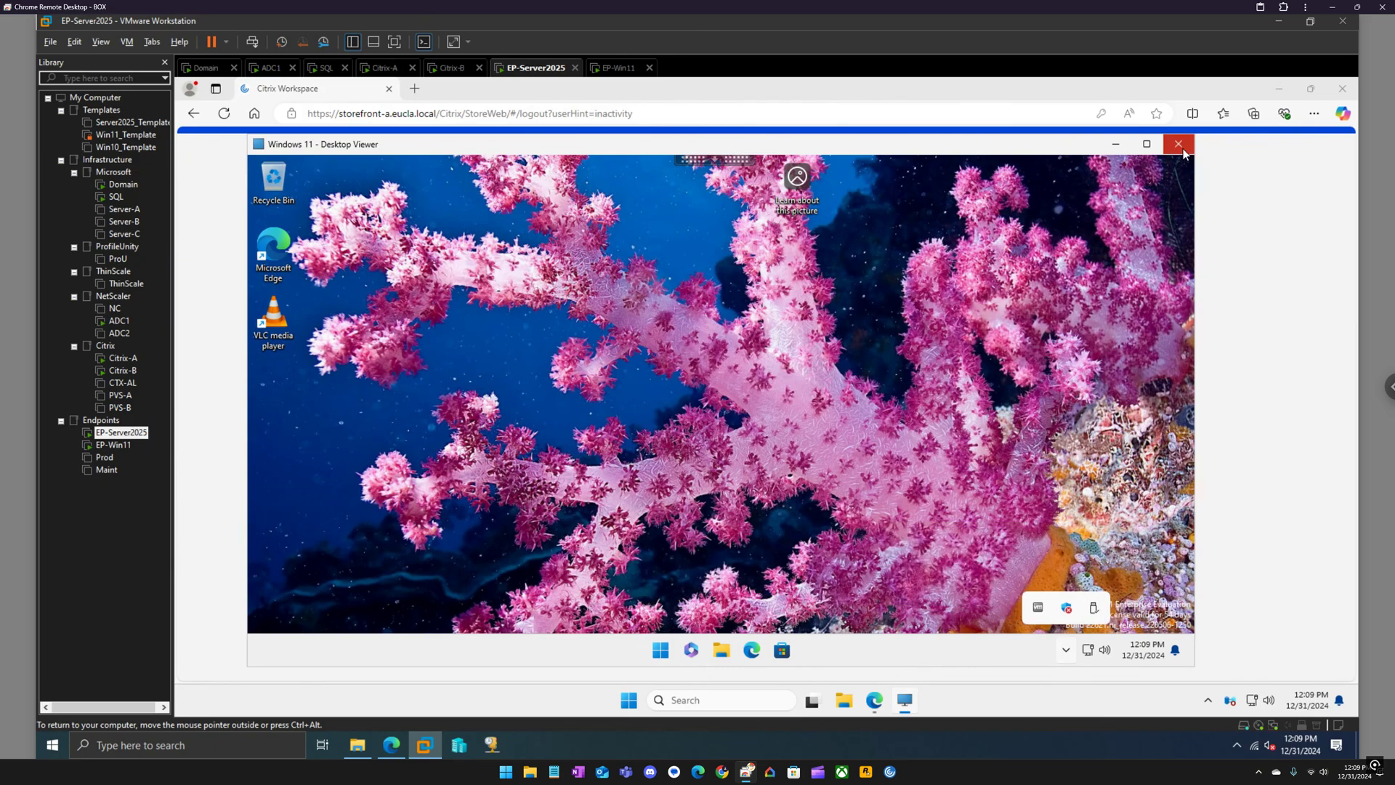
Disconnect the Windows 11 Desktop Viewer session with 'Don't ask me again' ticked, returning to Edge.
{"action": "left_click", "coordinate": [1178, 144]}
{"action": "left_click", "coordinate": [674, 381]}
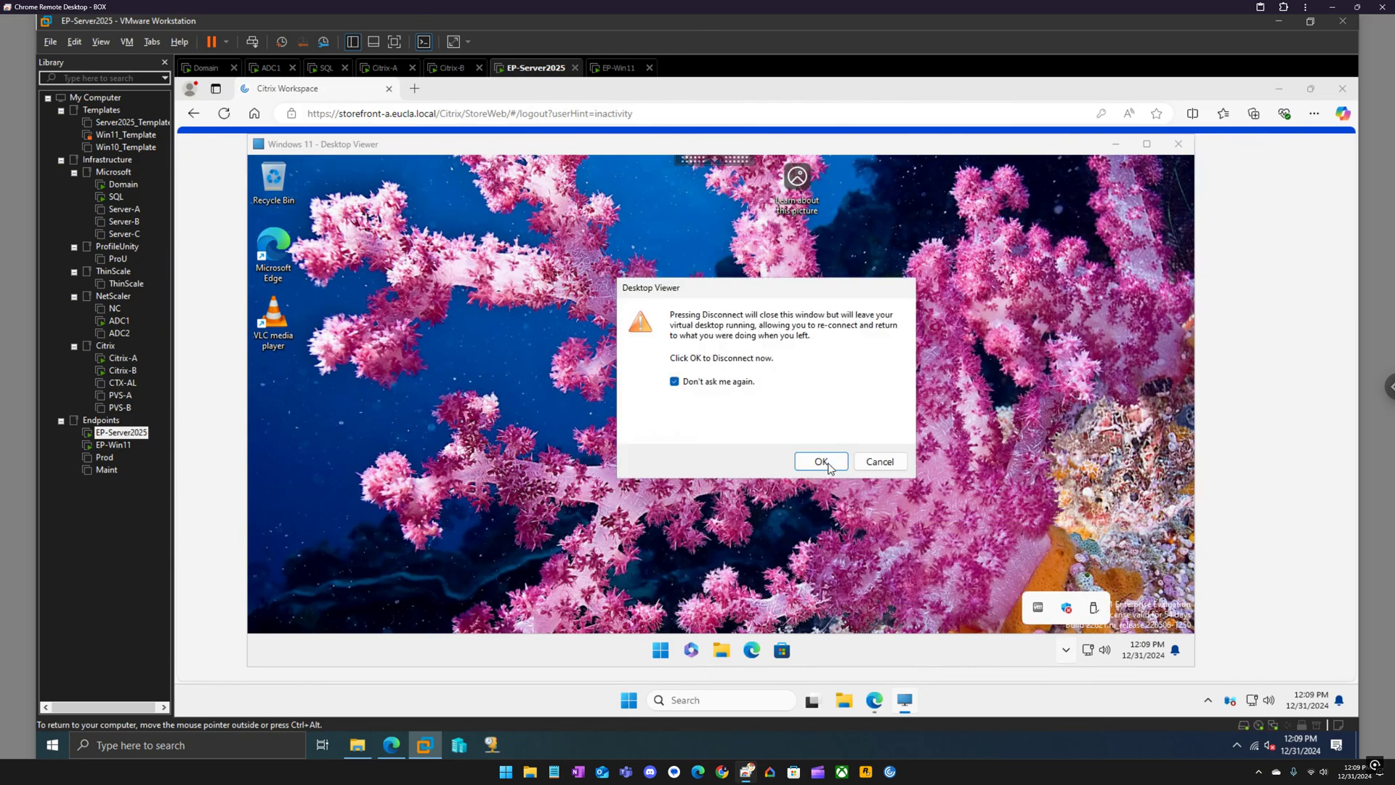
{"action": "left_click", "coordinate": [821, 462]}
{"action": "left_click", "coordinate": [391, 745]}
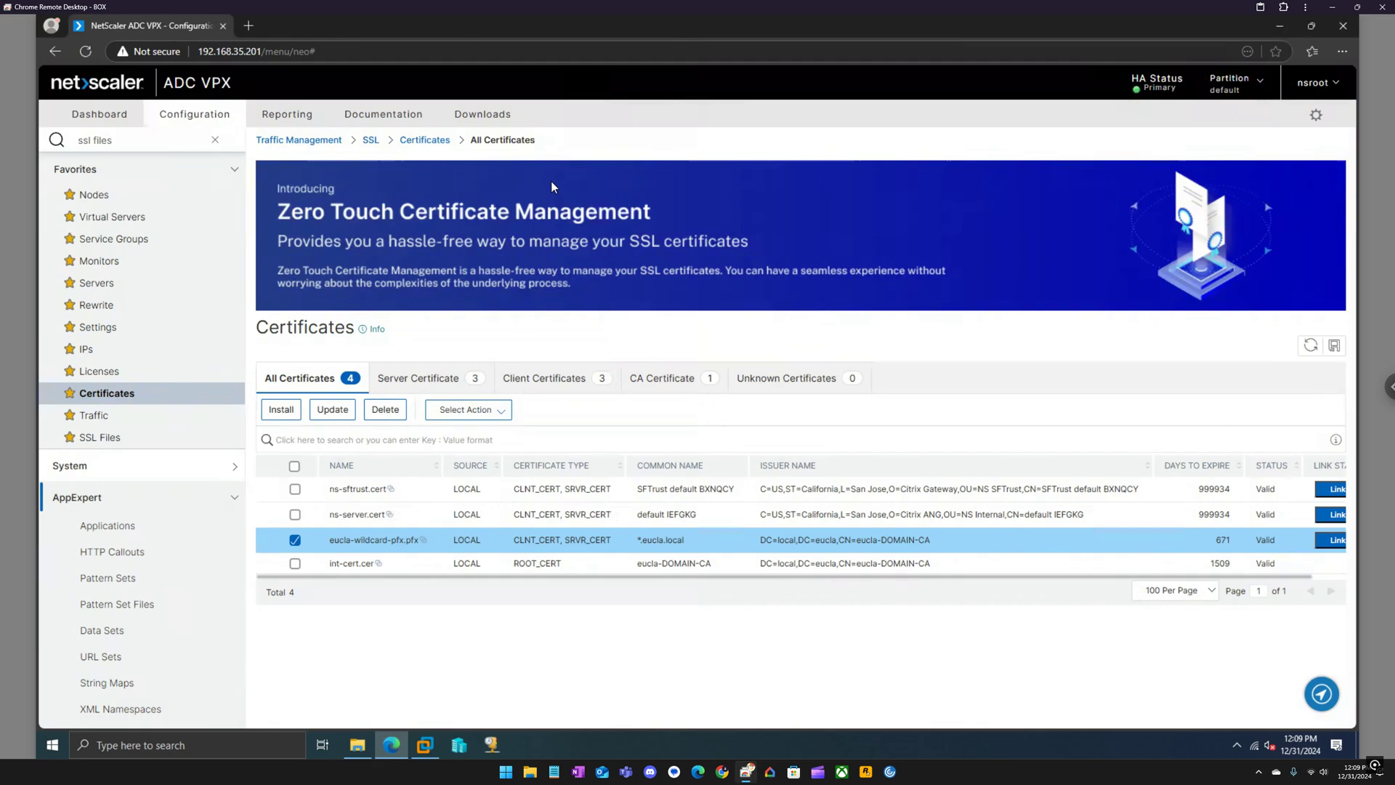
In a new tab, sign in to the Citrix Workspace store with the admin user name and password, and launch Windows 11.
{"action": "left_click", "coordinate": [250, 26]}
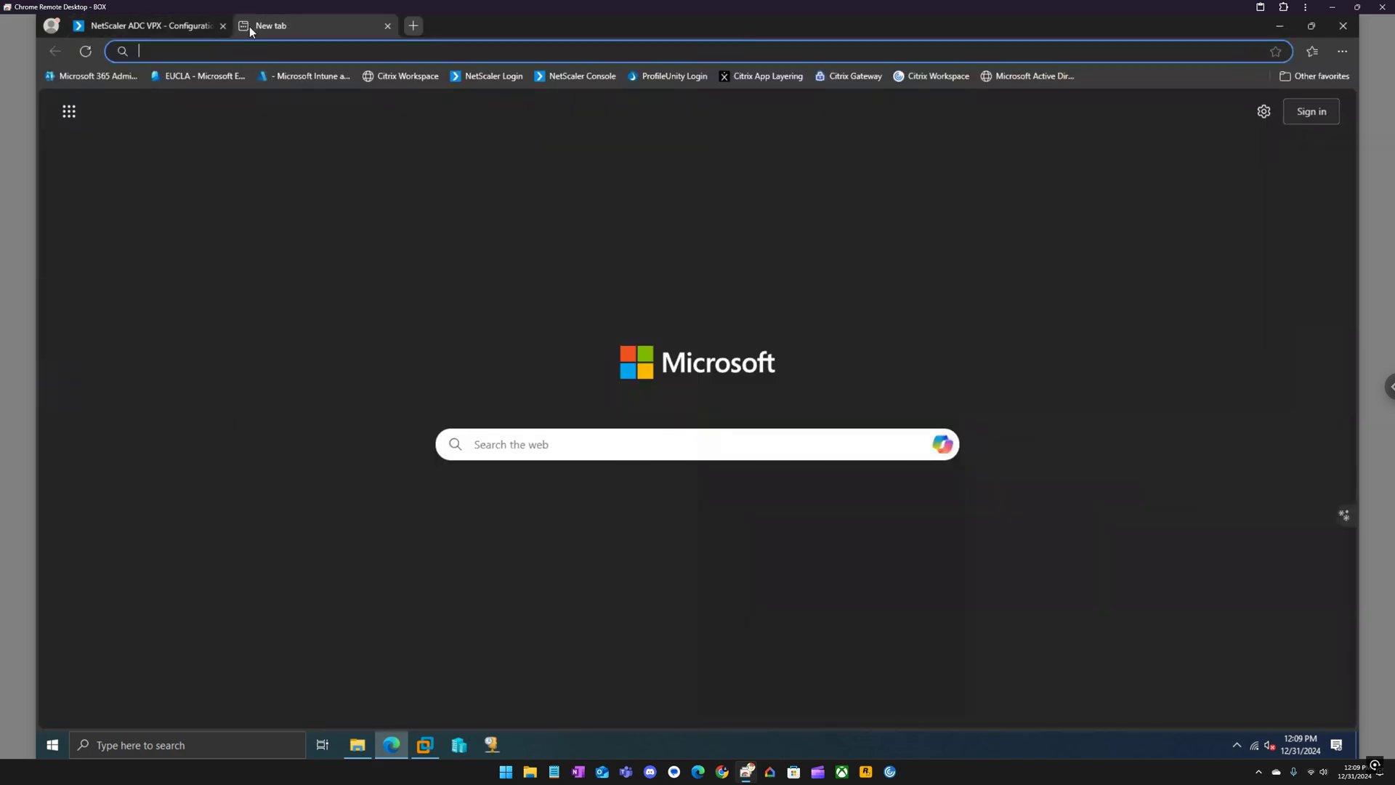
{"action": "left_click", "coordinate": [939, 75]}
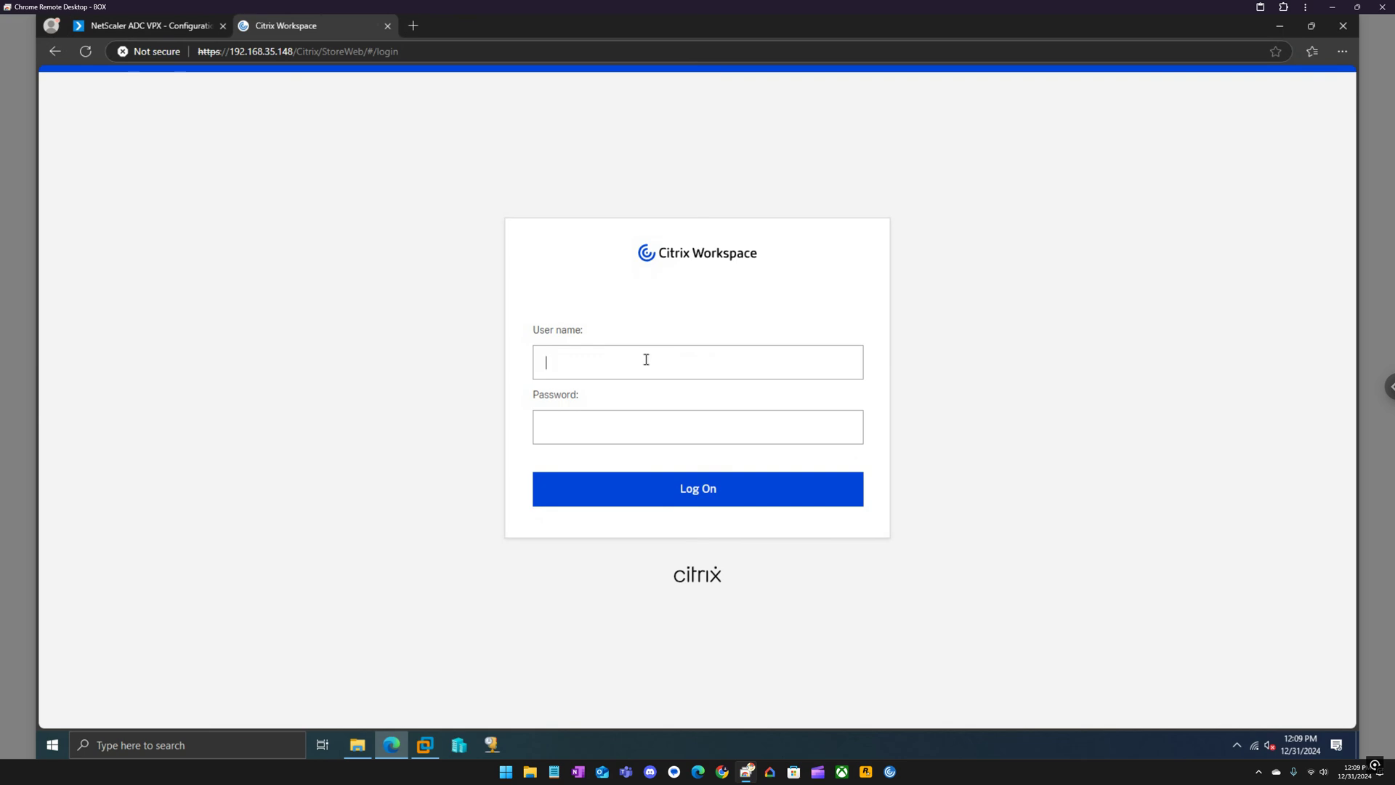
{"action": "type", "text": "citrixadmin"}
{"action": "key", "text": "Tab"}
{"action": "type", "text": "citrix@123"}
{"action": "key", "text": "Return"}
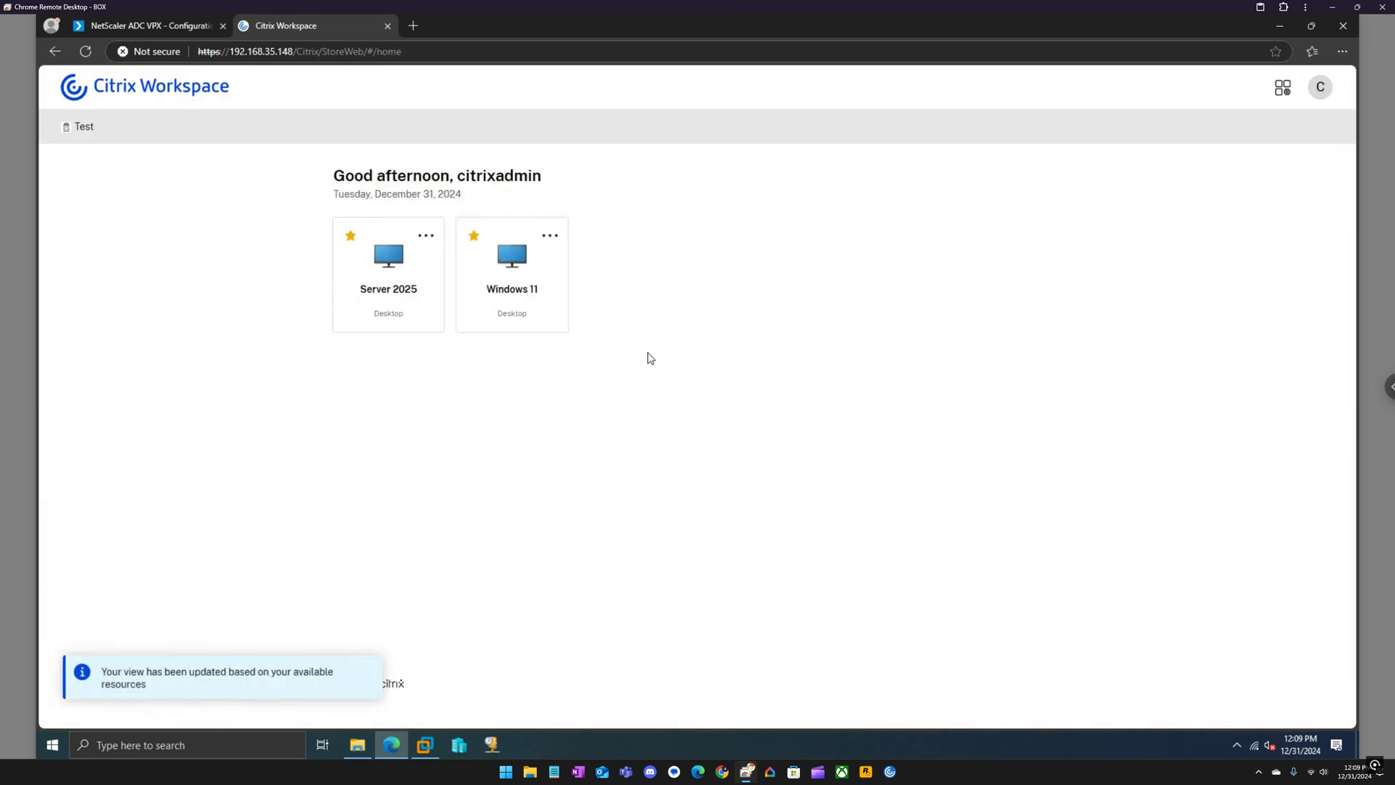
{"action": "left_click", "coordinate": [511, 269]}
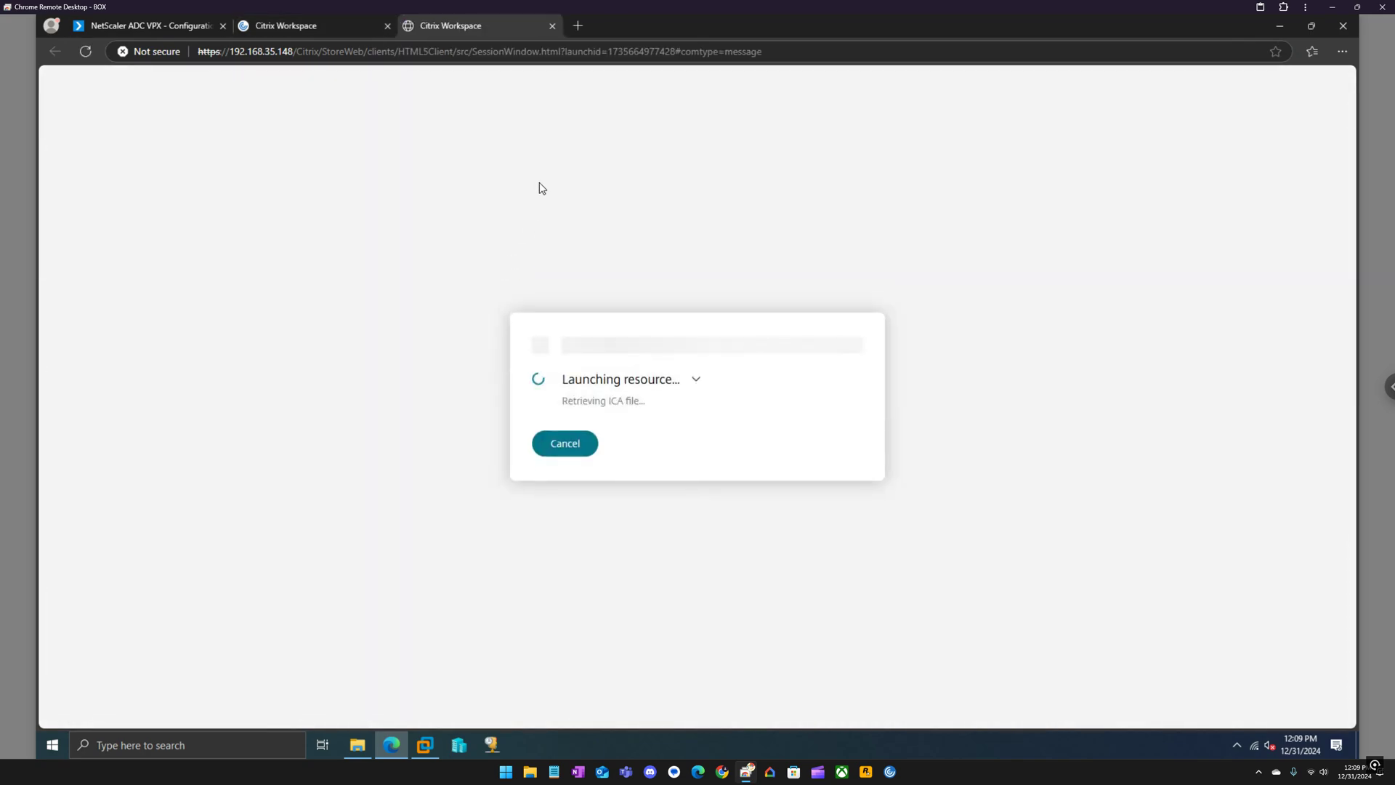
{"action": "left_click", "coordinate": [552, 26]}
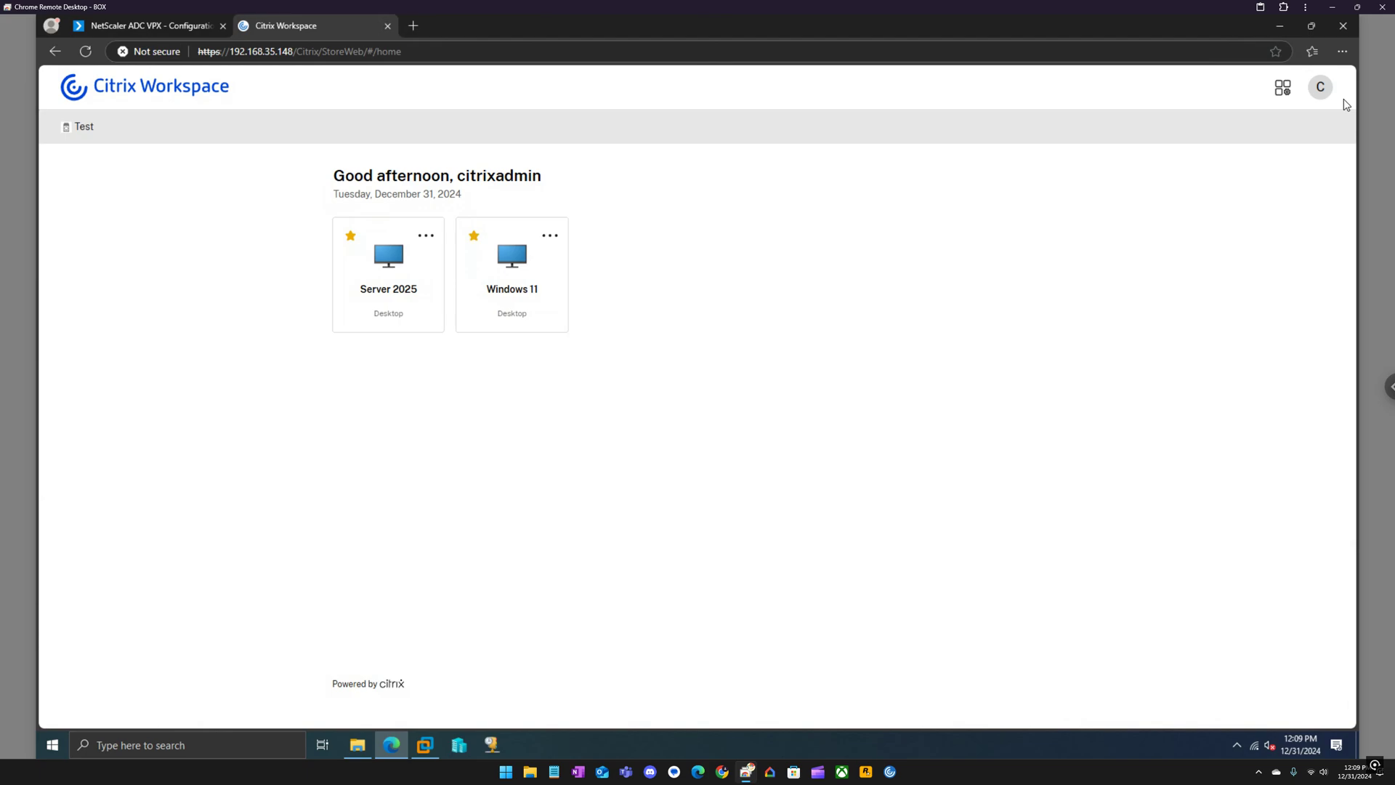
In Account Settings, choose Use Citrix Workspace App and accept the license agreement.
{"action": "left_click", "coordinate": [1320, 87]}
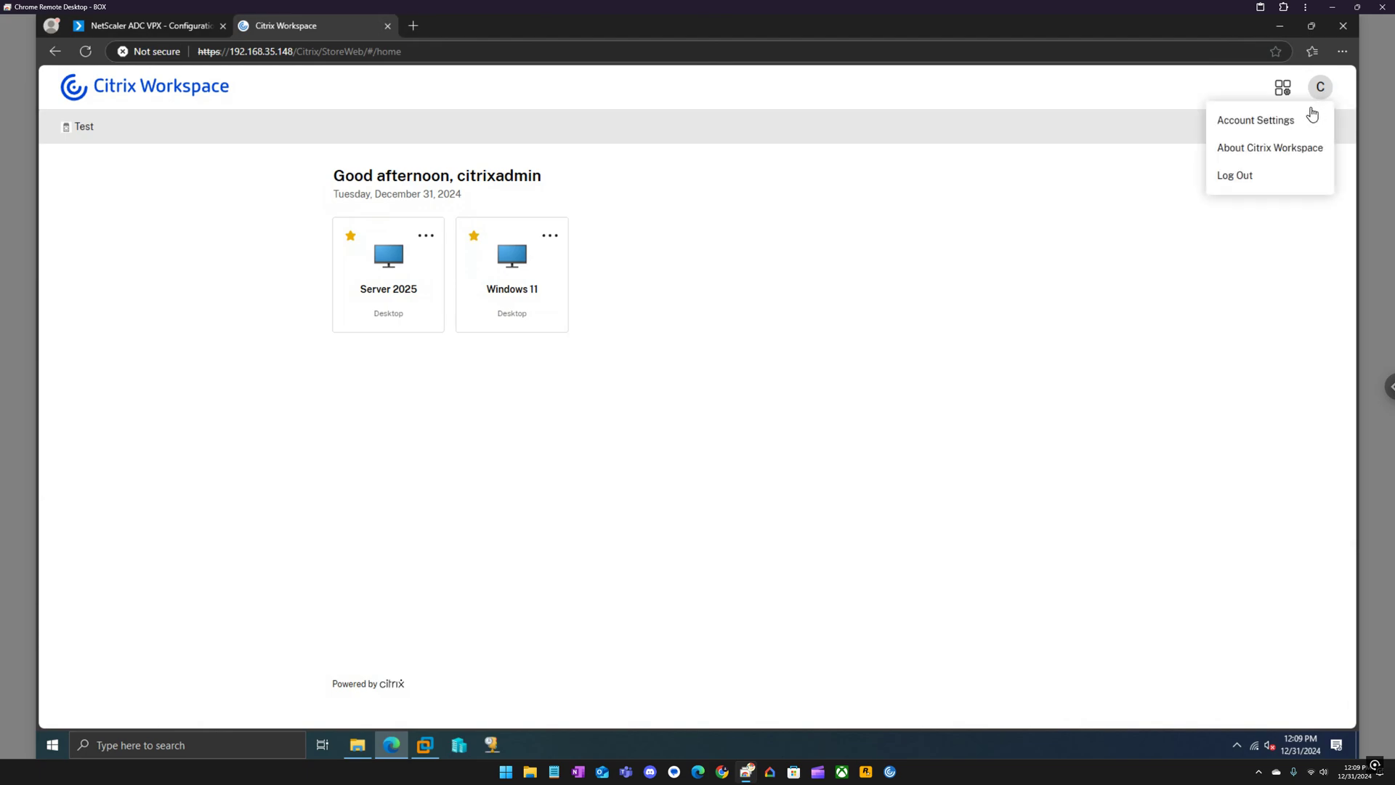
{"action": "left_click", "coordinate": [1256, 122]}
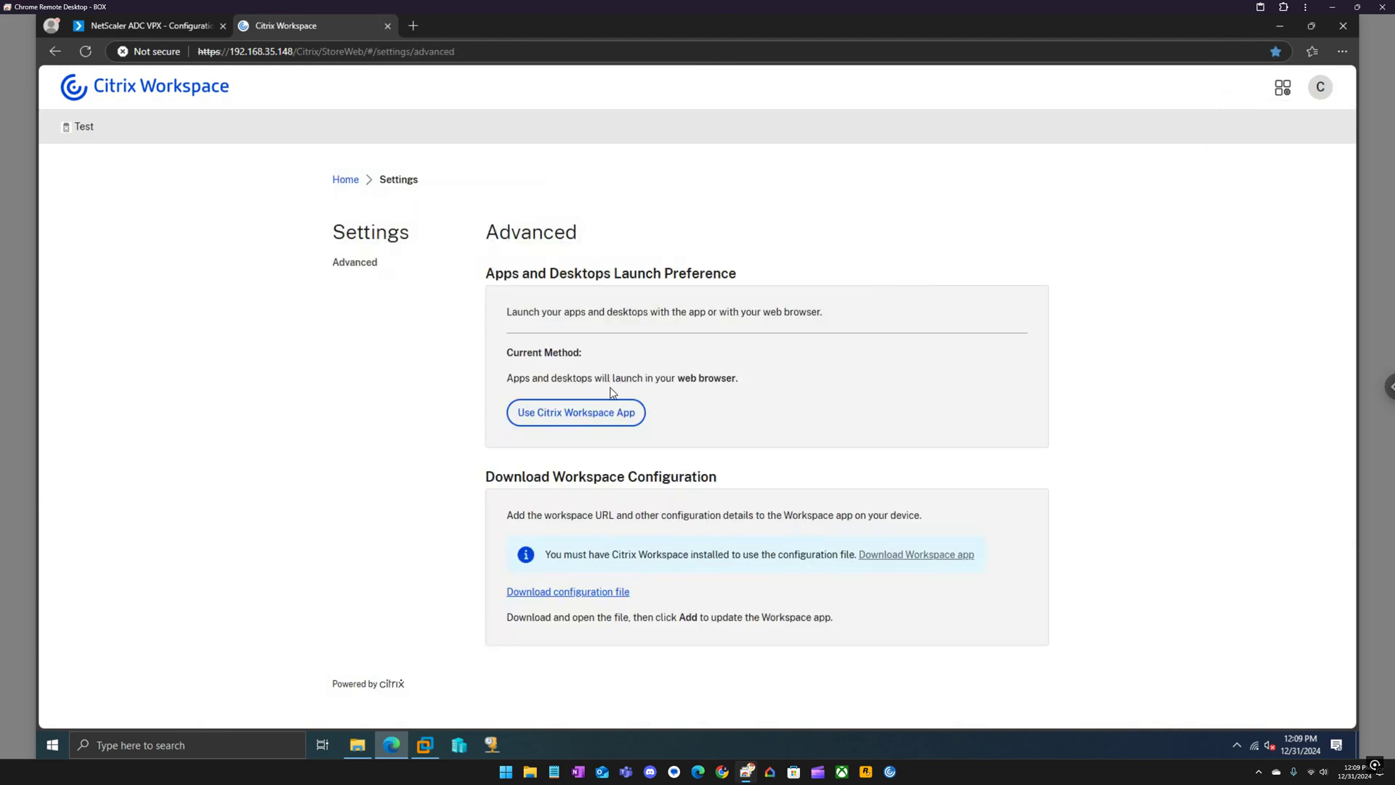
{"action": "left_click", "coordinate": [596, 415]}
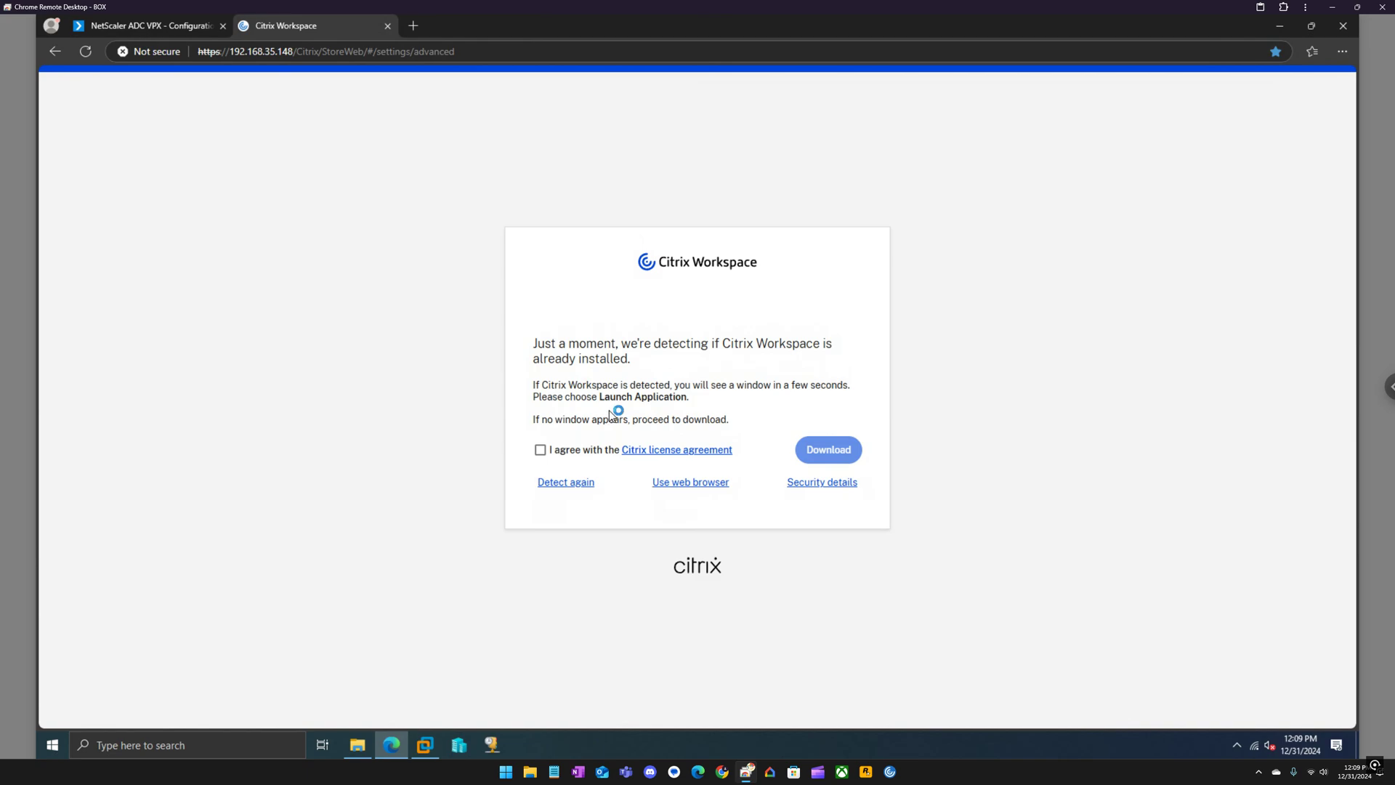
{"action": "left_click", "coordinate": [541, 450]}
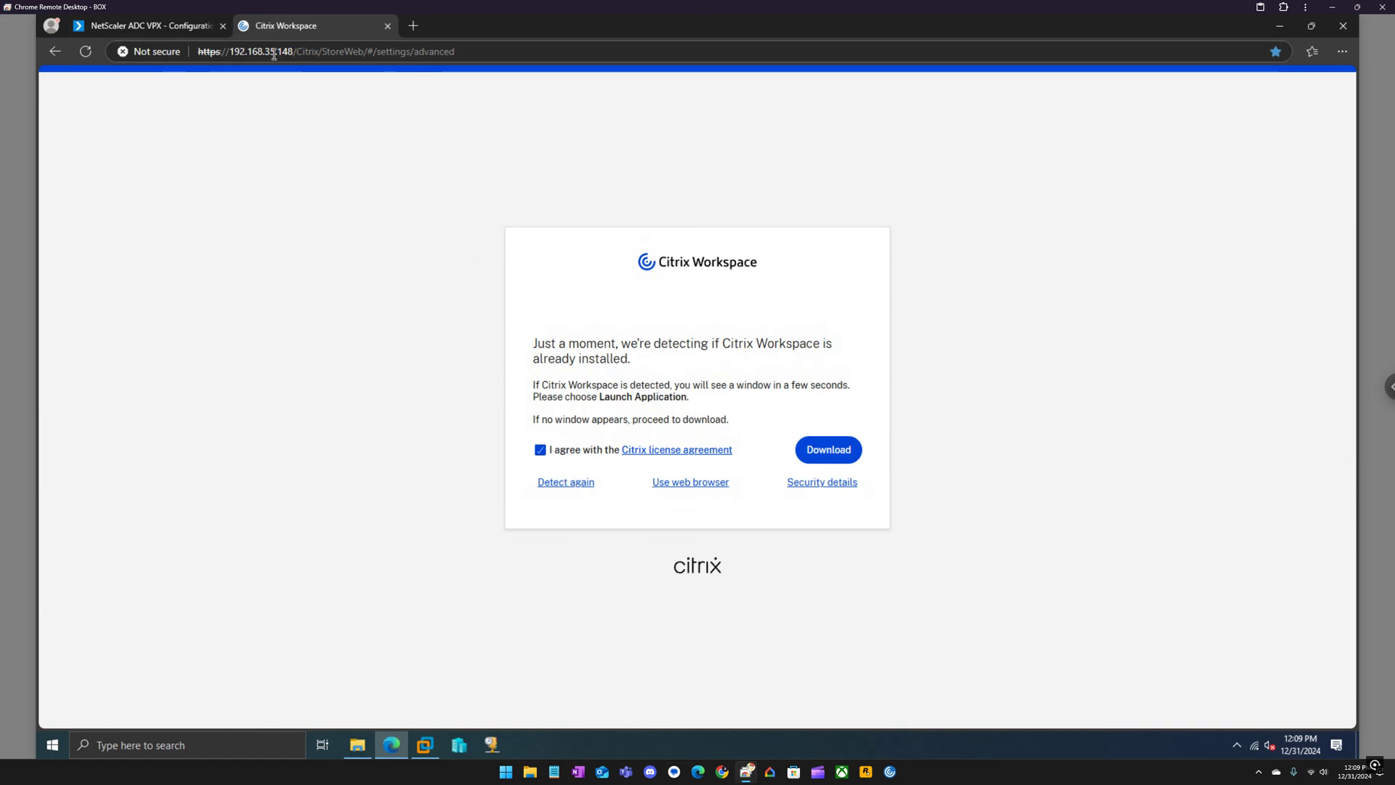
Edit the address bar back to the StoreWeb root URL and load it.
{"action": "left_click_drag", "start_coordinate": [443, 51], "coordinate": [377, 63]}
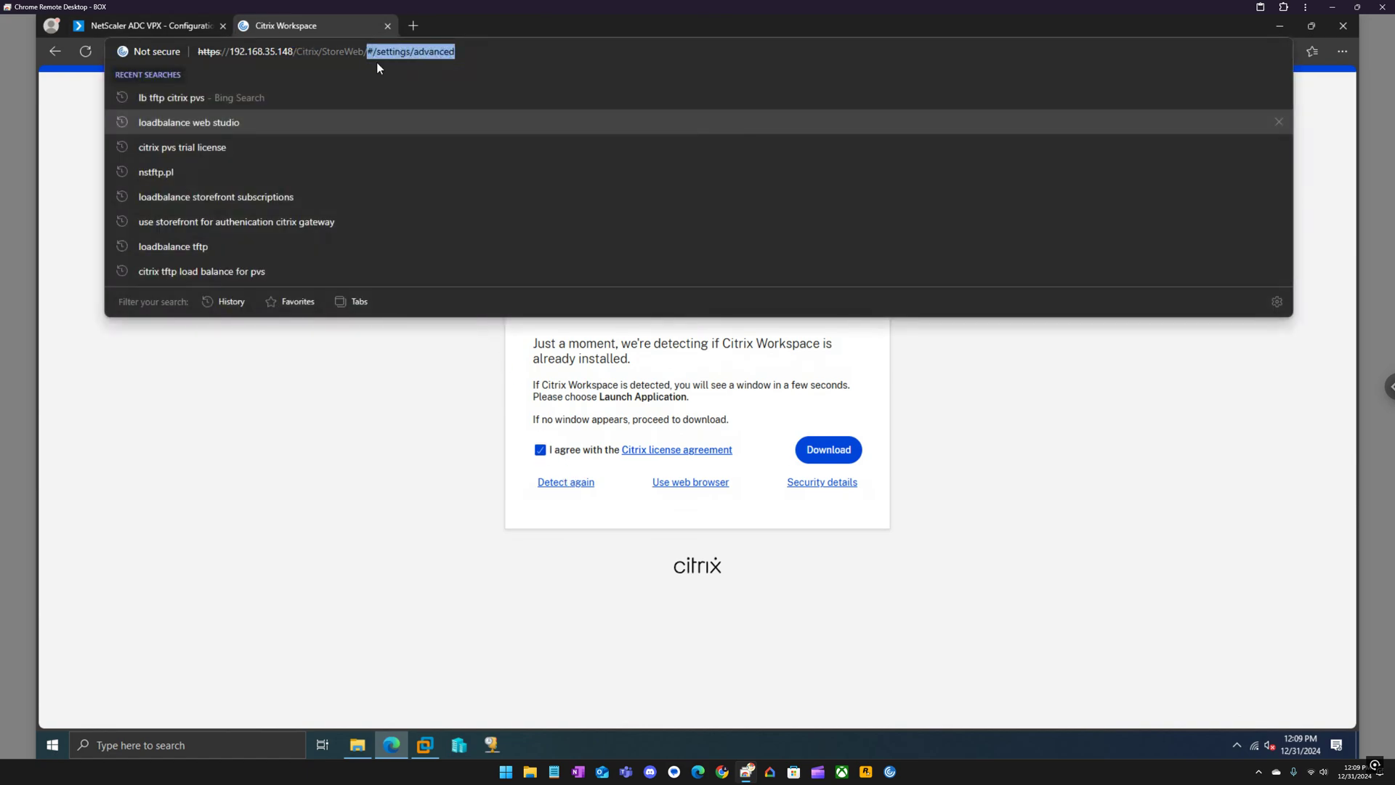
{"action": "type", "text": "\\"}
{"action": "key", "text": "BackSpace"}
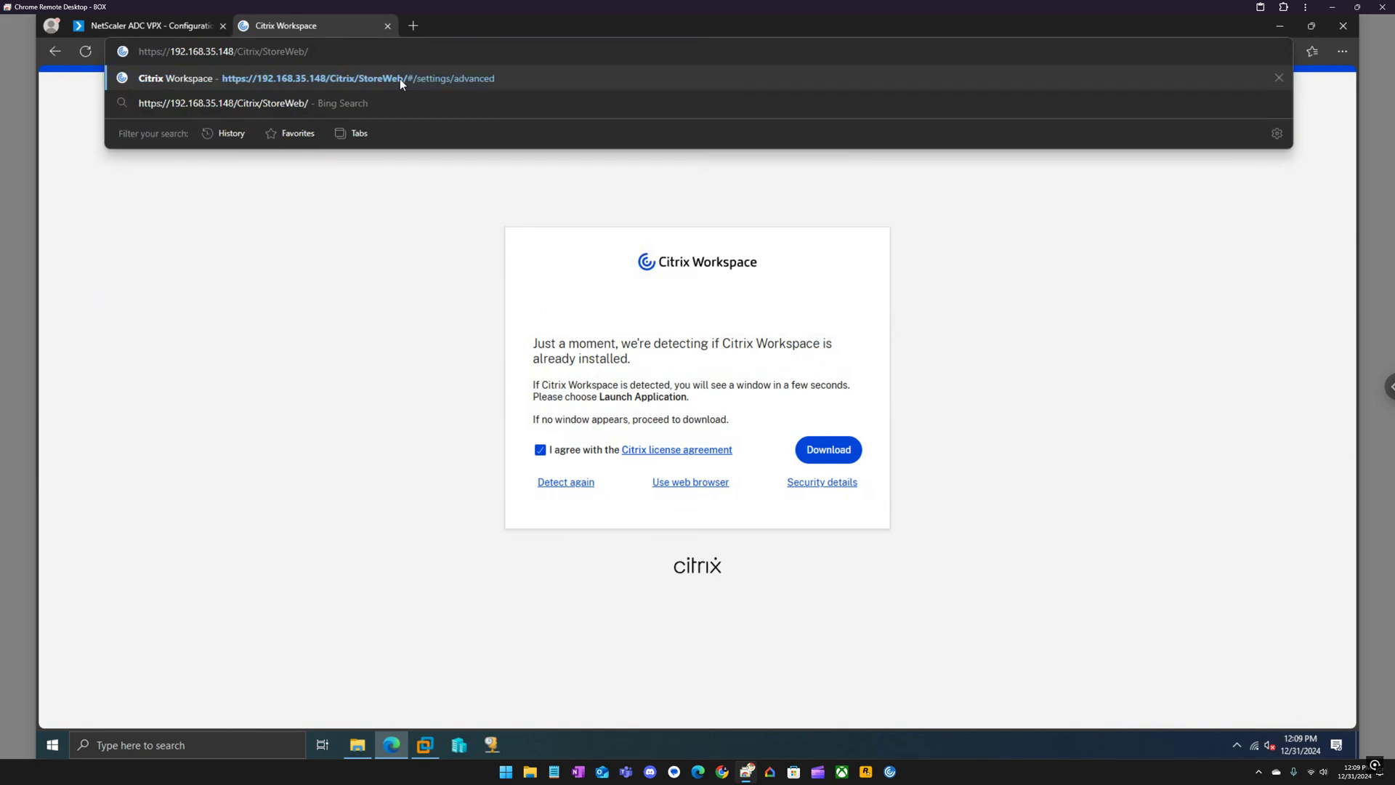
{"action": "key", "text": "Return"}
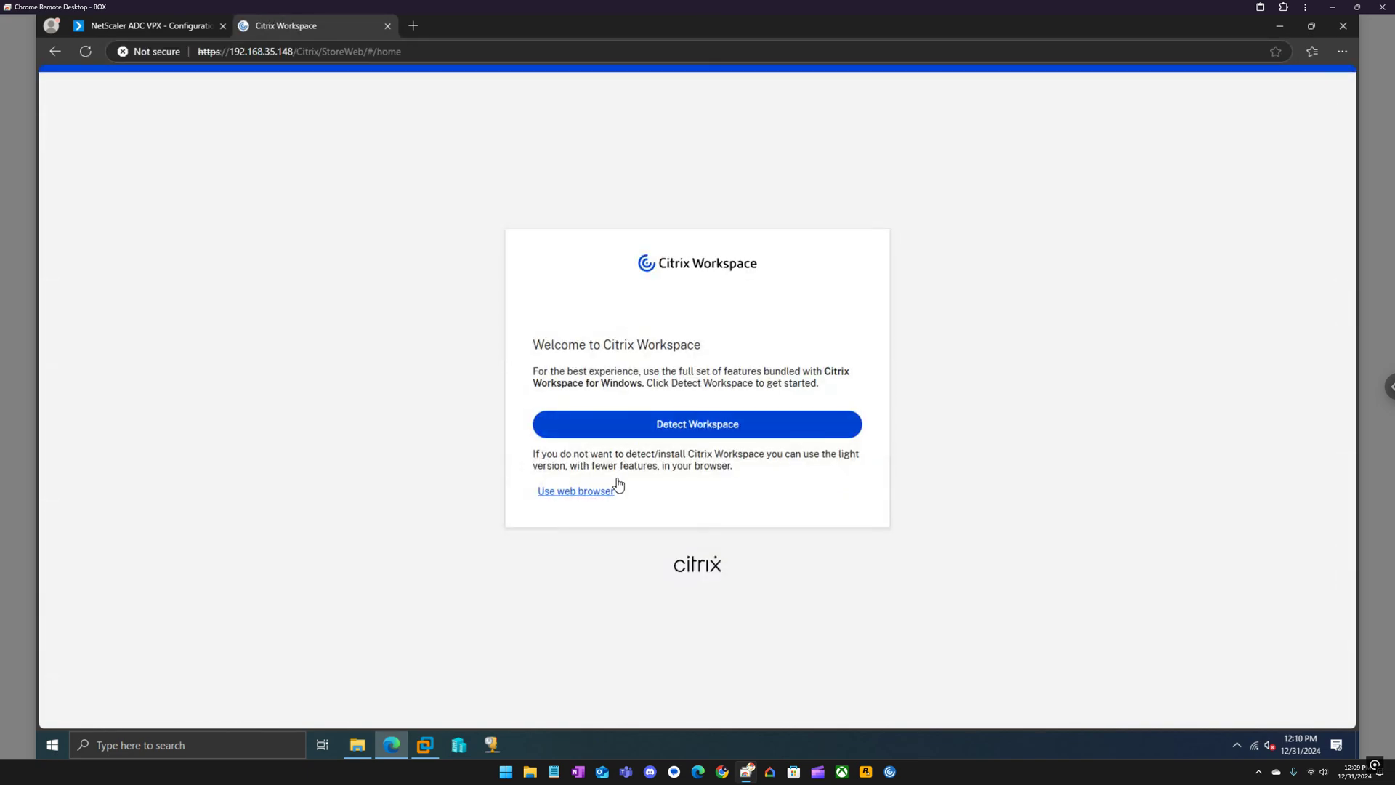
Run Detect Workspace, accept the agreement, and report Citrix Workspace as already installed.
{"action": "left_click", "coordinate": [649, 434]}
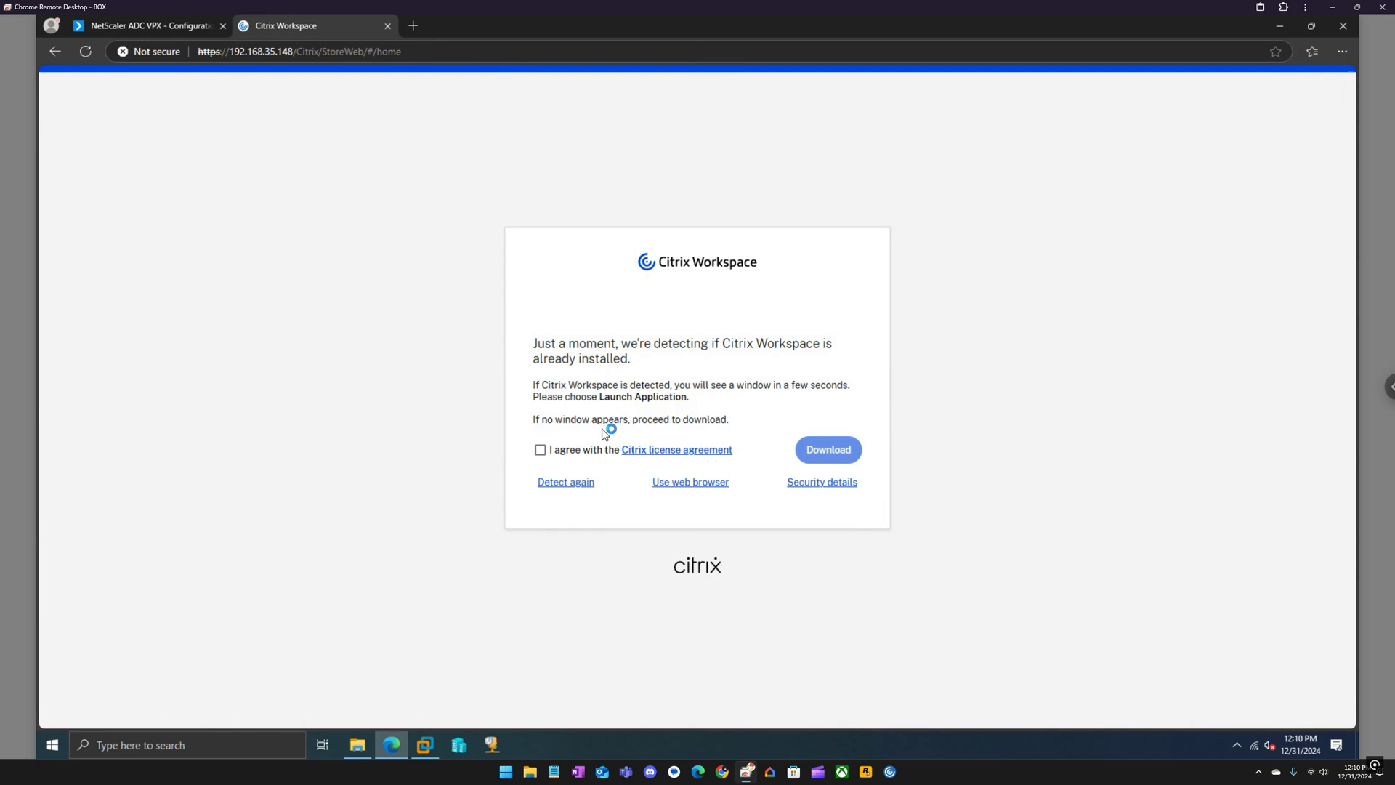
{"action": "left_click", "coordinate": [571, 450]}
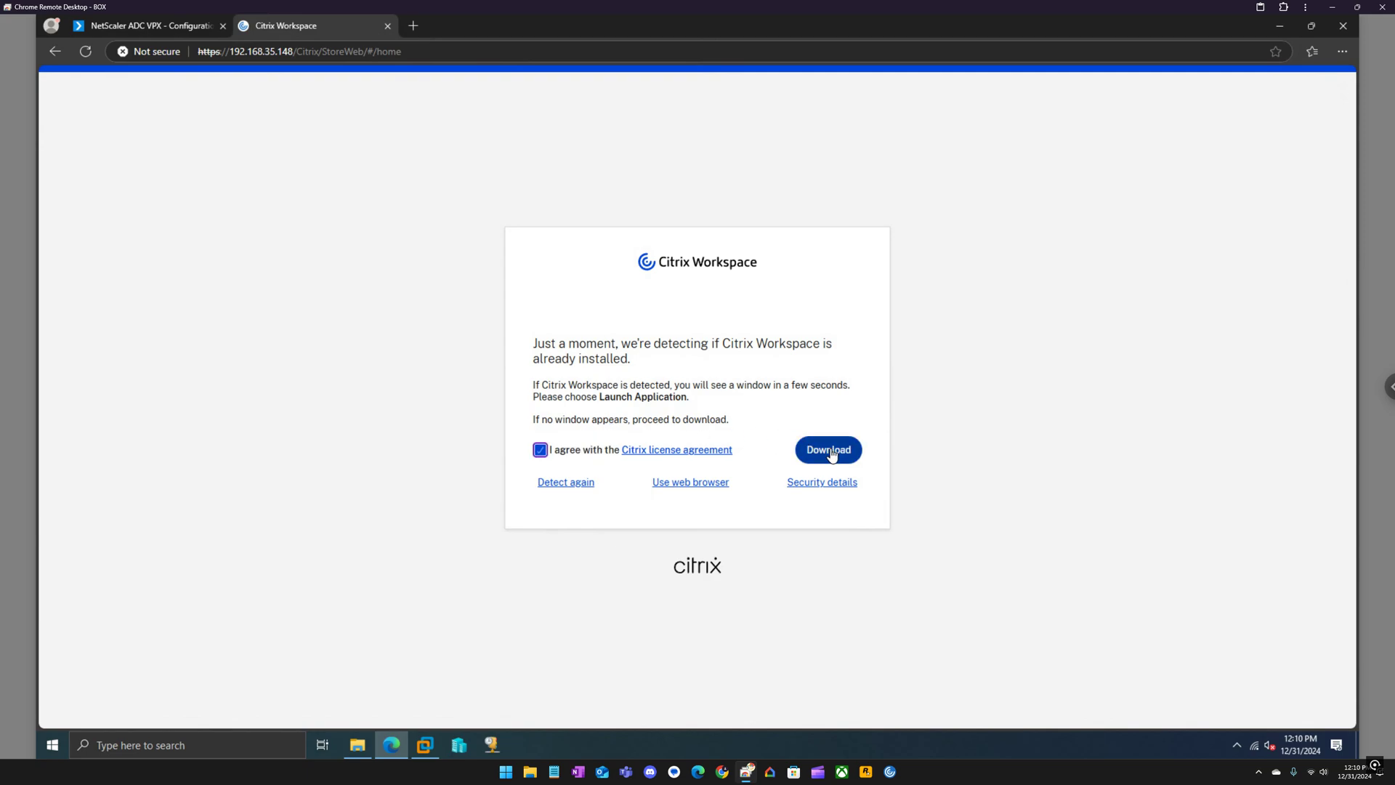
{"action": "left_click", "coordinate": [832, 452]}
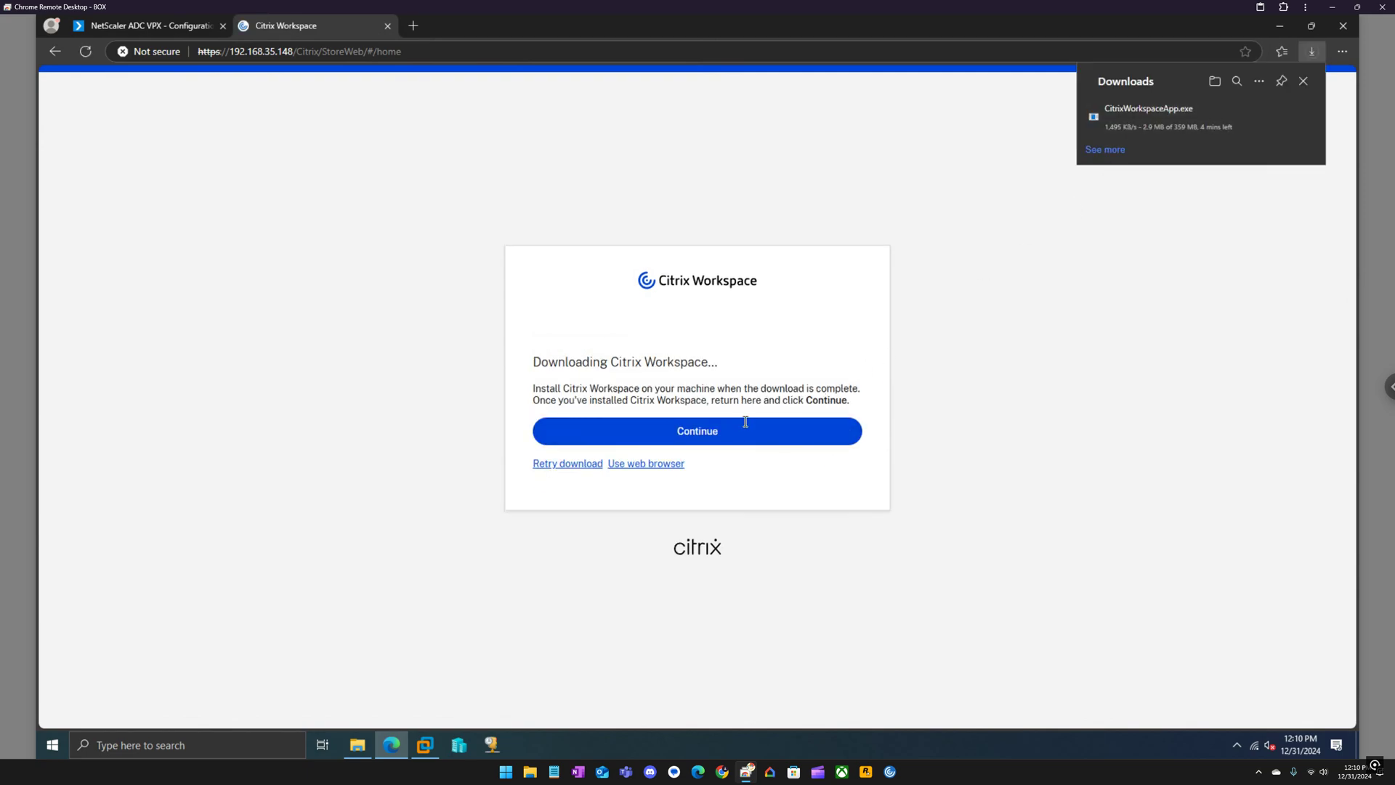
{"action": "left_click", "coordinate": [747, 431]}
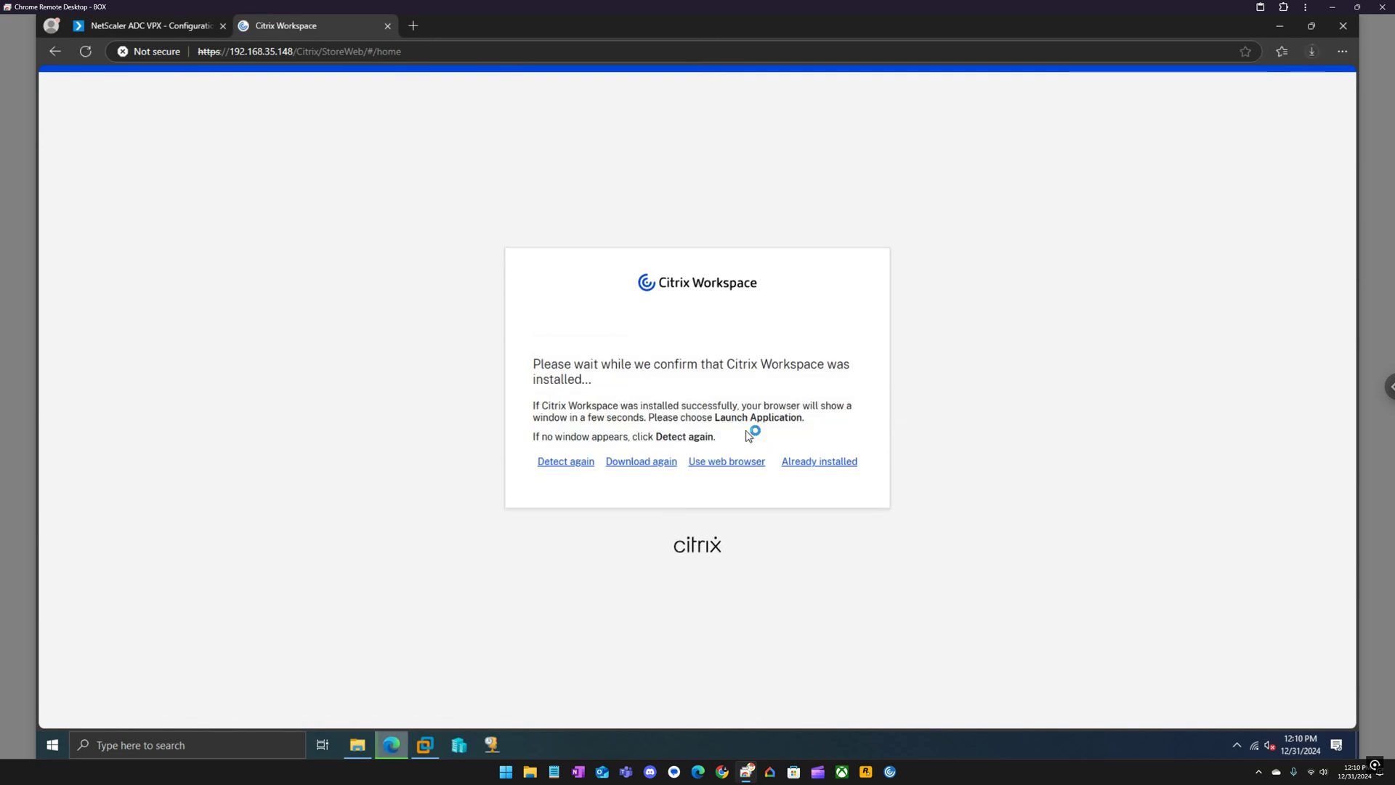
{"action": "left_click", "coordinate": [825, 462]}
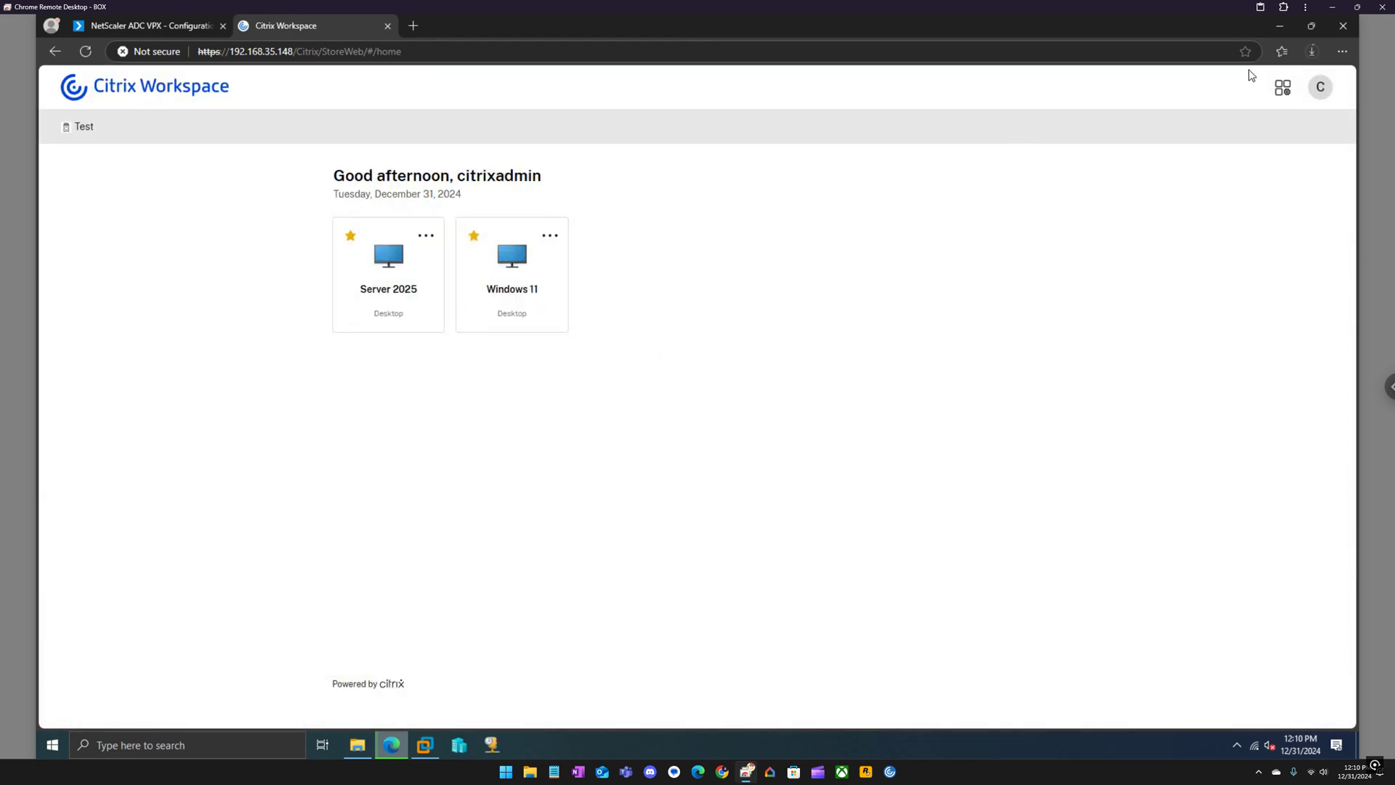
Cancel the CitrixWorkspaceApp.exe download in Edge's Downloads list.
{"action": "left_click", "coordinate": [1312, 51]}
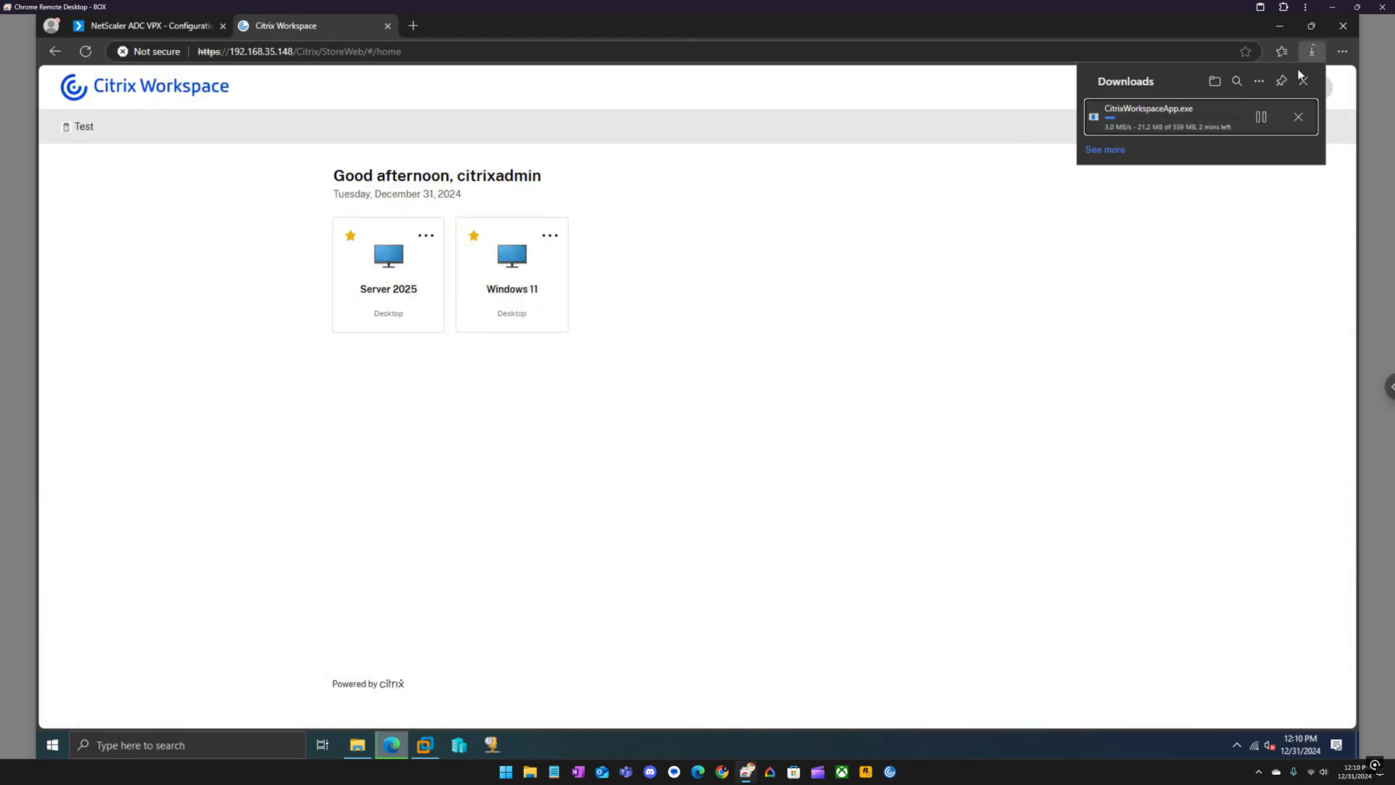
{"action": "left_click", "coordinate": [1299, 120]}
{"action": "left_click", "coordinate": [856, 232]}
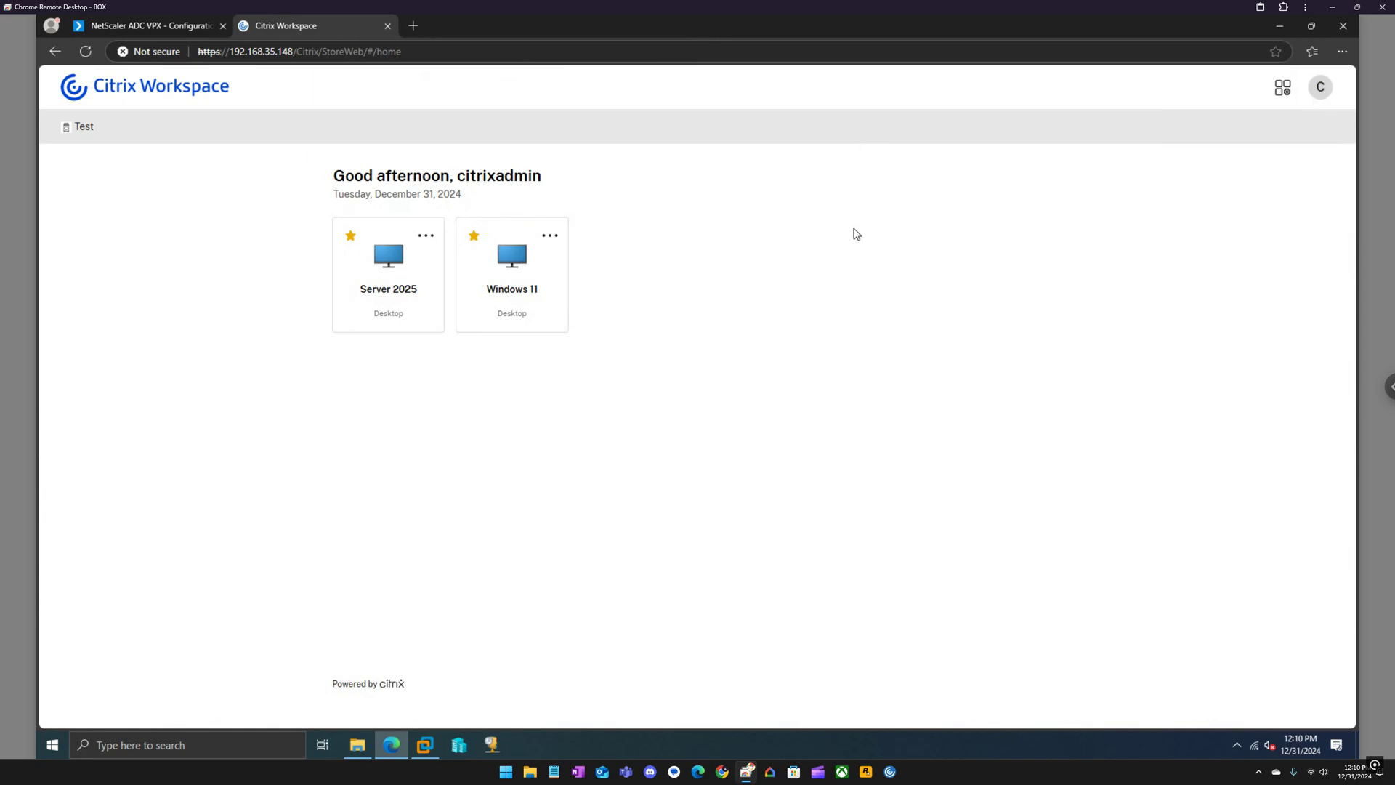
Launch the Windows 11 desktop and scroll the Start menu's All apps list.
{"action": "left_click", "coordinate": [514, 259]}
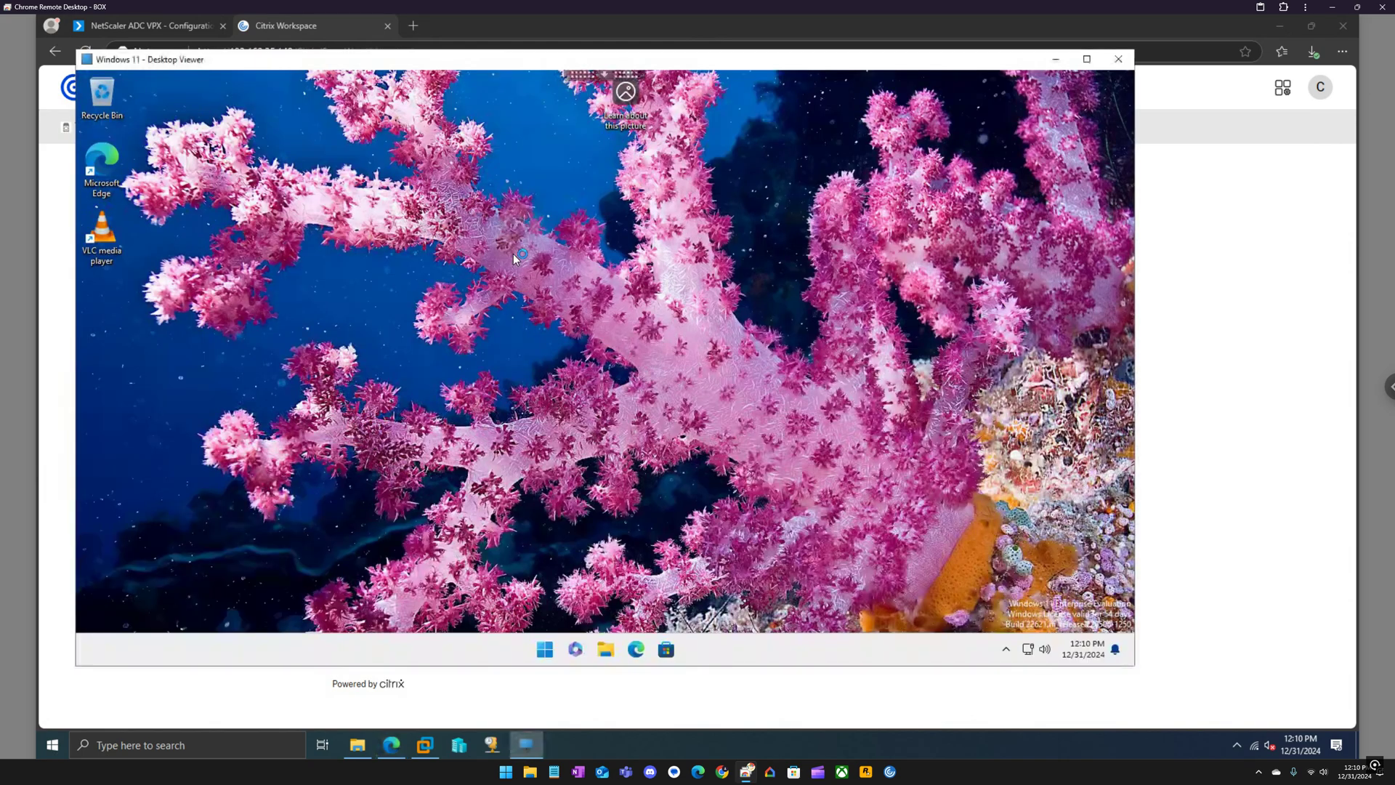
{"action": "left_click", "coordinate": [545, 649]}
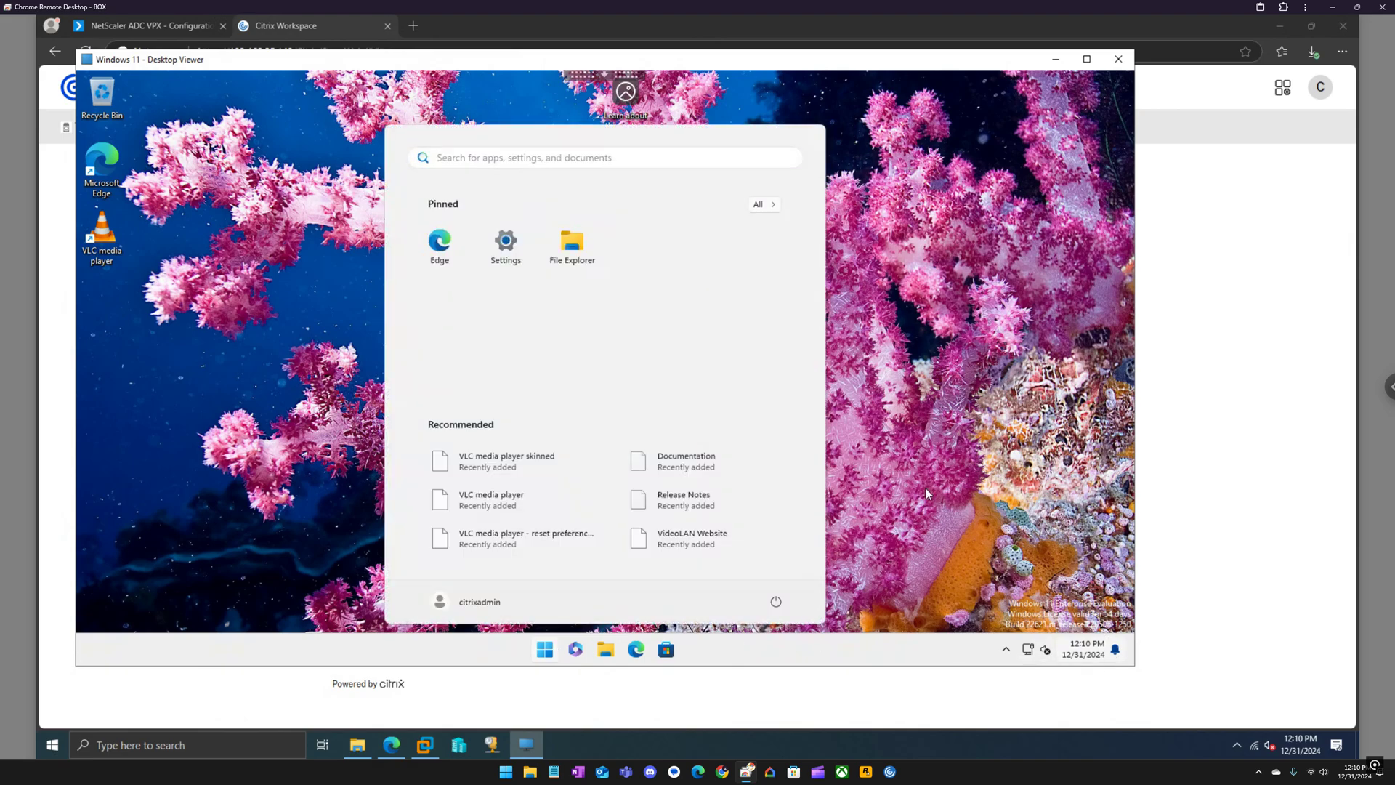
{"action": "left_click", "coordinate": [766, 206]}
{"action": "scroll", "coordinate": [560, 393], "scroll_direction": "down", "scroll_amount": 6}
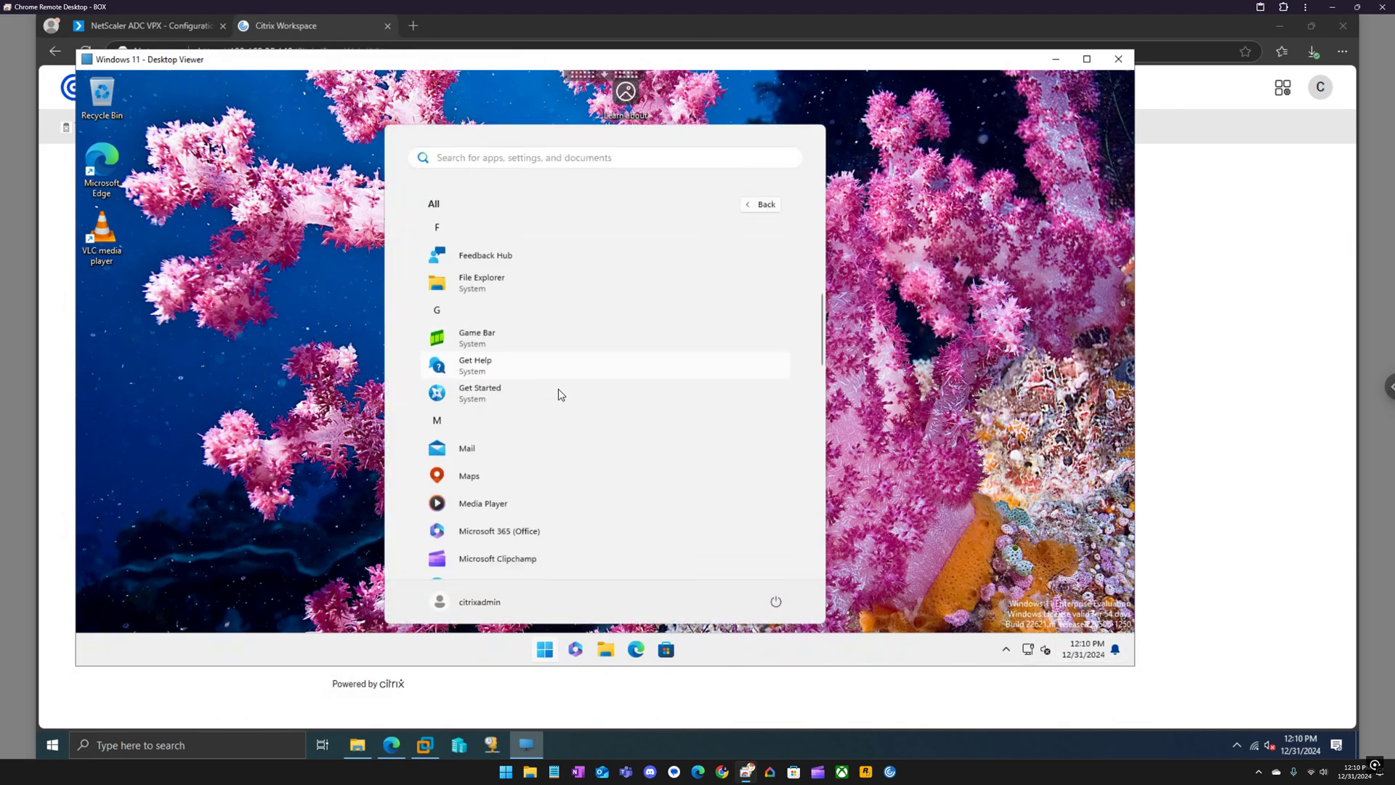
{"action": "scroll", "coordinate": [560, 393], "scroll_direction": "down", "scroll_amount": 2}
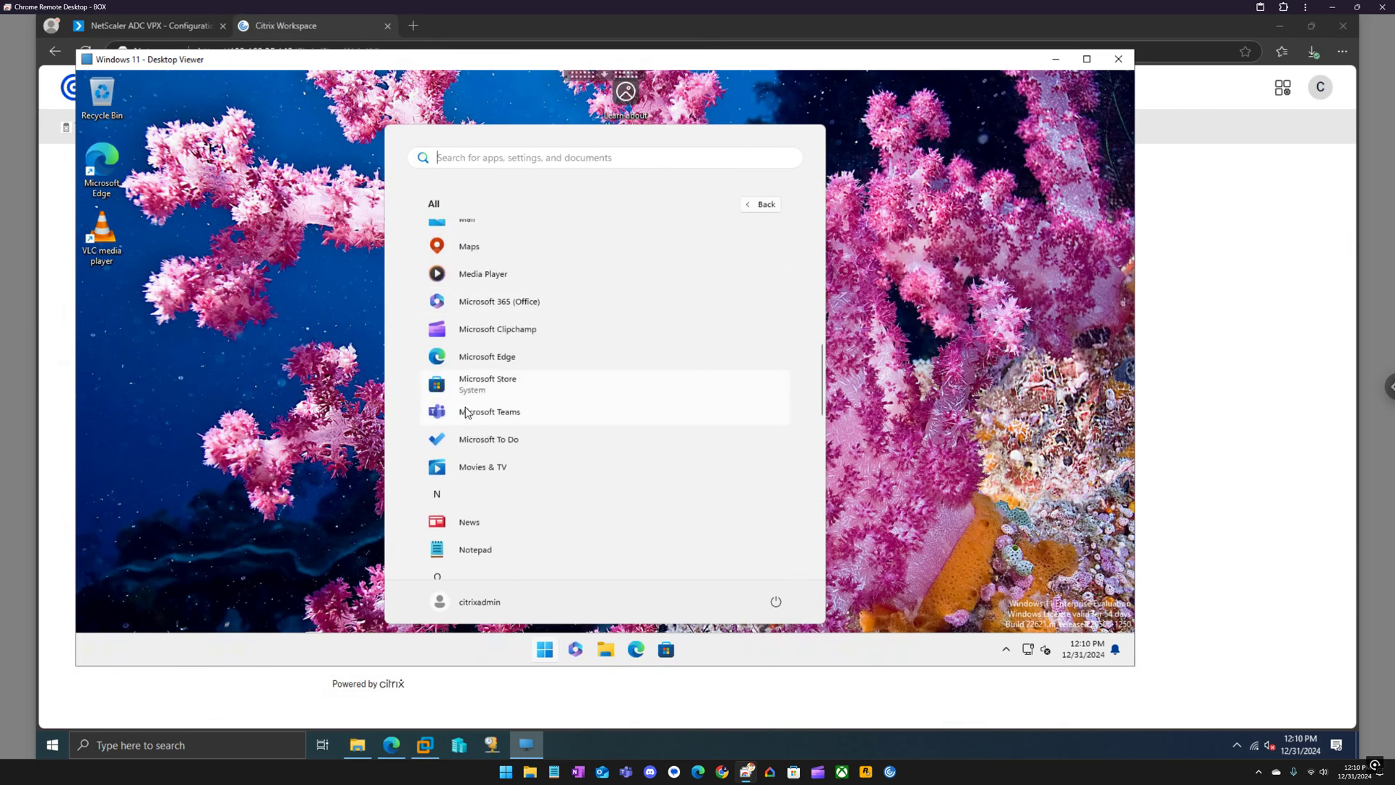
Start Microsoft Teams, skip the VDI plug-in install, and close the Teams window.
{"action": "left_click", "coordinate": [465, 412]}
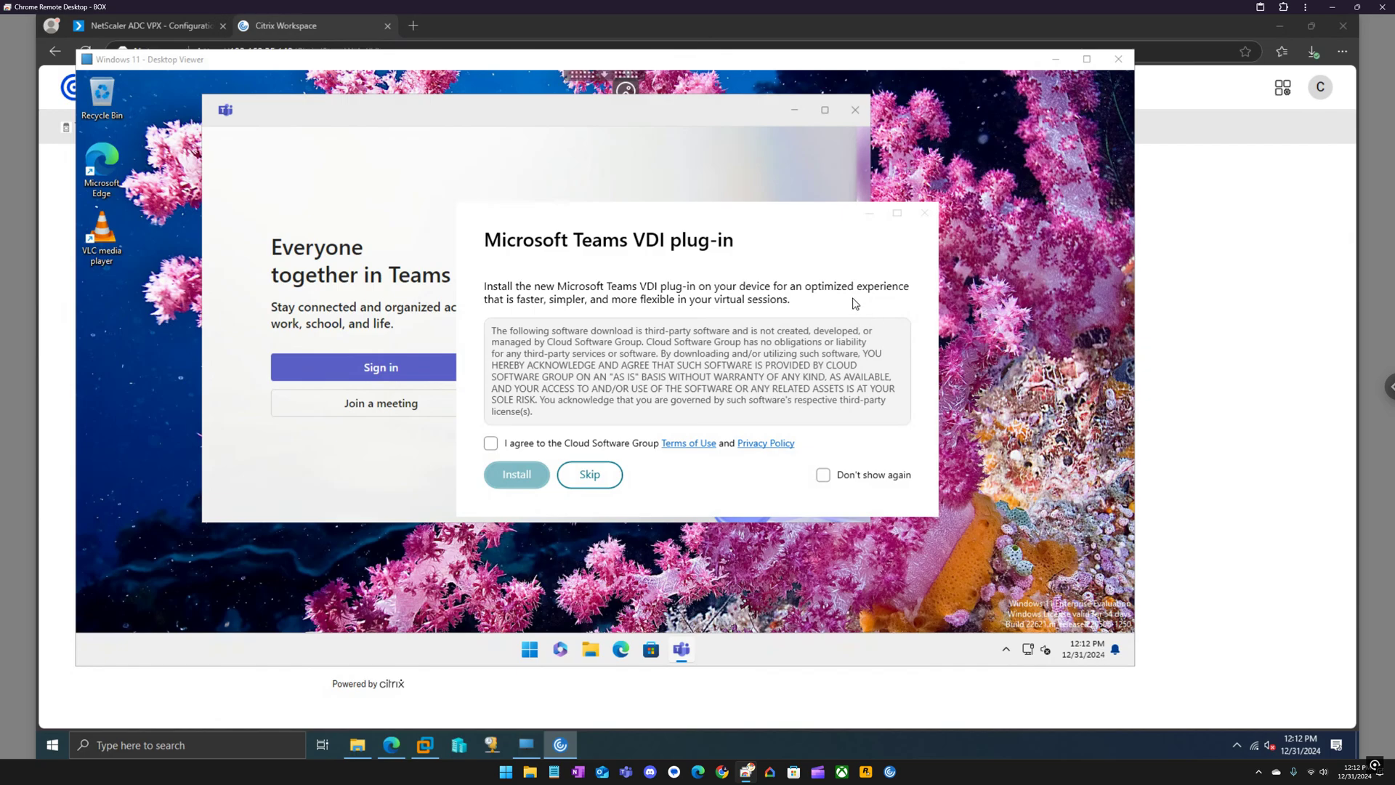
{"action": "left_click", "coordinate": [924, 216]}
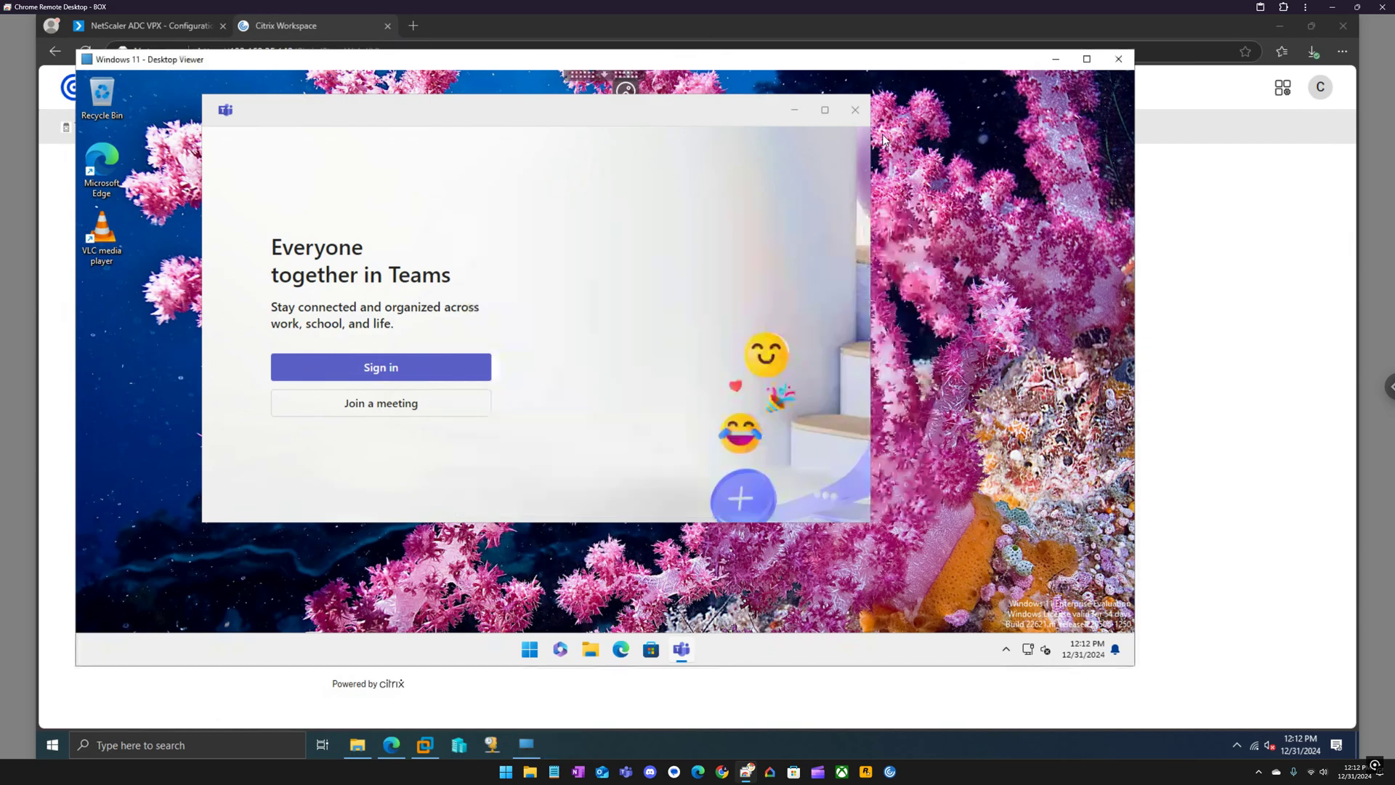
{"action": "left_click", "coordinate": [855, 110]}
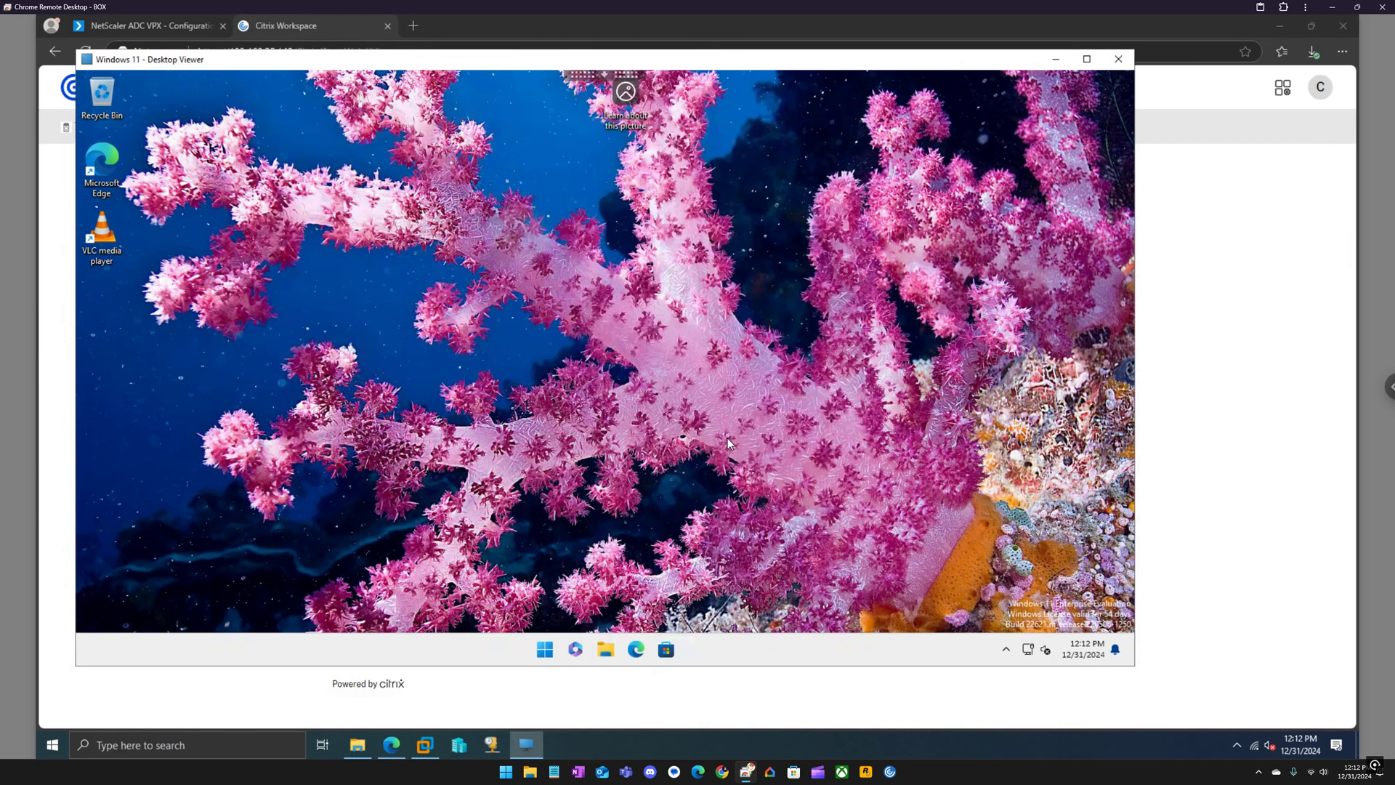
Sign out of the Windows 11 desktop from the Start button's right-click shut down menu.
{"action": "right_click", "coordinate": [546, 647]}
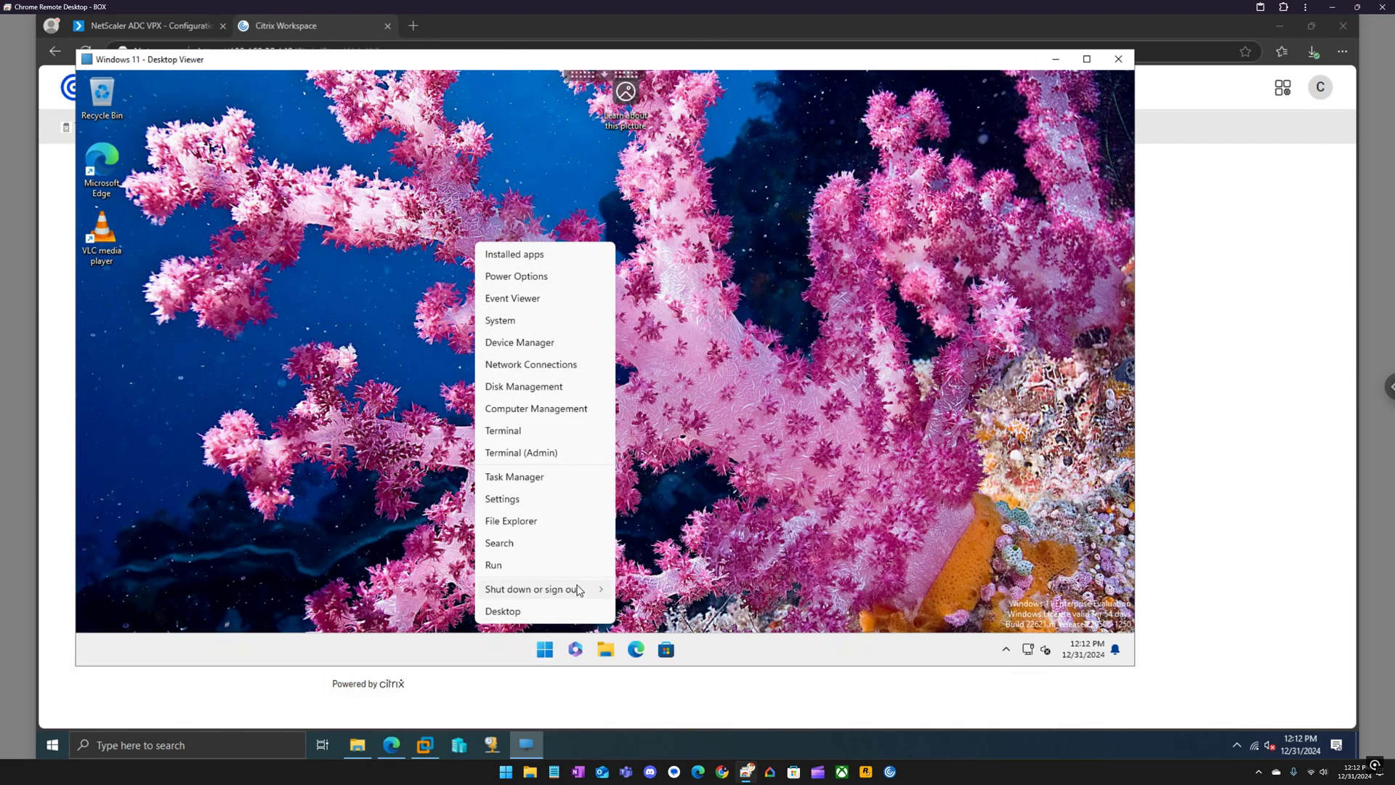
{"action": "left_click", "coordinate": [582, 590]}
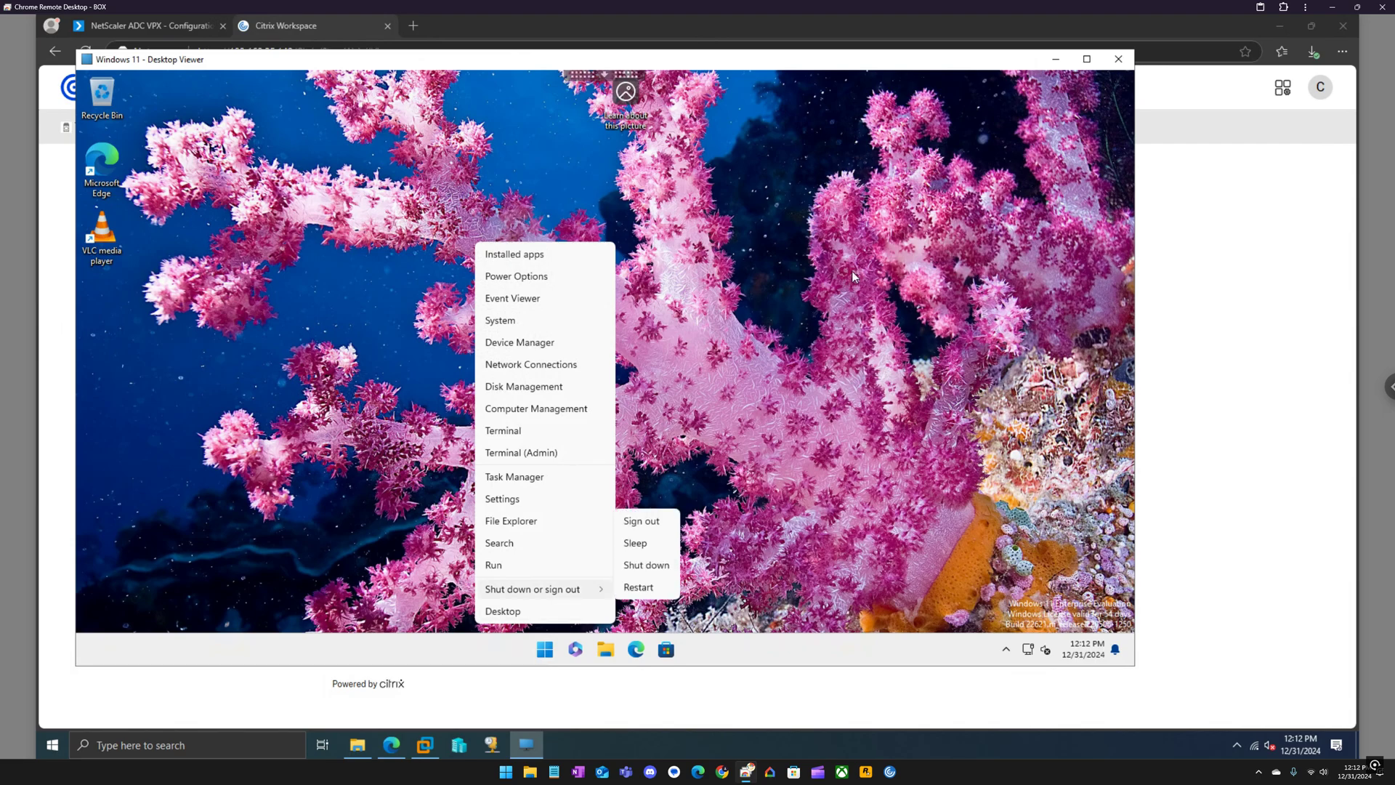
{"action": "left_click", "coordinate": [650, 526]}
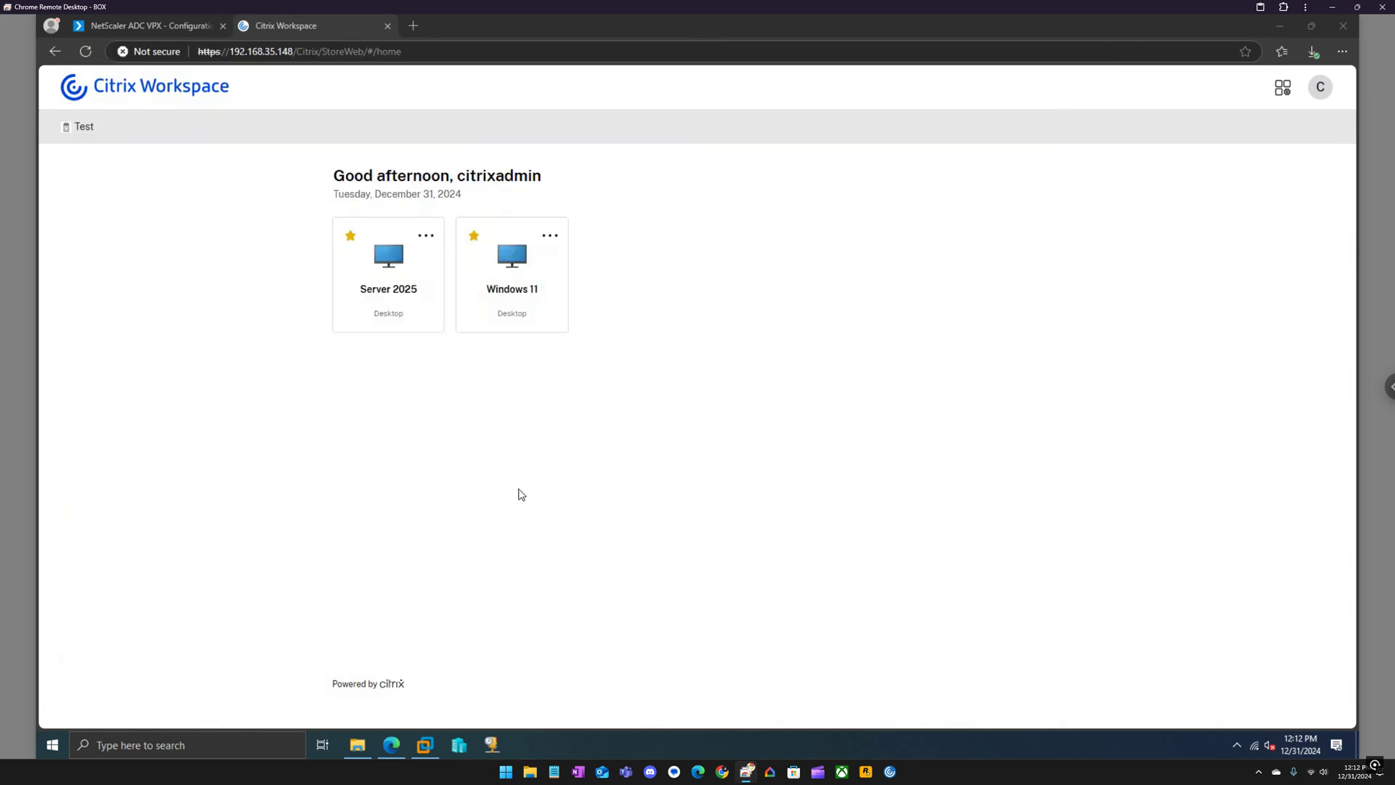
On the EP-Server2025 VM, return to sign-in after the timeout and log on to storefront-a.eucla.local.
{"action": "left_click", "coordinate": [435, 740]}
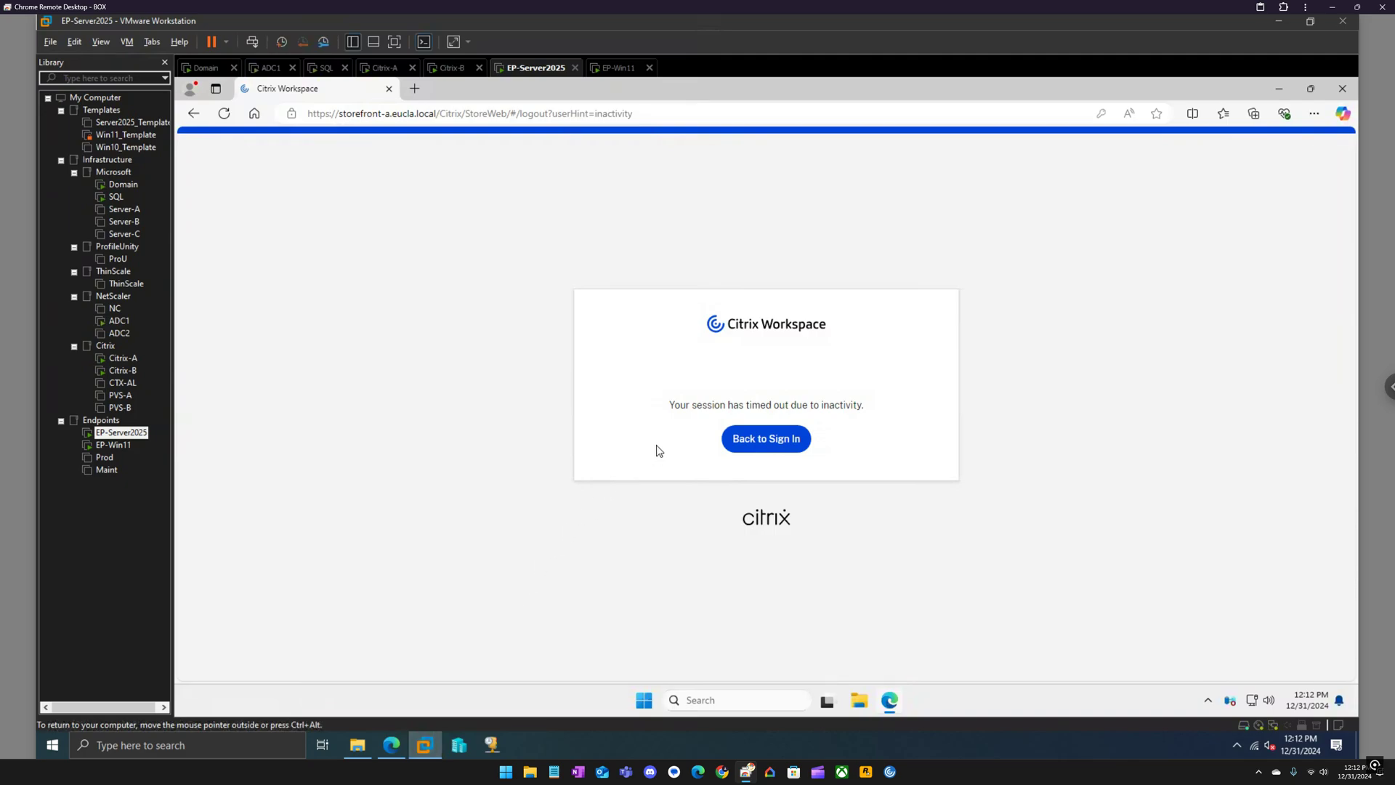
{"action": "left_click", "coordinate": [782, 445]}
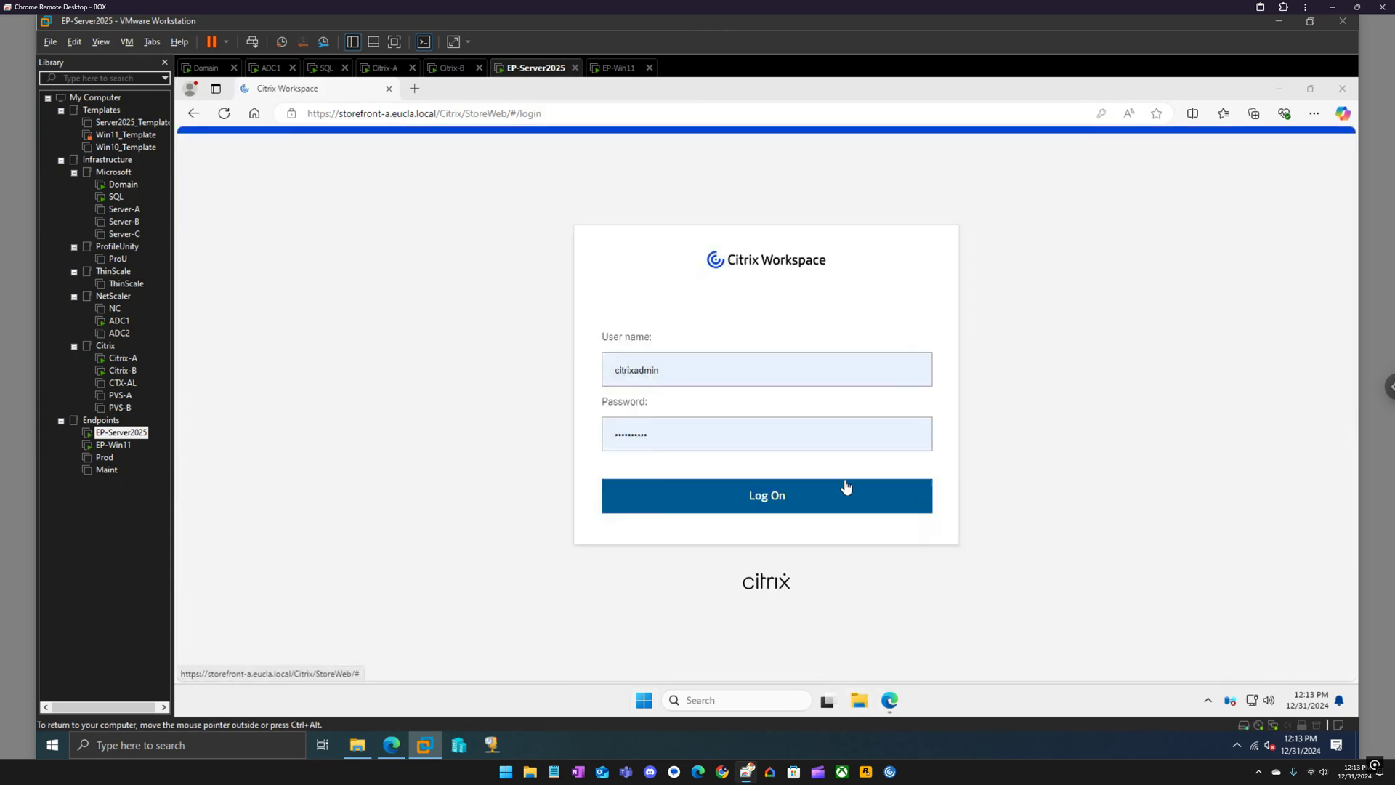
{"action": "left_click", "coordinate": [740, 513]}
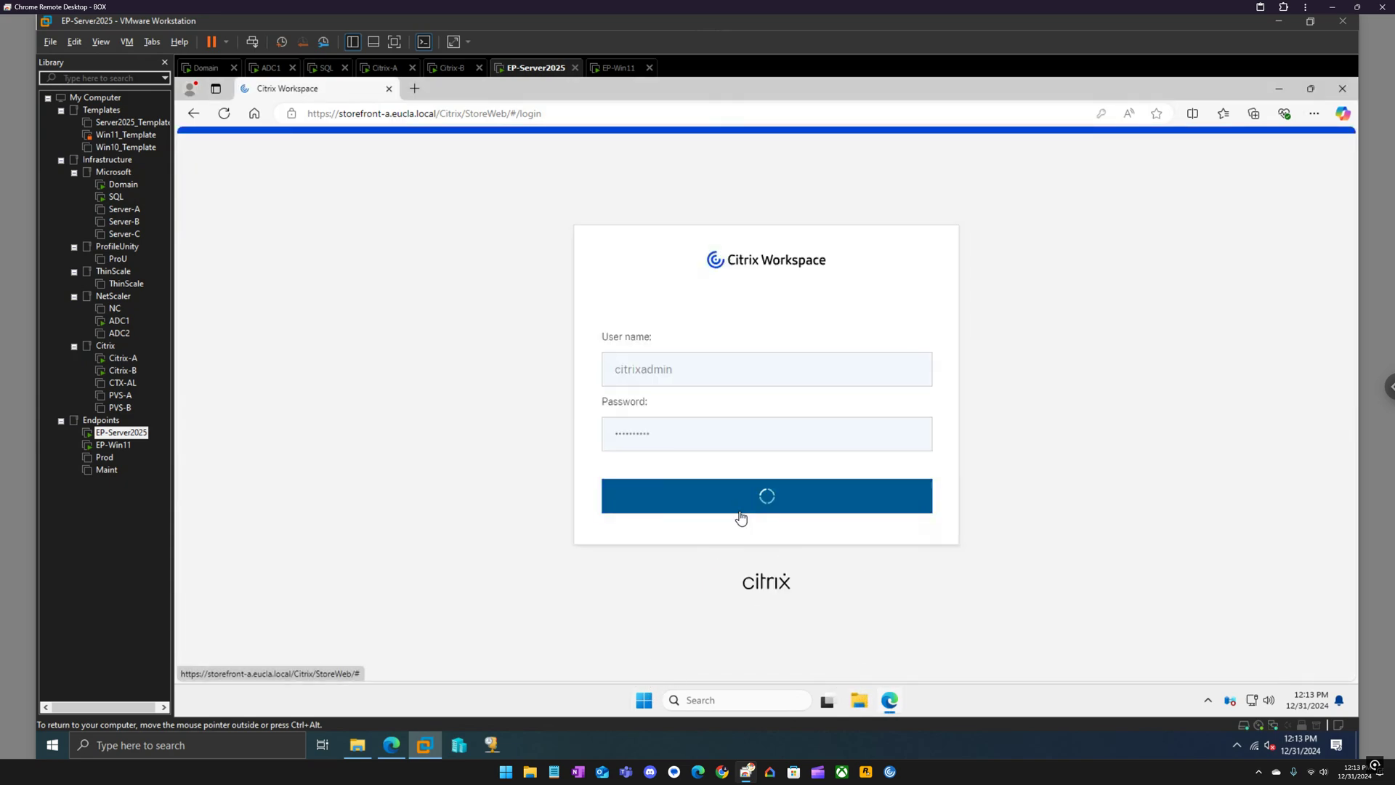
{"action": "left_click", "coordinate": [644, 699]}
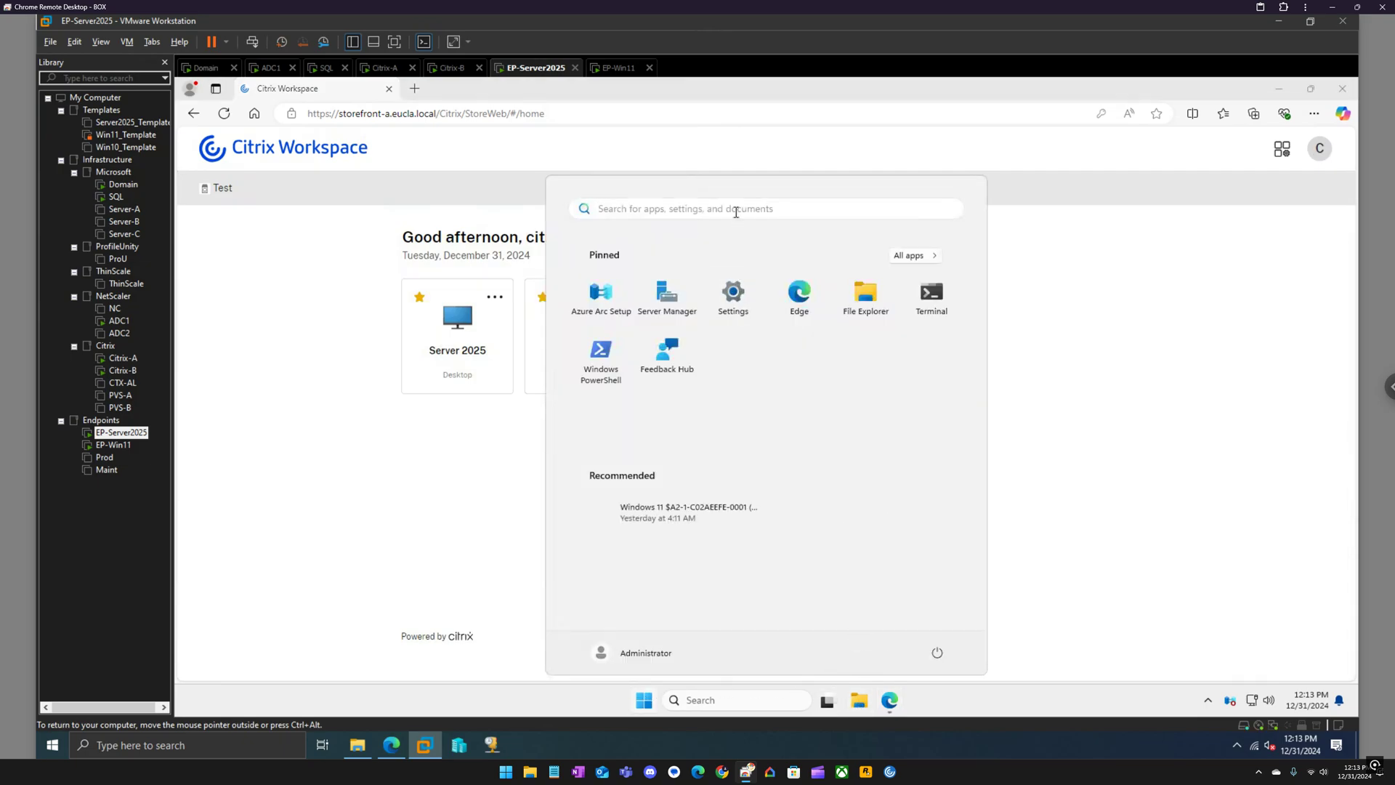
{"action": "left_click", "coordinate": [734, 209]}
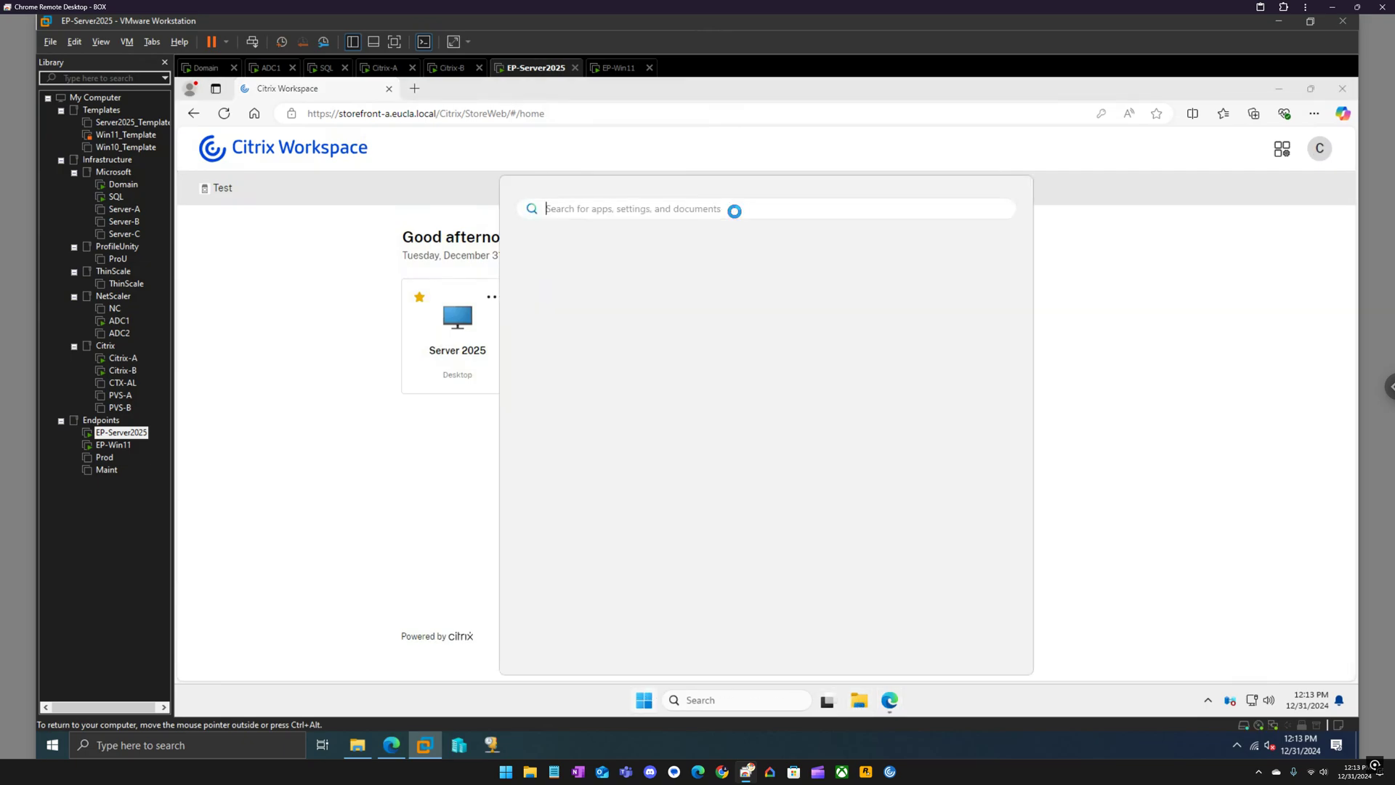
{"action": "type", "text": "control"}
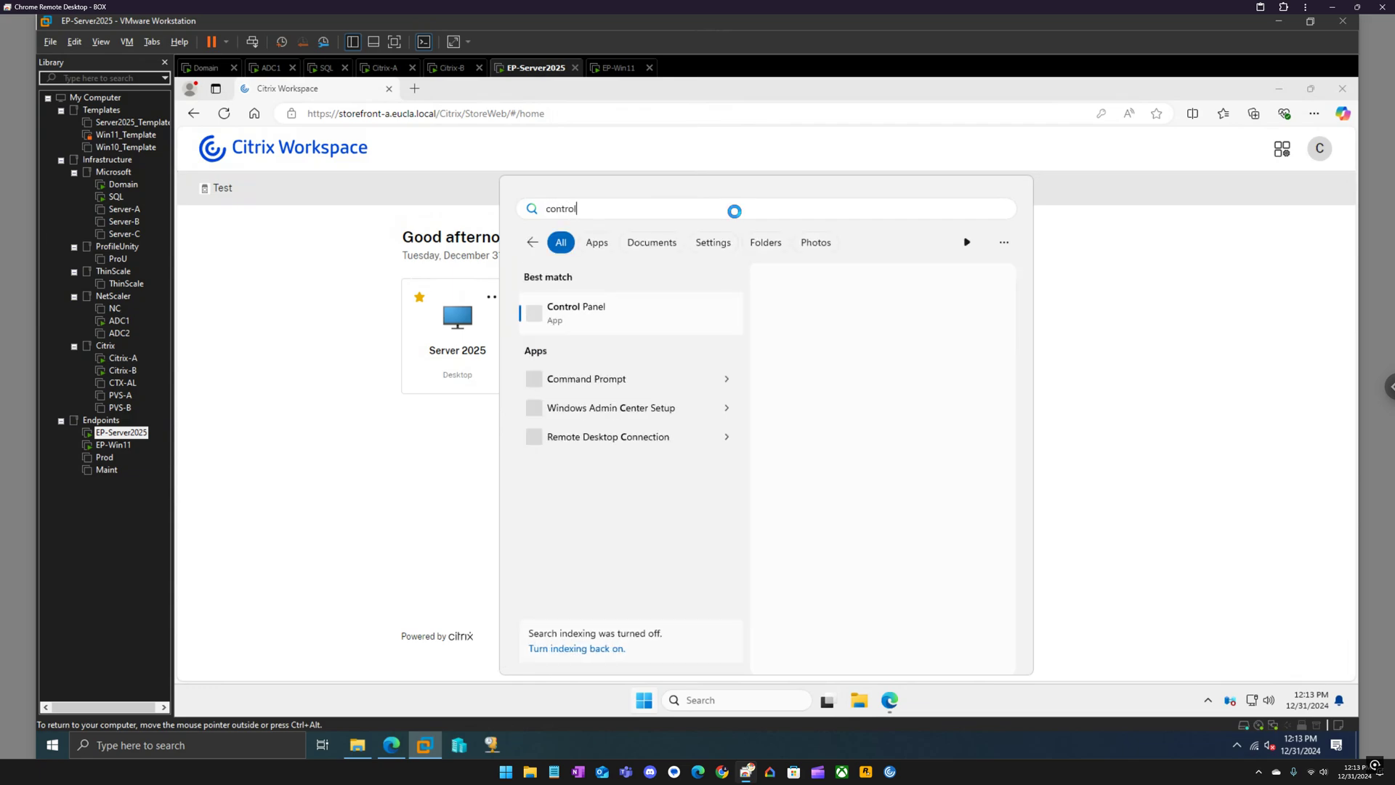
{"action": "key", "text": "Return"}
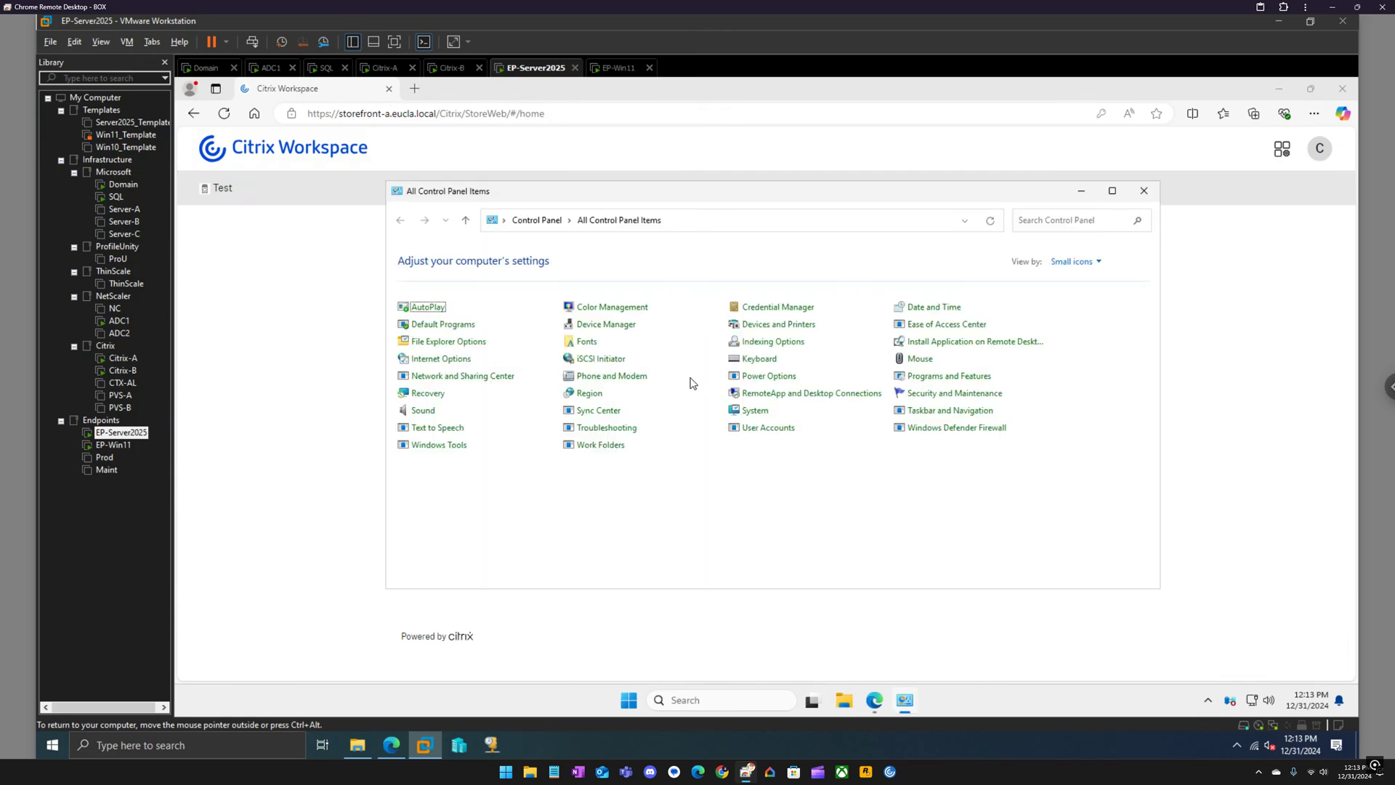
{"action": "left_click", "coordinate": [933, 378]}
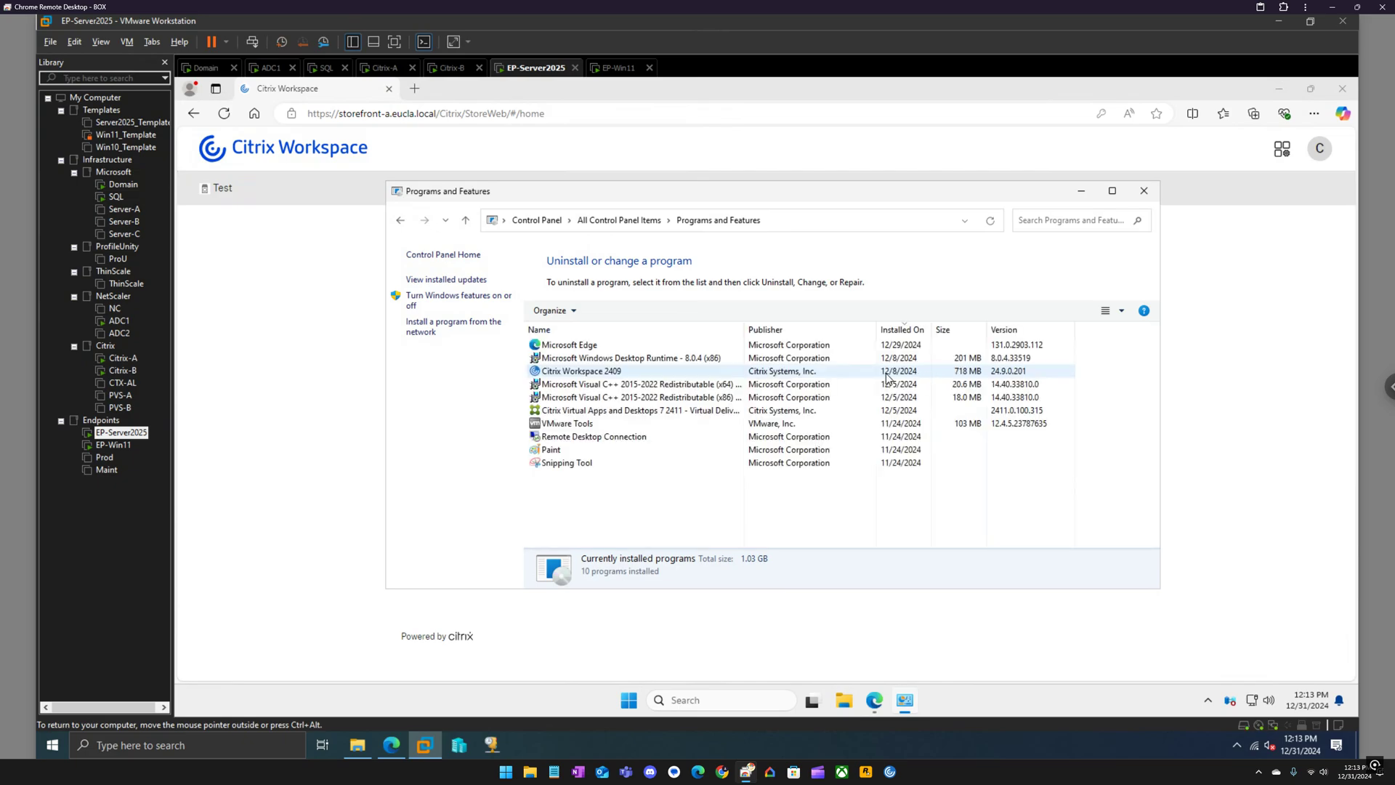
{"action": "left_click", "coordinate": [1144, 192]}
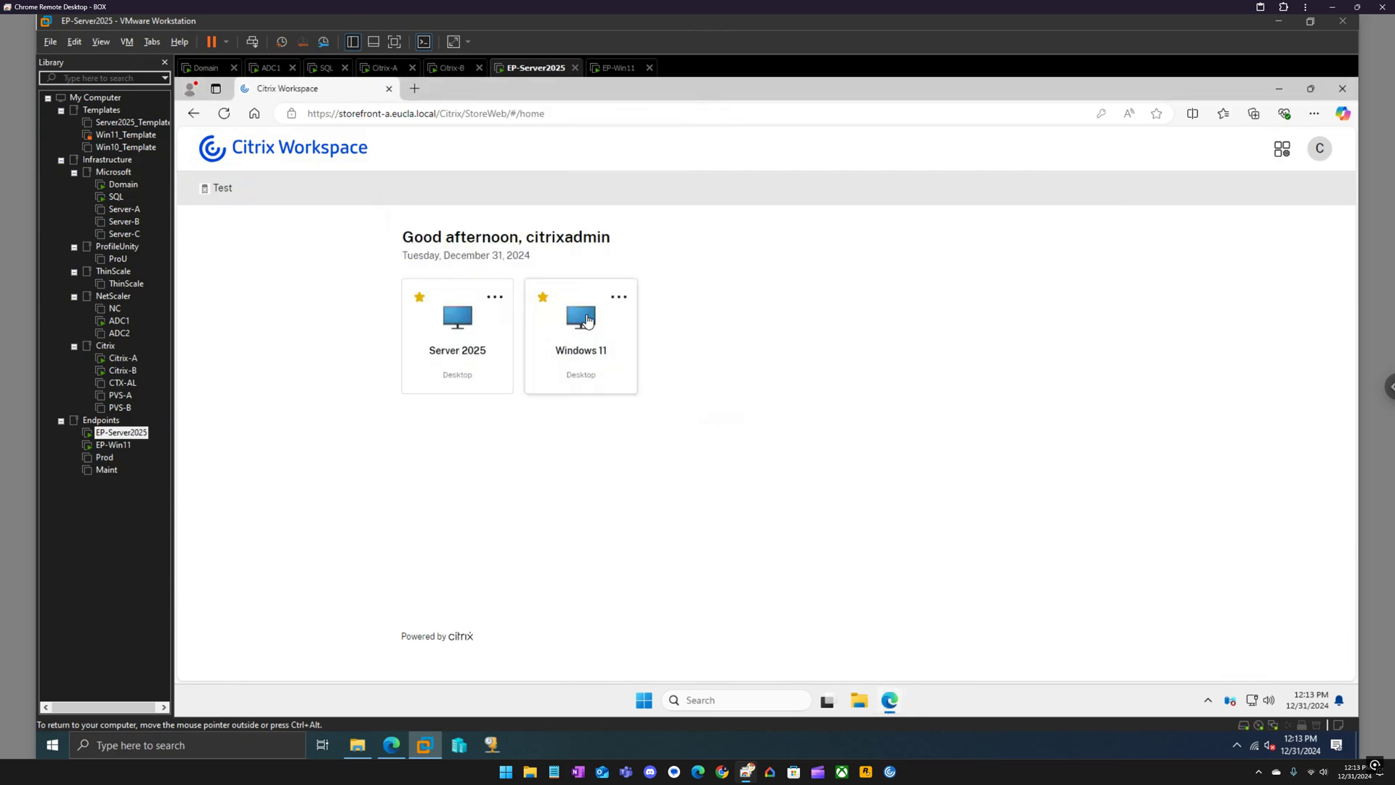
Launch the Windows 11 desktop and switch taskbar Widgets off in Taskbar settings.
{"action": "left_click", "coordinate": [587, 320]}
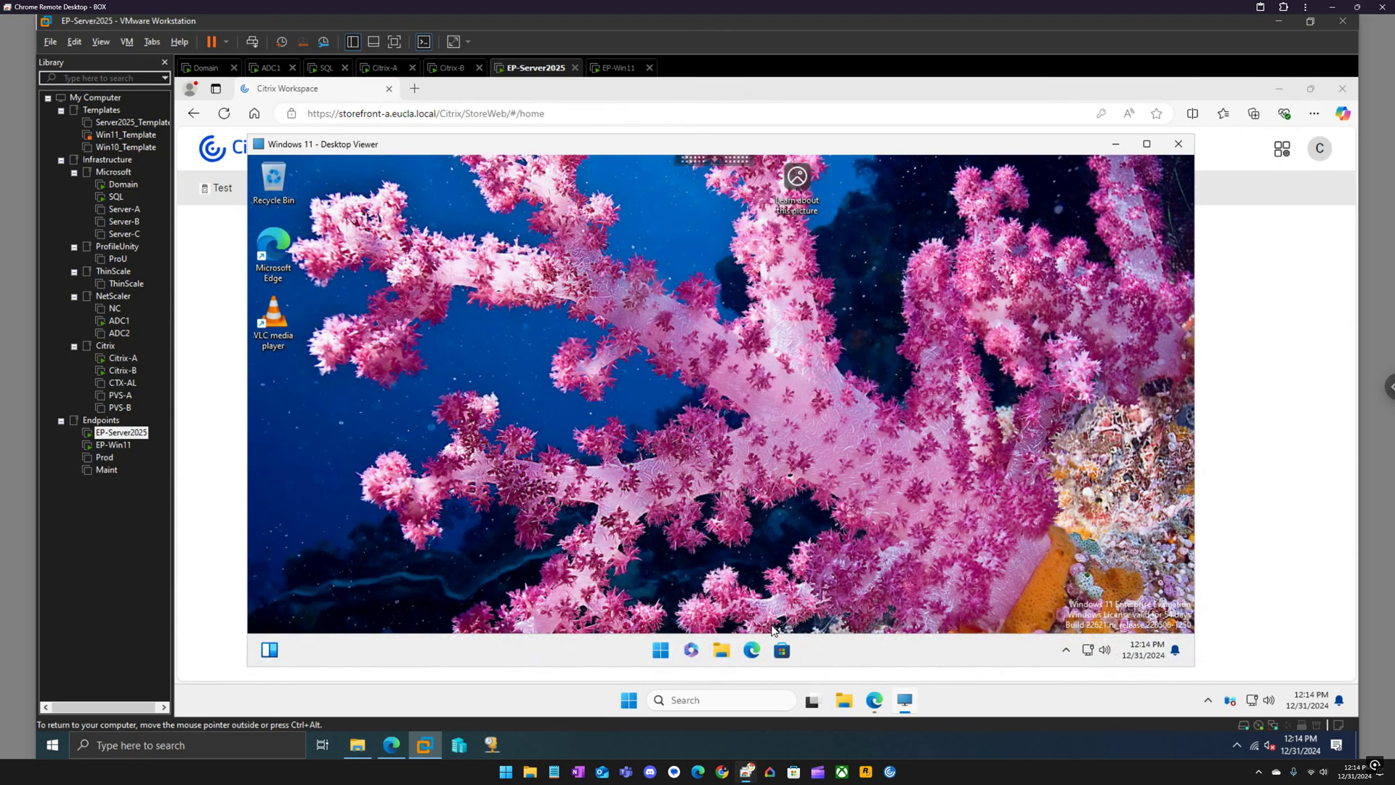
{"action": "right_click", "coordinate": [867, 643]}
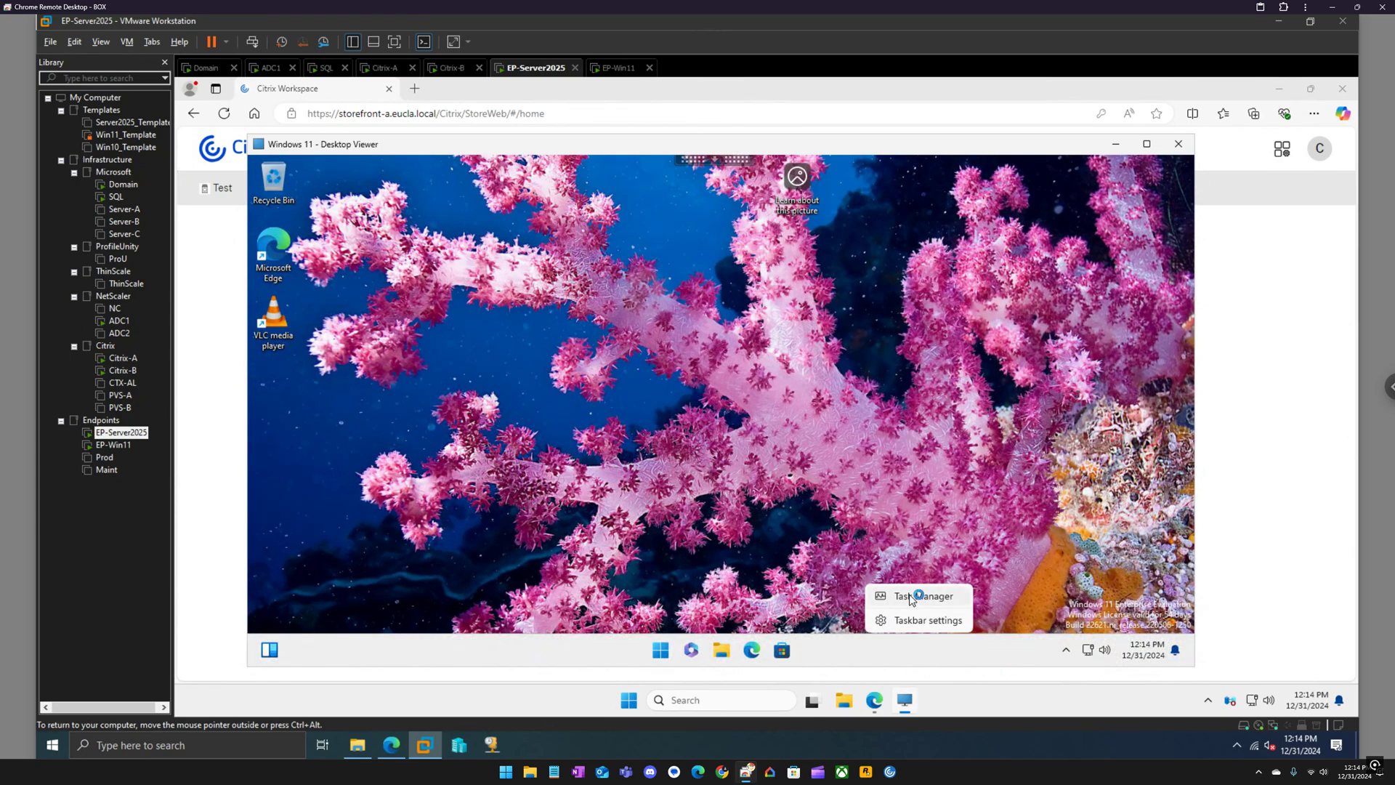
{"action": "left_click", "coordinate": [915, 622]}
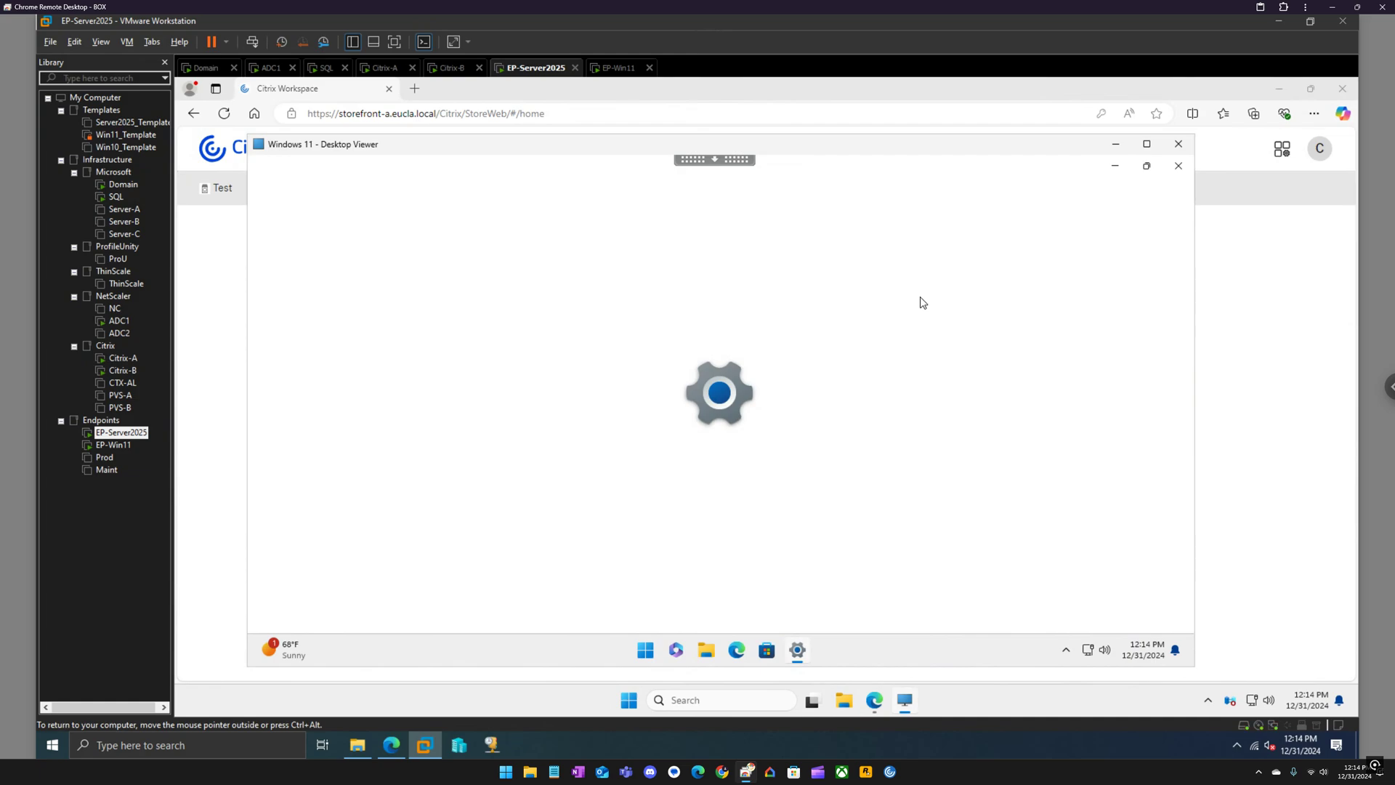
{"action": "left_click", "coordinate": [1123, 376]}
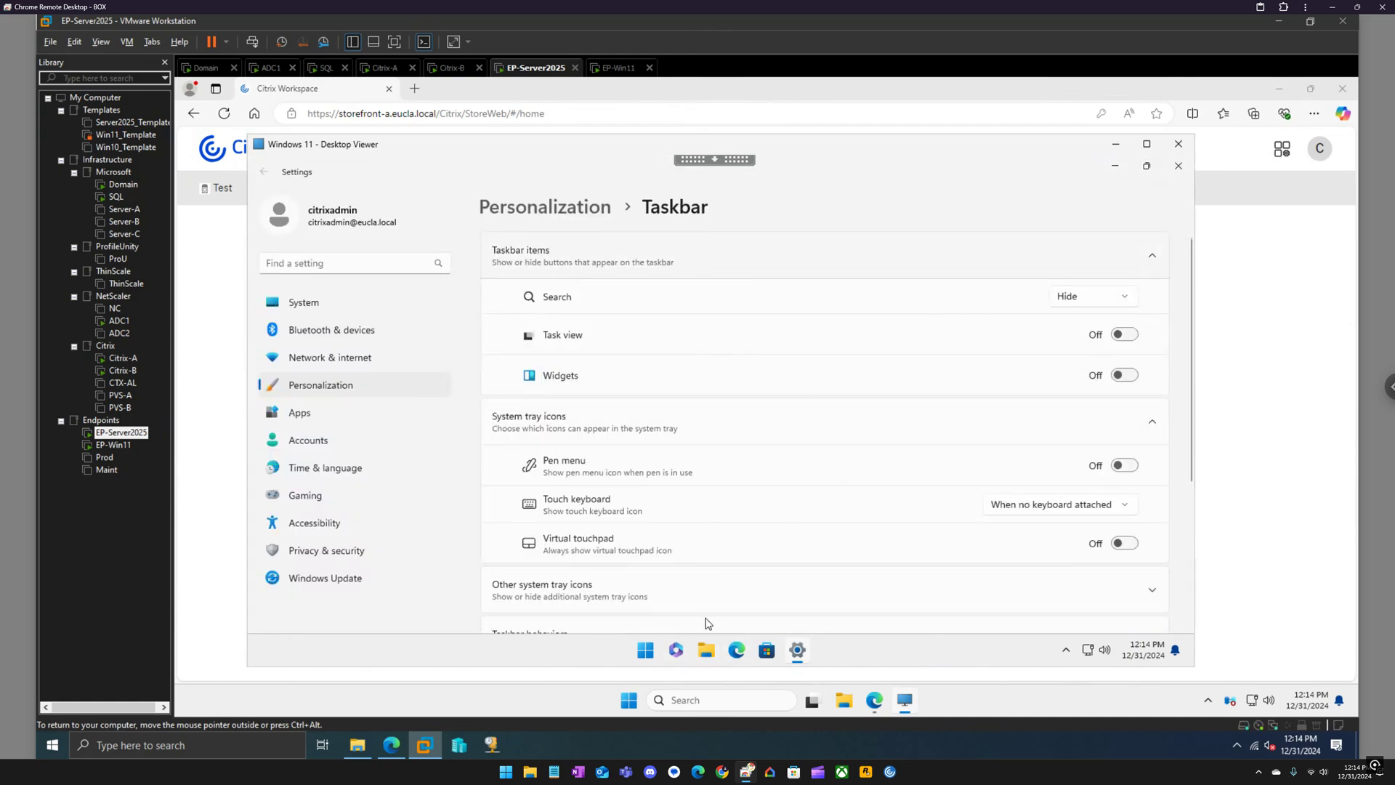
{"action": "left_click", "coordinate": [1178, 165]}
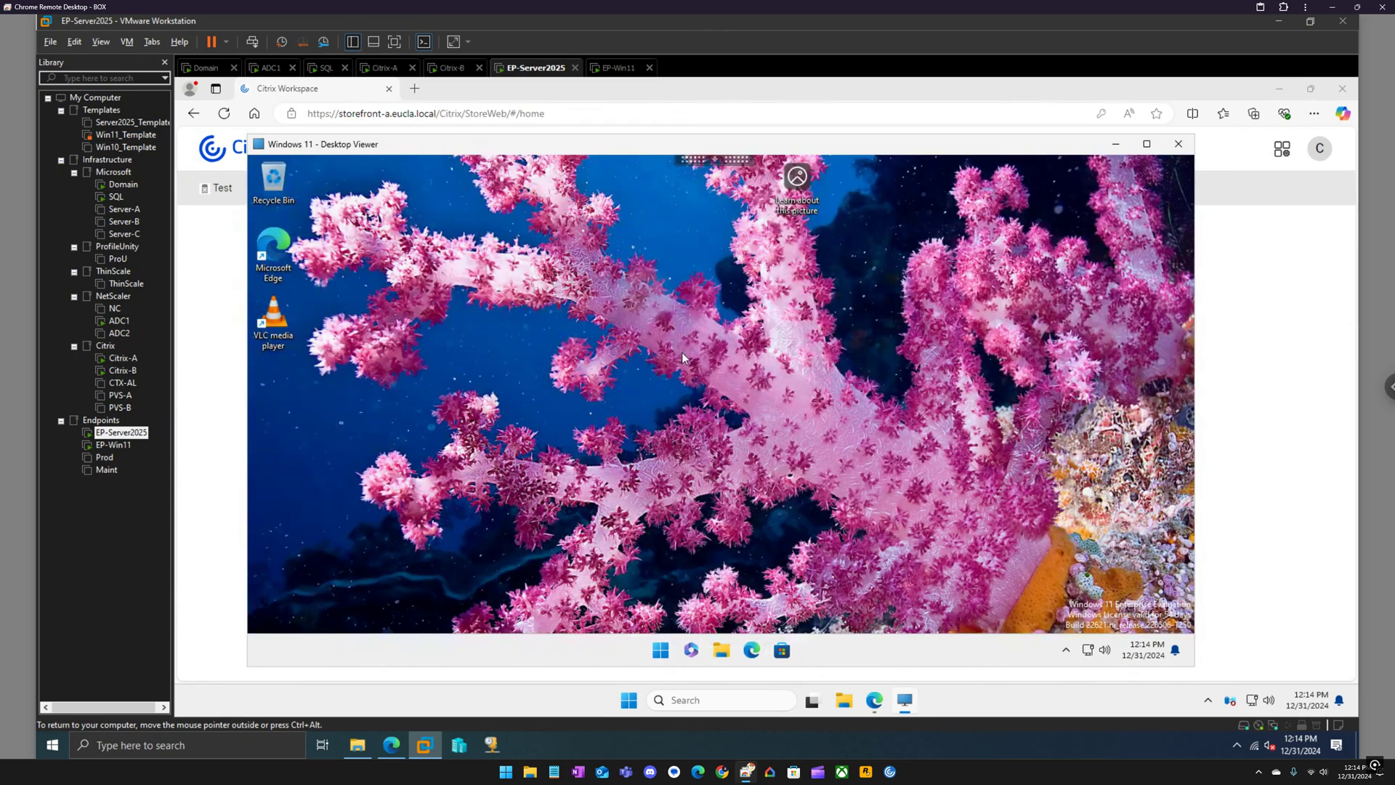
{"action": "left_click", "coordinate": [660, 650]}
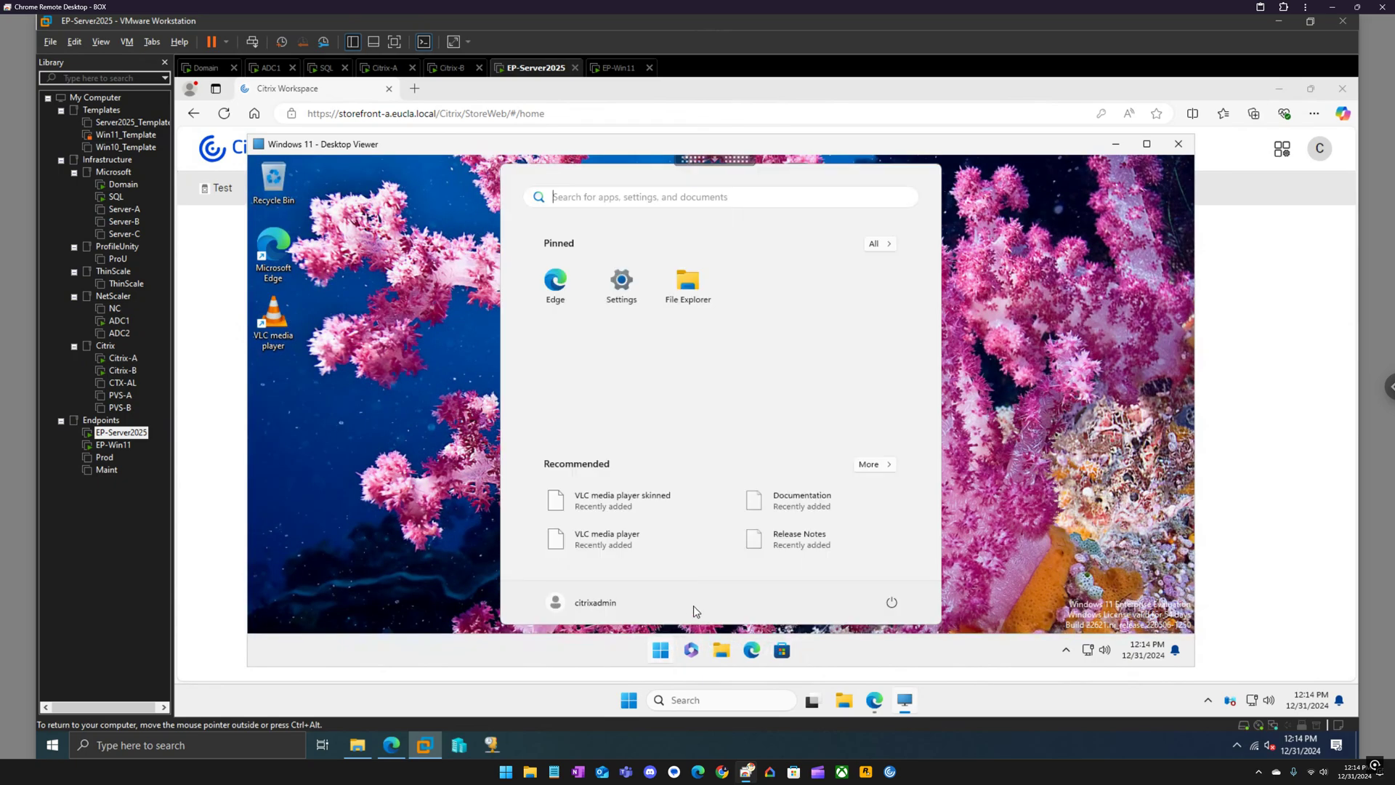
{"action": "left_click", "coordinate": [890, 247]}
{"action": "scroll", "coordinate": [775, 450], "scroll_direction": "down", "scroll_amount": 3}
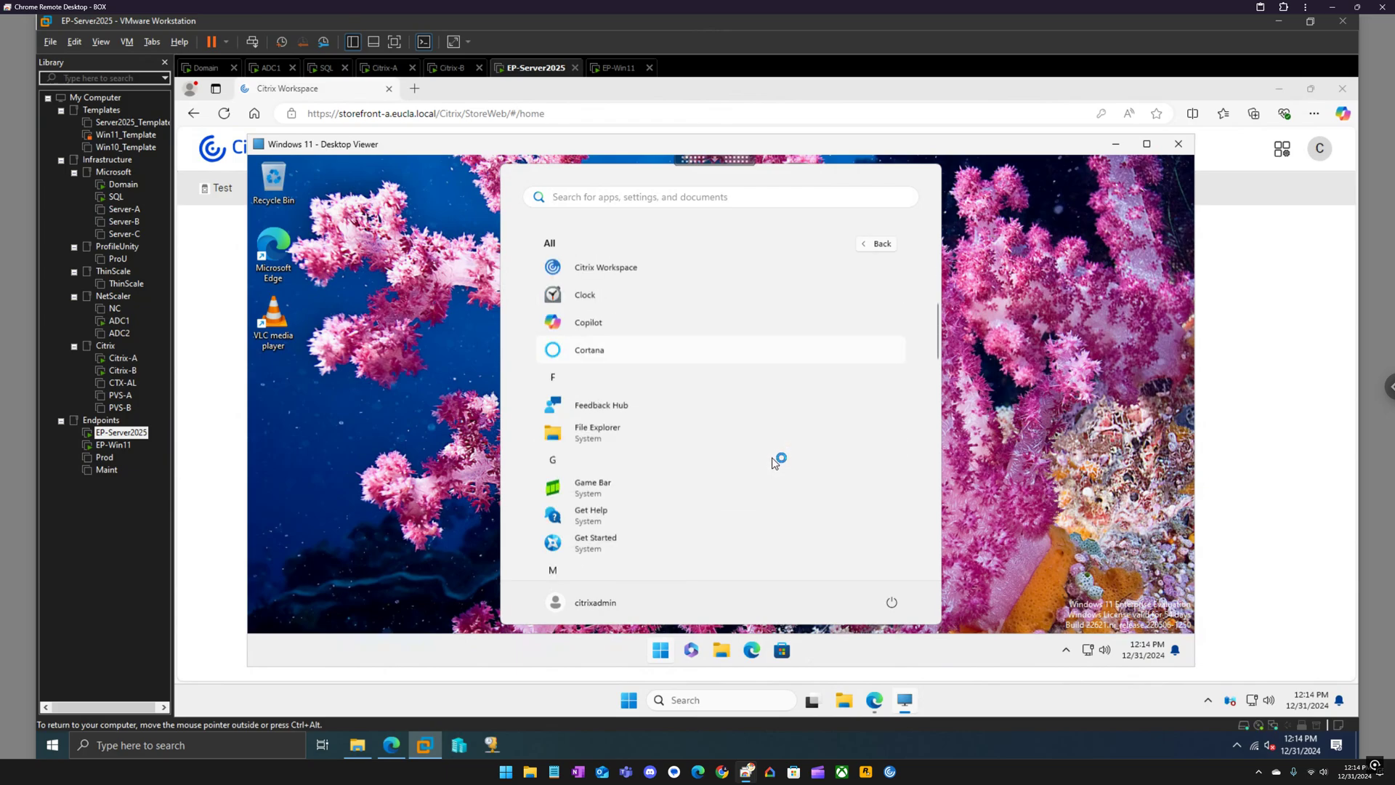
{"action": "scroll", "coordinate": [775, 462], "scroll_direction": "down", "scroll_amount": 5}
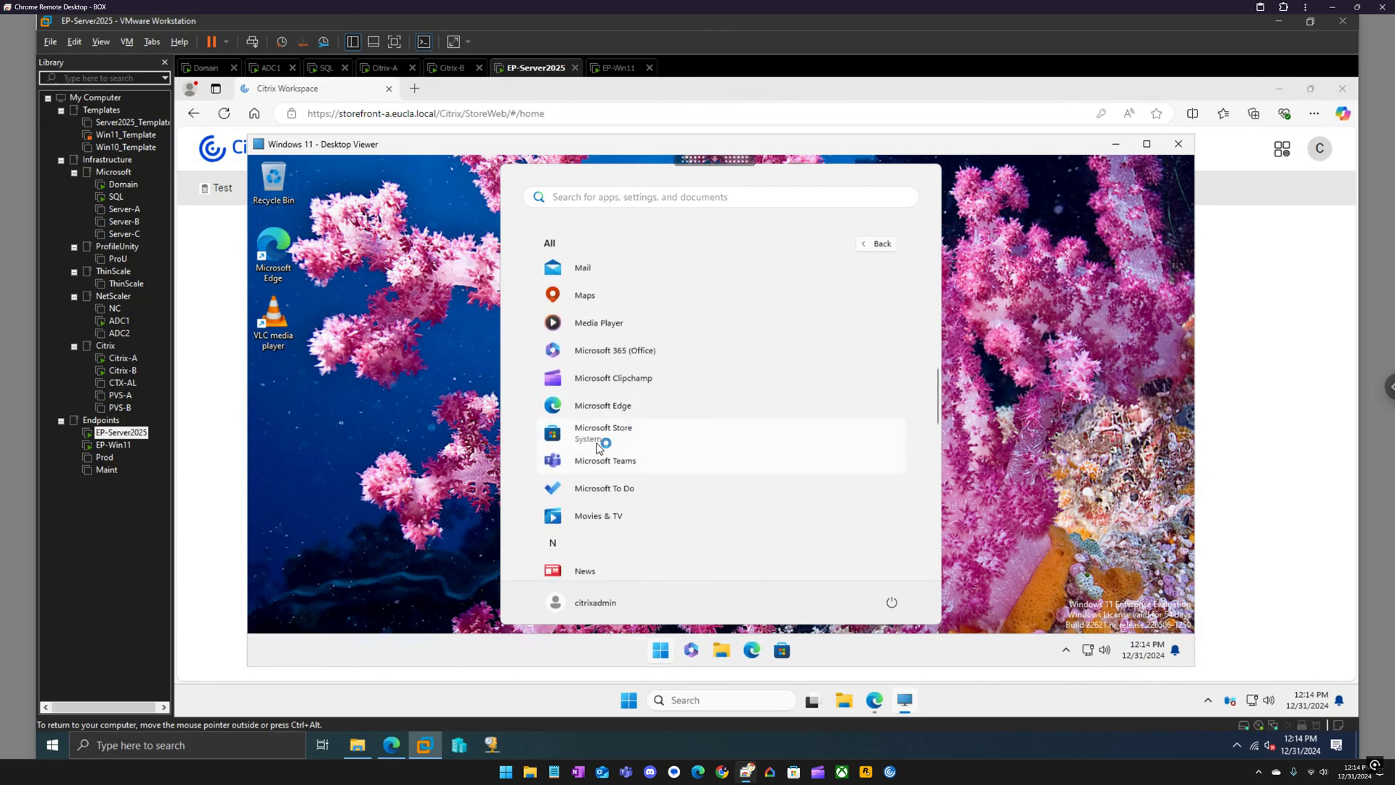
{"action": "key", "text": "Escape"}
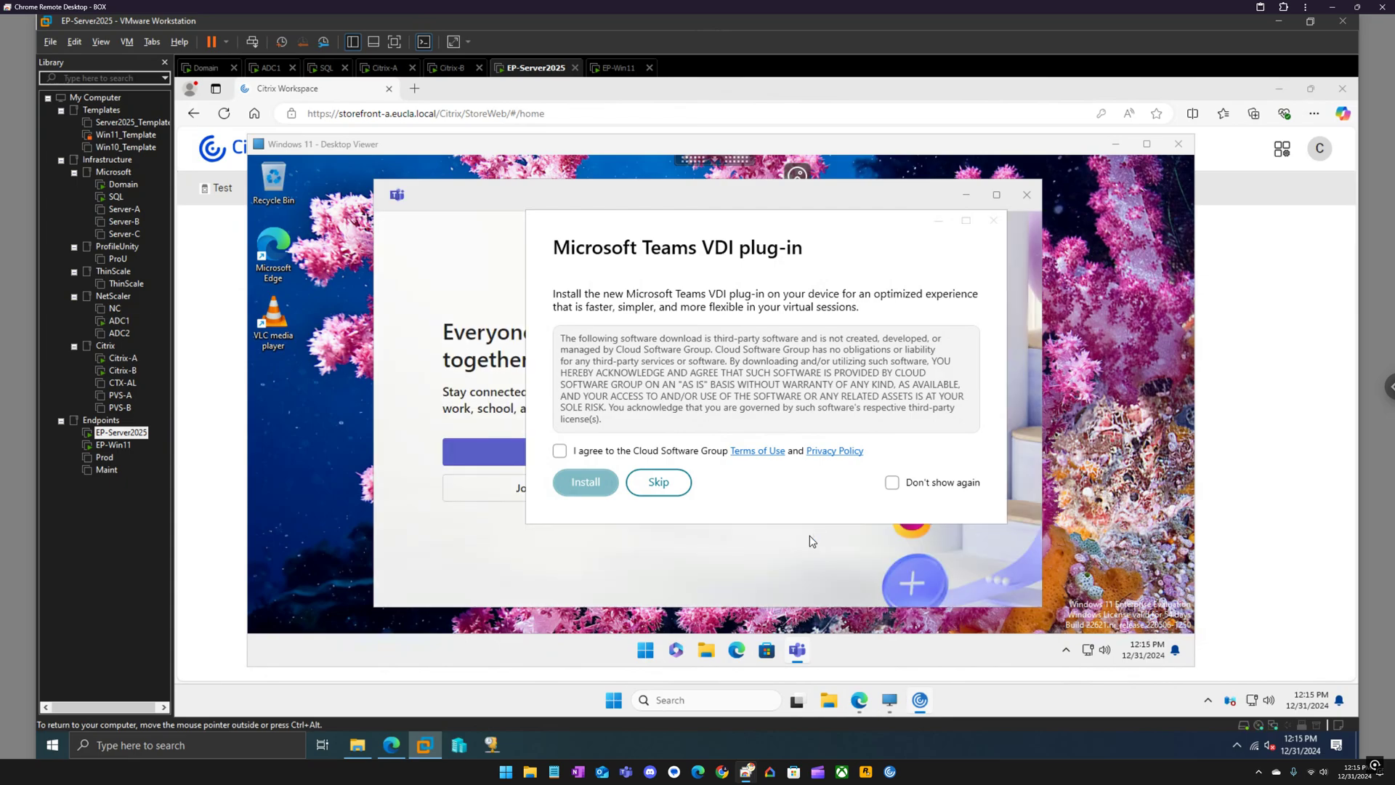
{"action": "left_click", "coordinate": [994, 222]}
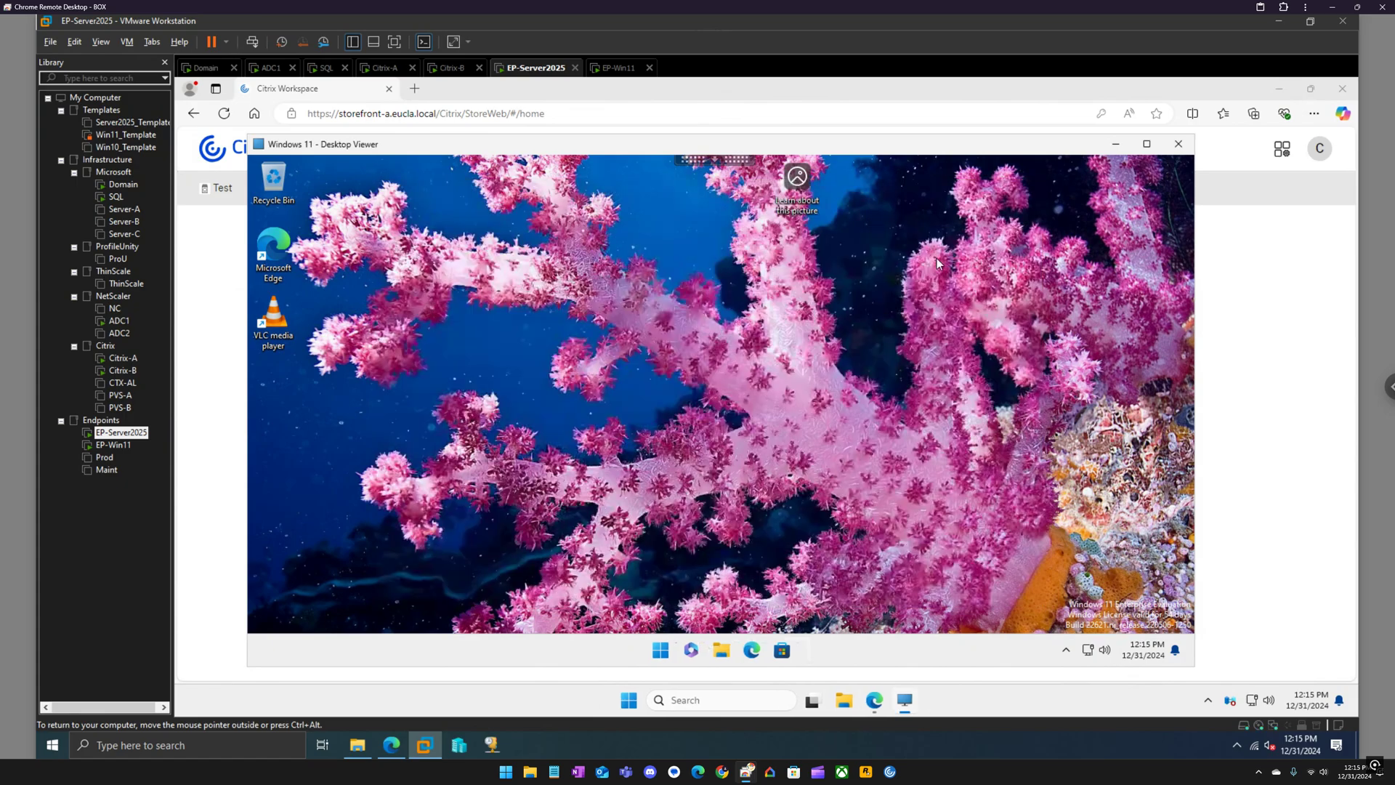
Close Microsoft Teams, sign out of the Windows 11 session, and close the Edge store window.
{"action": "left_click", "coordinate": [1027, 195]}
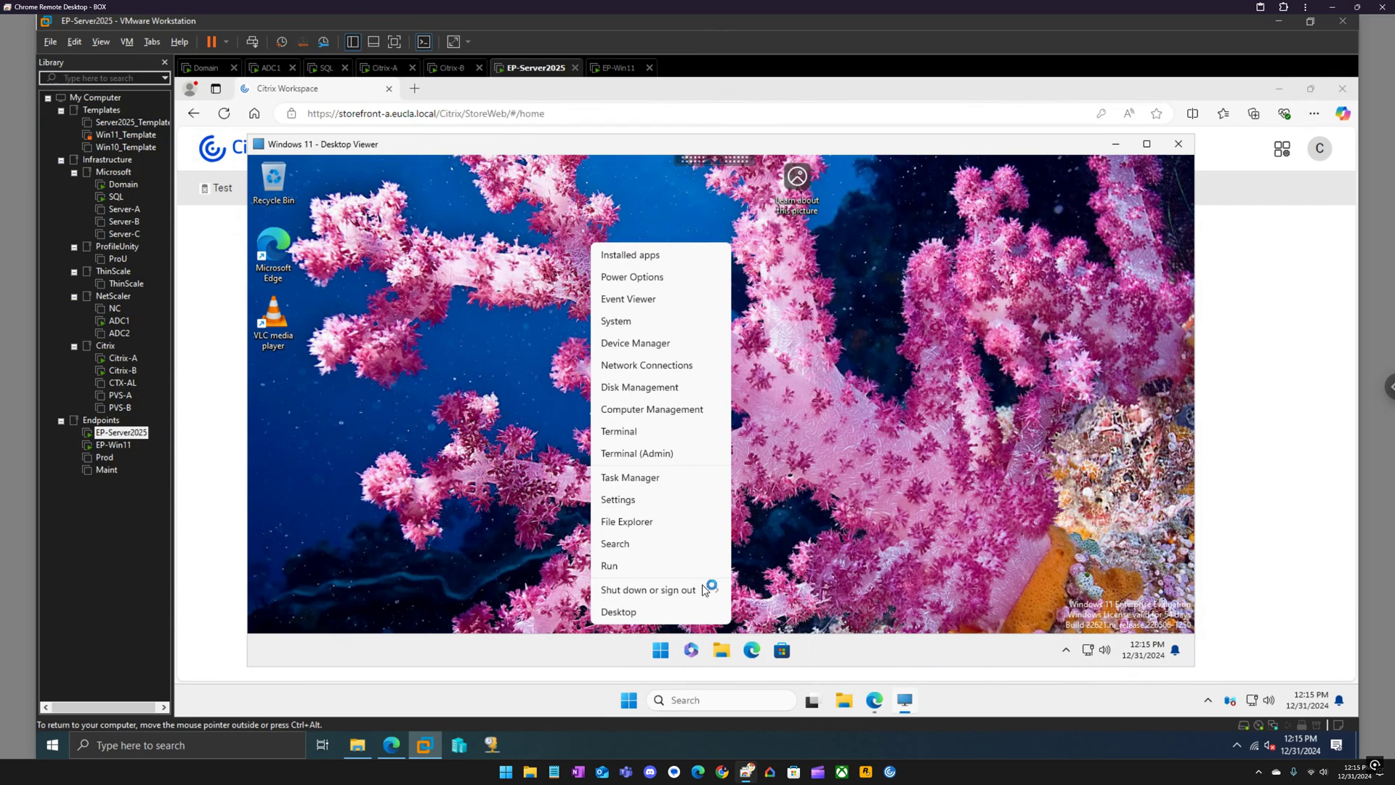
{"action": "mouse_move", "coordinate": [705, 589]}
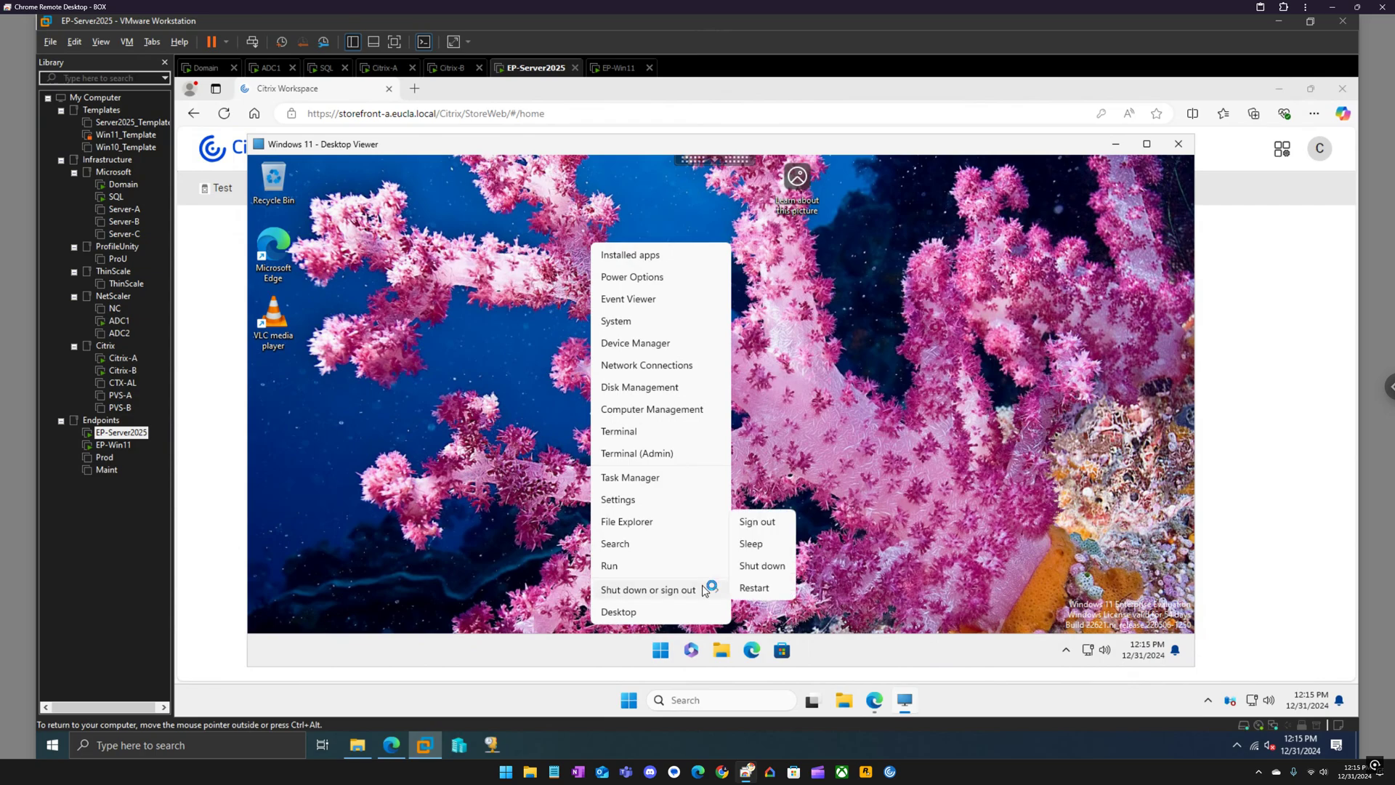
{"action": "left_click", "coordinate": [767, 523]}
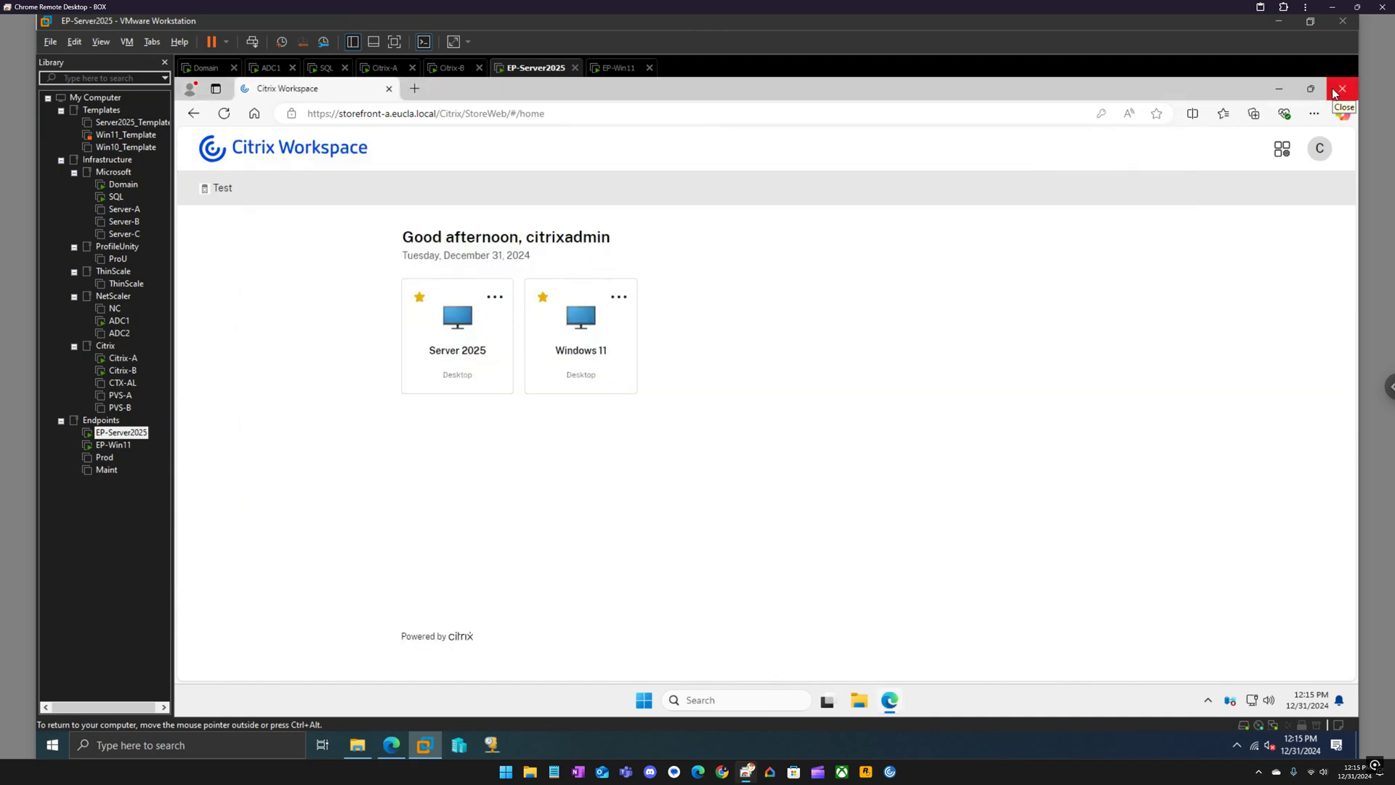
{"action": "left_click", "coordinate": [1341, 89]}
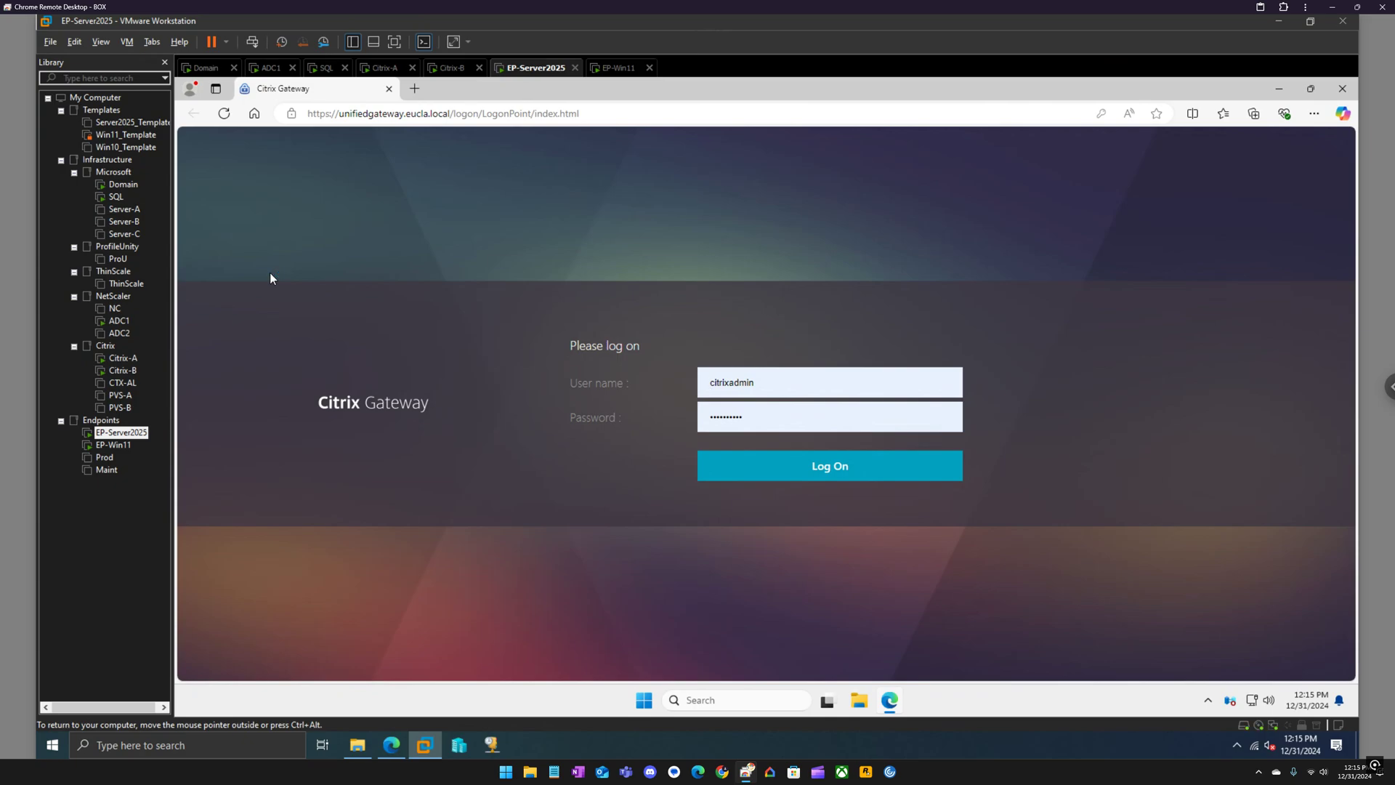
Log on at the Citrix Gateway page and pick Virtual App and Desktop Access.
{"action": "left_click", "coordinate": [847, 481]}
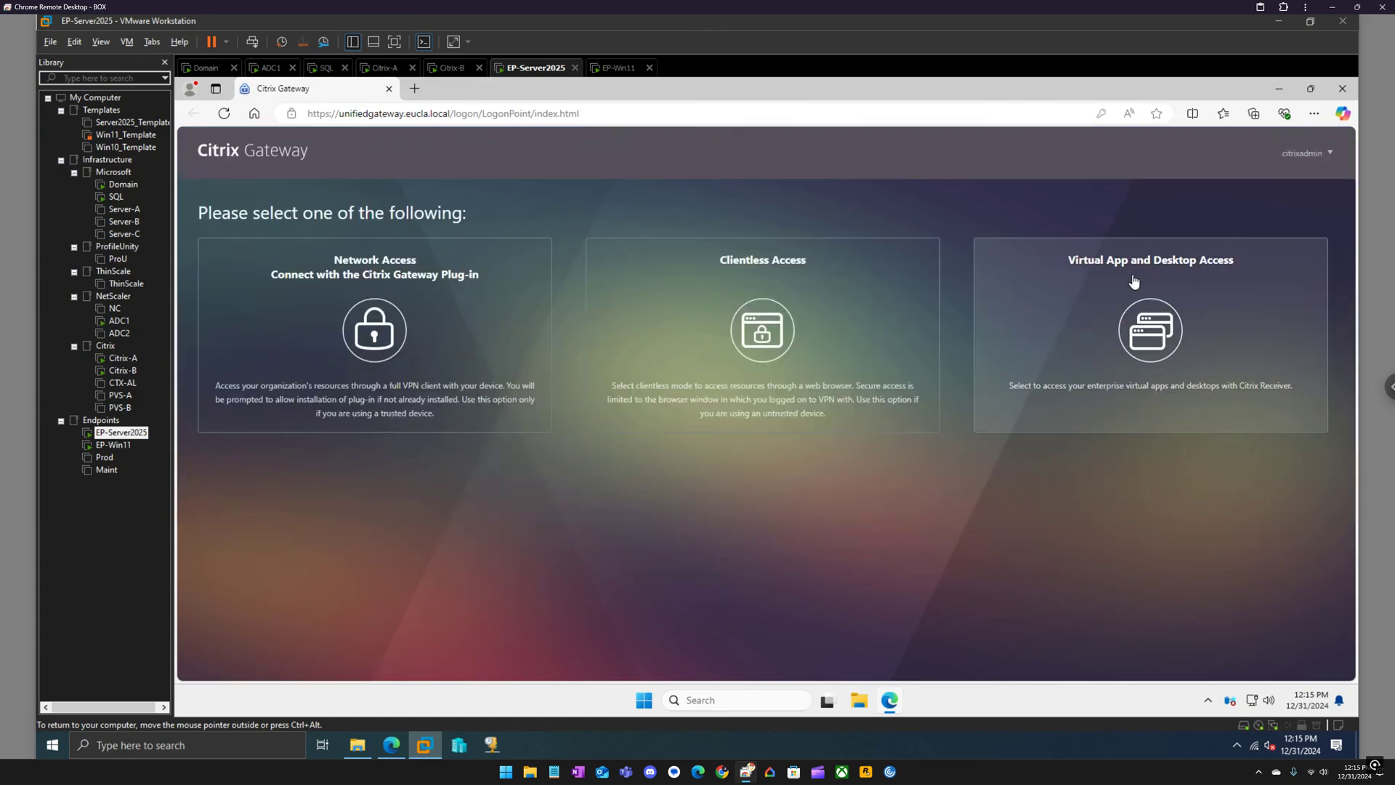
{"action": "left_click", "coordinate": [1144, 317]}
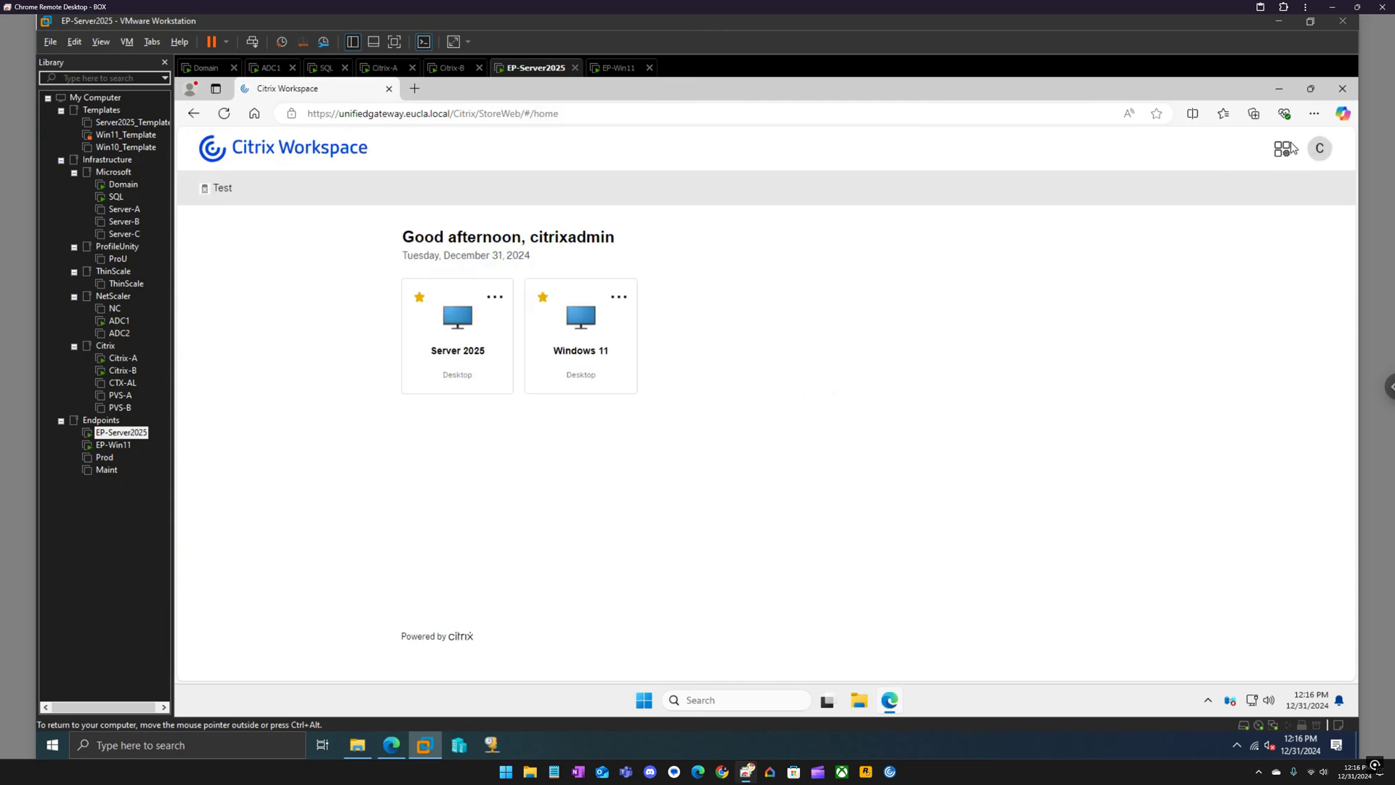
Check the launch method under Account Settings, then start the Windows 11 desktop from Home.
{"action": "left_click", "coordinate": [1319, 151]}
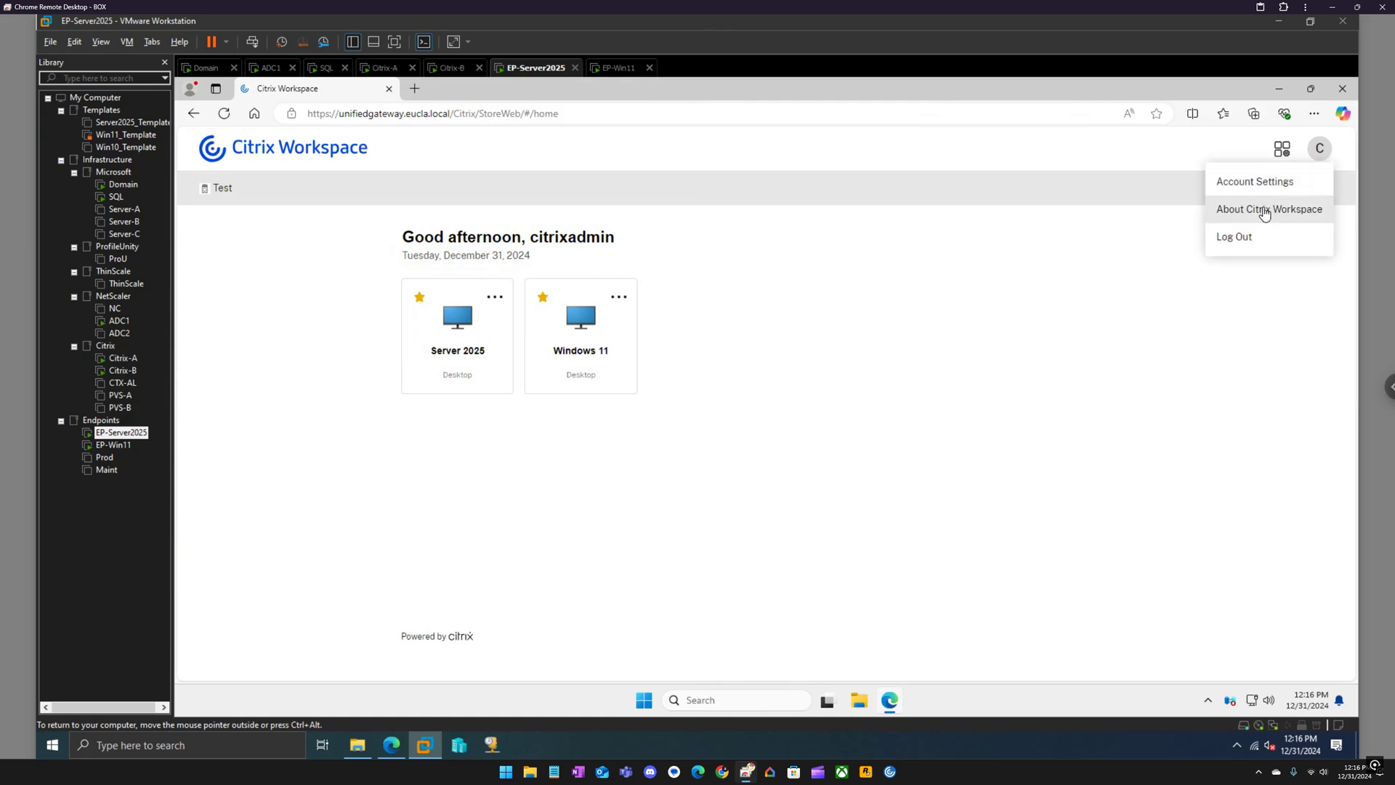
{"action": "left_click", "coordinate": [1263, 183]}
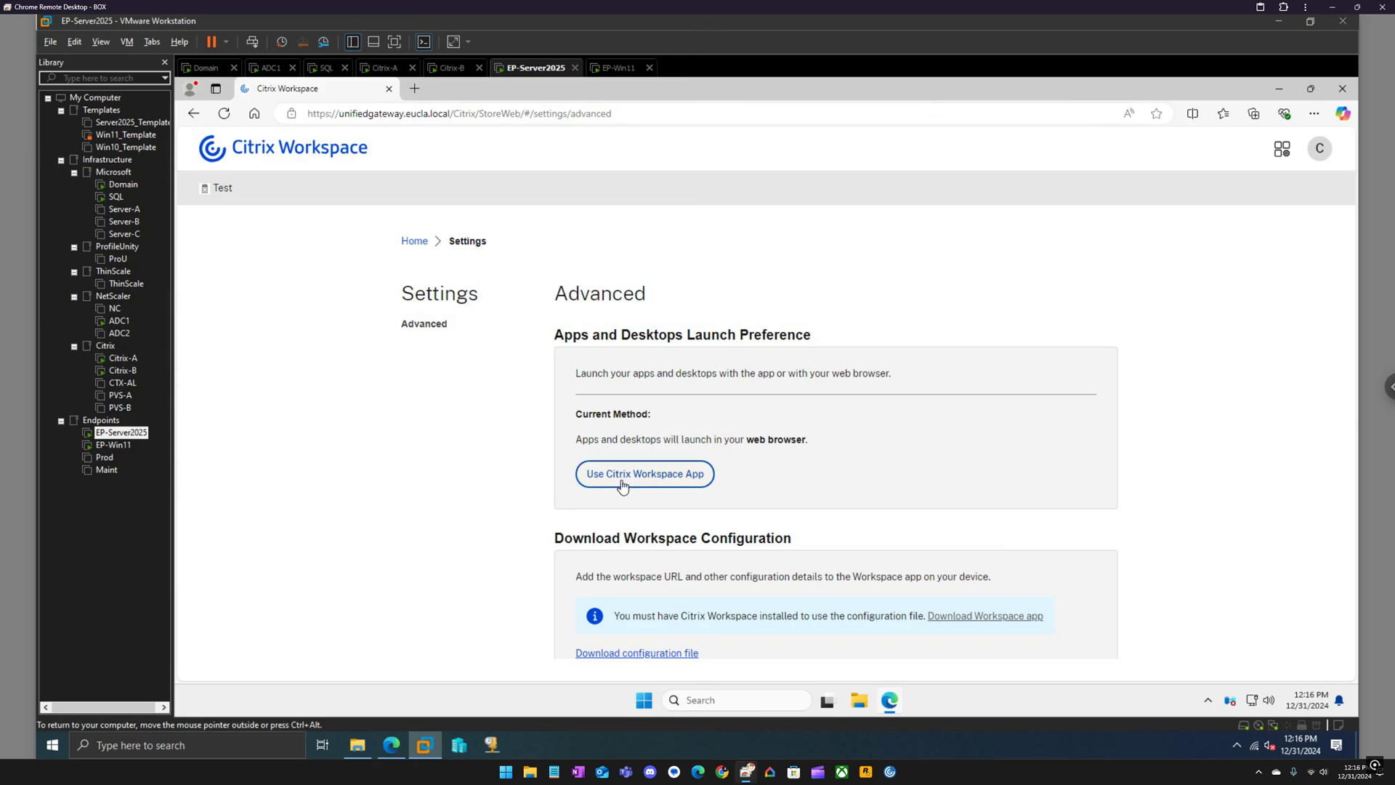
{"action": "left_click", "coordinate": [413, 240]}
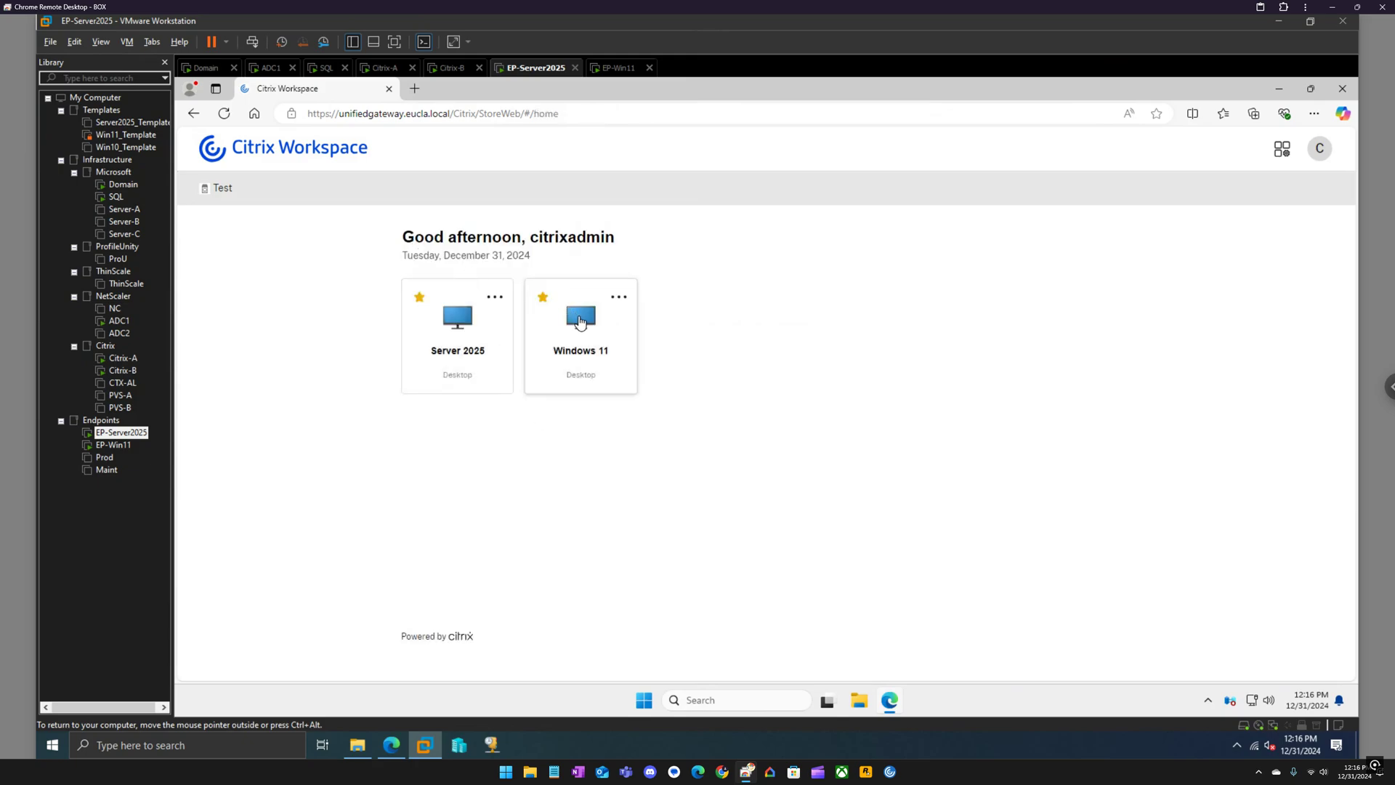
{"action": "left_click", "coordinate": [580, 322]}
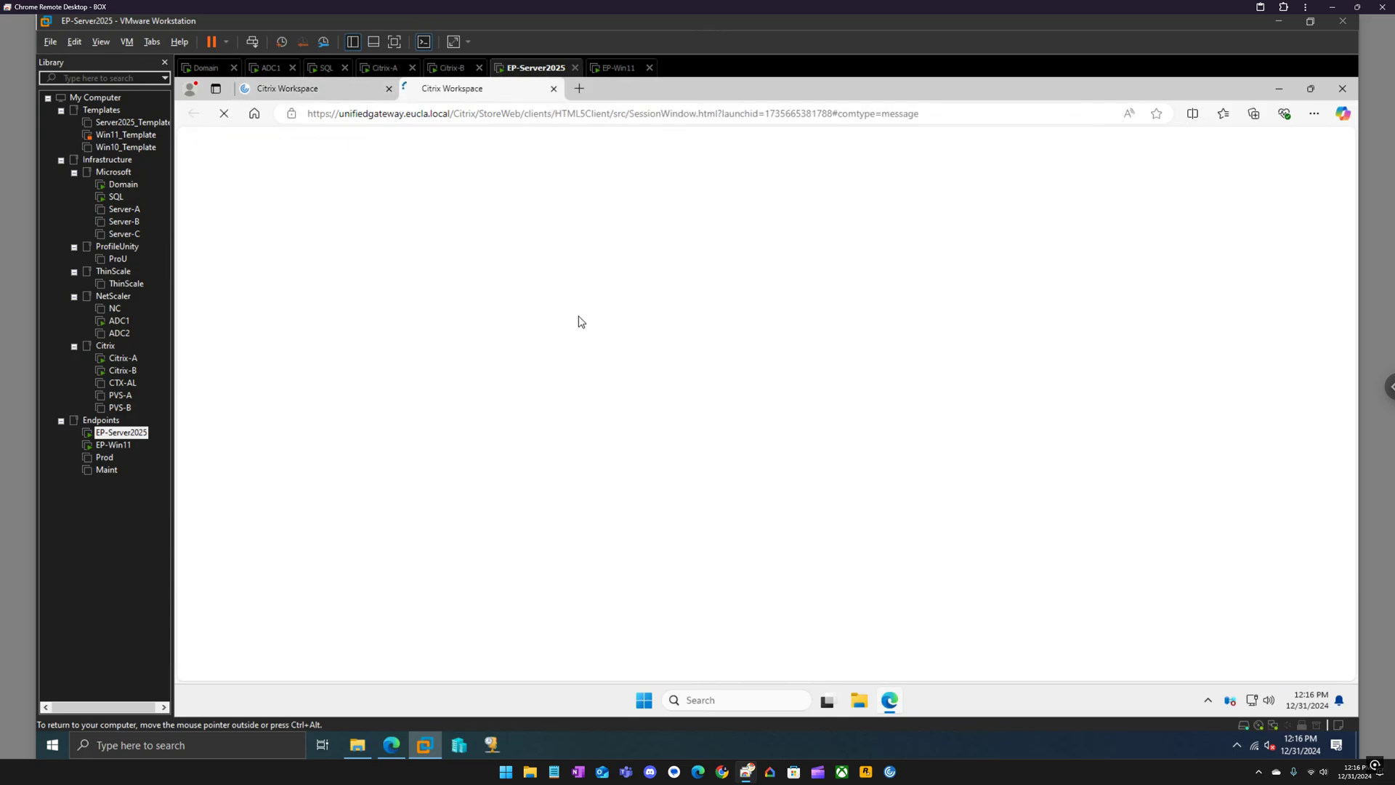
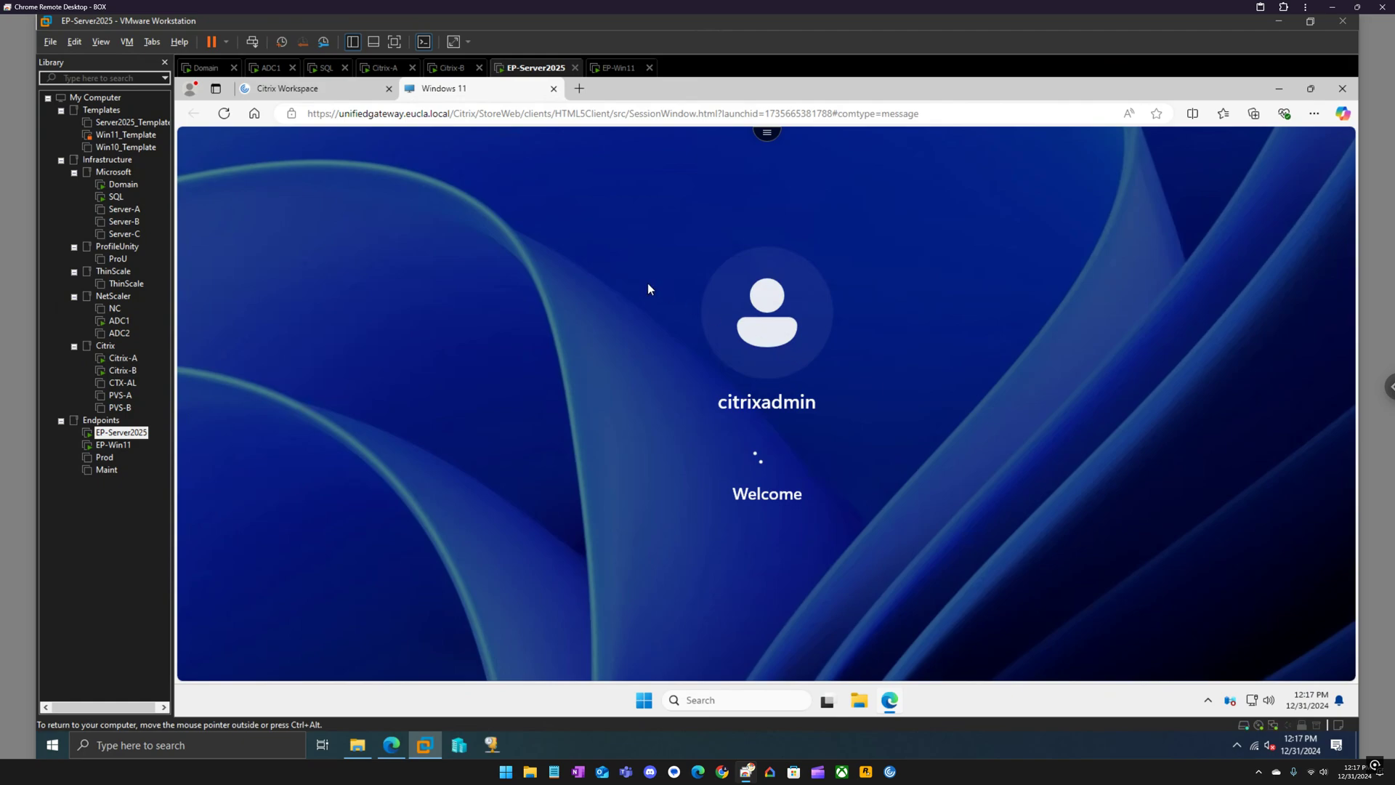
Switch to the Citrix-A server VM, which shows its lock screen.
{"action": "left_click", "coordinate": [386, 68]}
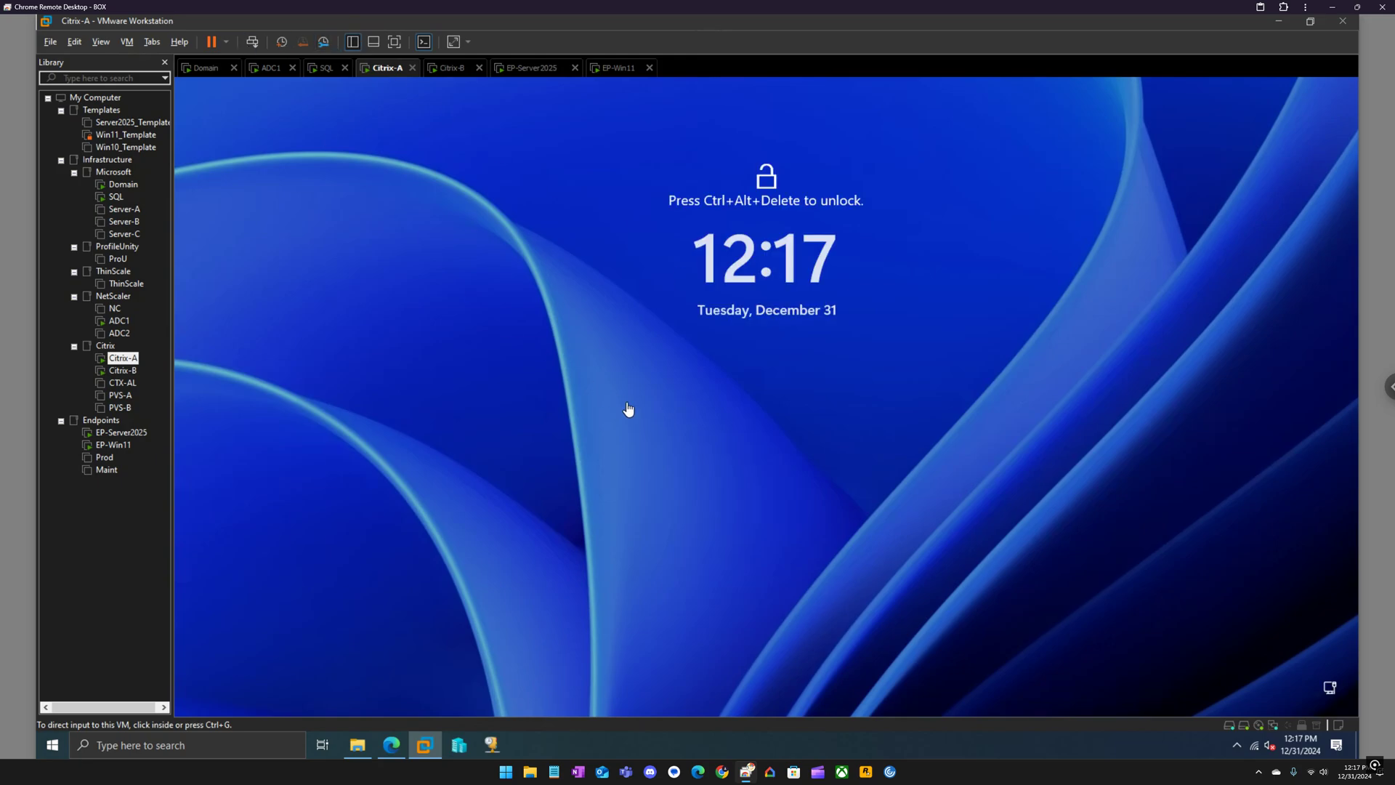
Sign in to Citrix-A with the account password and open Manage Receiver for Web Sites for the Store.
{"action": "left_click", "coordinate": [252, 43]}
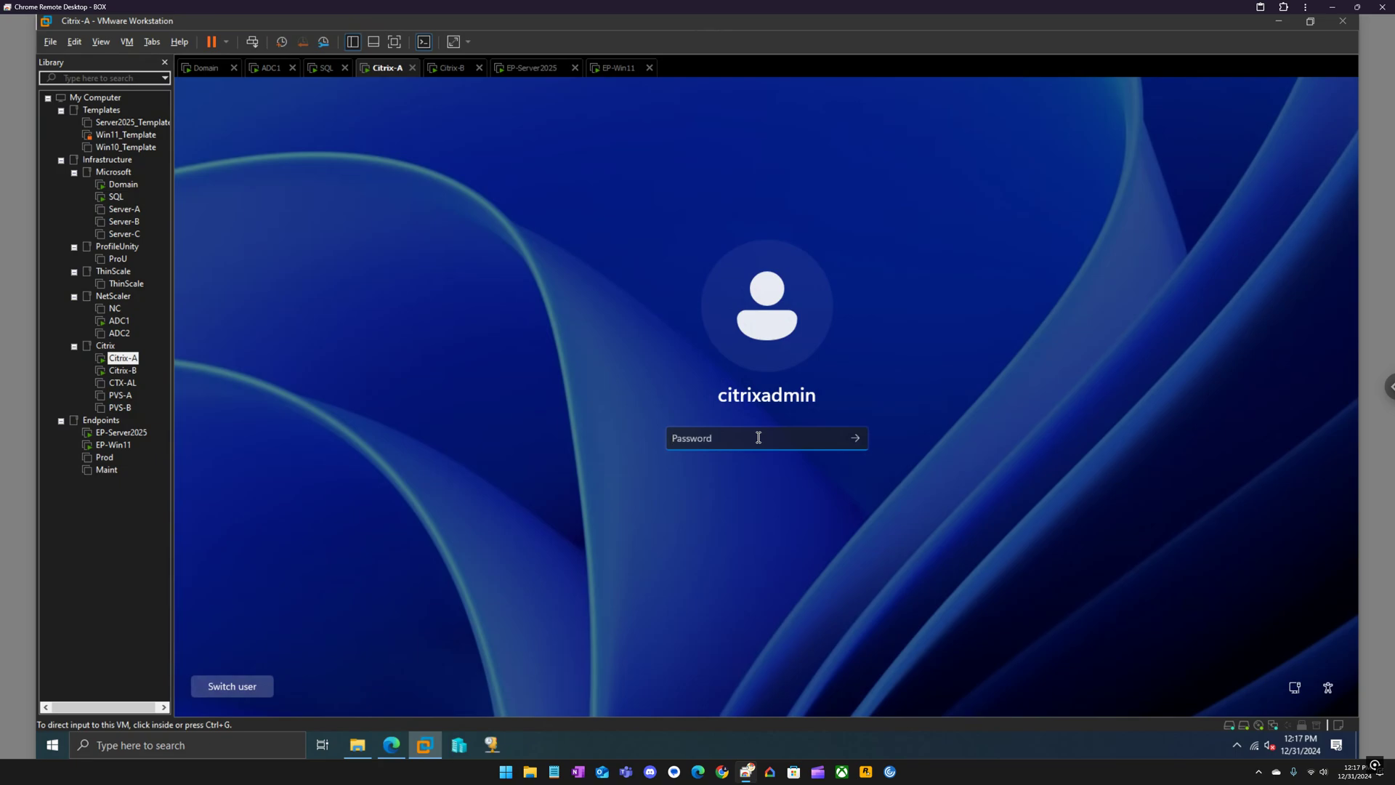
{"action": "type", "text": "••••••••••"}
{"action": "key", "text": "Return"}
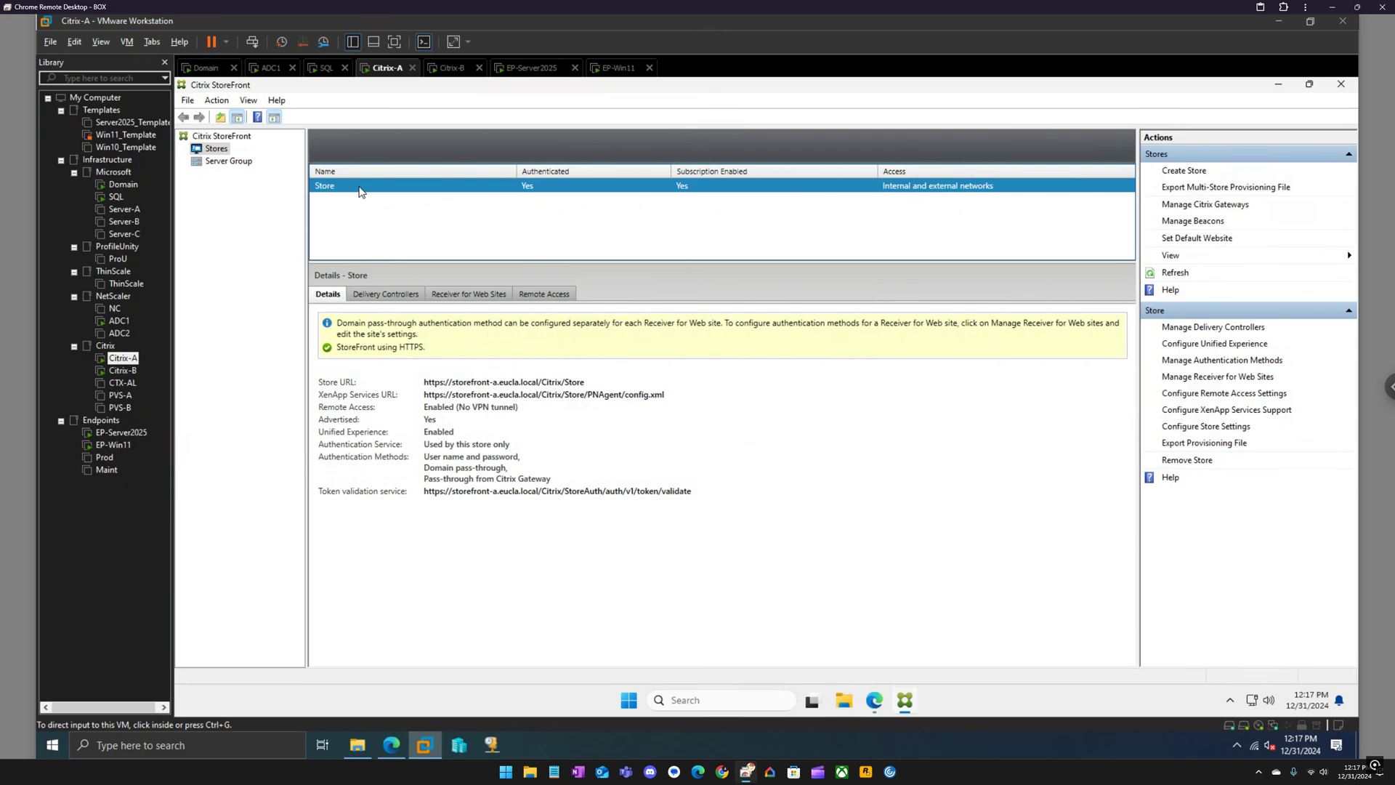
{"action": "right_click", "coordinate": [360, 190]}
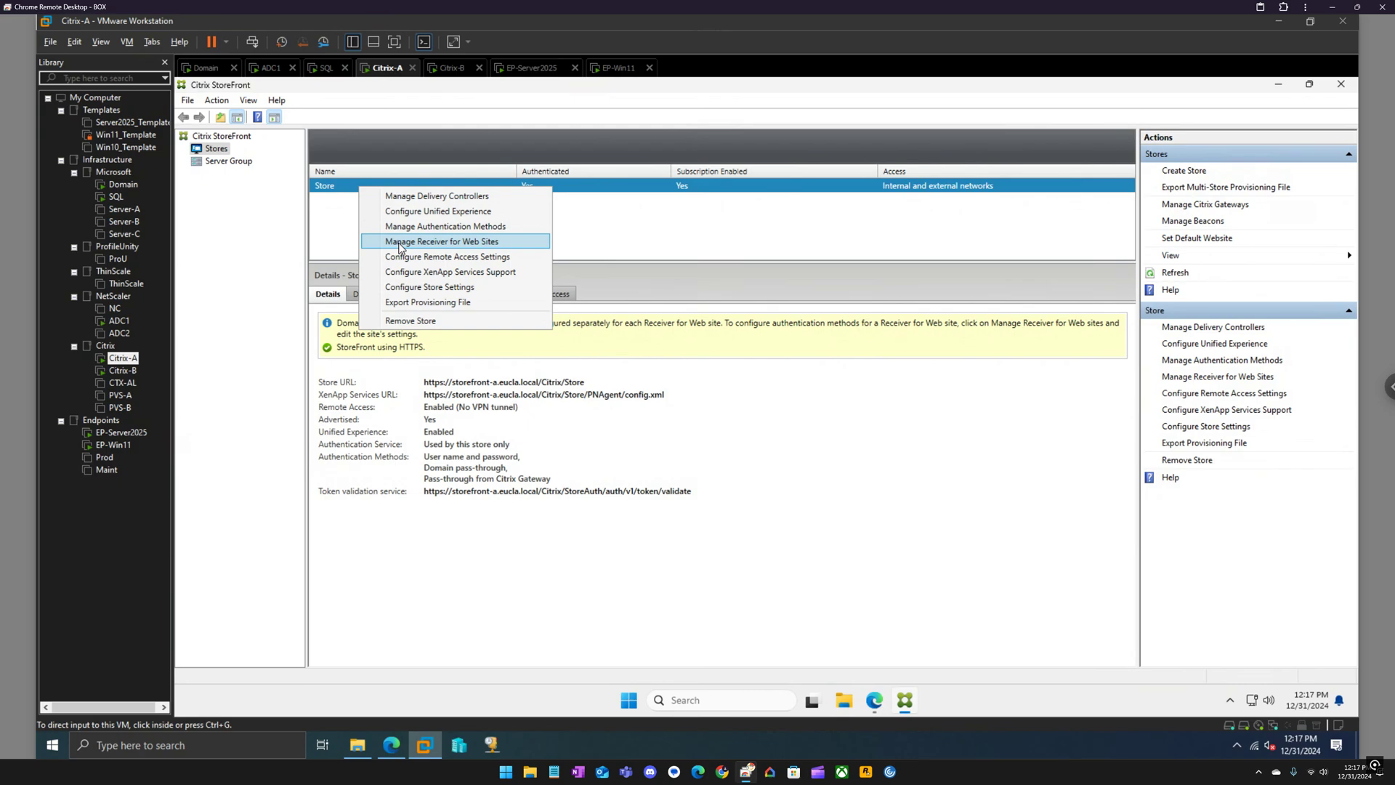
{"action": "left_click", "coordinate": [398, 244]}
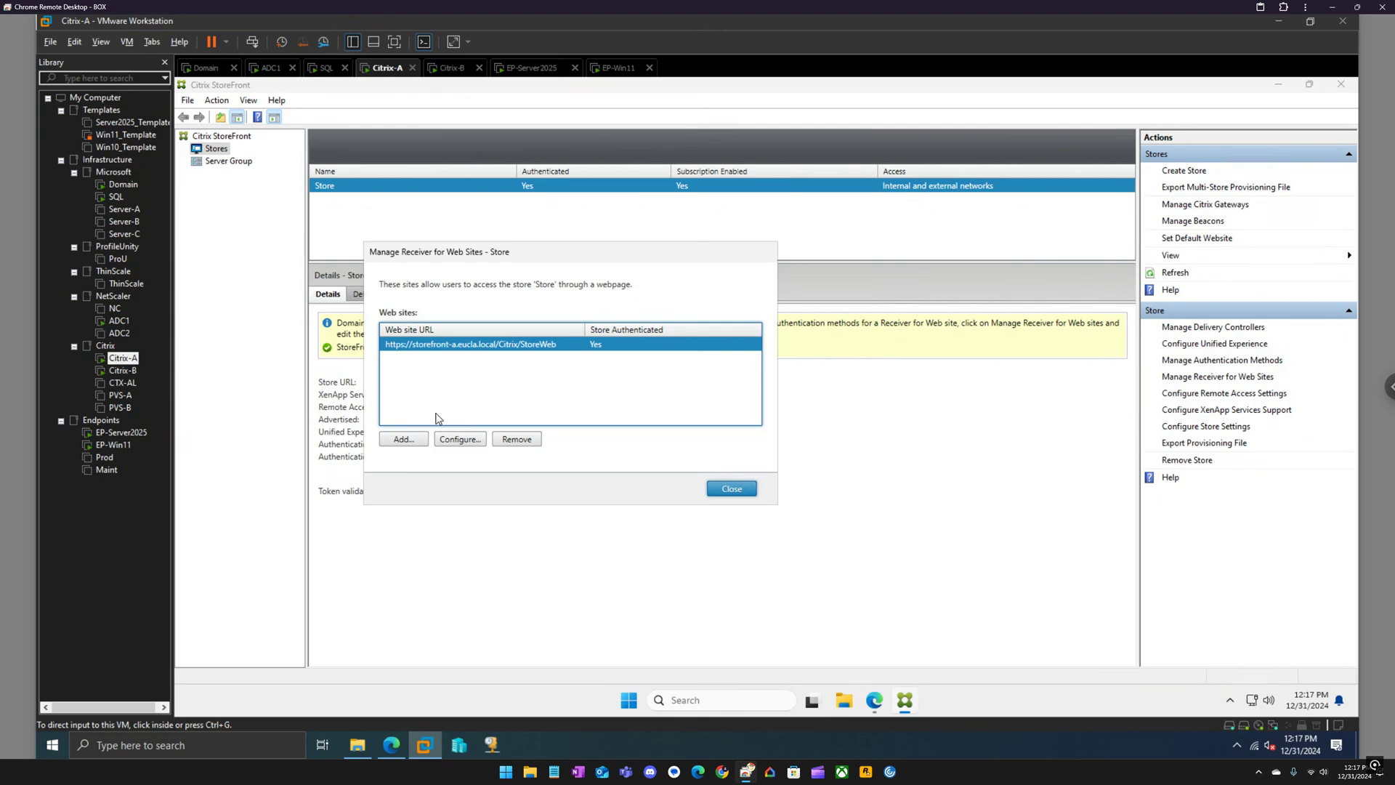
Review StoreWeb's Workspace app deployment, keeping the local-app requirement off and Citrix website as Windows source.
{"action": "left_click", "coordinate": [461, 440]}
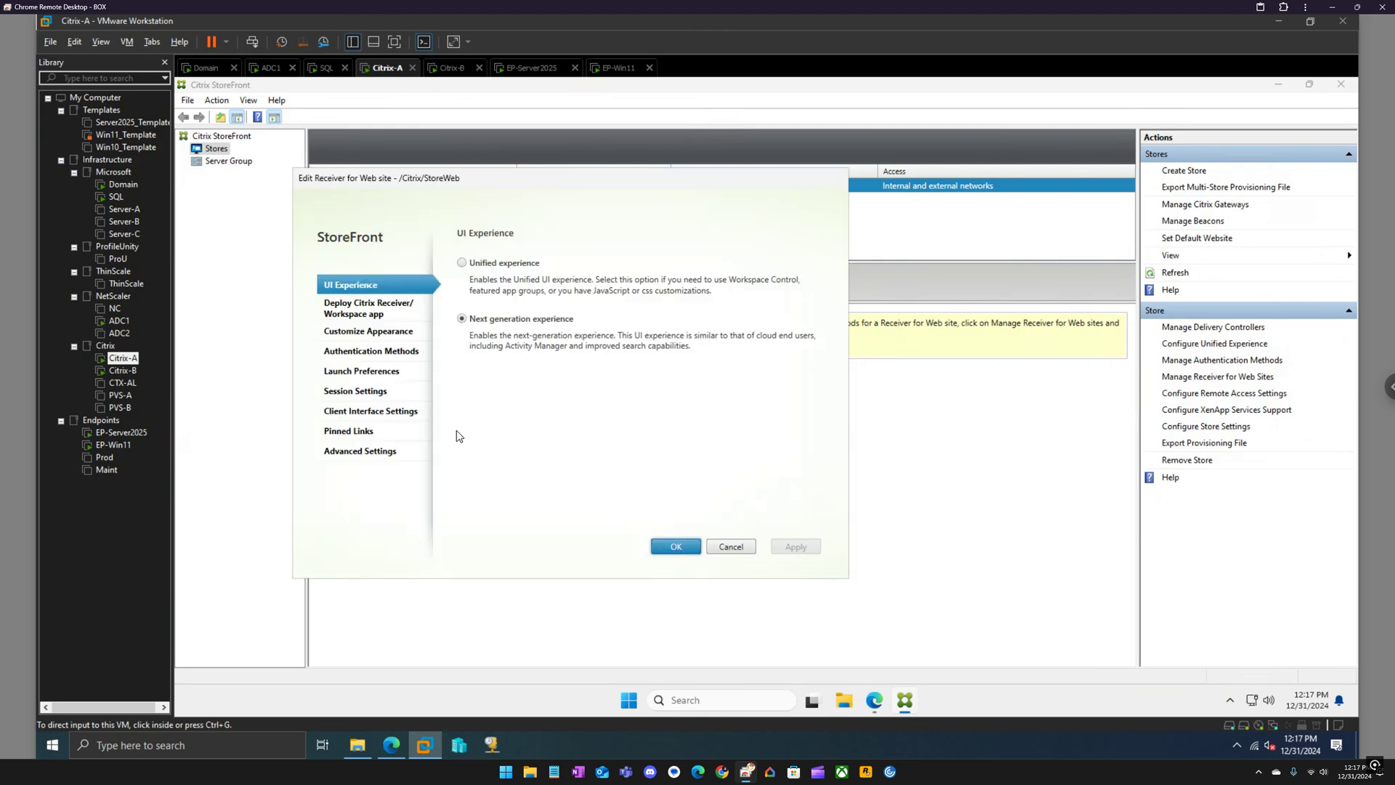
{"action": "left_click", "coordinate": [373, 309]}
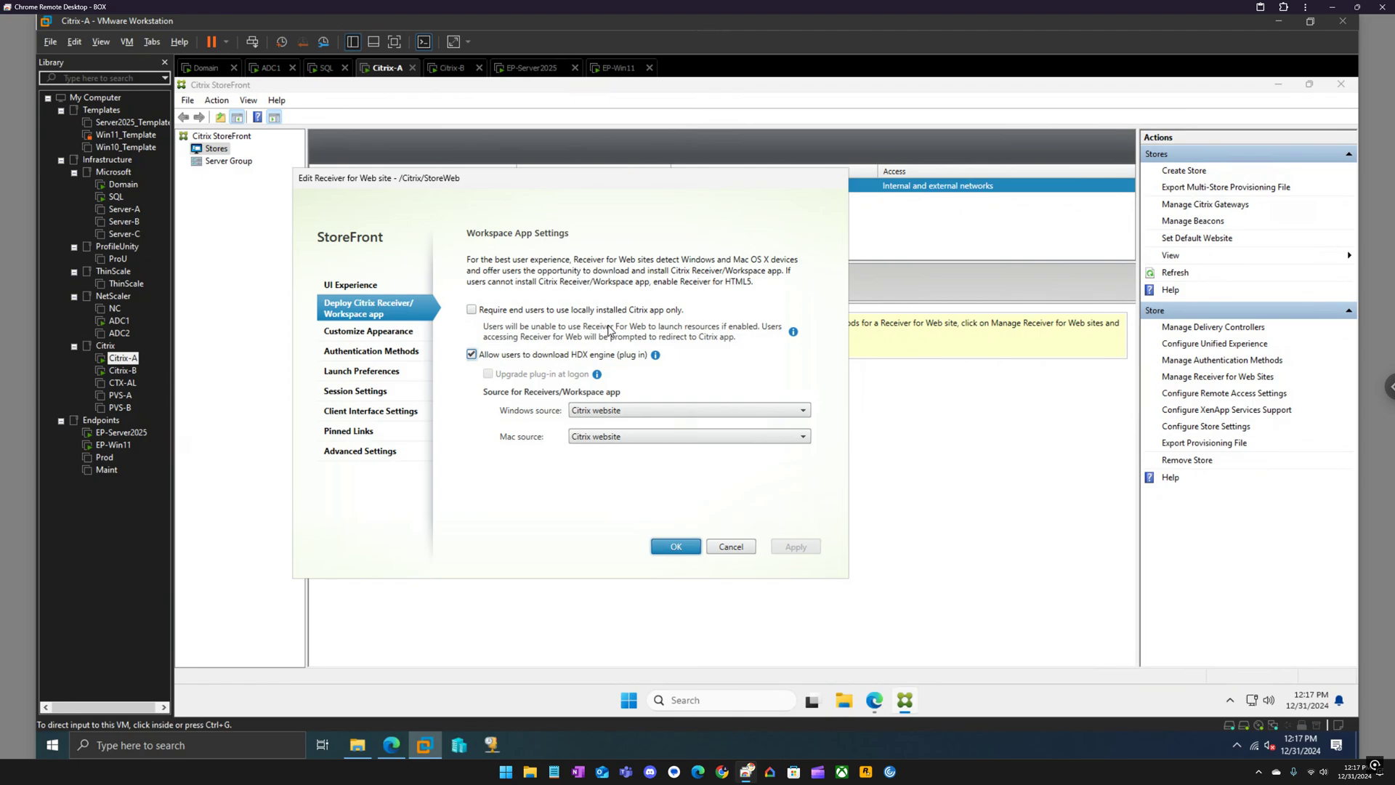
{"action": "left_click", "coordinate": [573, 310]}
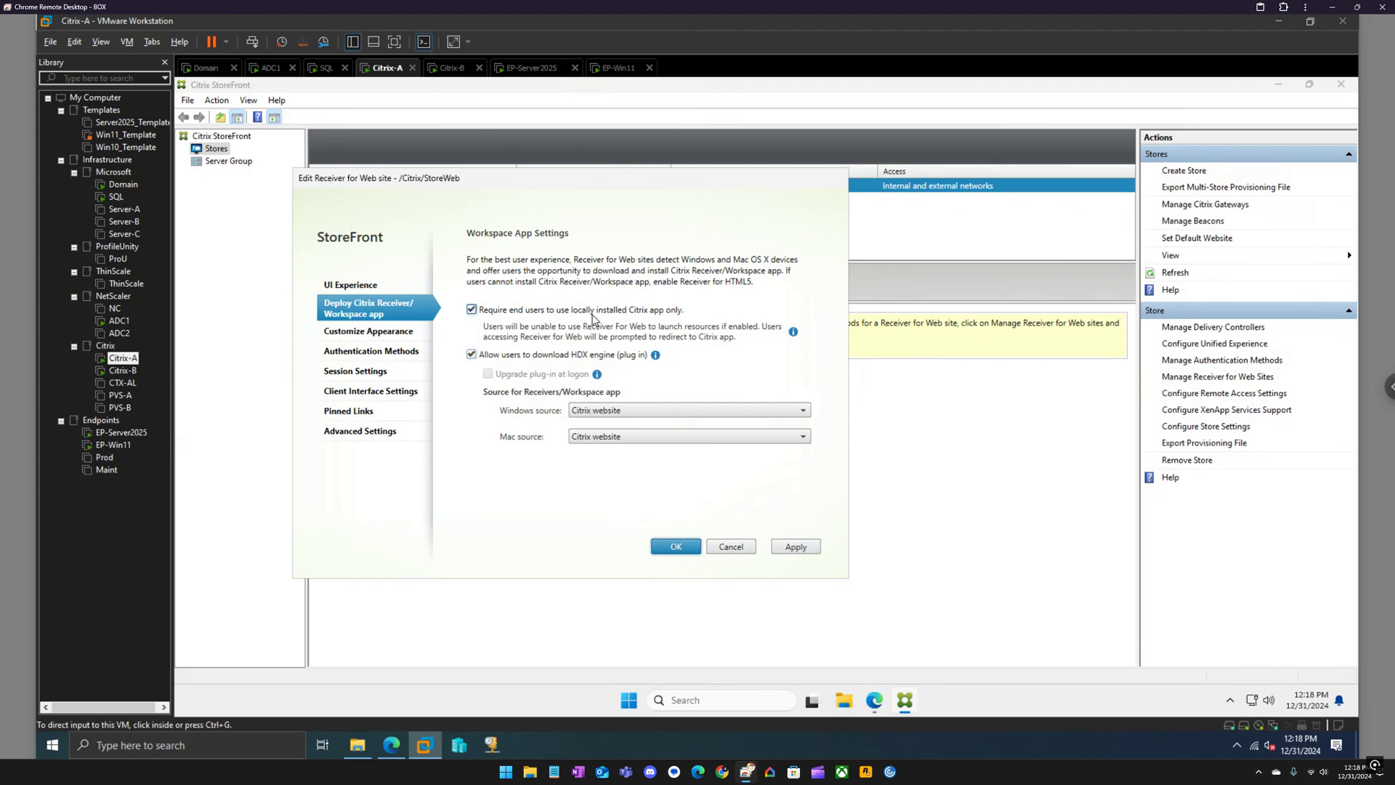
{"action": "left_click", "coordinate": [597, 311]}
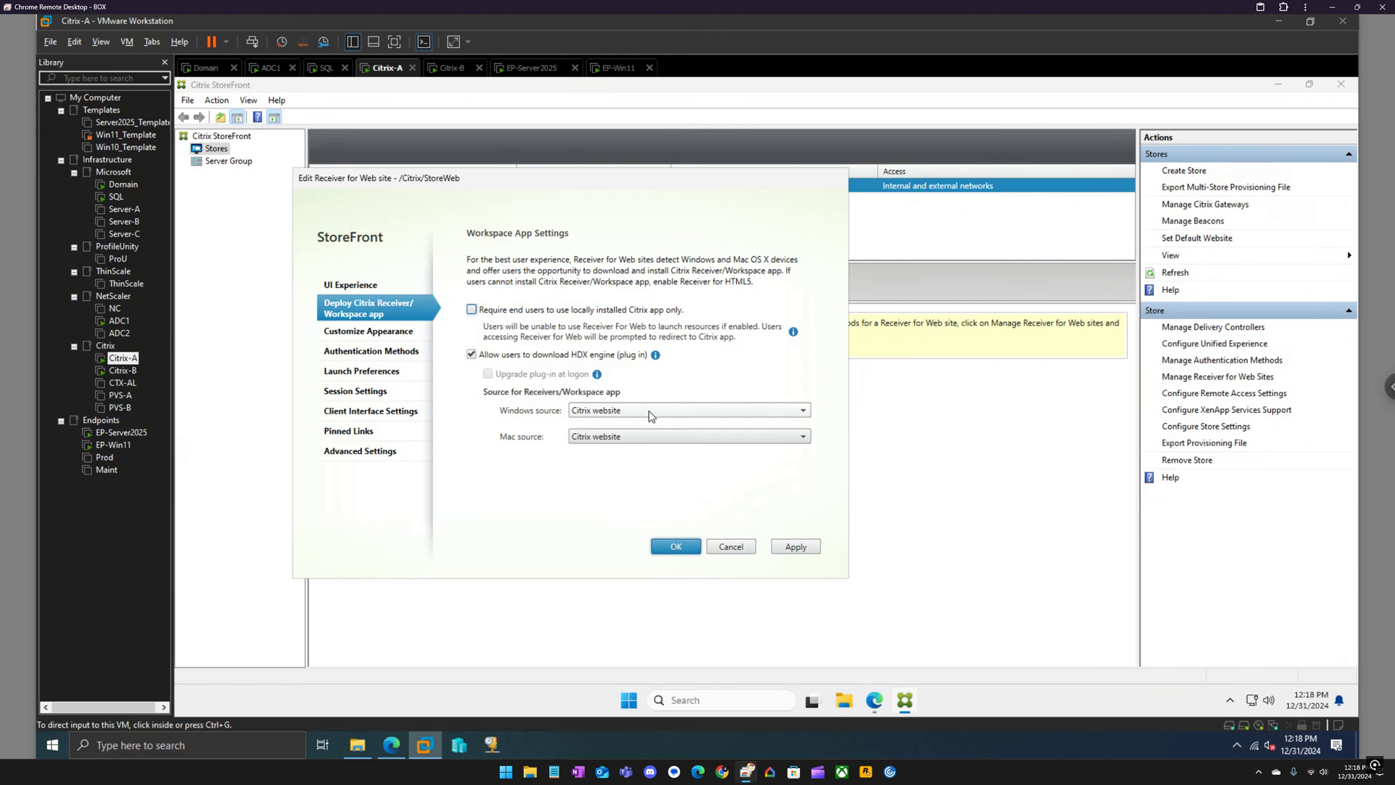
{"action": "left_click", "coordinate": [651, 411]}
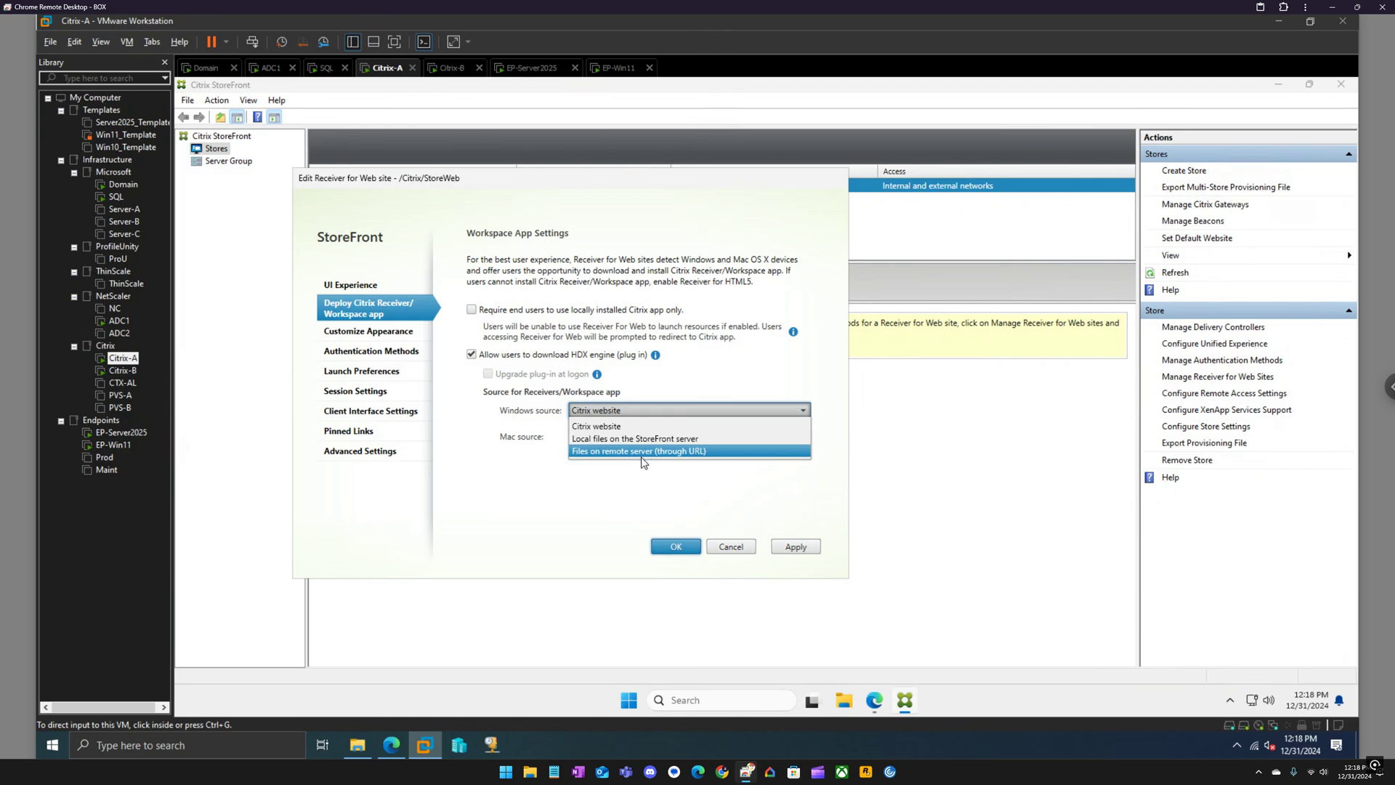
{"action": "left_click", "coordinate": [693, 381]}
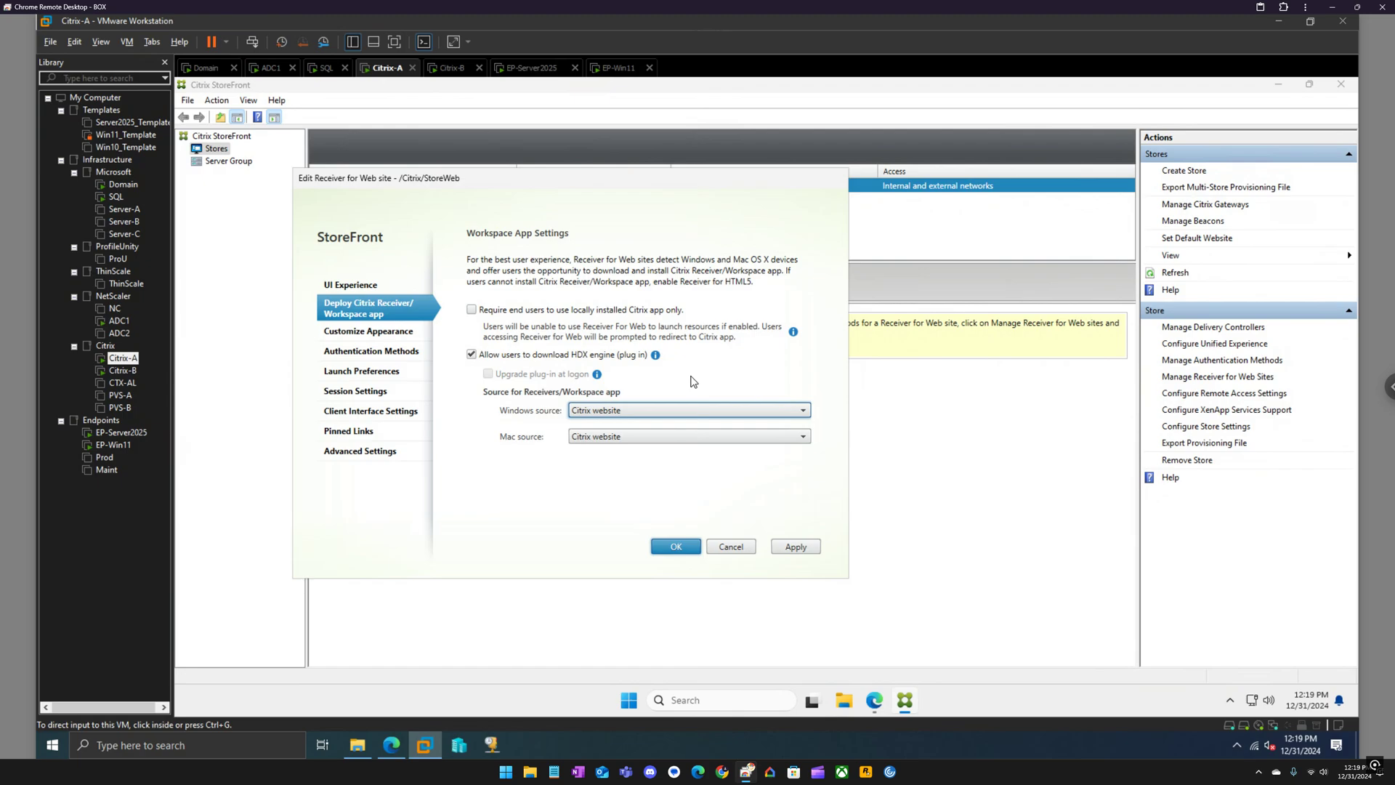
{"action": "left_click", "coordinate": [354, 433]}
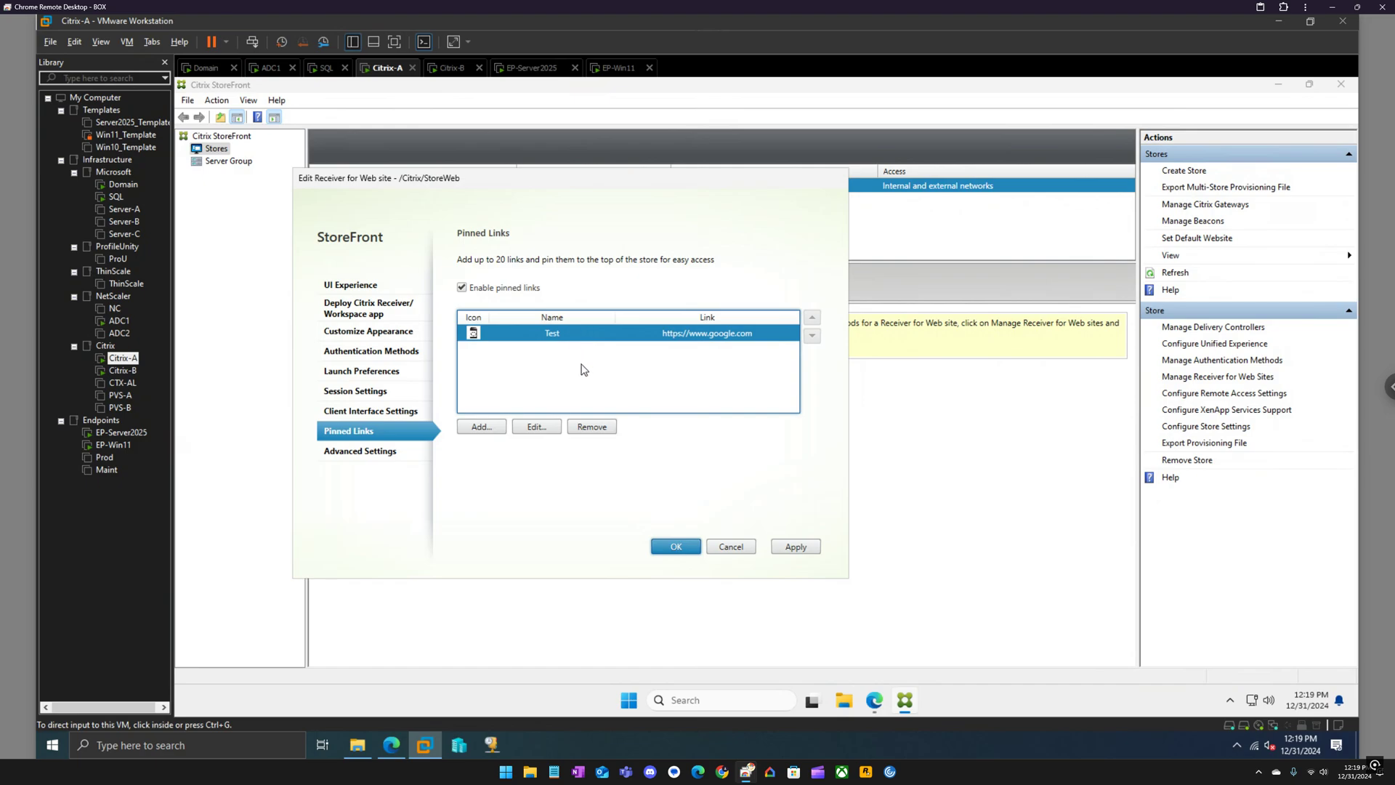
{"action": "left_click", "coordinate": [374, 314]}
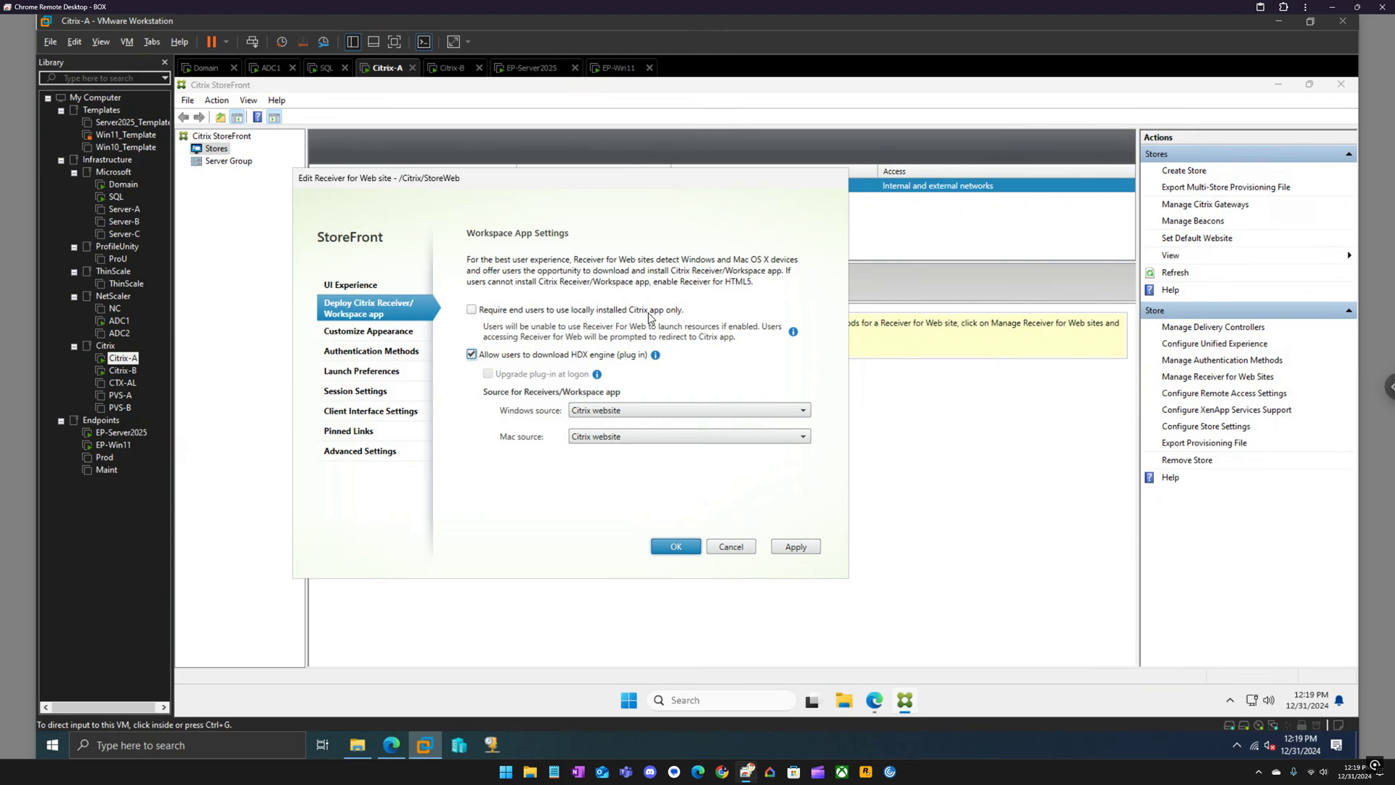
{"action": "left_click", "coordinate": [369, 432]}
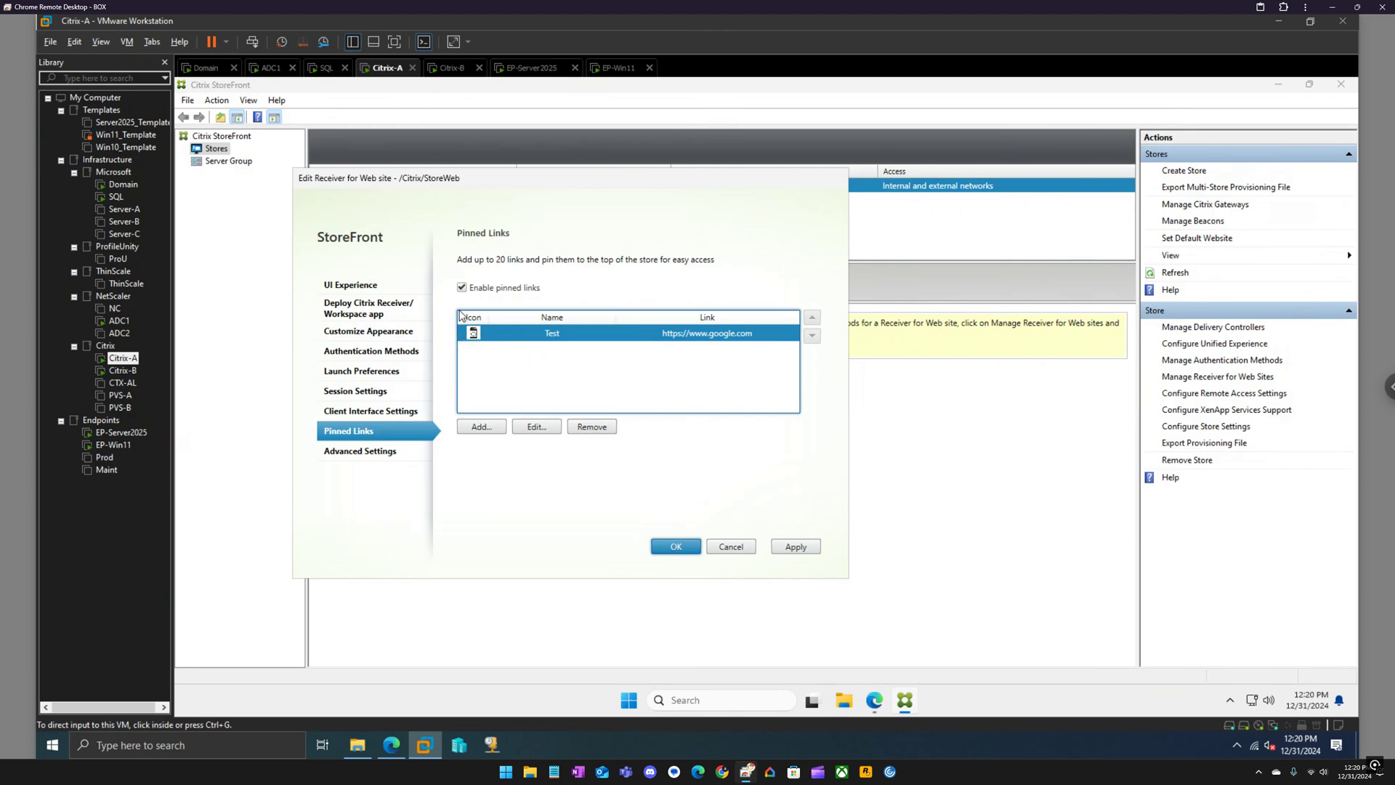
{"action": "left_click", "coordinate": [545, 68]}
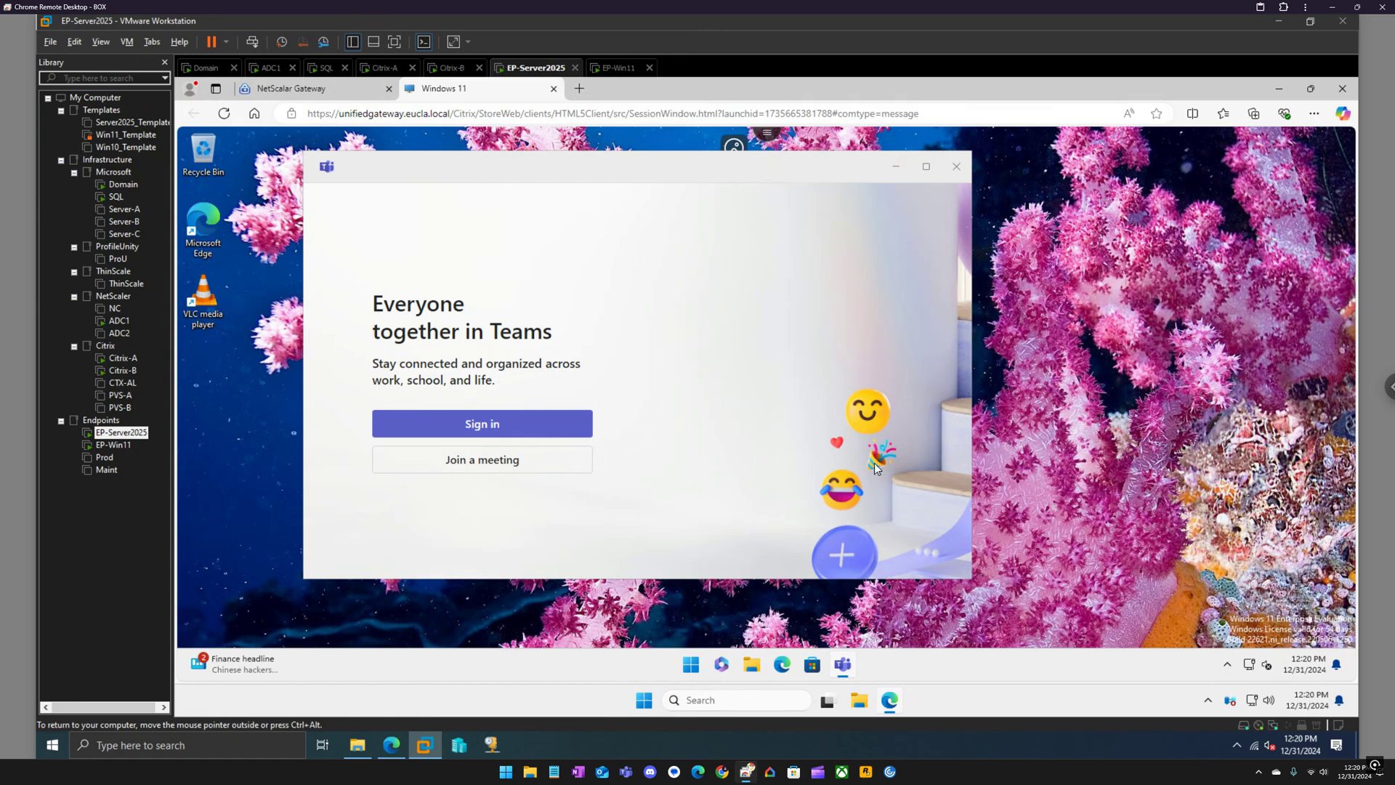
Switch the Widgets toggle Off in the Windows 11 session's Taskbar settings.
{"action": "right_click", "coordinate": [1028, 657]}
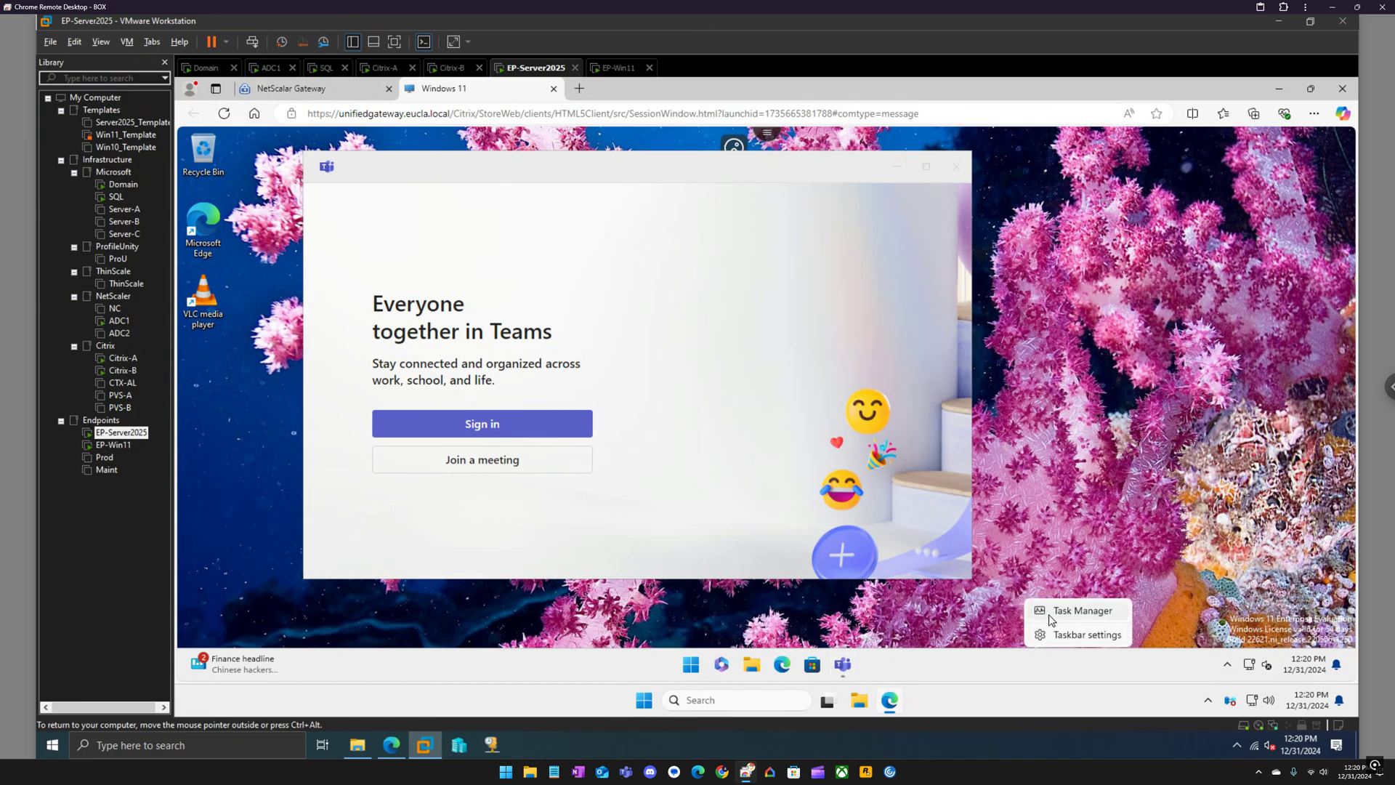
{"action": "left_click", "coordinate": [1058, 632]}
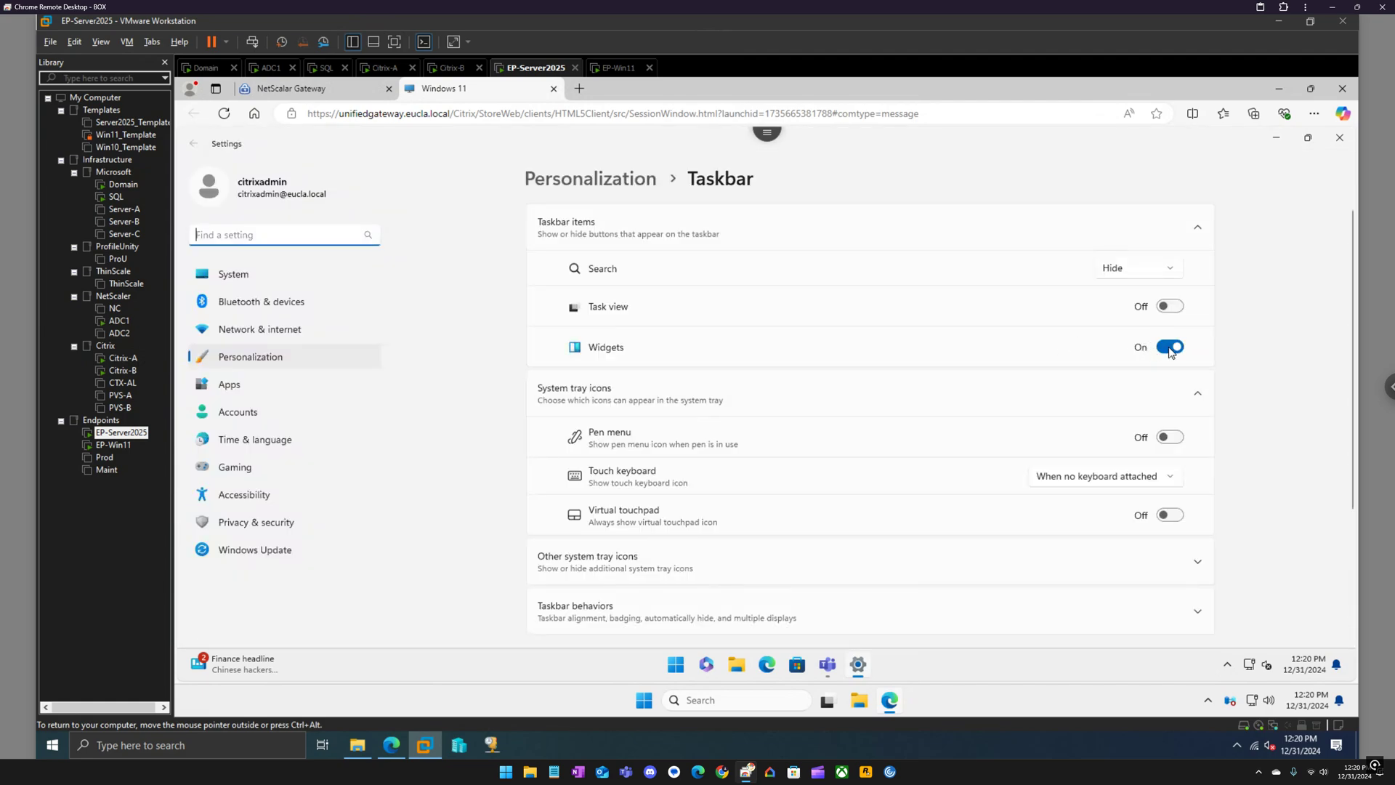
{"action": "left_click", "coordinate": [1171, 350]}
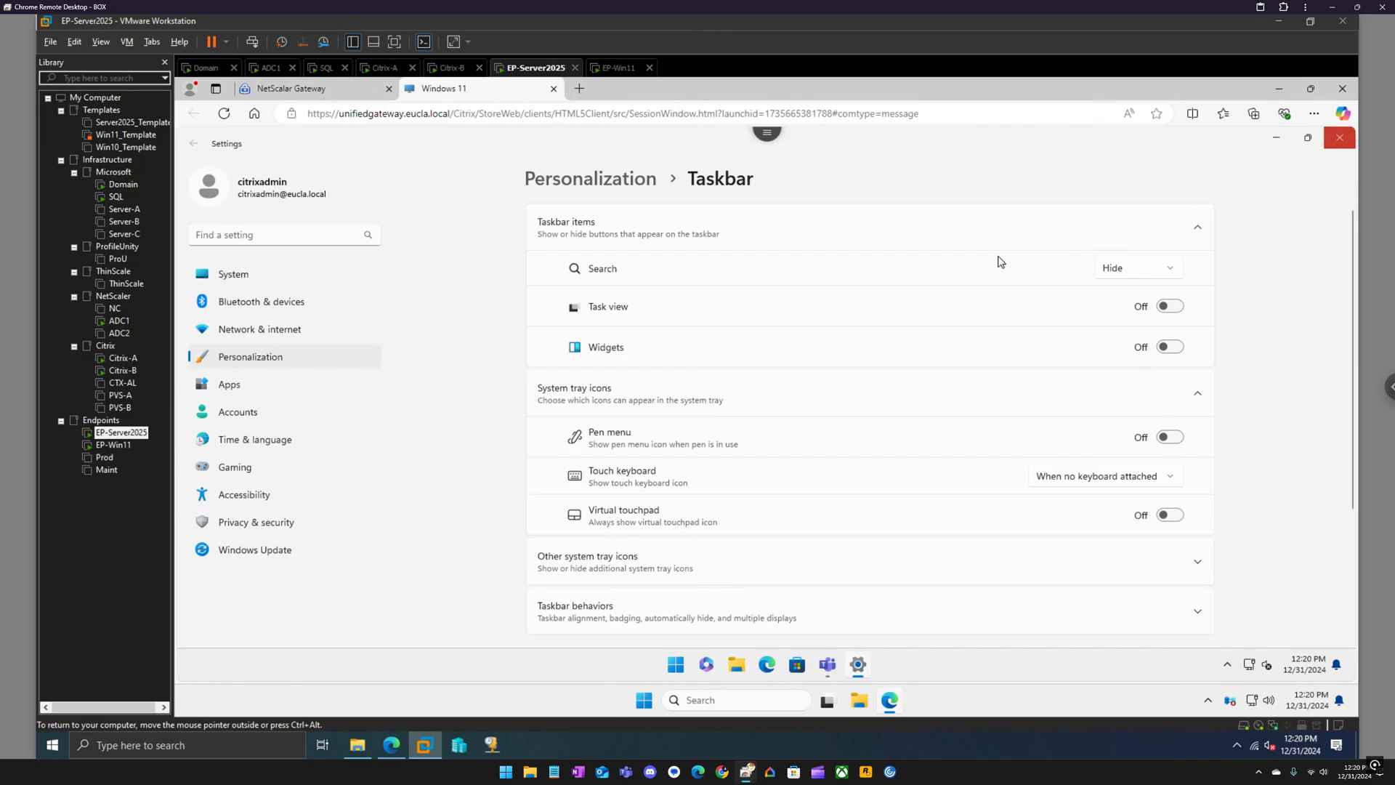
{"action": "left_click", "coordinate": [1340, 140]}
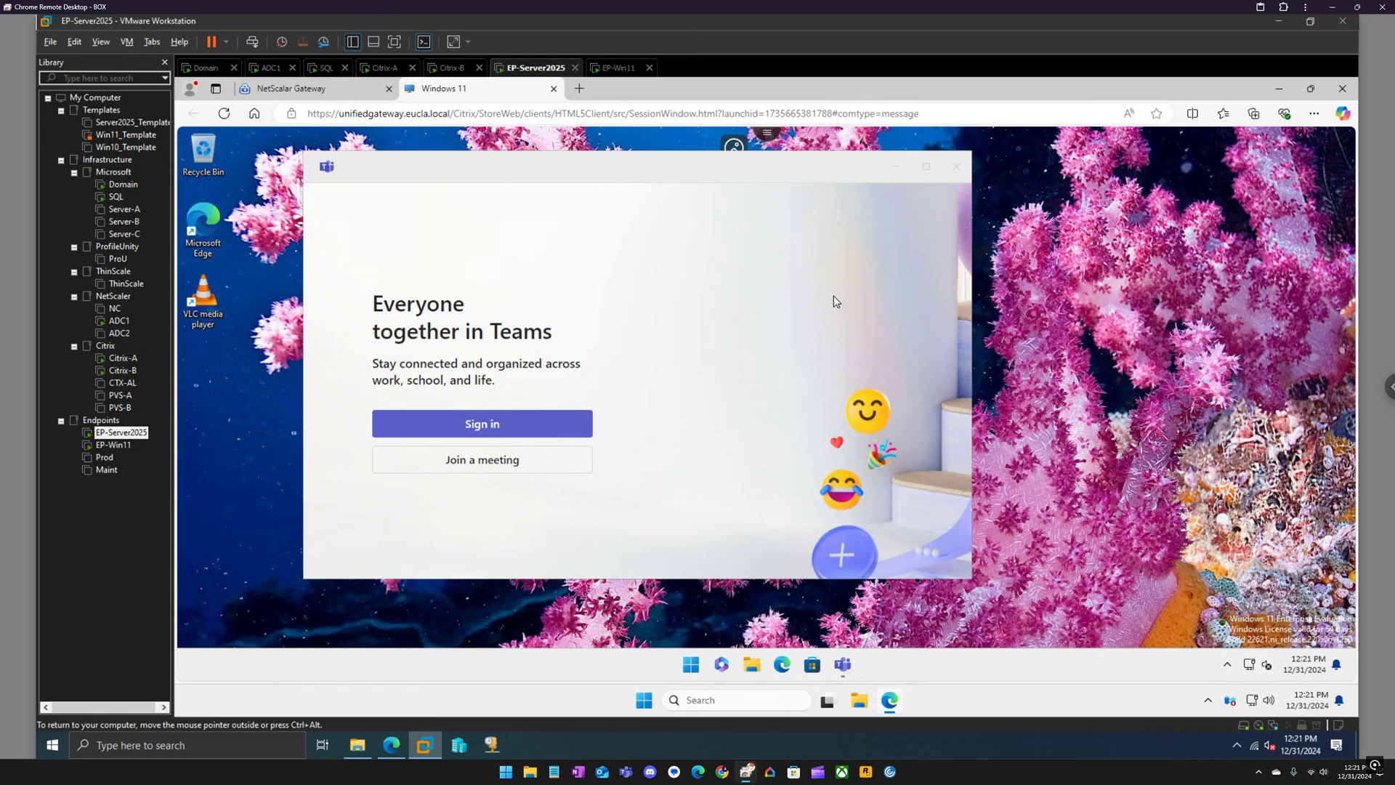
Leave the Windows 11 session tab and log back on through the Gateway to Virtual App and Desktop Access.
{"action": "left_click", "coordinate": [554, 89]}
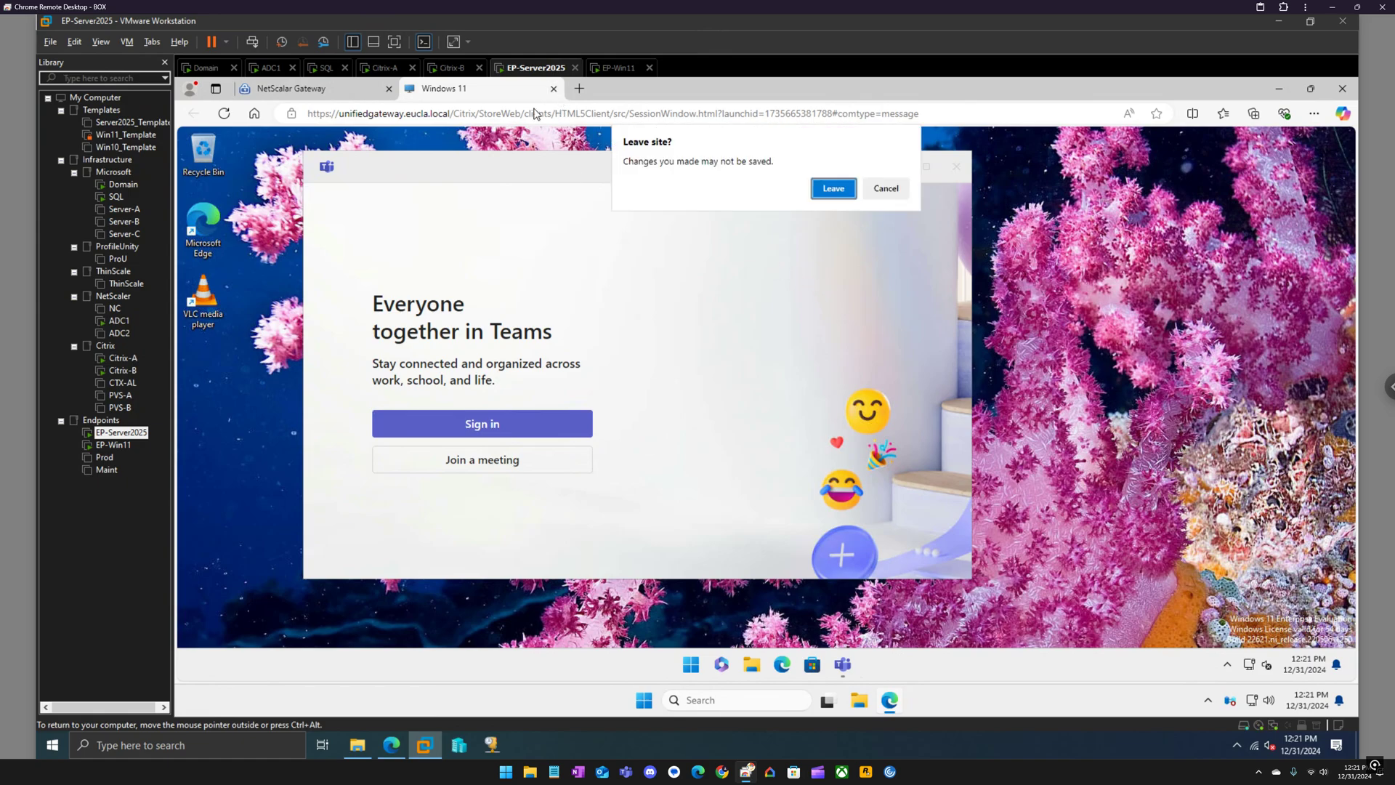
{"action": "left_click", "coordinate": [833, 190]}
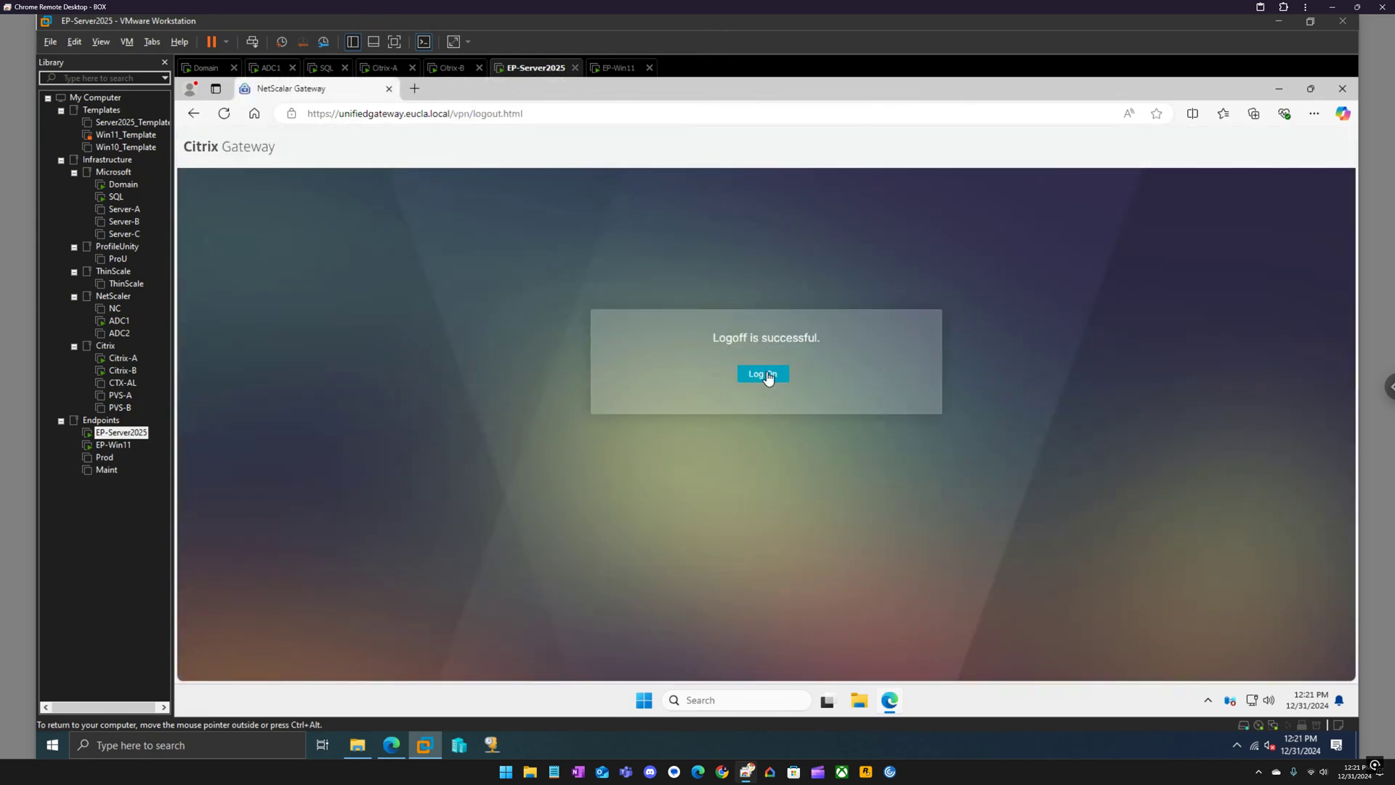
{"action": "left_click", "coordinate": [766, 375]}
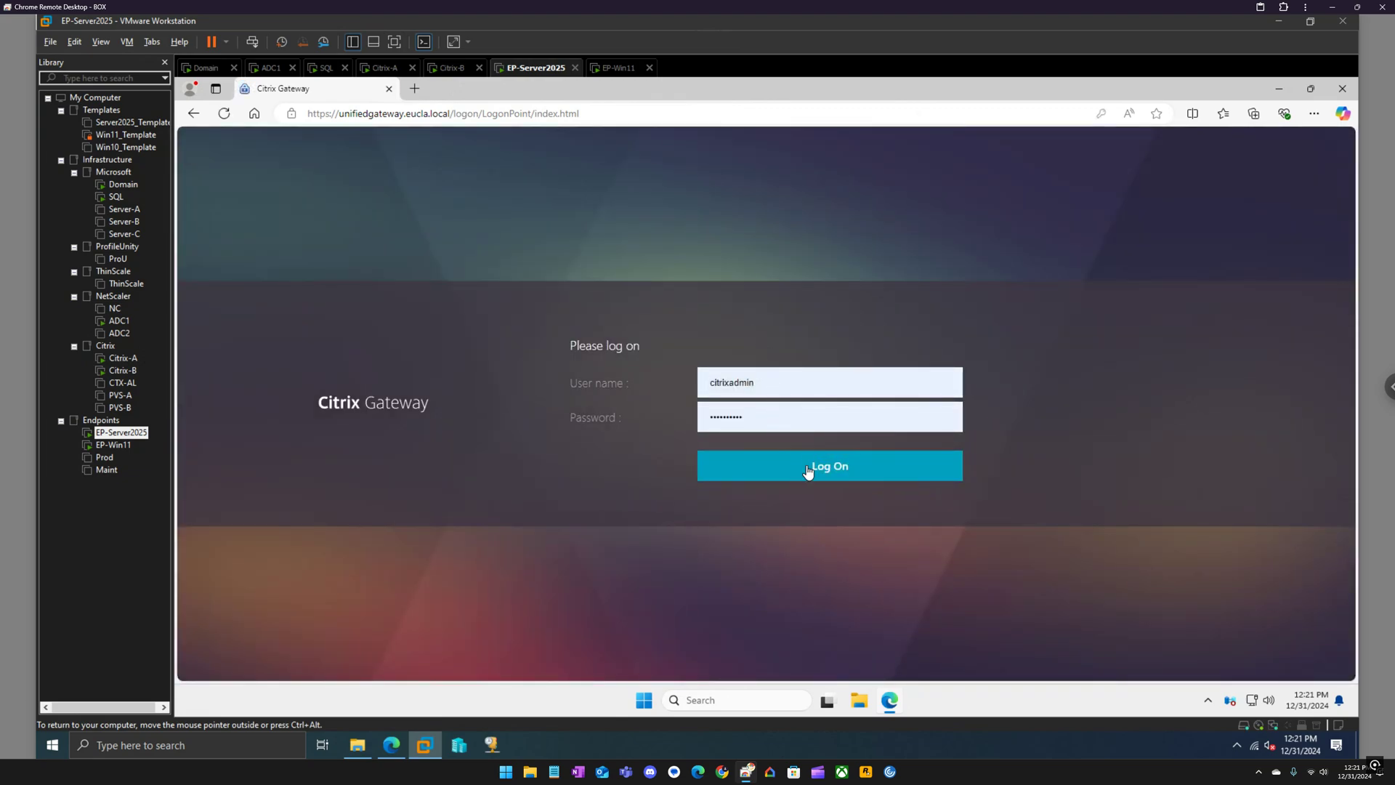
{"action": "left_click", "coordinate": [806, 470]}
{"action": "left_click", "coordinate": [1139, 344]}
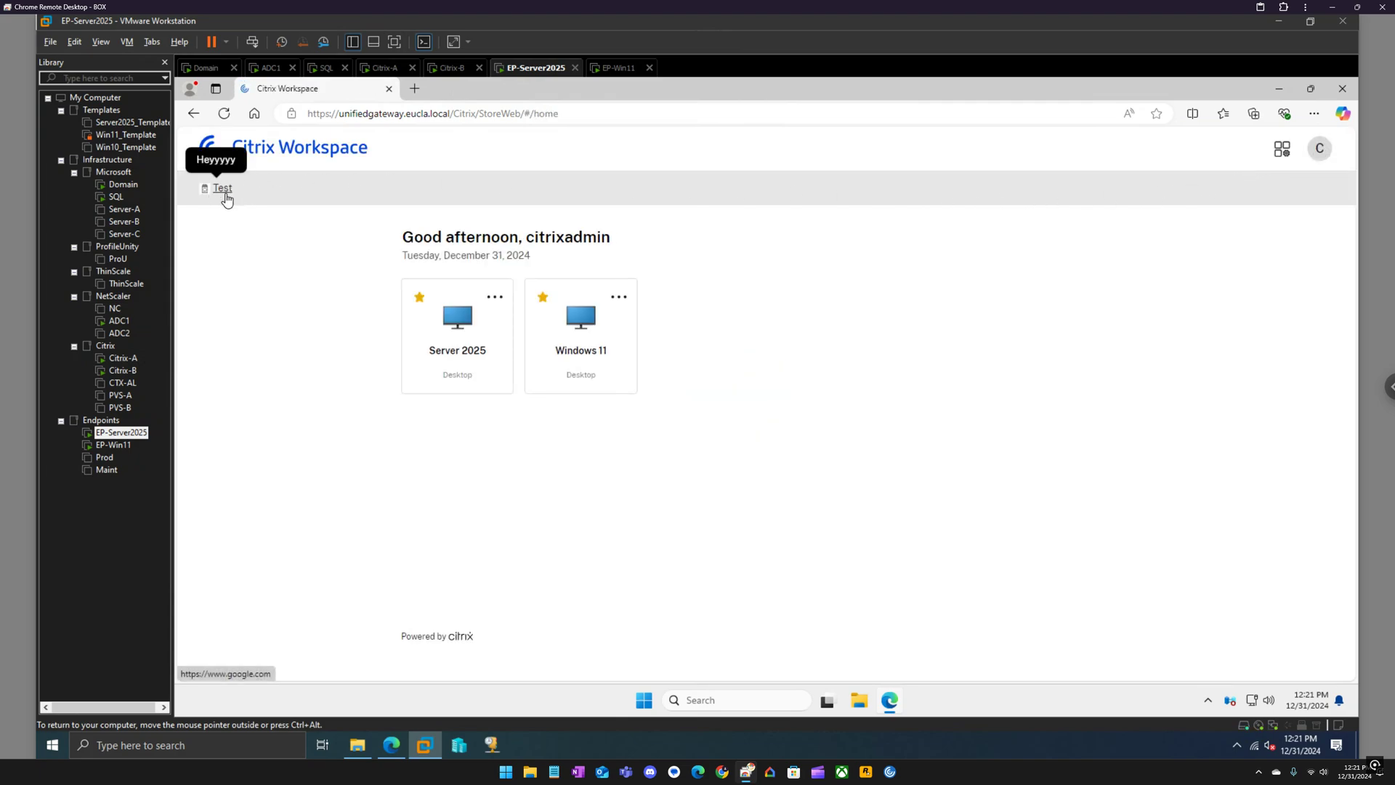
{"action": "left_click", "coordinate": [225, 193]}
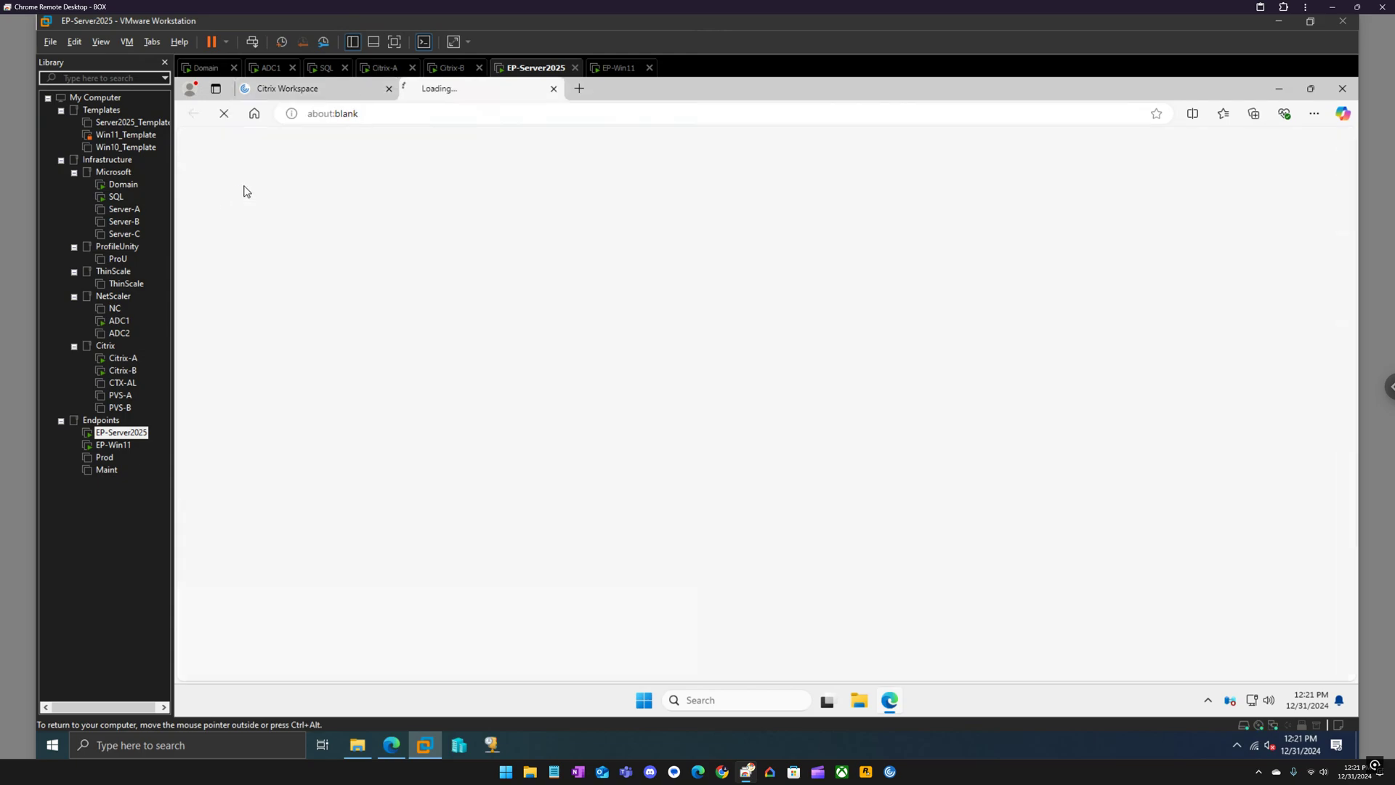
{"action": "left_click", "coordinate": [553, 89]}
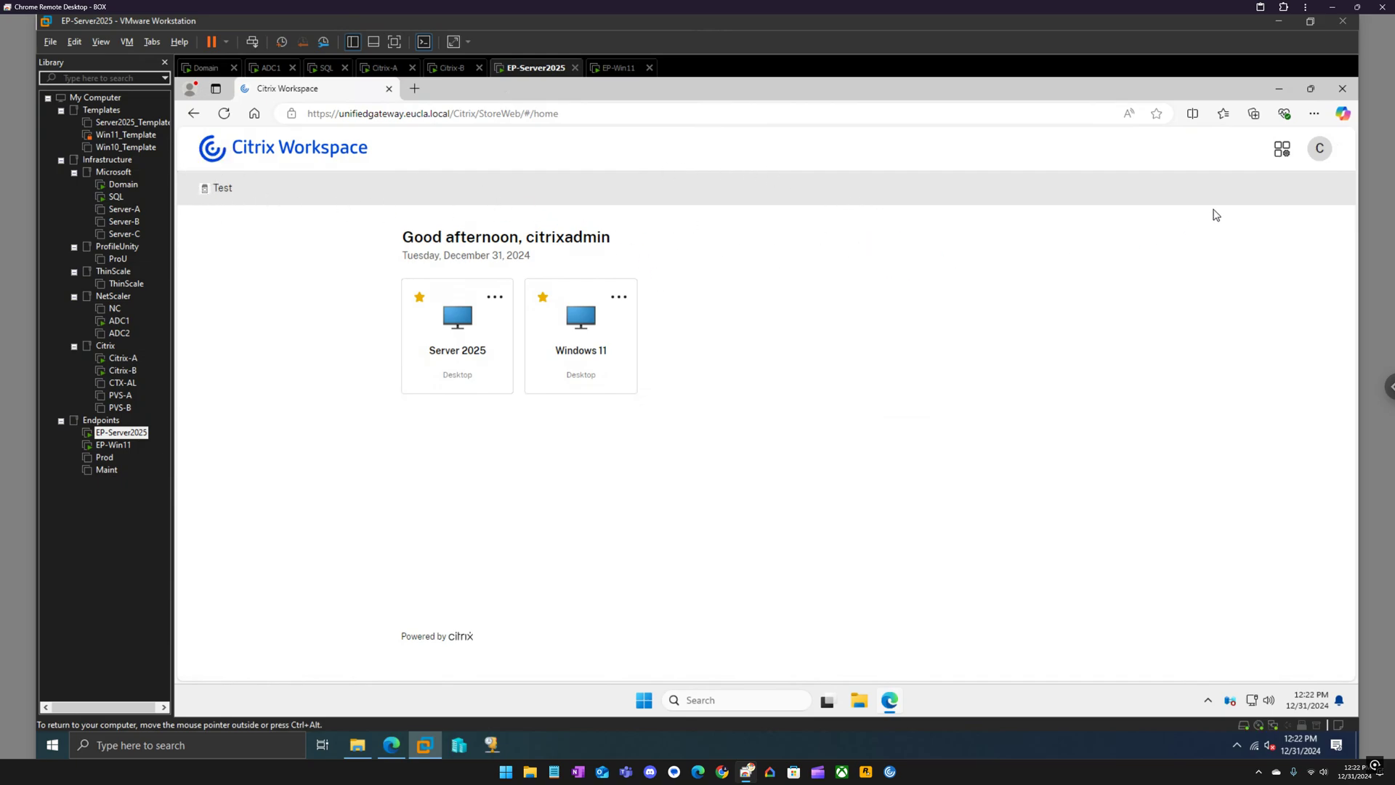
In Account Settings choose Use Citrix Workspace App, allow the launcher, accept the license, and re-detect.
{"action": "left_click", "coordinate": [1319, 149]}
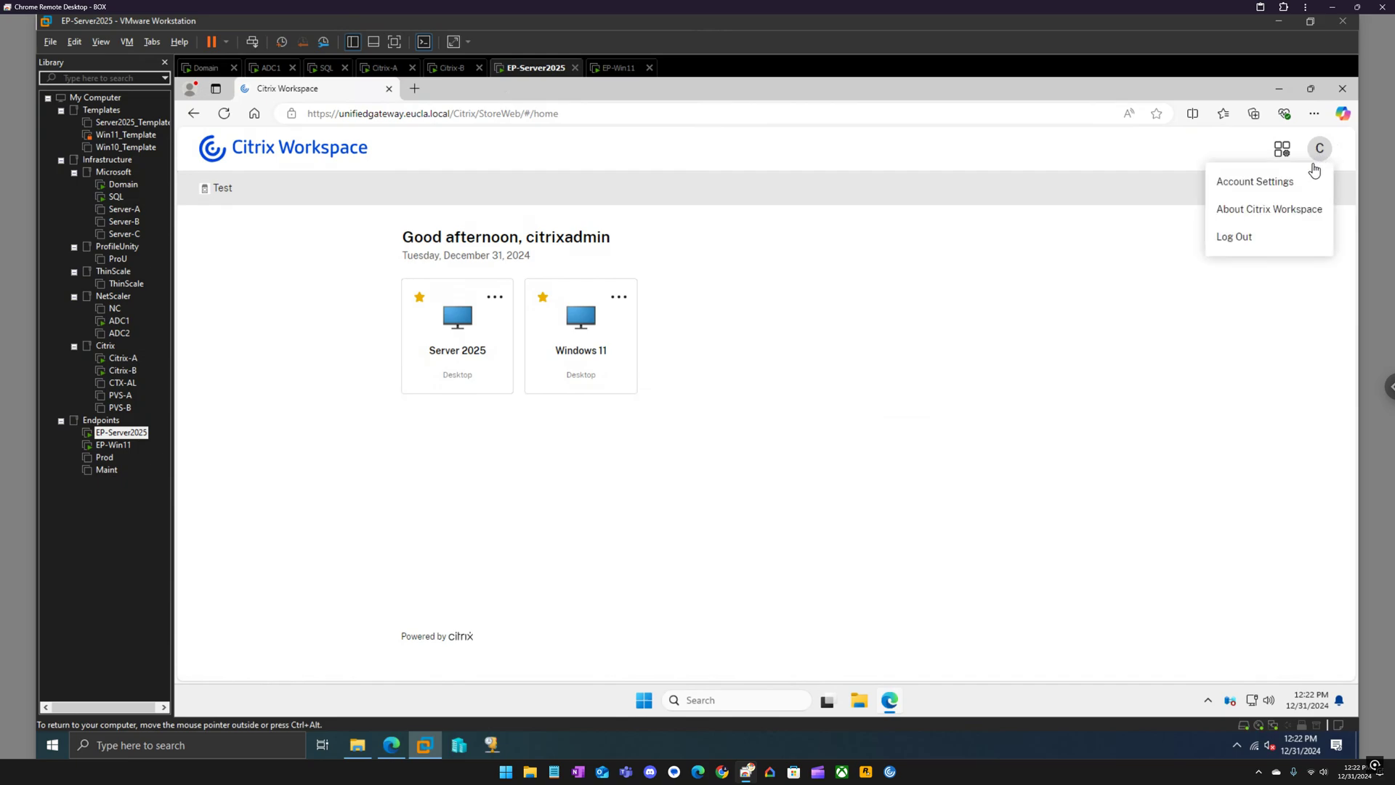
{"action": "left_click", "coordinate": [1269, 190]}
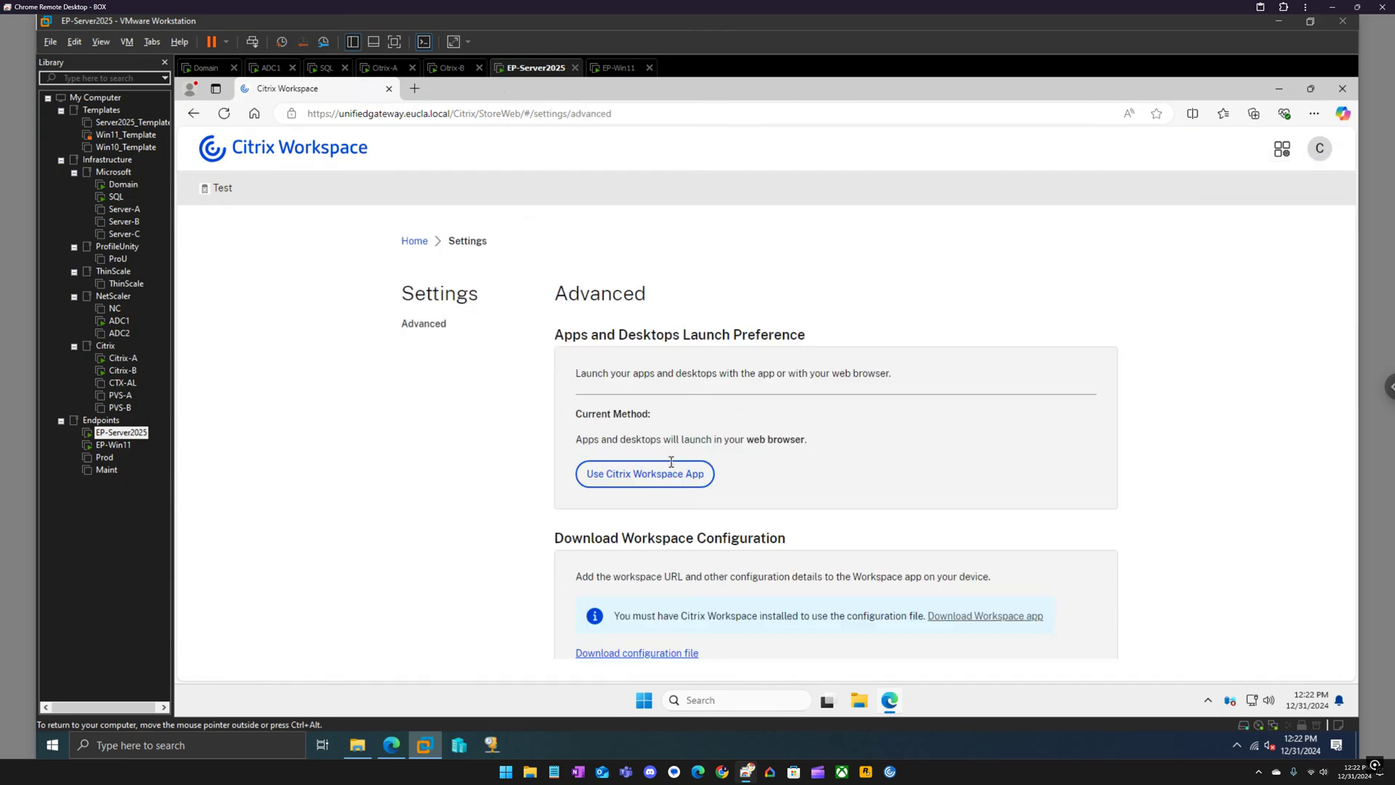
{"action": "left_click", "coordinate": [665, 476]}
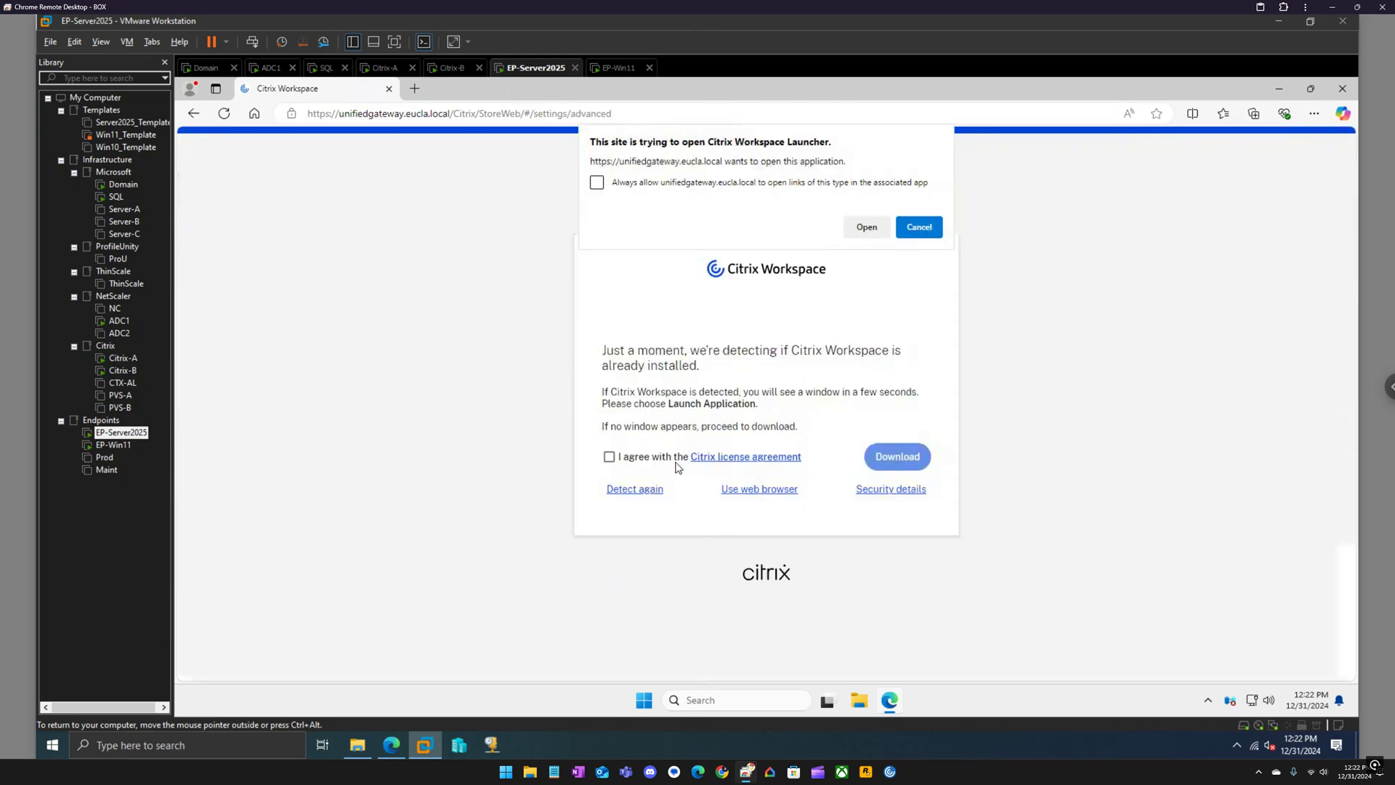
{"action": "left_click", "coordinate": [665, 185]}
{"action": "left_click", "coordinate": [862, 228]}
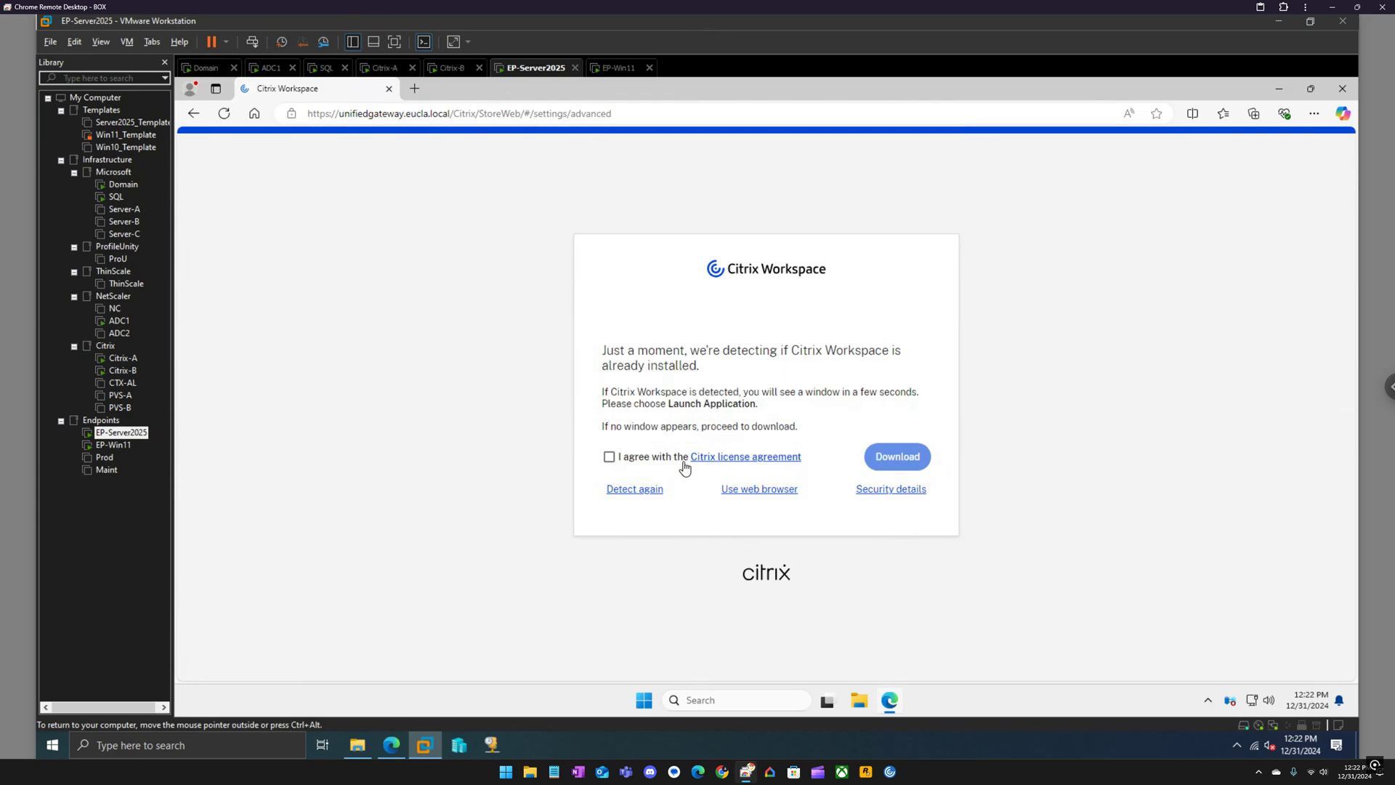
{"action": "left_click", "coordinate": [610, 457]}
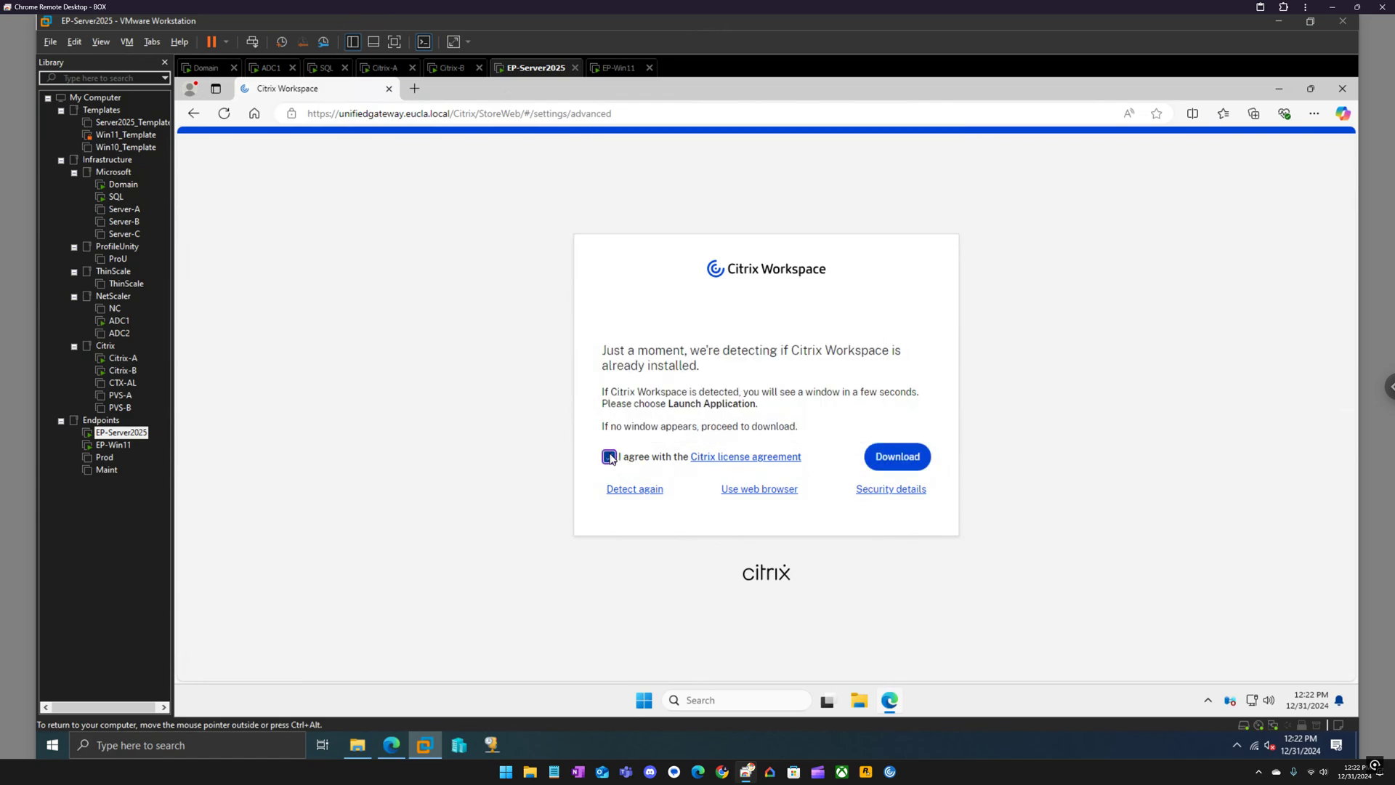
{"action": "left_click", "coordinate": [648, 496]}
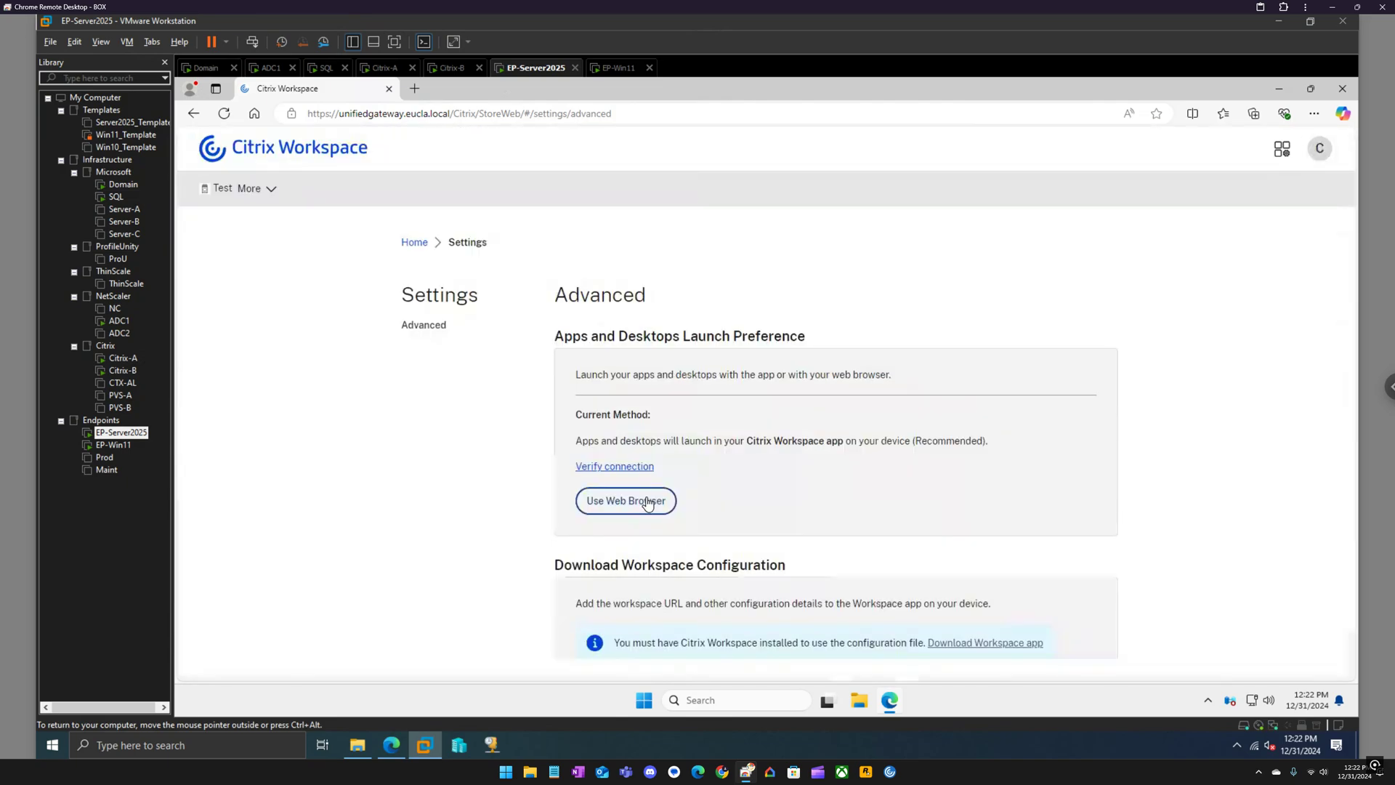
Launch the Windows 11 desktop from Home and close Teams inside it.
{"action": "left_click", "coordinate": [418, 244]}
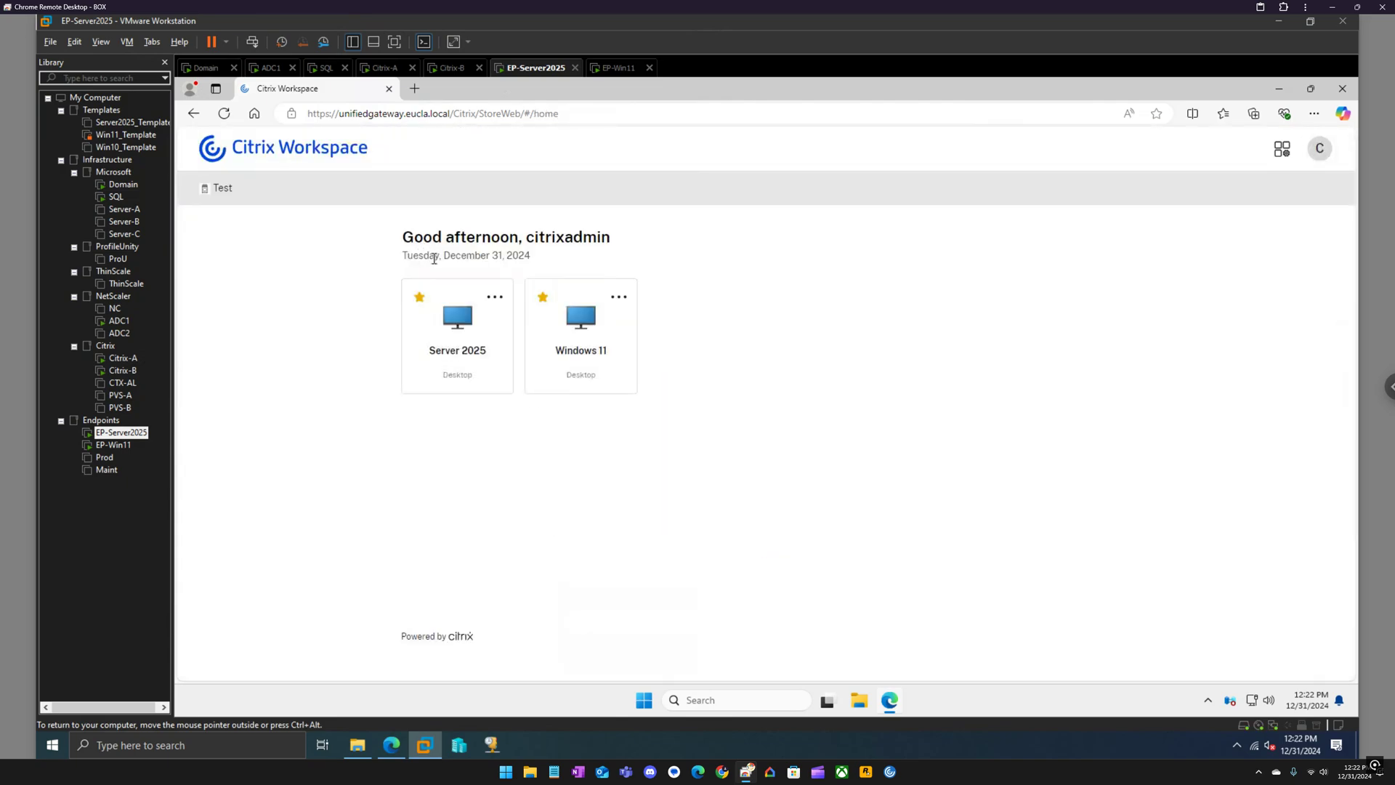
{"action": "left_click", "coordinate": [585, 325]}
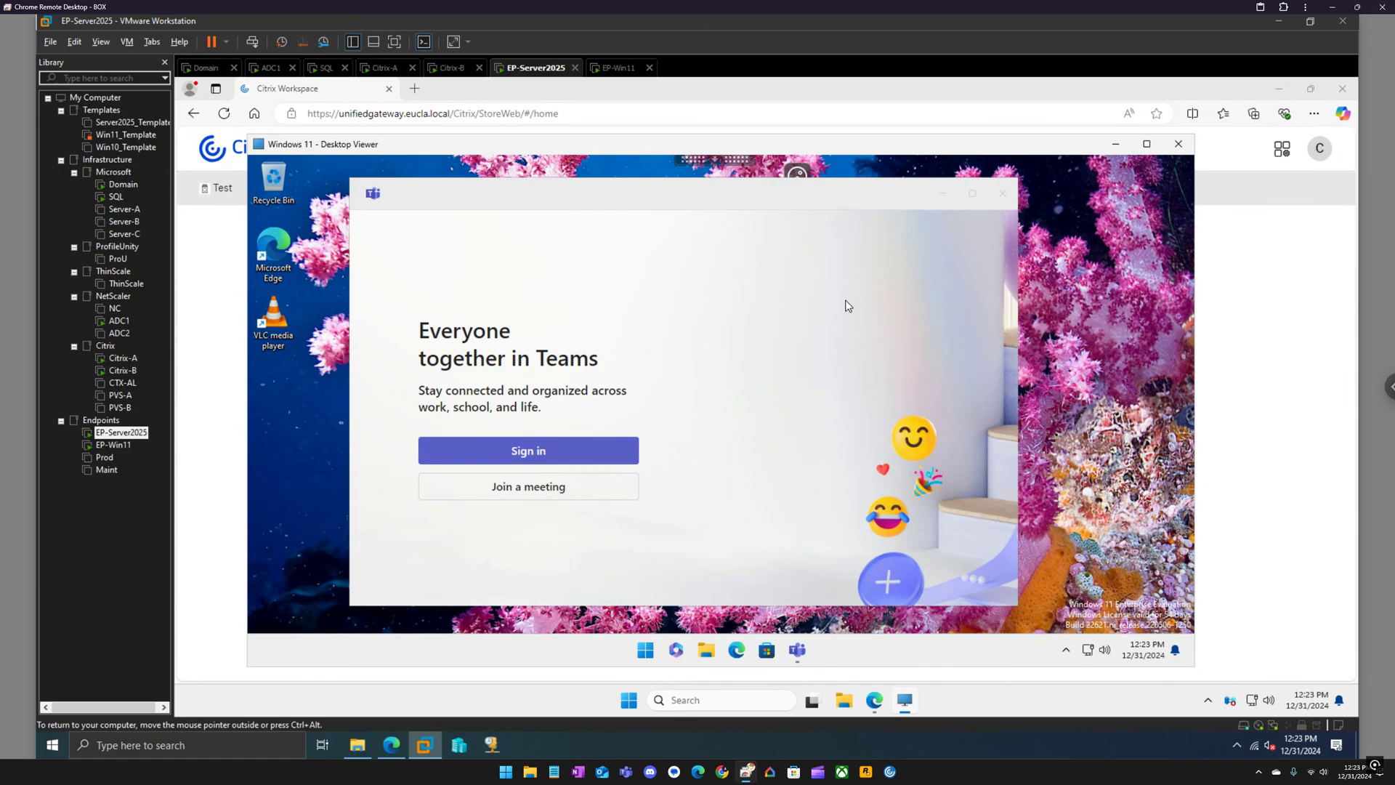
{"action": "left_click", "coordinate": [1004, 194]}
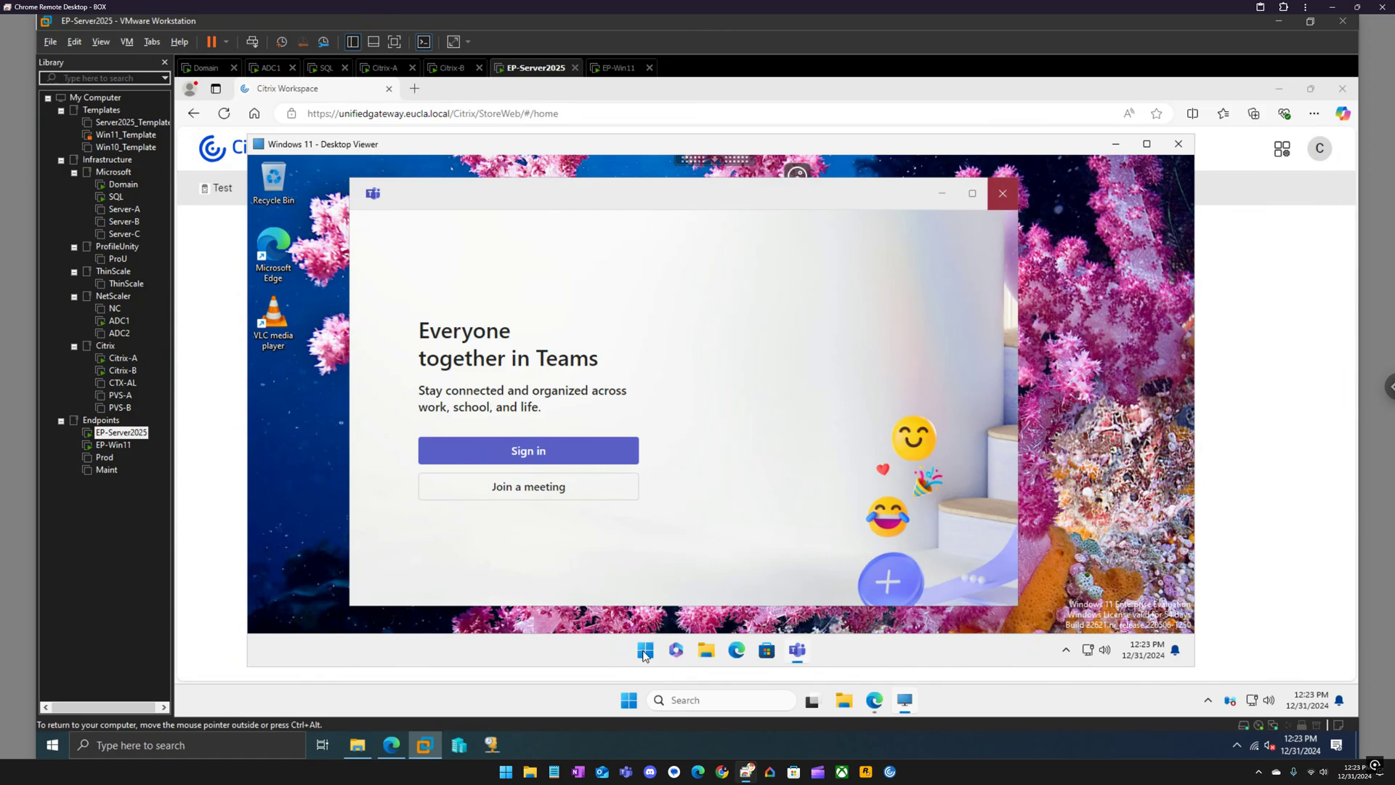
Sign out of the Windows 11 desktop via the Start button's Shut down or sign out menu.
{"action": "right_click", "coordinate": [644, 651]}
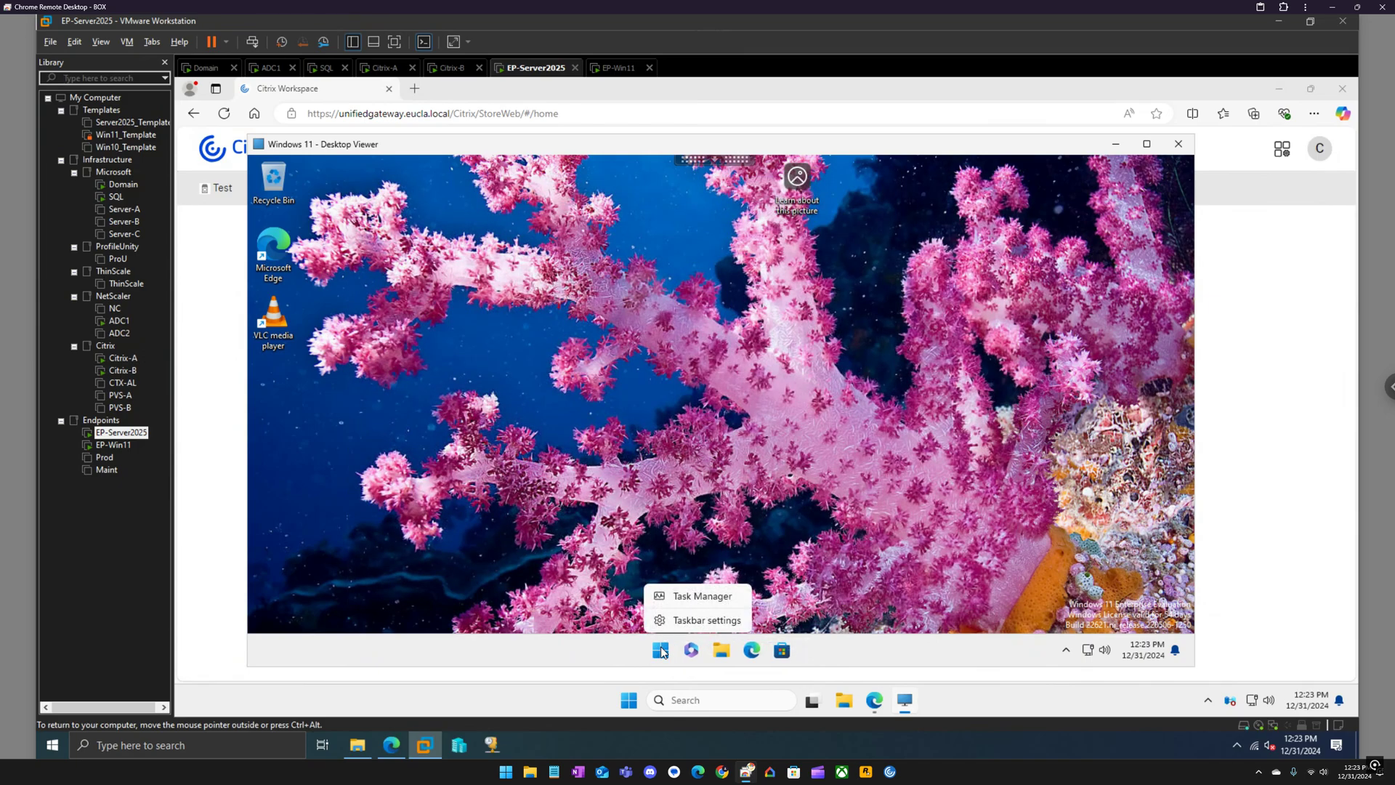
{"action": "left_click", "coordinate": [664, 627]}
{"action": "right_click", "coordinate": [661, 649]}
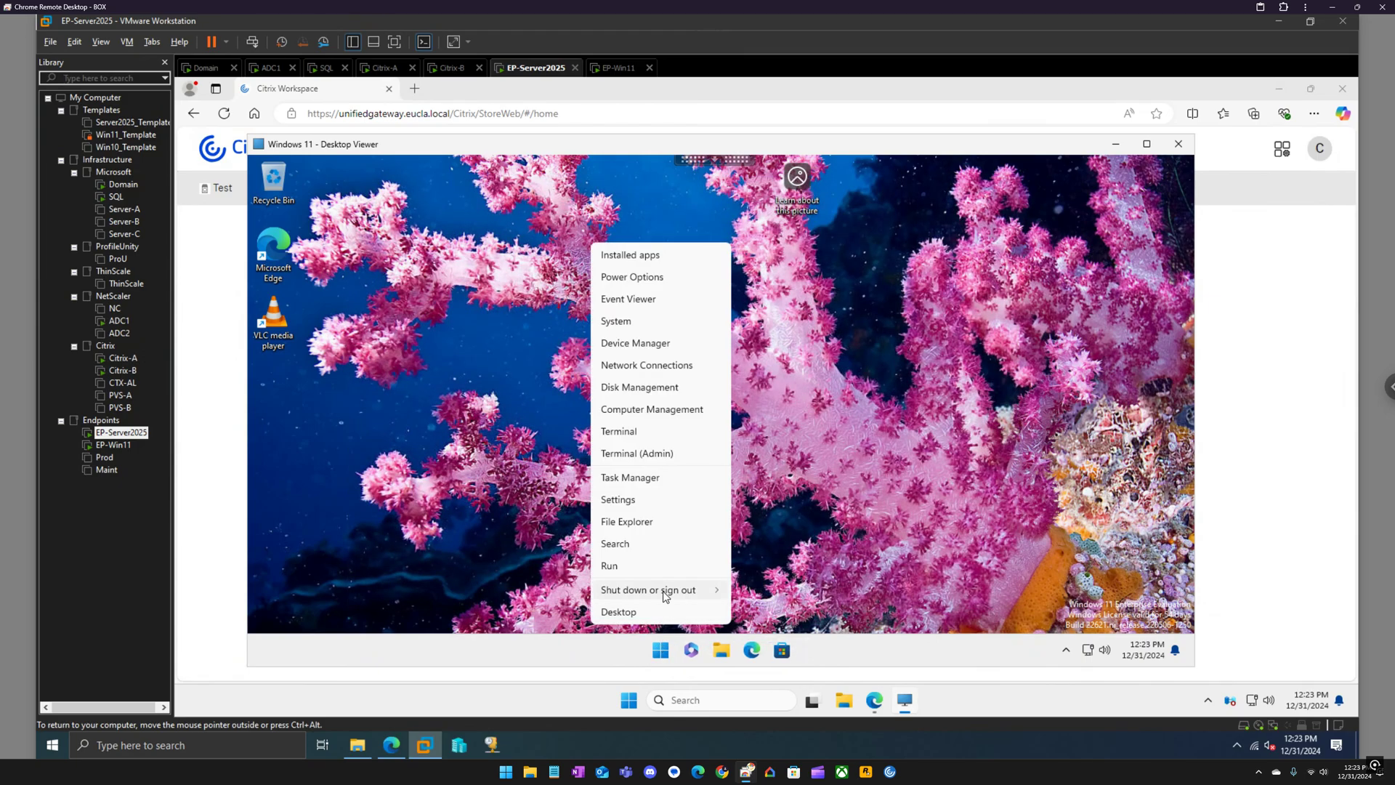
{"action": "mouse_move", "coordinate": [690, 590]}
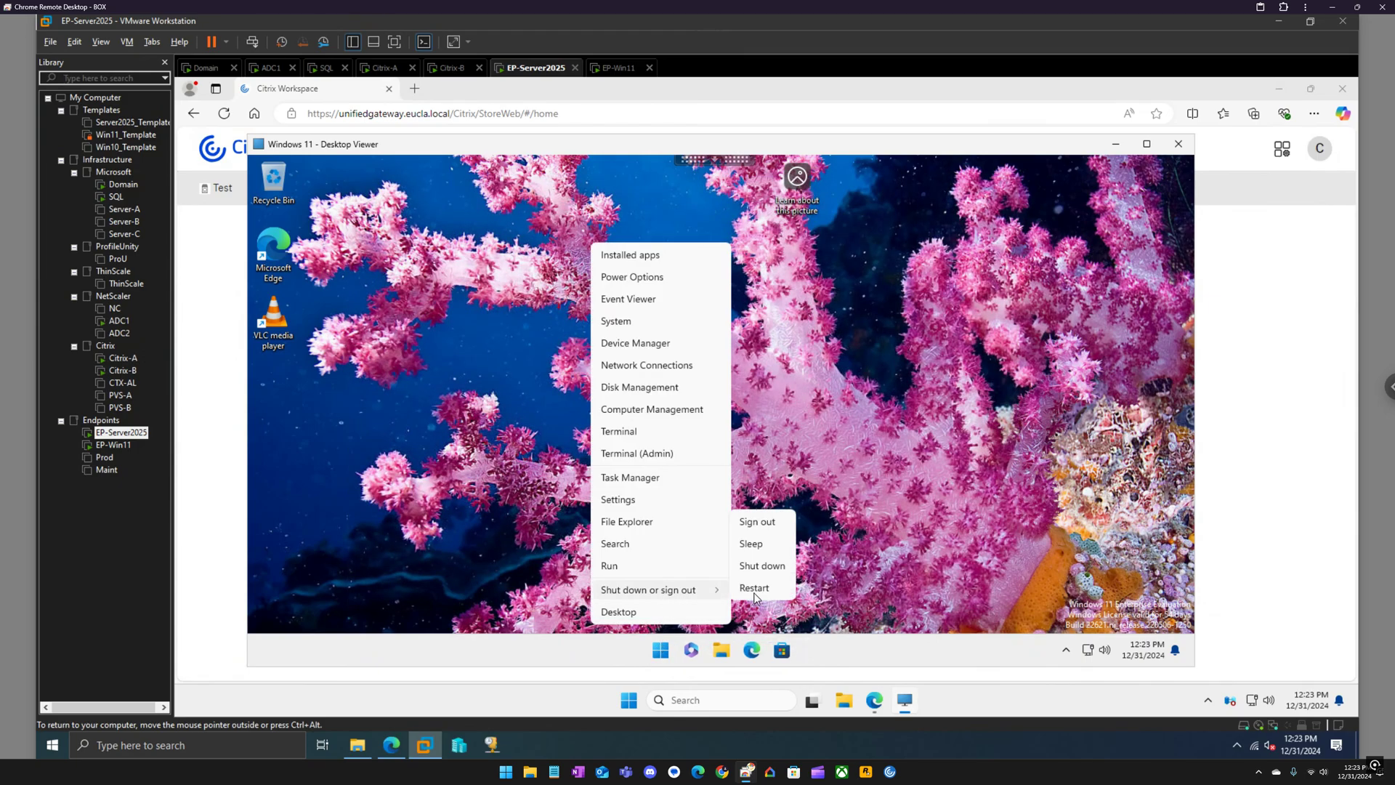
{"action": "left_click", "coordinate": [757, 522]}
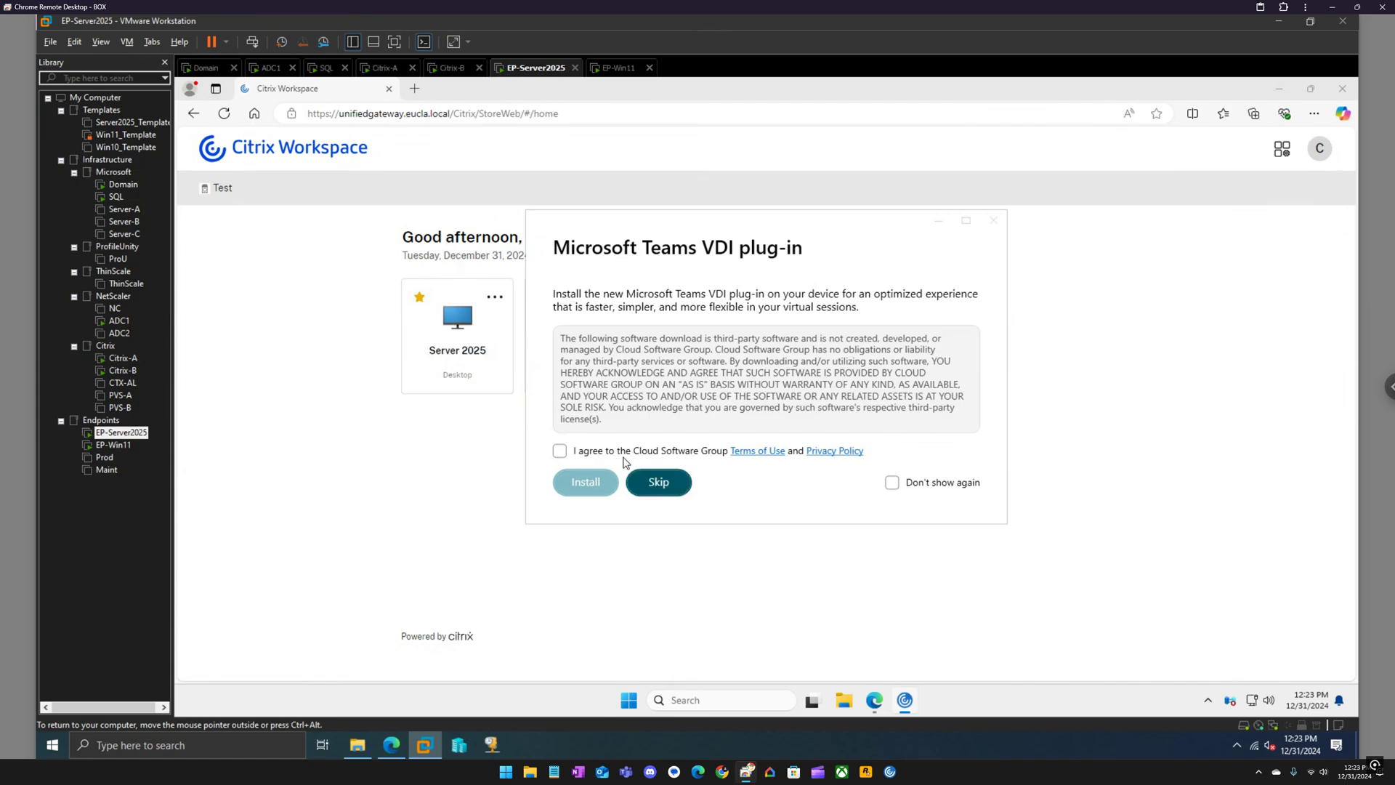
Agree to the Cloud Software Group Terms of Use, install the Teams VDI plug-in, and click Done.
{"action": "left_click", "coordinate": [559, 450]}
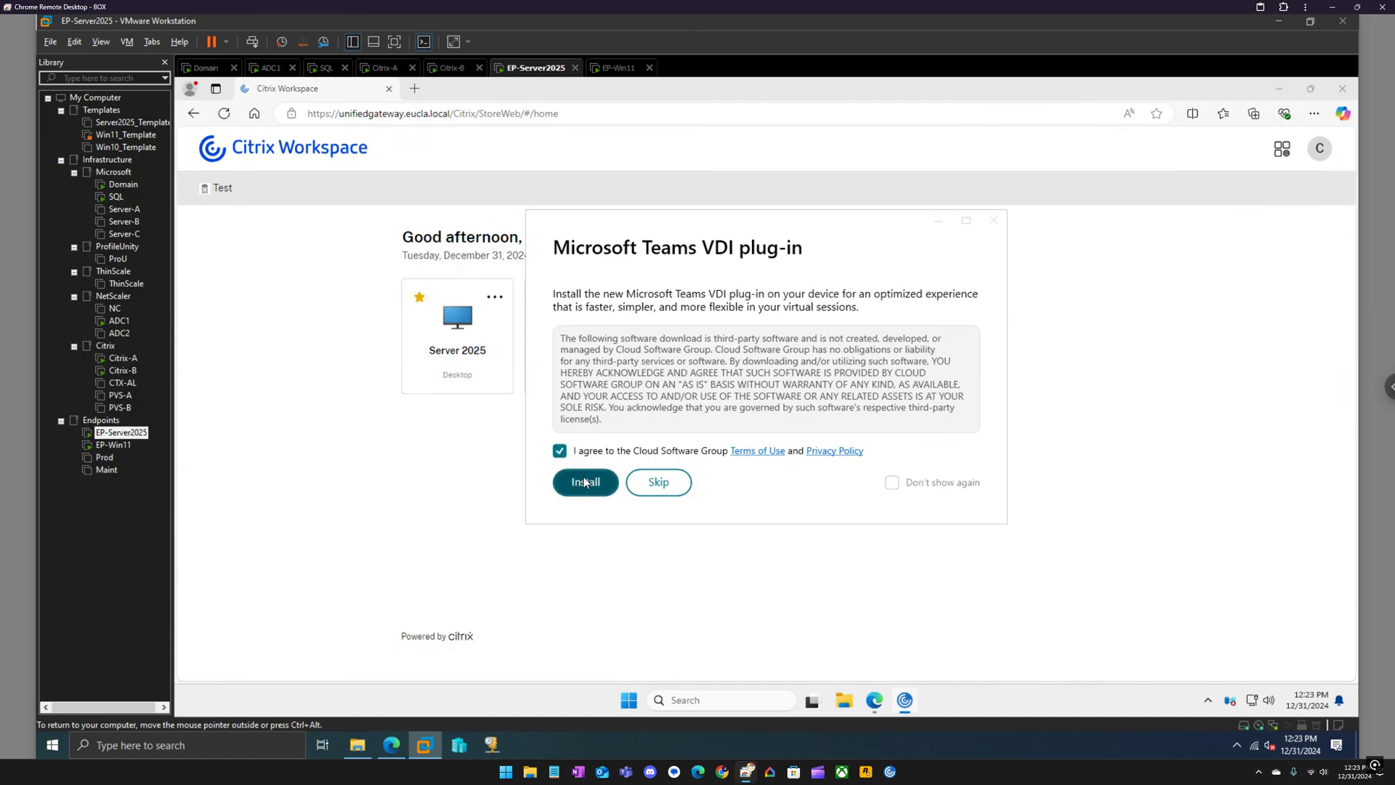
{"action": "left_click", "coordinate": [585, 482]}
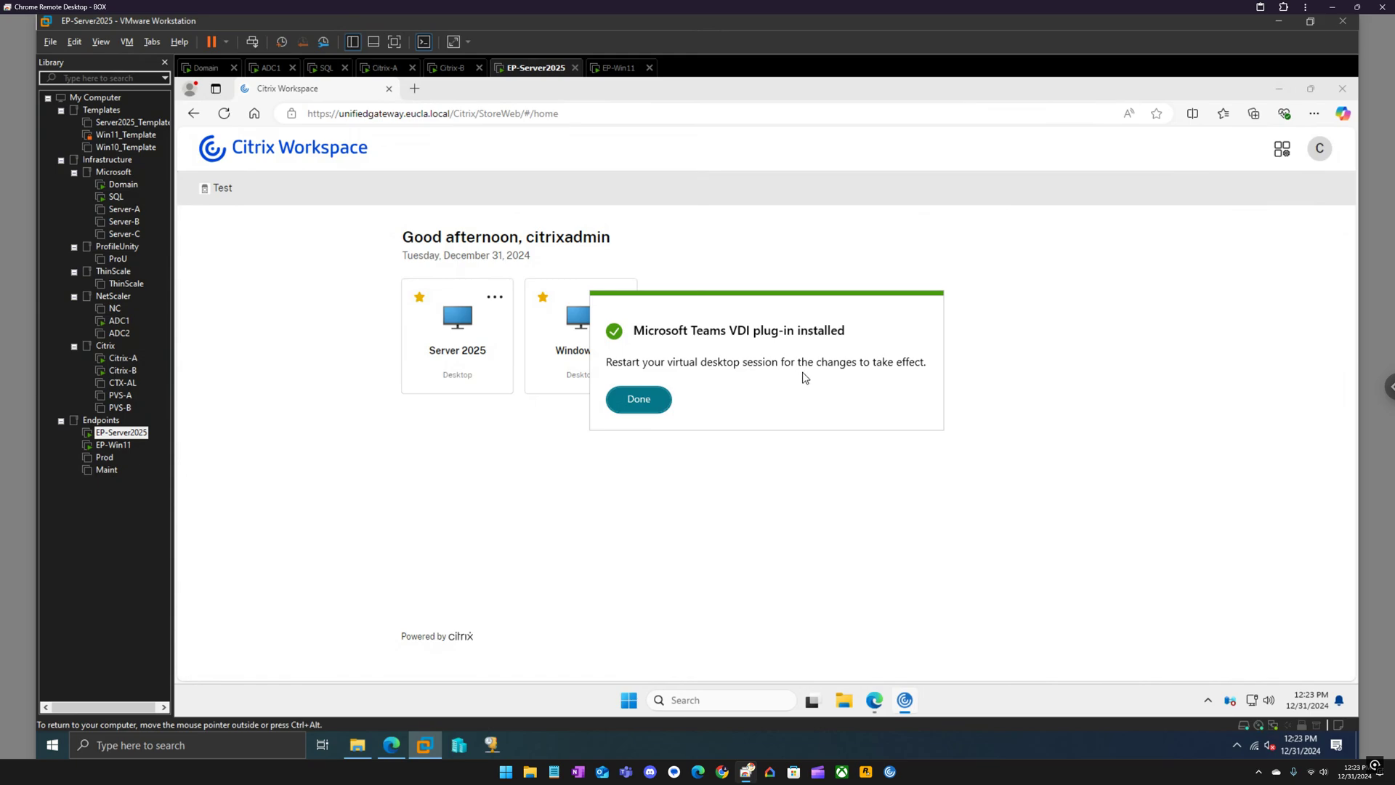
{"action": "left_click", "coordinate": [654, 407]}
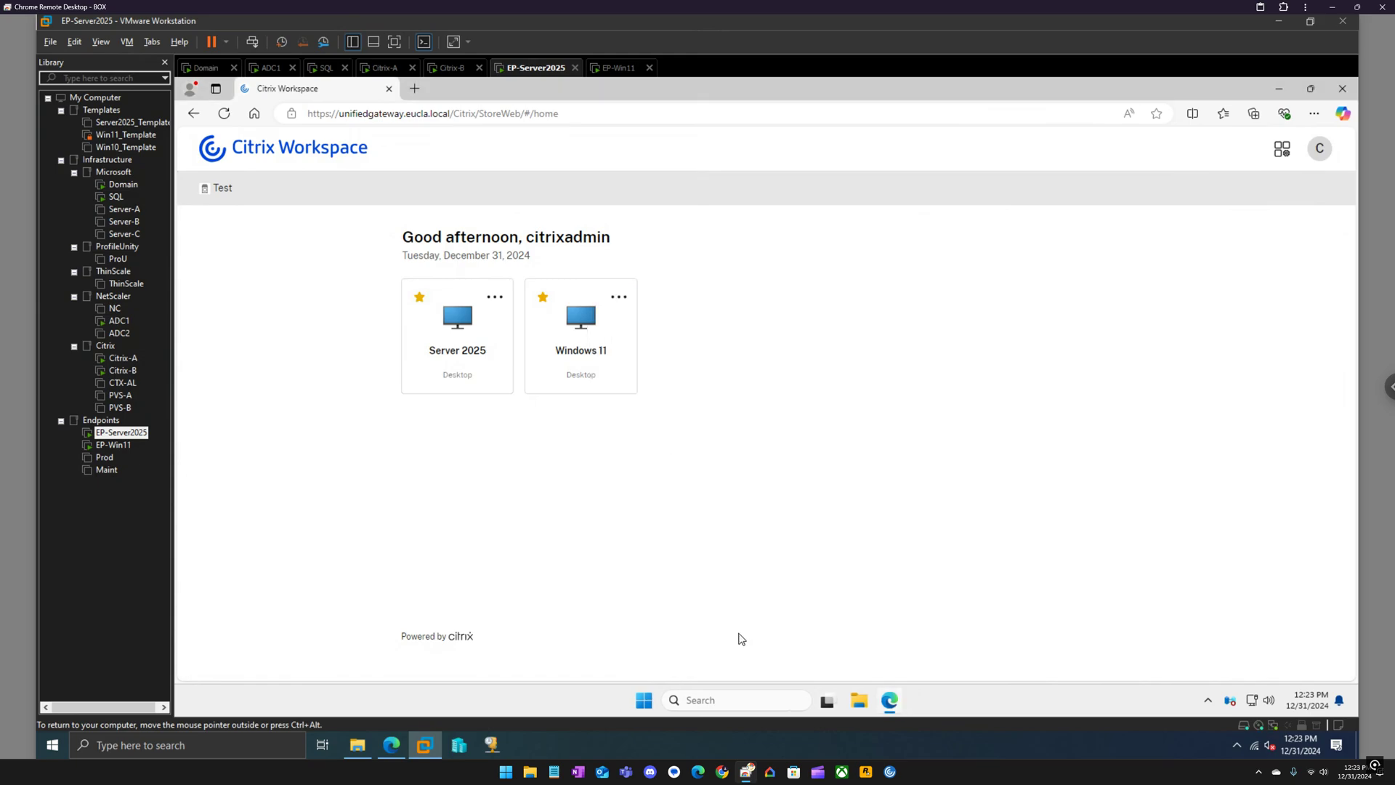
Find Microsoft Teams VDI Citrix plugin 24.41.1.1 in Control Panel's Programs and Features, then close it.
{"action": "left_click", "coordinate": [740, 698]}
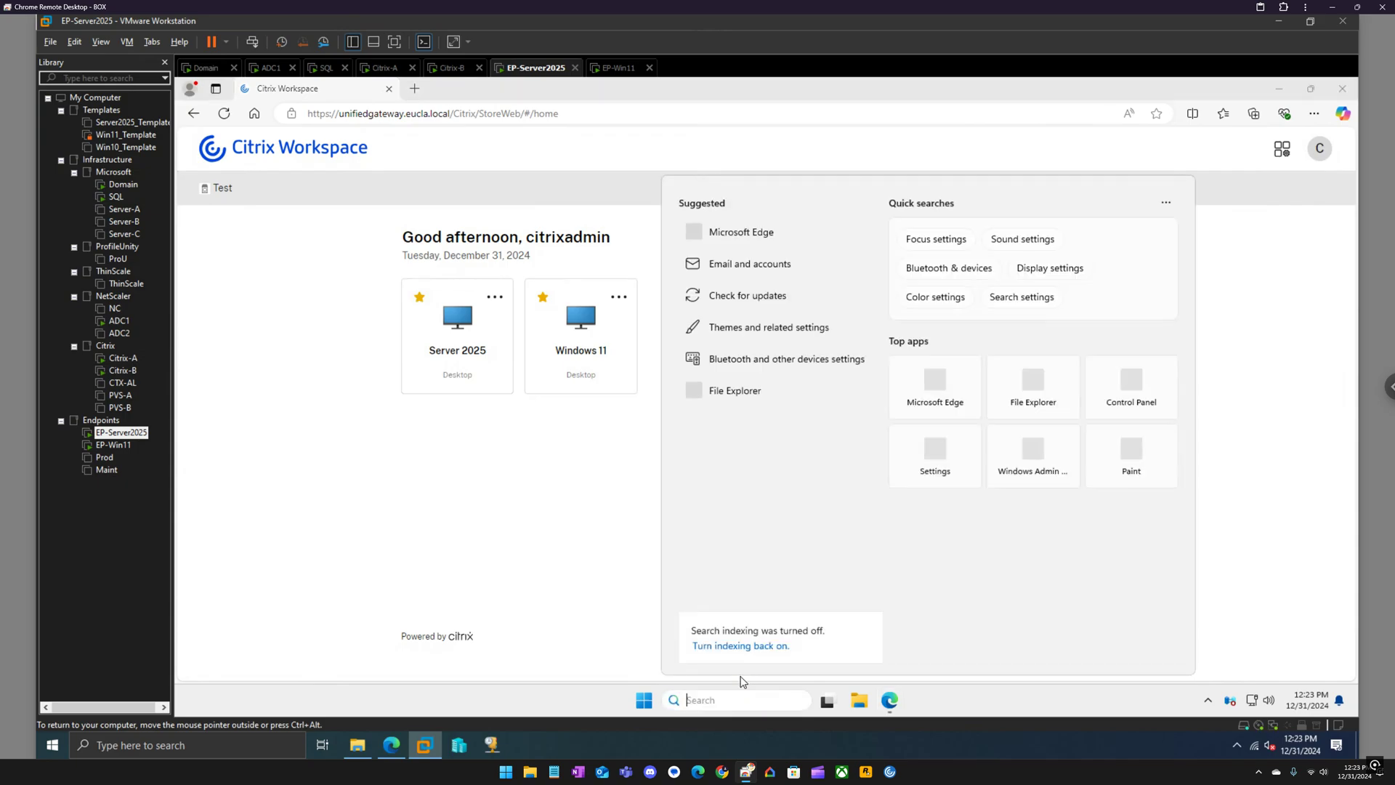
{"action": "type", "text": "control"}
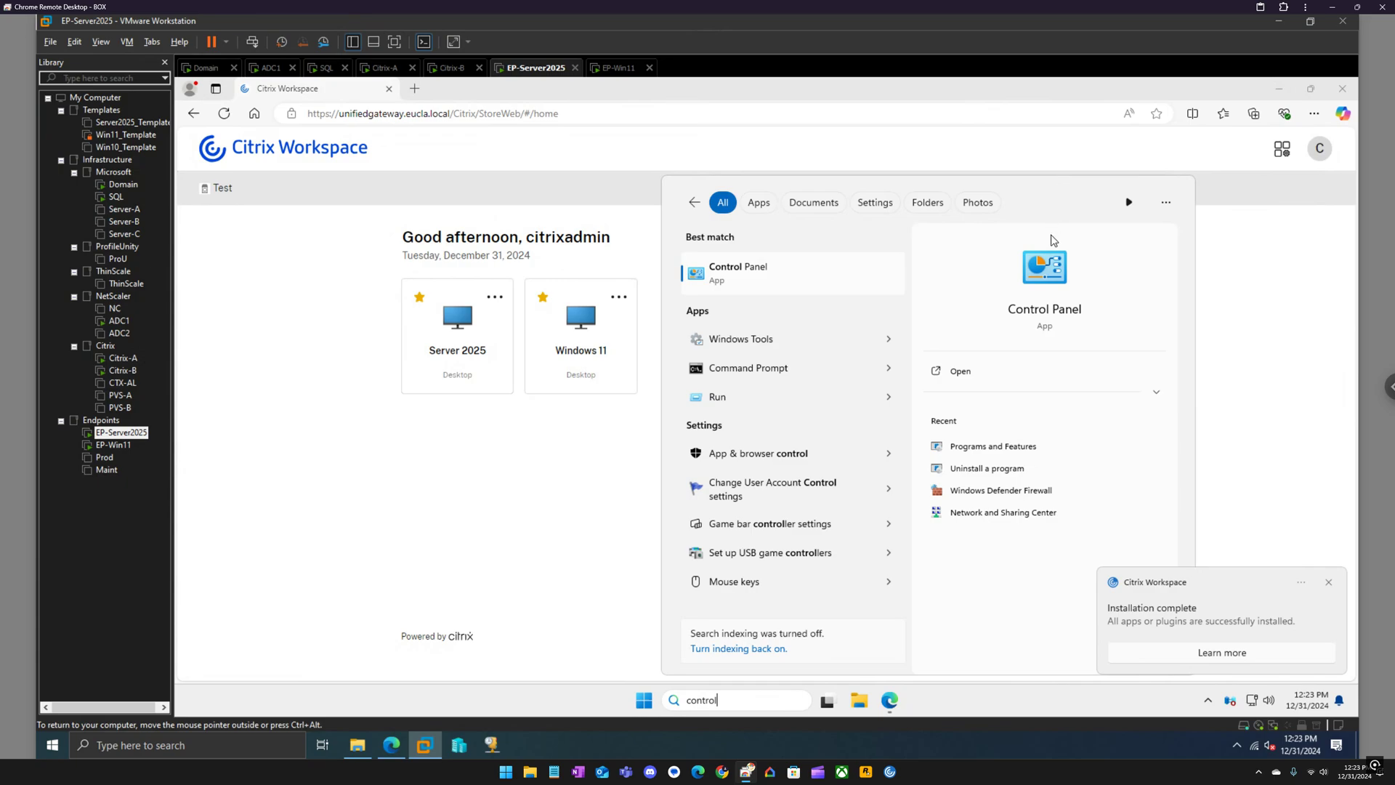
{"action": "left_click", "coordinate": [1022, 335]}
{"action": "left_click", "coordinate": [754, 281]}
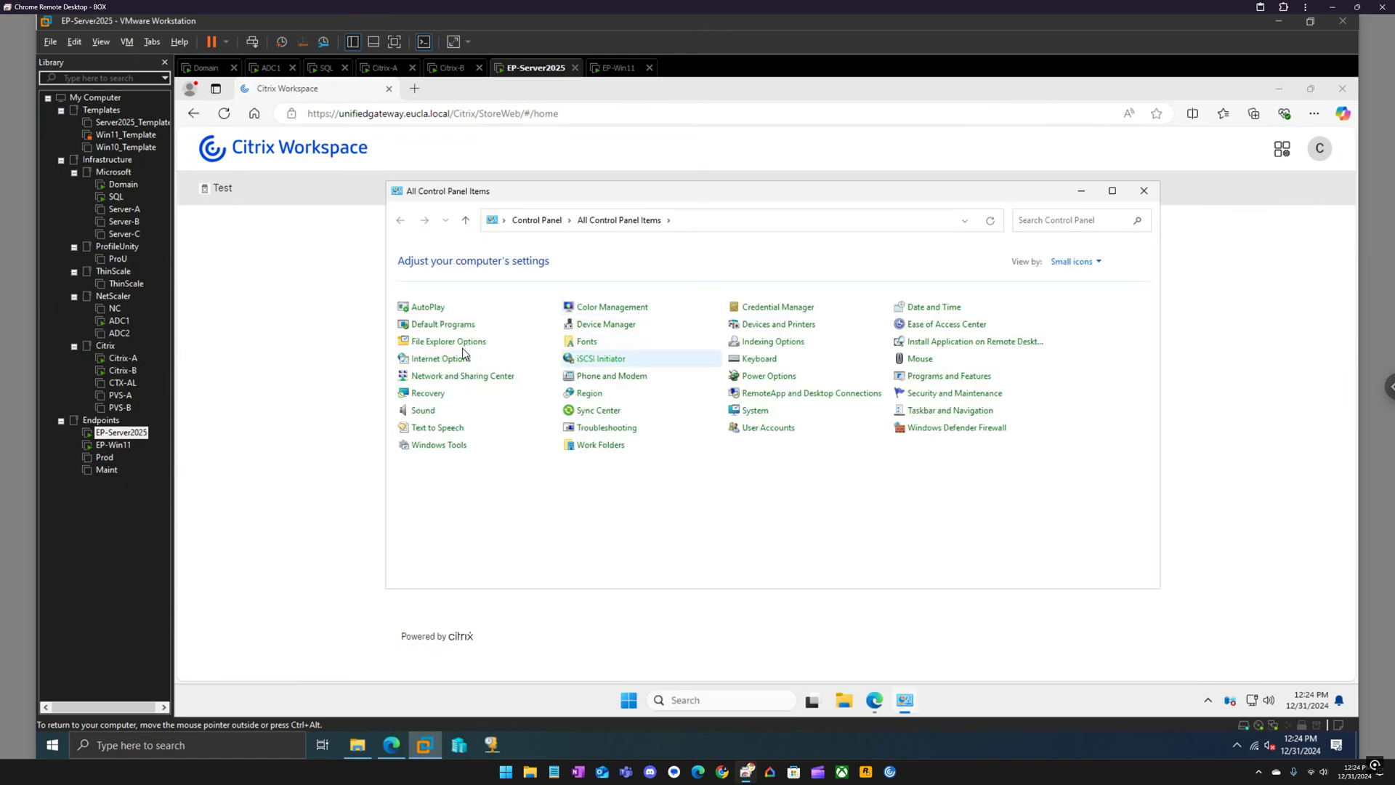
{"action": "left_click", "coordinate": [939, 378]}
{"action": "left_click", "coordinate": [662, 347]}
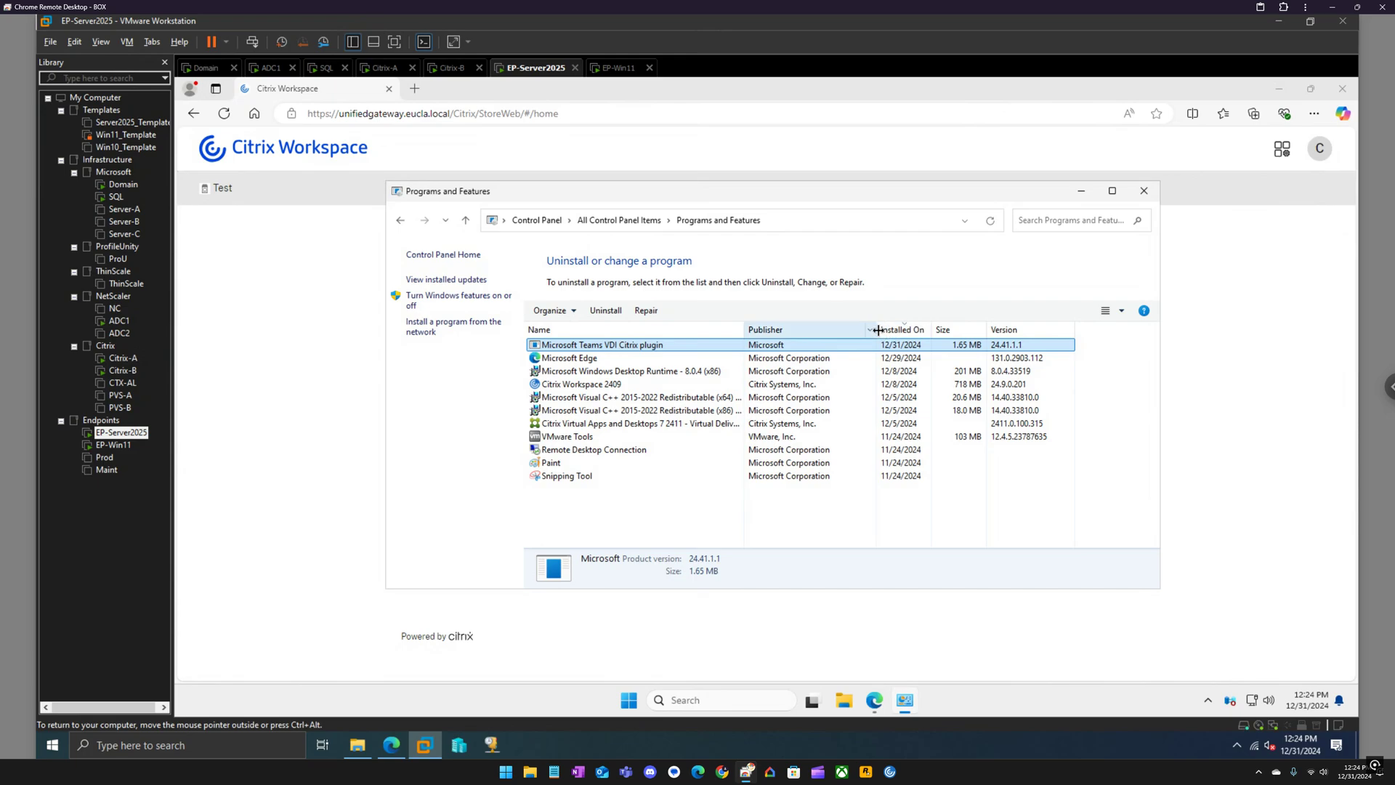
{"action": "left_click", "coordinate": [1145, 191]}
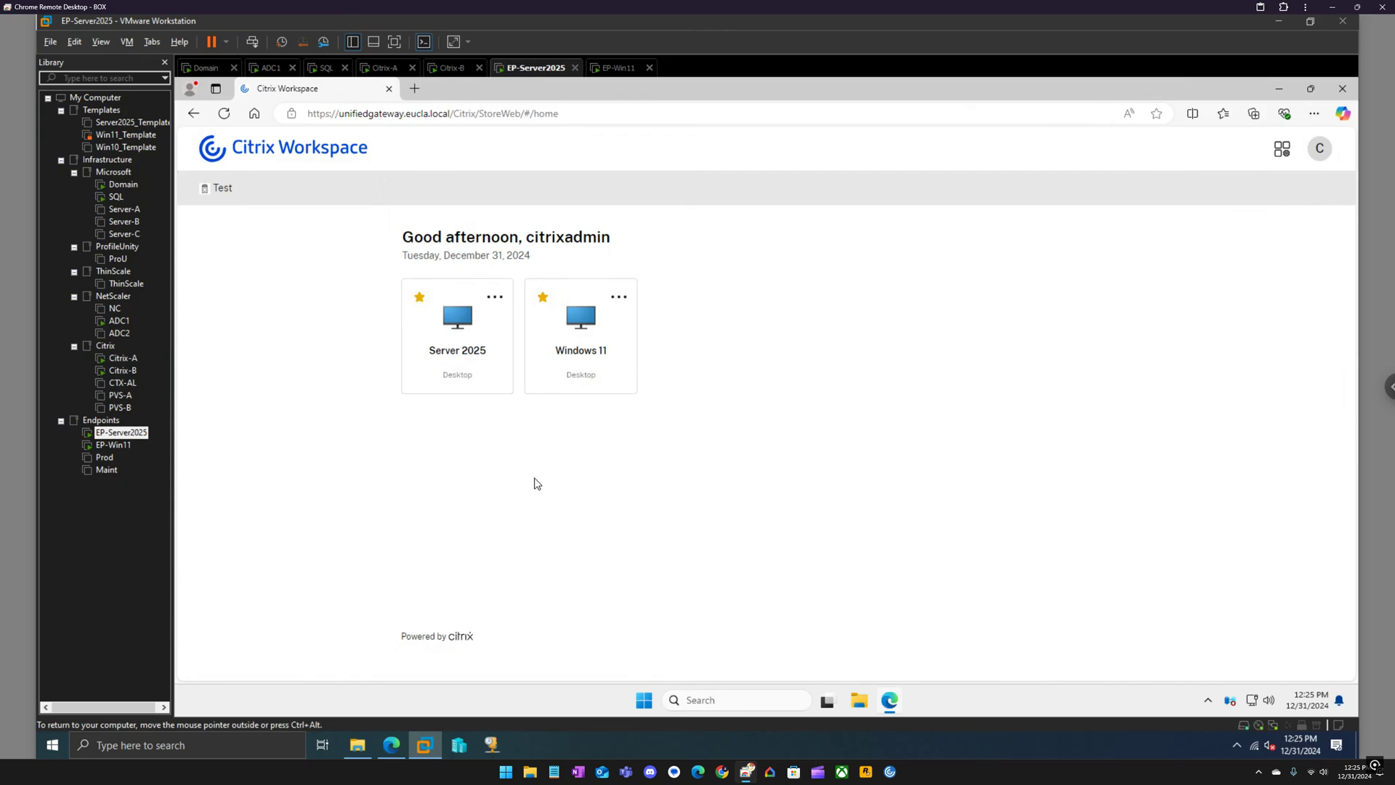
{"action": "mouse_move", "coordinate": [228, 196]}
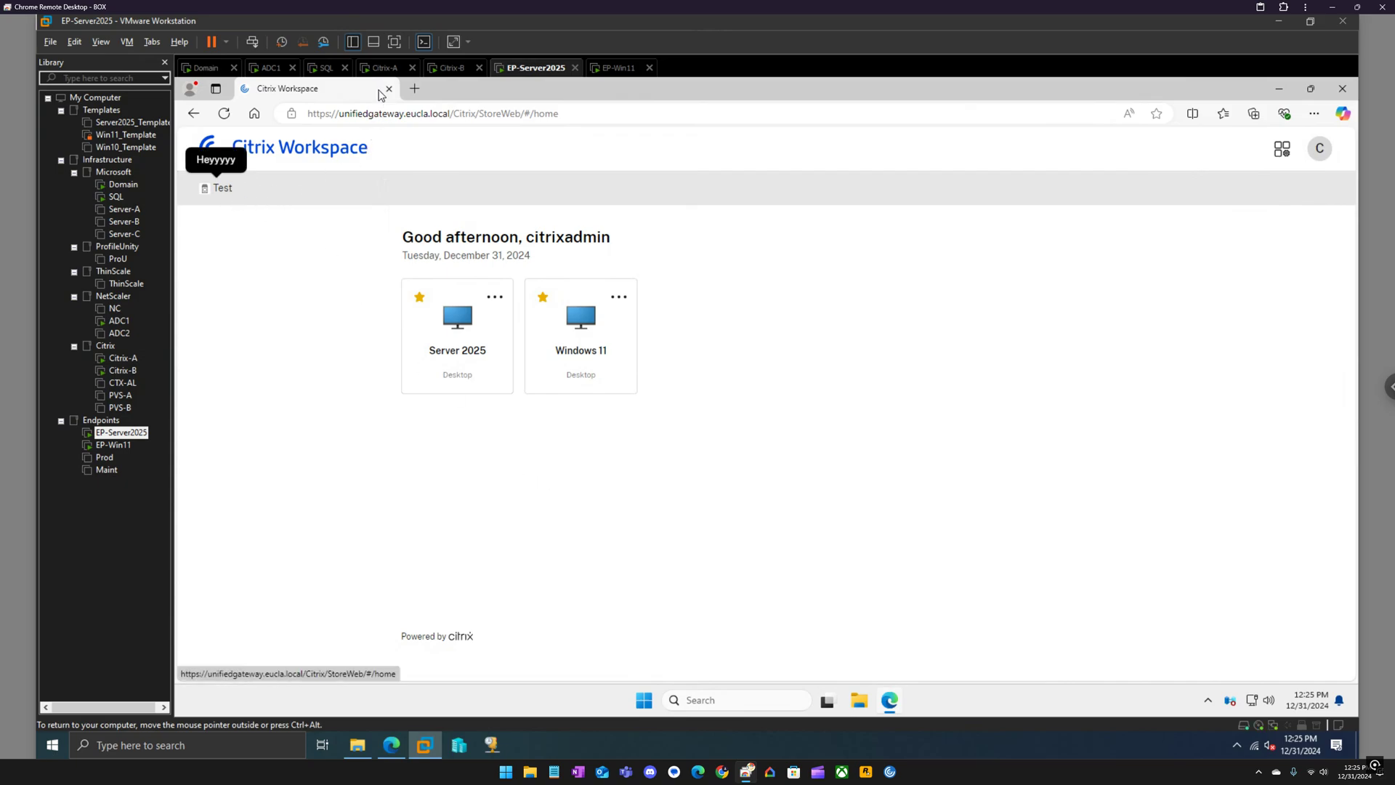
{"action": "left_click", "coordinate": [388, 68]}
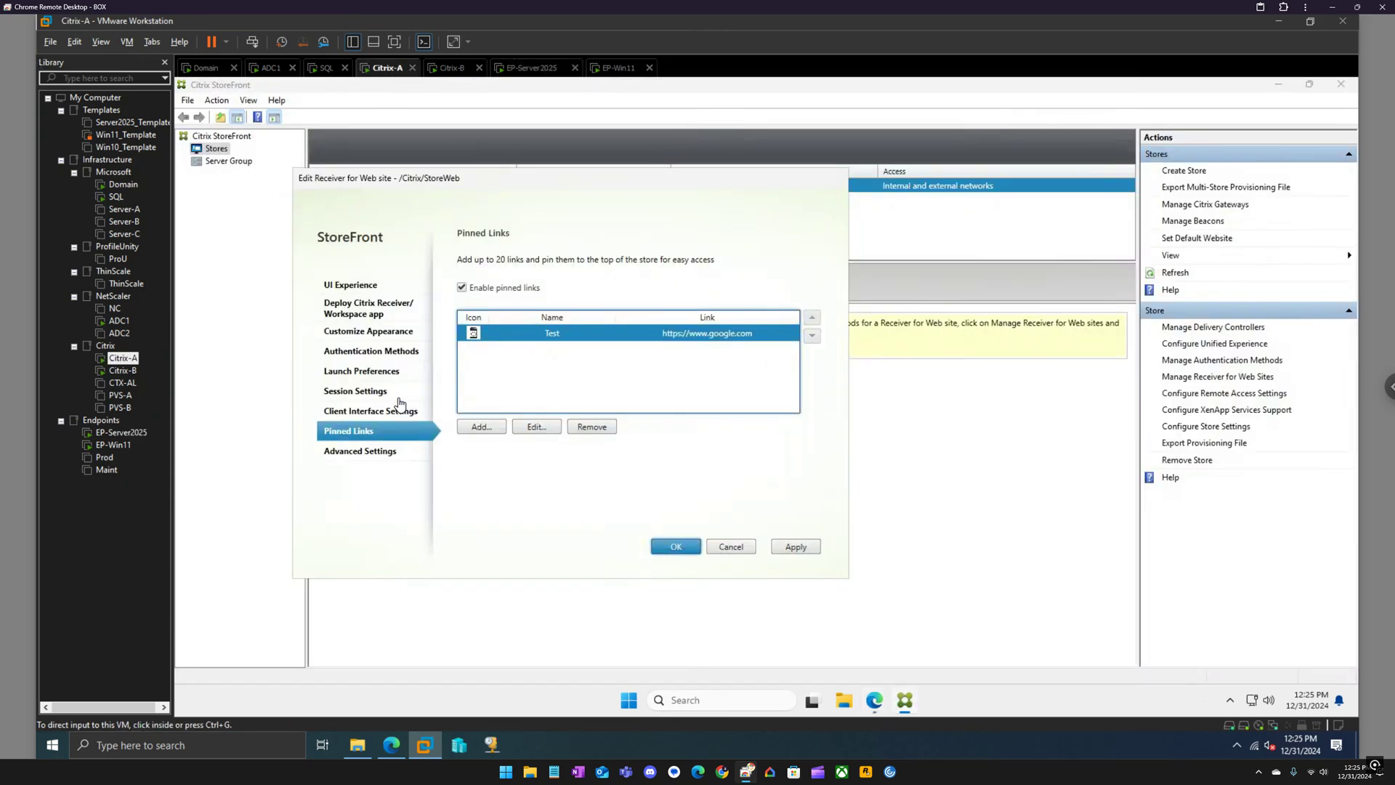
{"action": "left_click", "coordinate": [530, 69]}
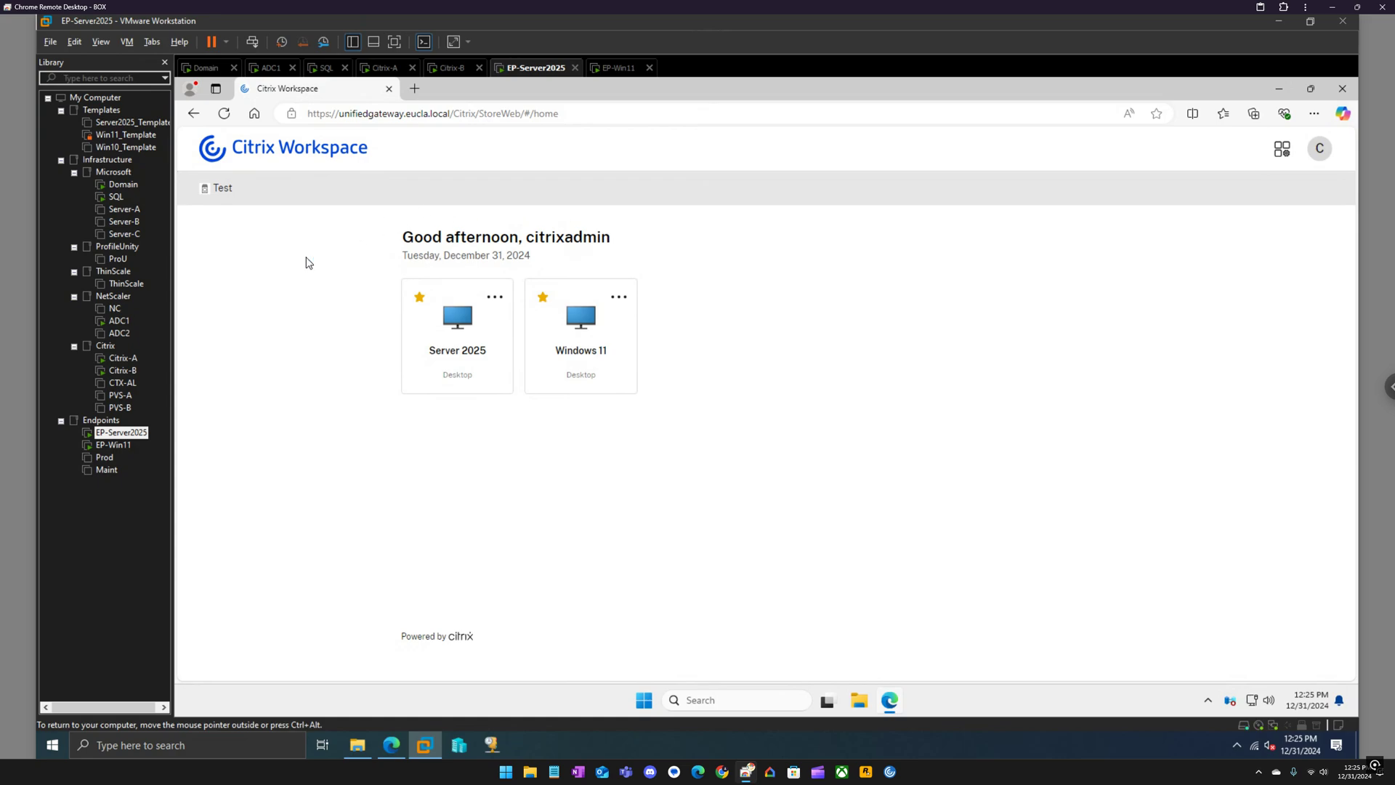
{"action": "left_click", "coordinate": [396, 68]}
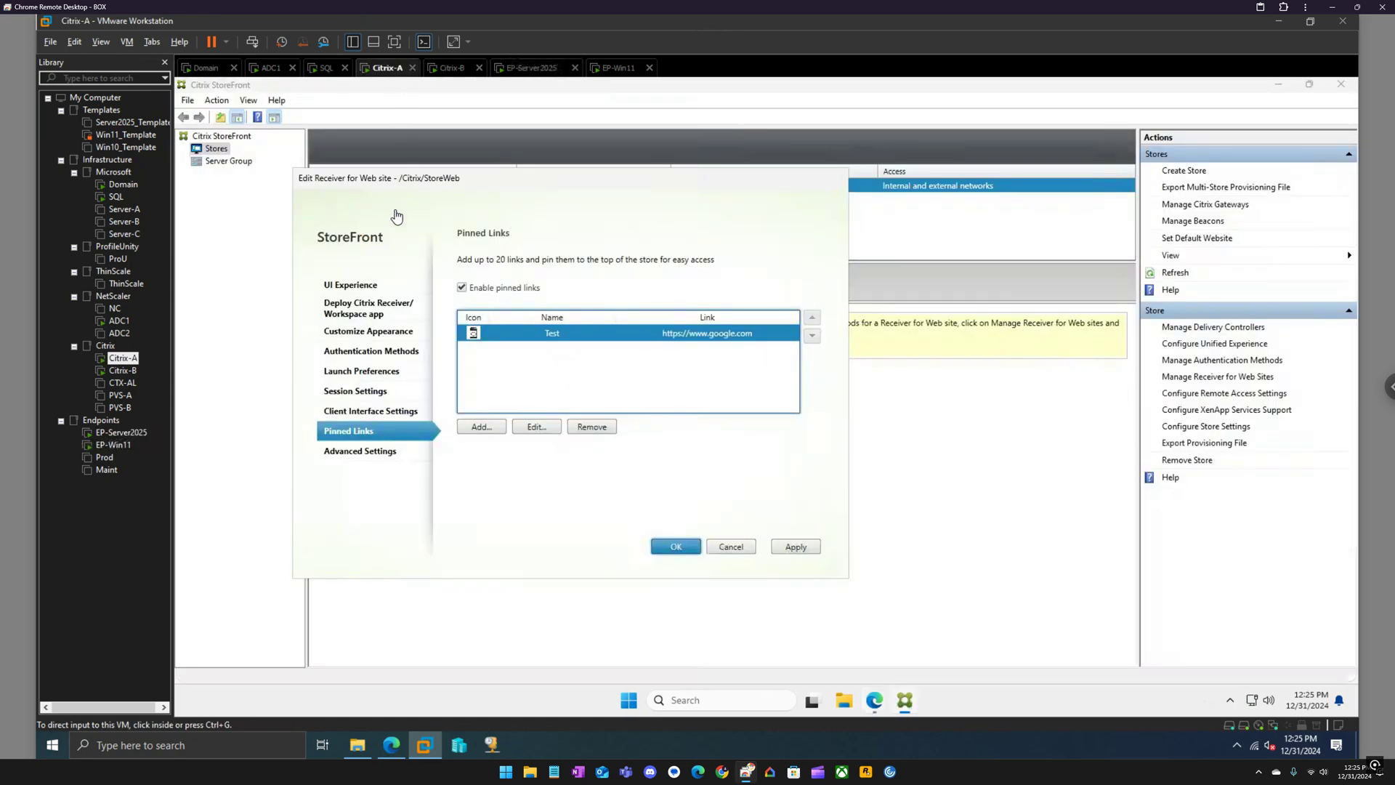
{"action": "left_click", "coordinate": [379, 310]}
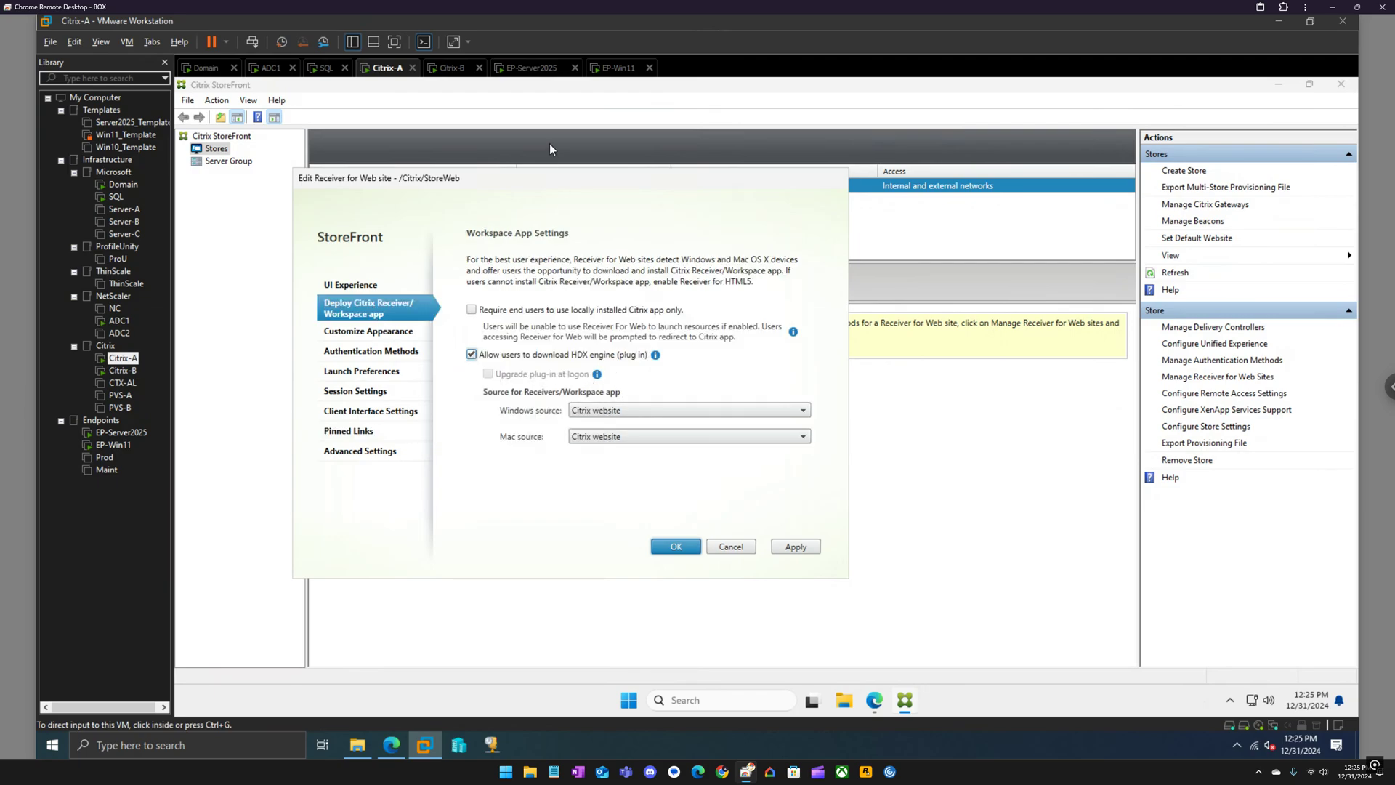
{"action": "left_click", "coordinate": [536, 67]}
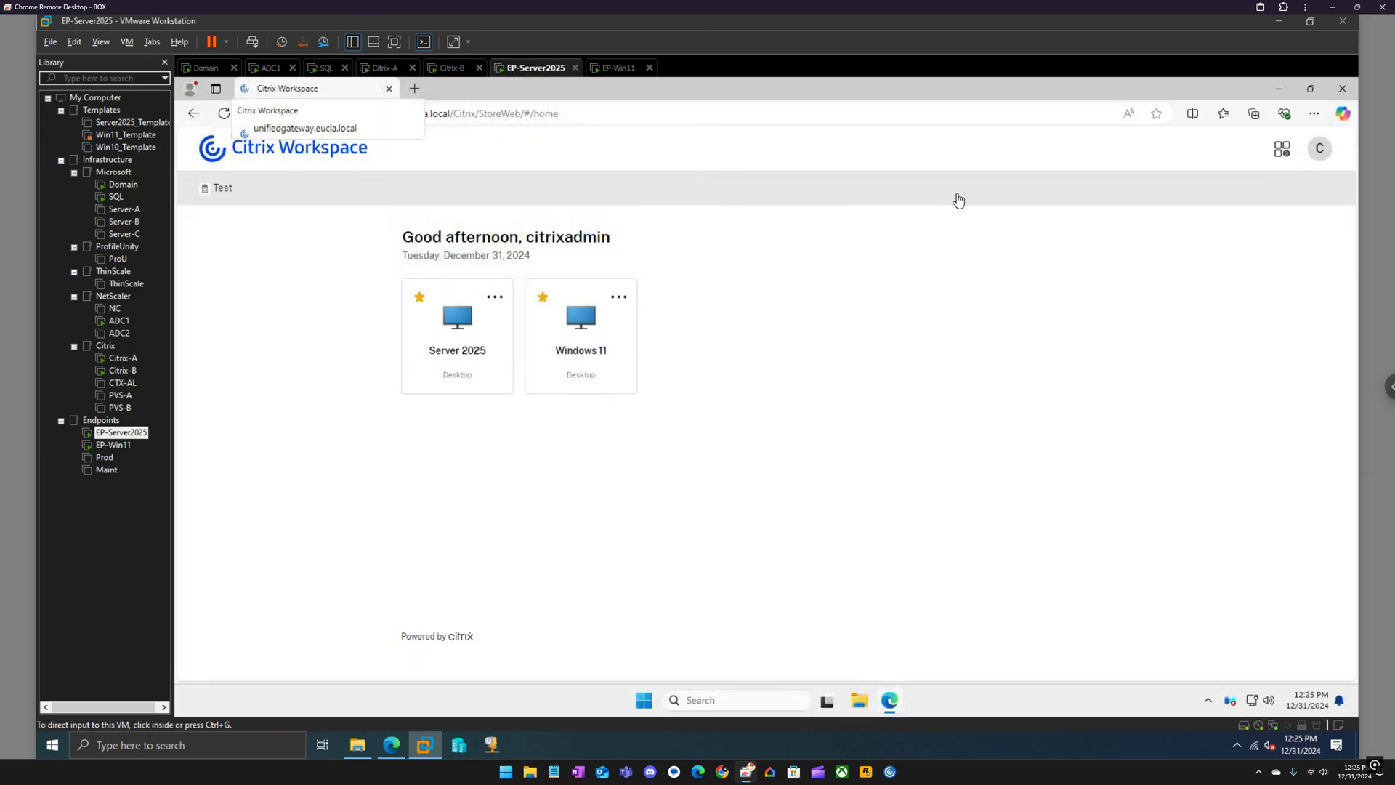
Check the About Citrix Workspace information from the account menu, then close it.
{"action": "left_click", "coordinate": [1318, 154]}
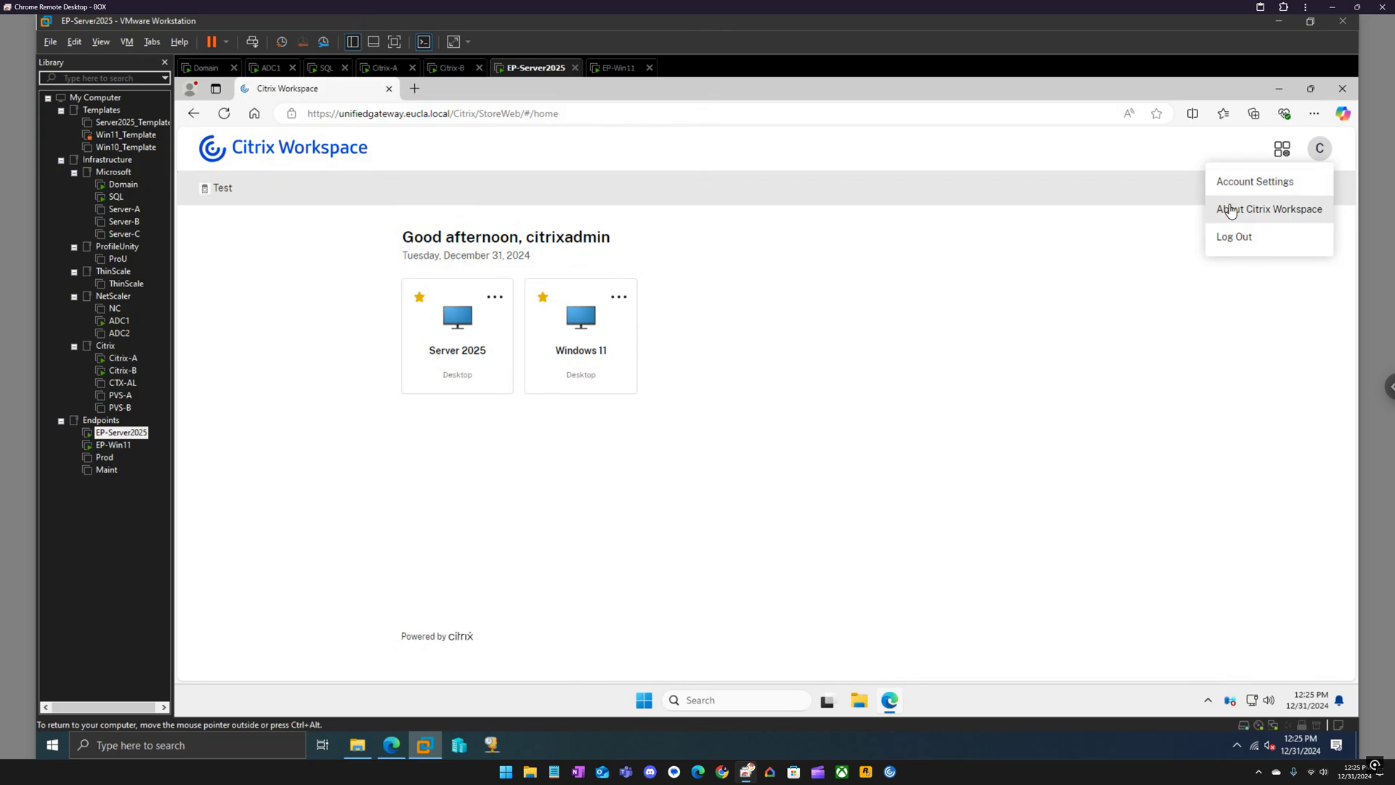
{"action": "left_click", "coordinate": [1228, 209]}
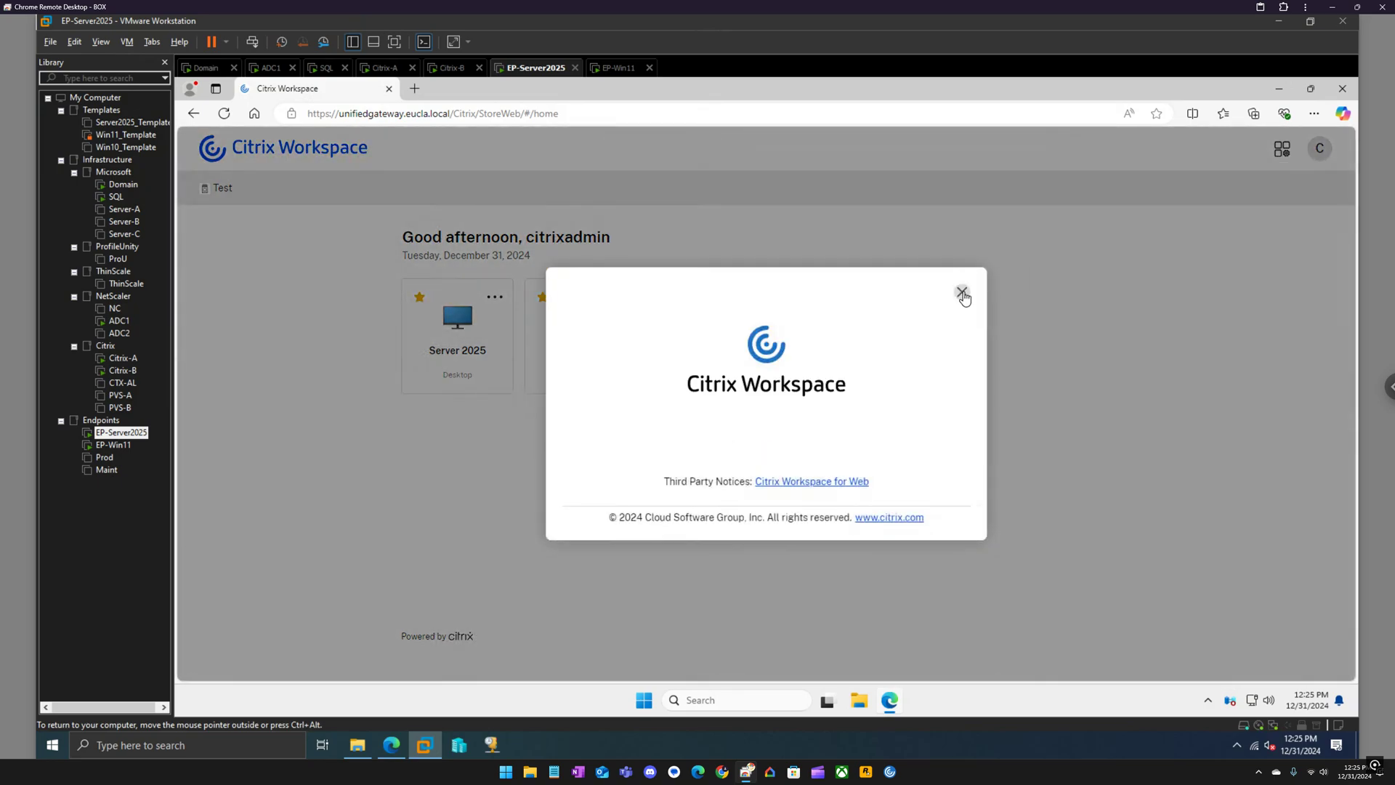
{"action": "left_click", "coordinate": [962, 292]}
Open Account Settings and start the CitrixWorkspaceApp.exe download, then cancel it.
{"action": "left_click", "coordinate": [1321, 157]}
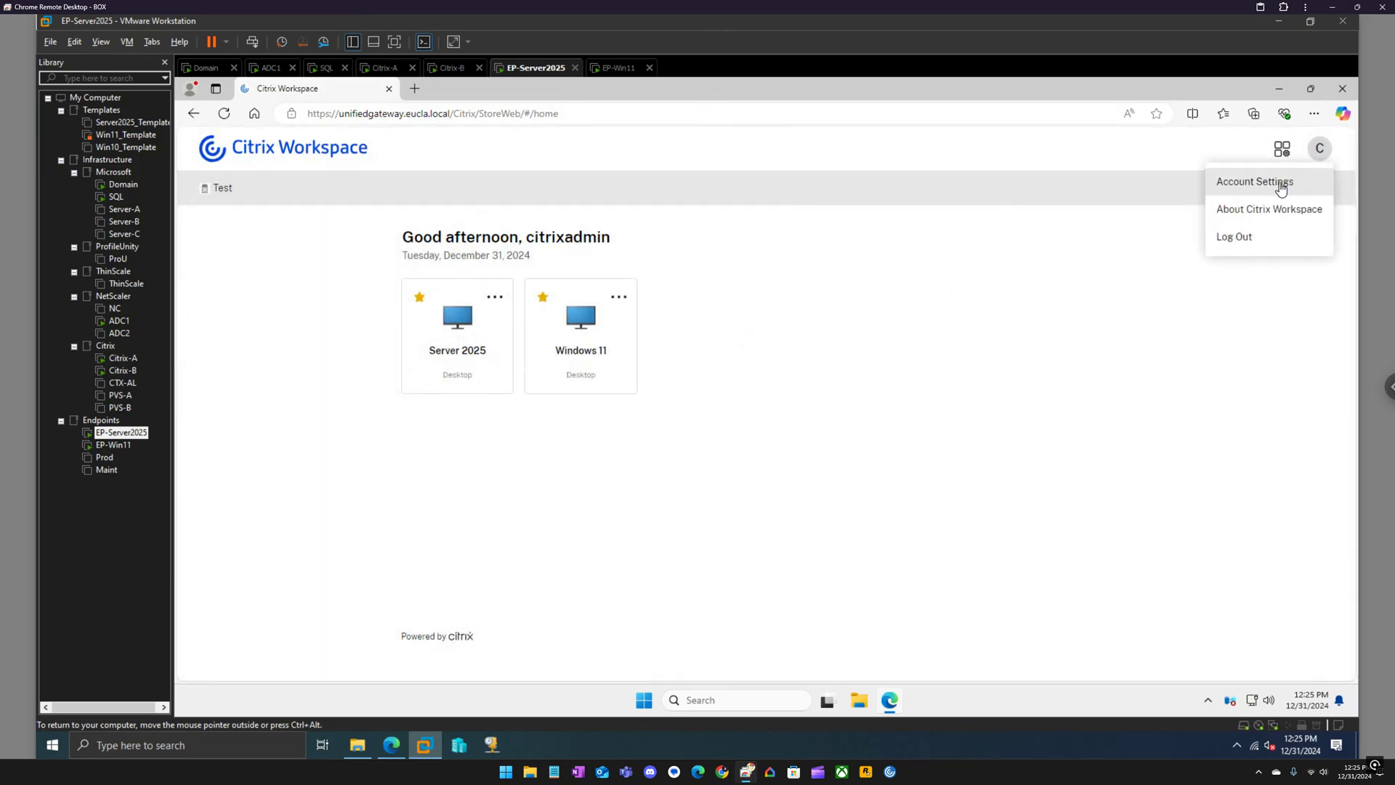
{"action": "left_click", "coordinate": [1273, 182]}
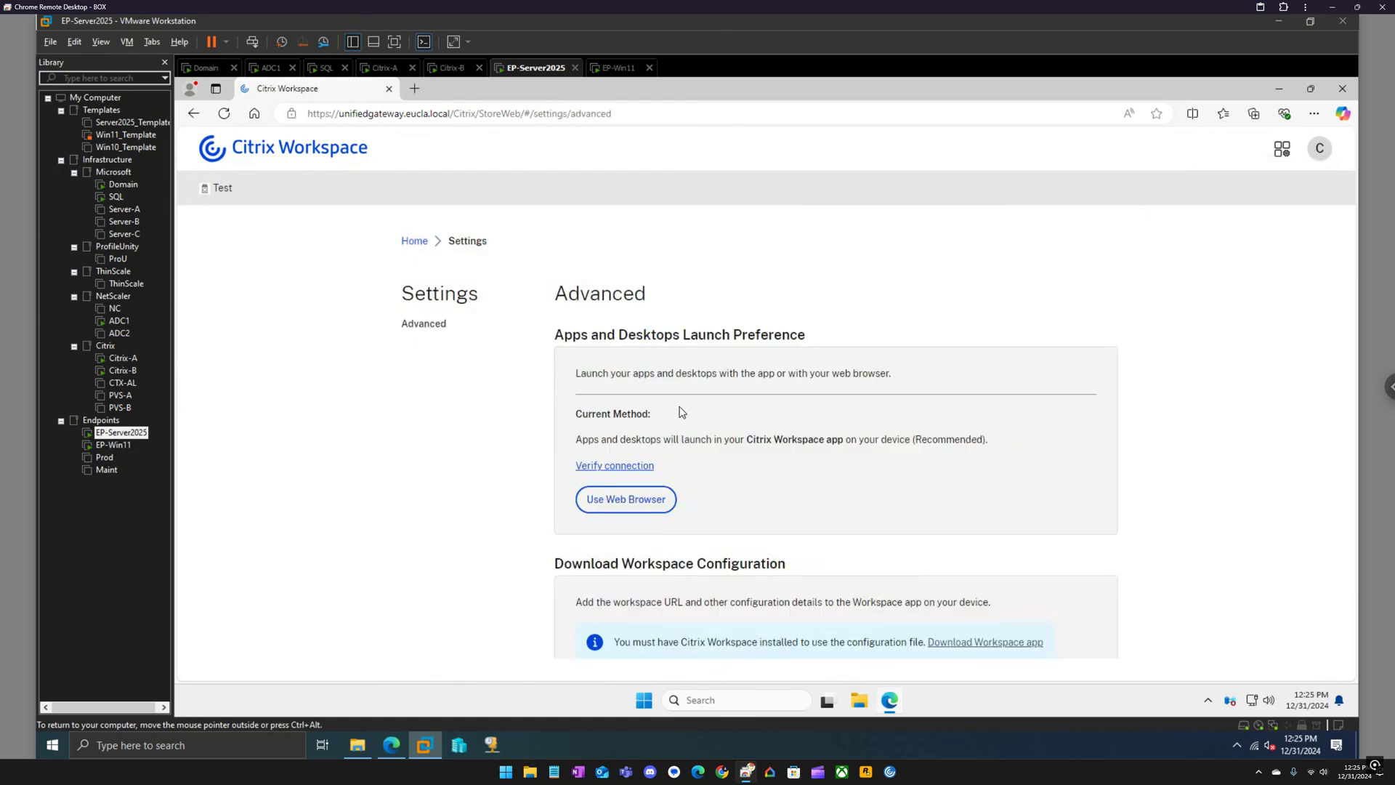
{"action": "scroll", "coordinate": [624, 354], "scroll_direction": "down", "scroll_amount": 2}
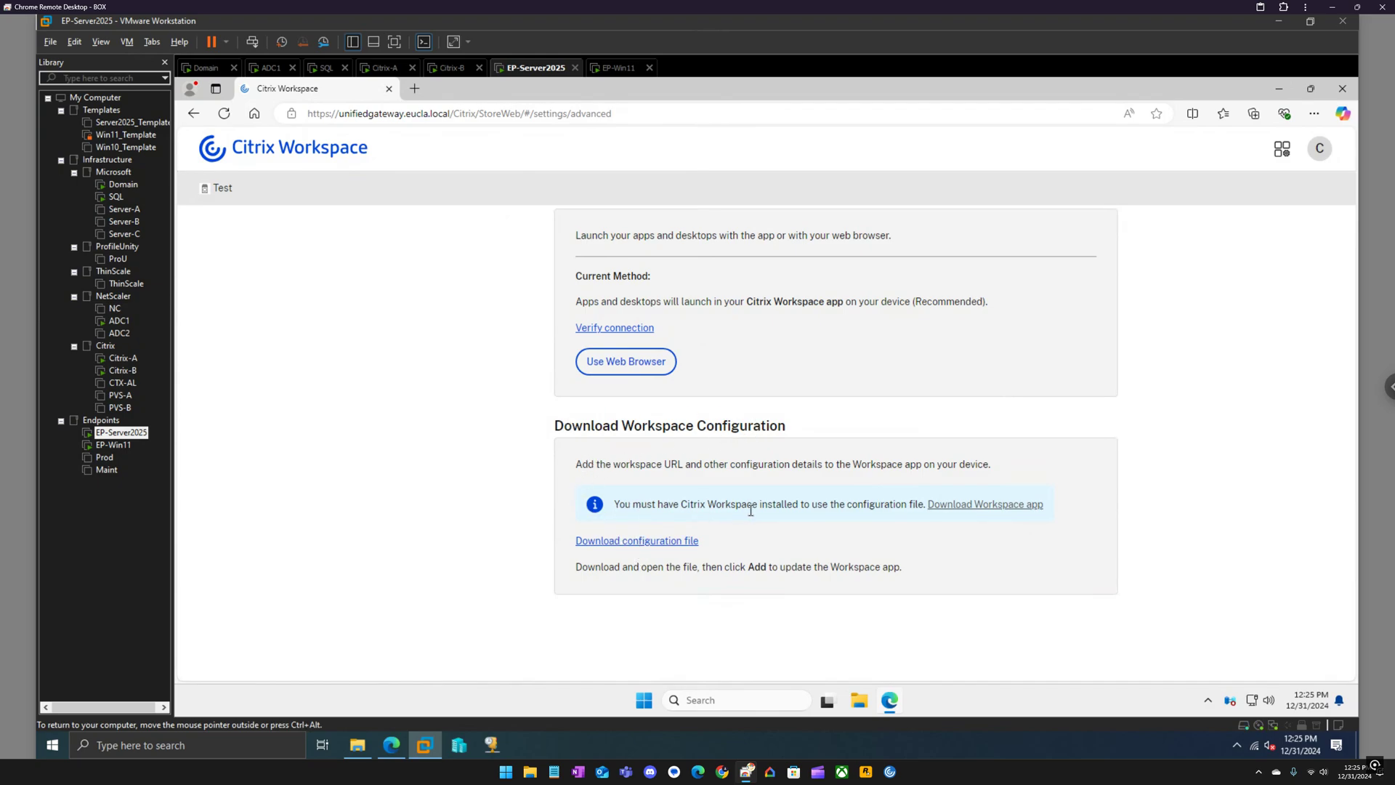
{"action": "left_click", "coordinate": [970, 511]}
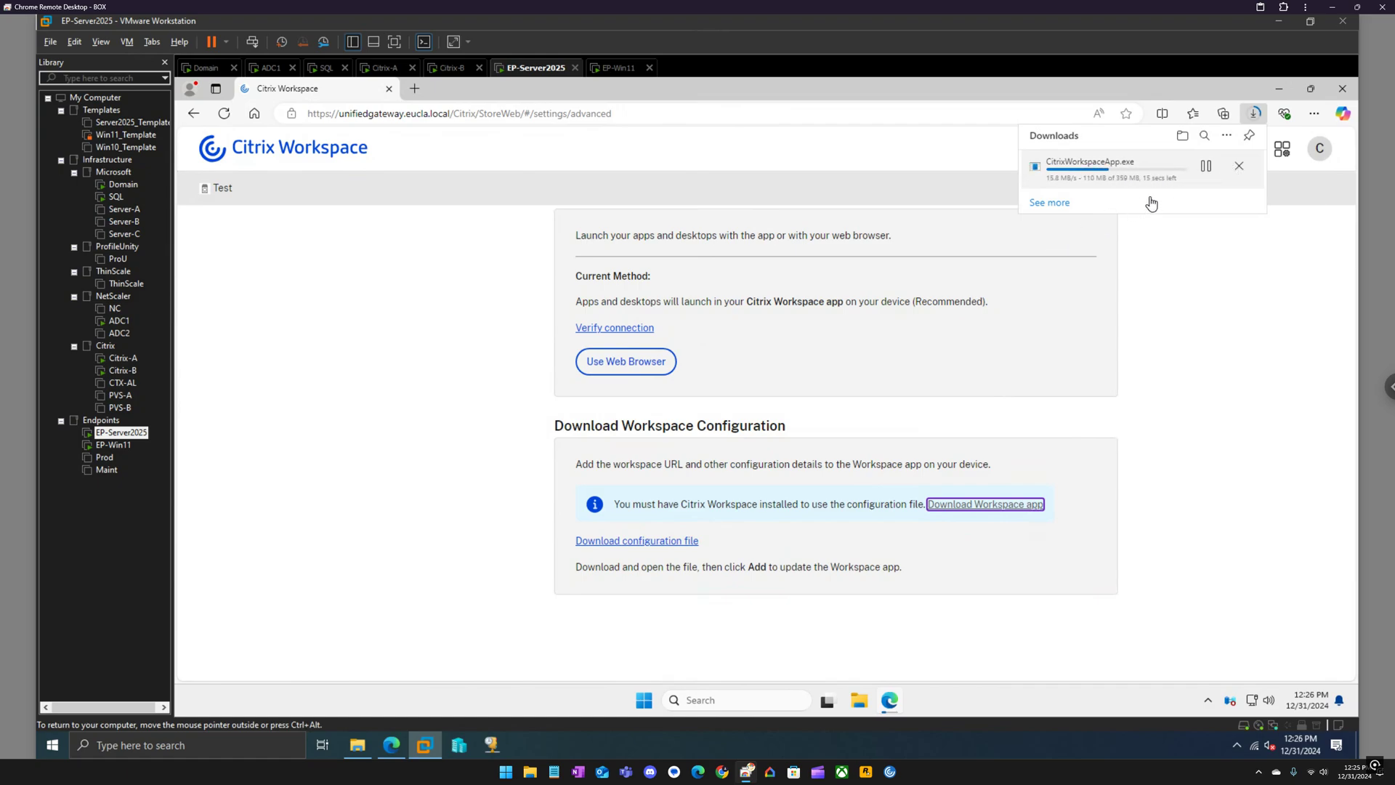
{"action": "left_click", "coordinate": [1238, 166]}
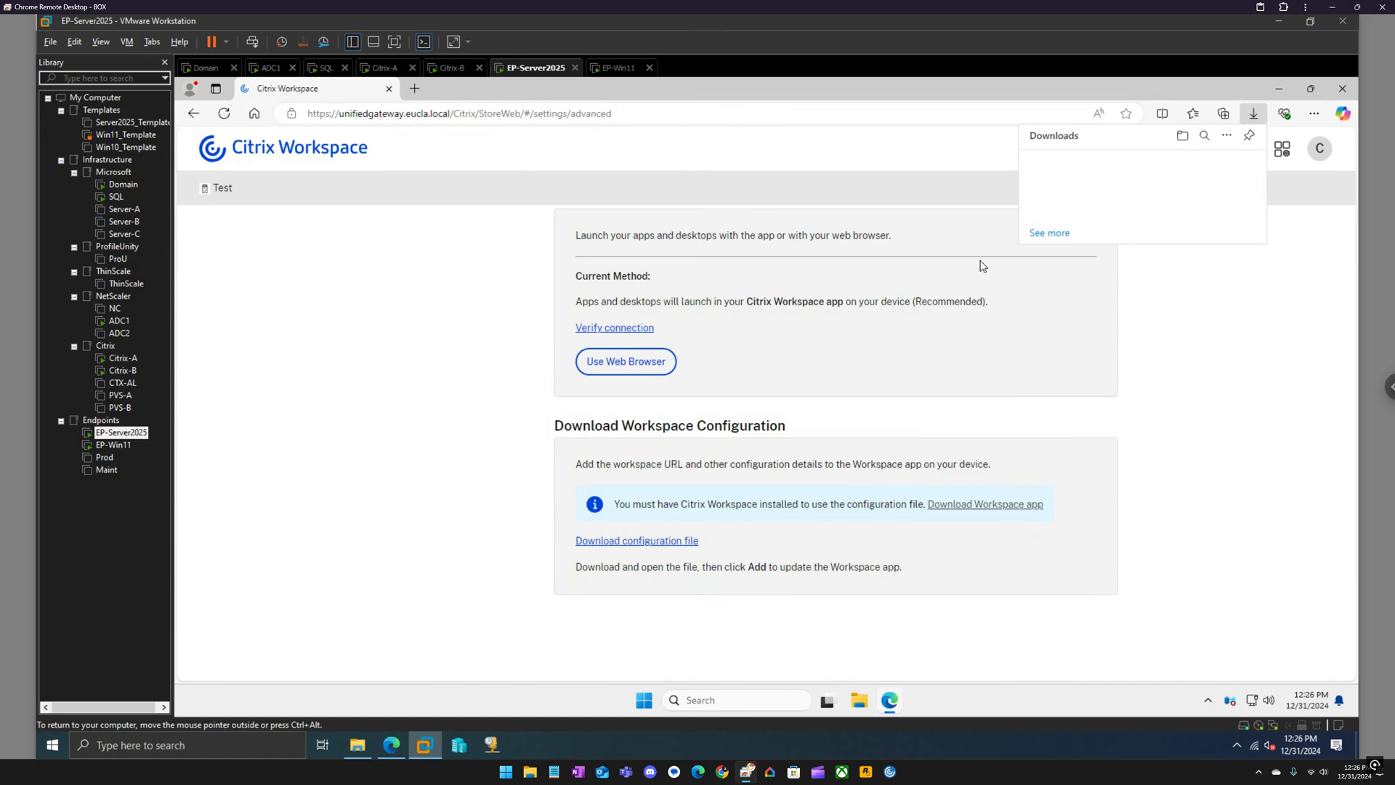
{"action": "left_click", "coordinate": [809, 174]}
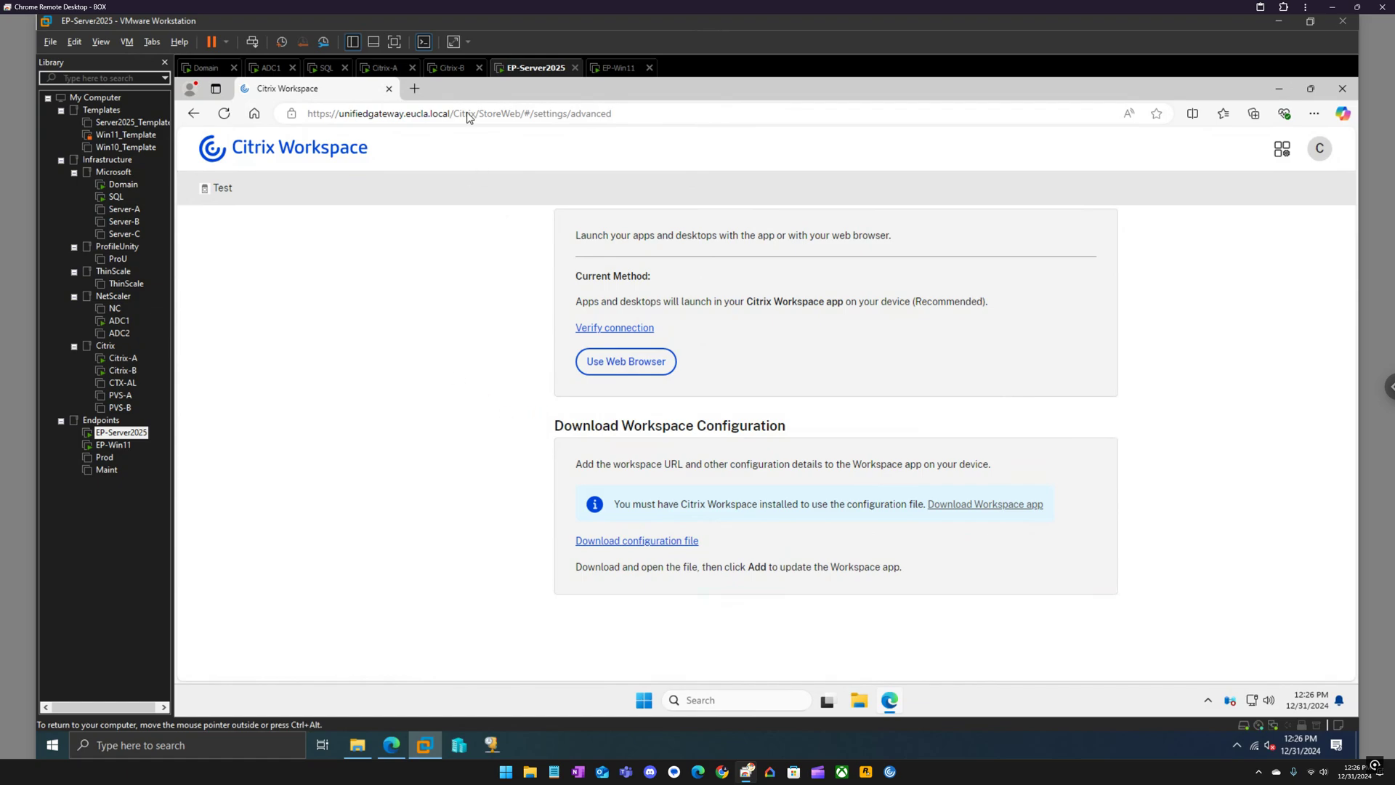
{"action": "left_click", "coordinate": [378, 70]}
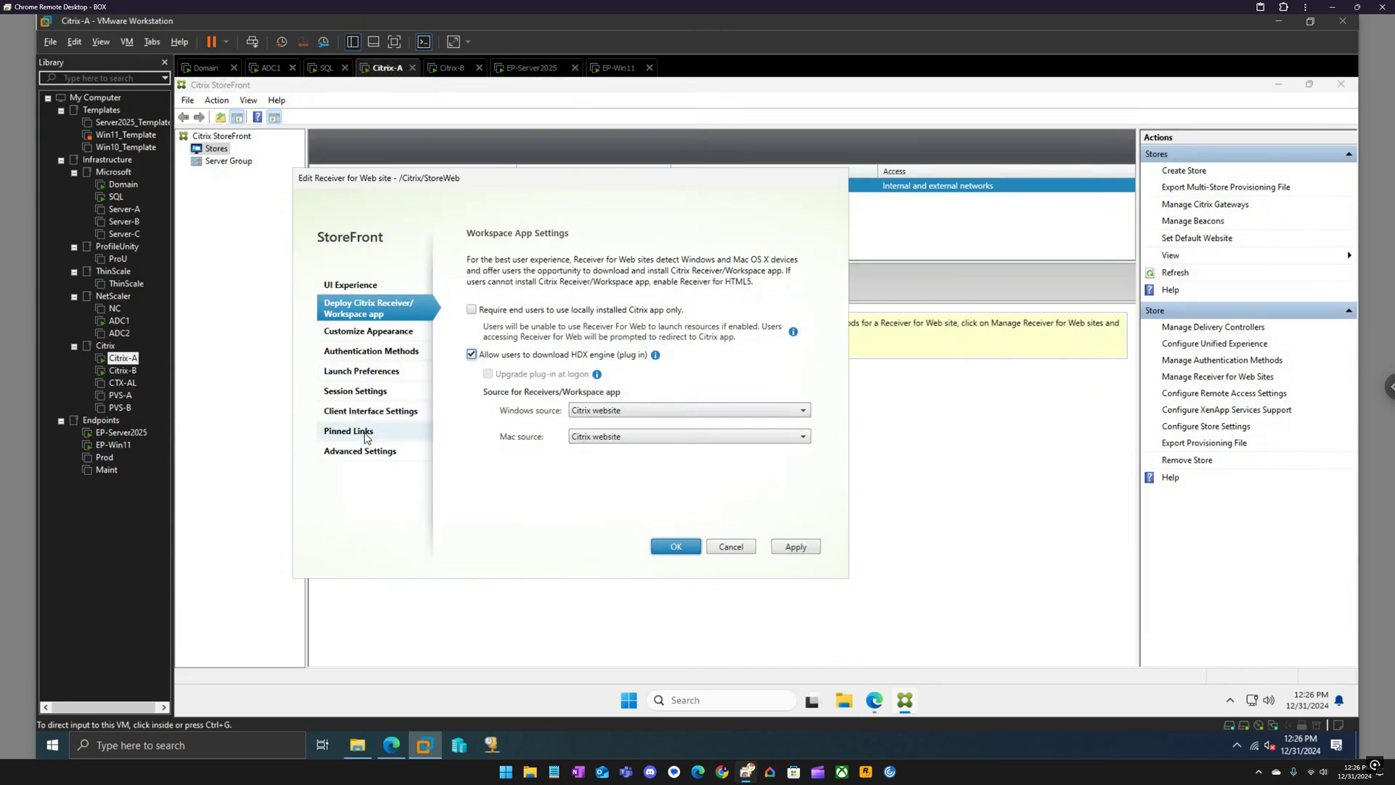
{"action": "left_click", "coordinate": [366, 436]}
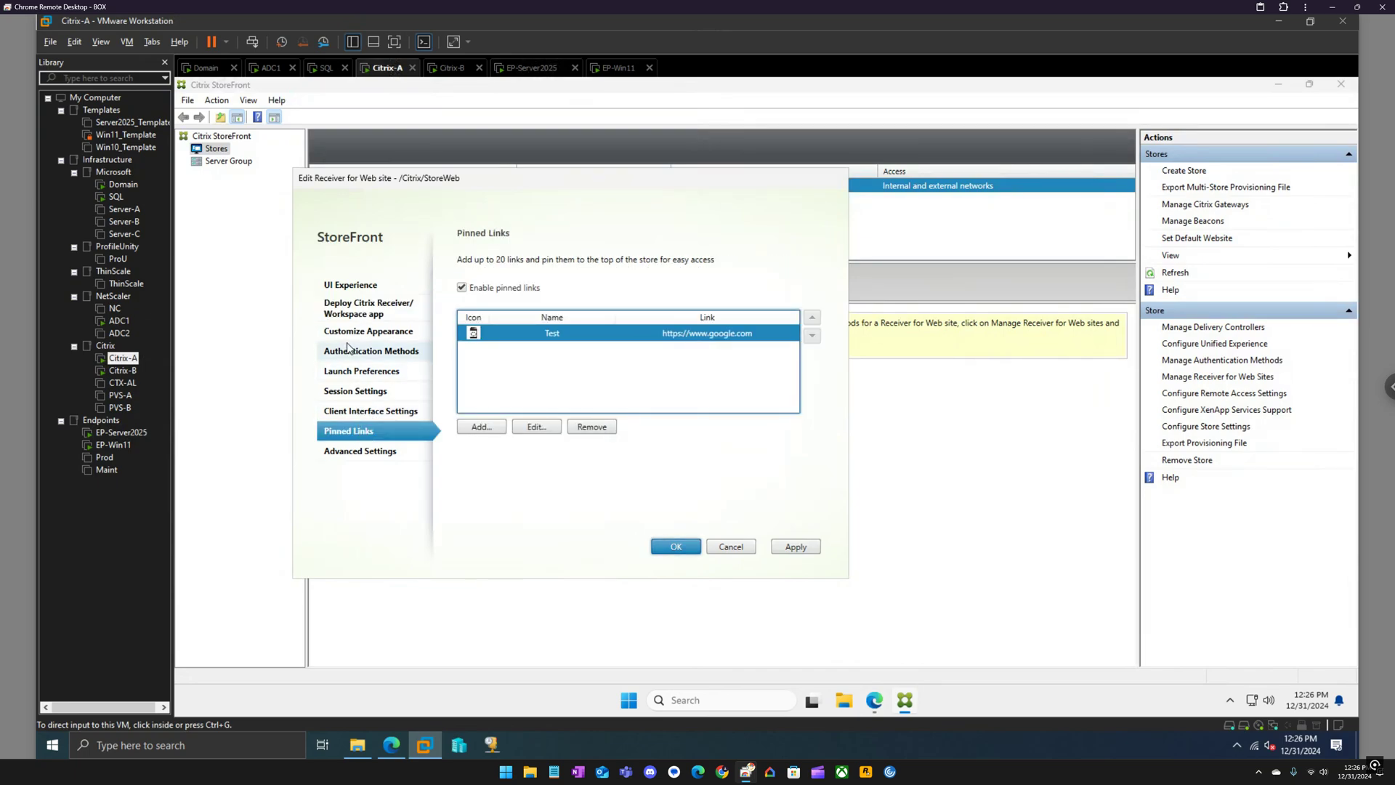